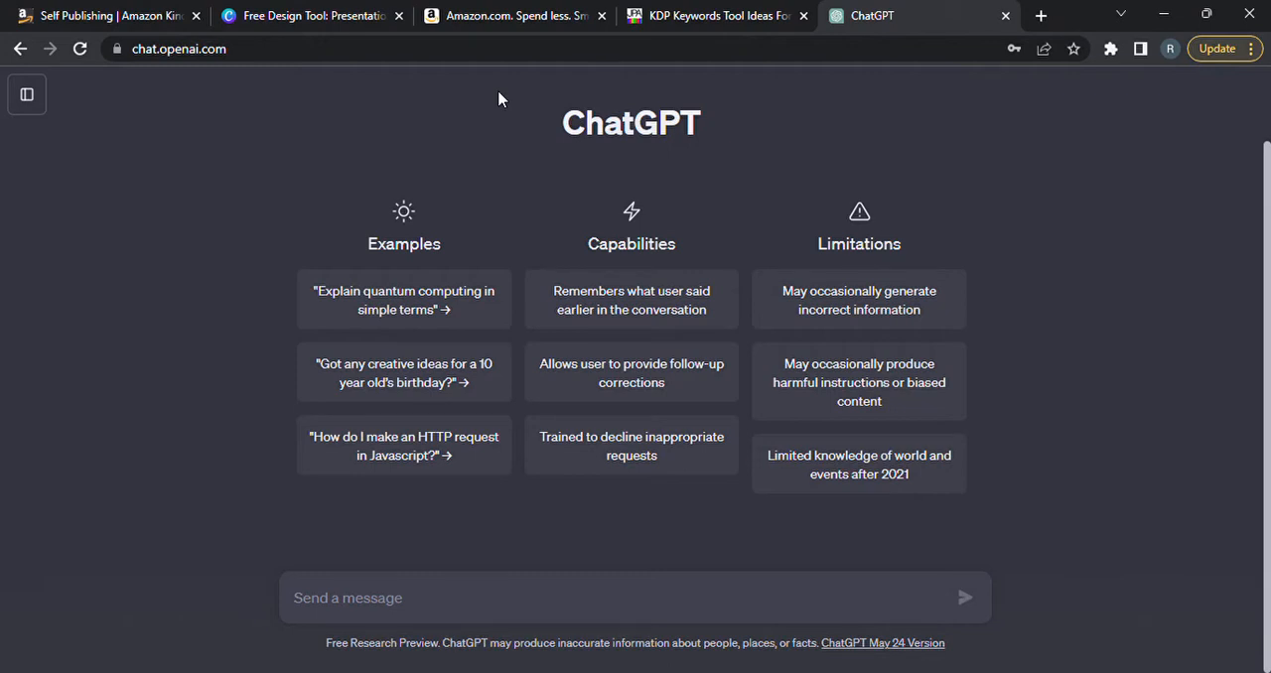
# Review the open Kindle Direct Publishing, Amazon, Canva and ChatGPT pages, dismissing Canva's Google sign-in prompt.
pyautogui.click(79, 18)
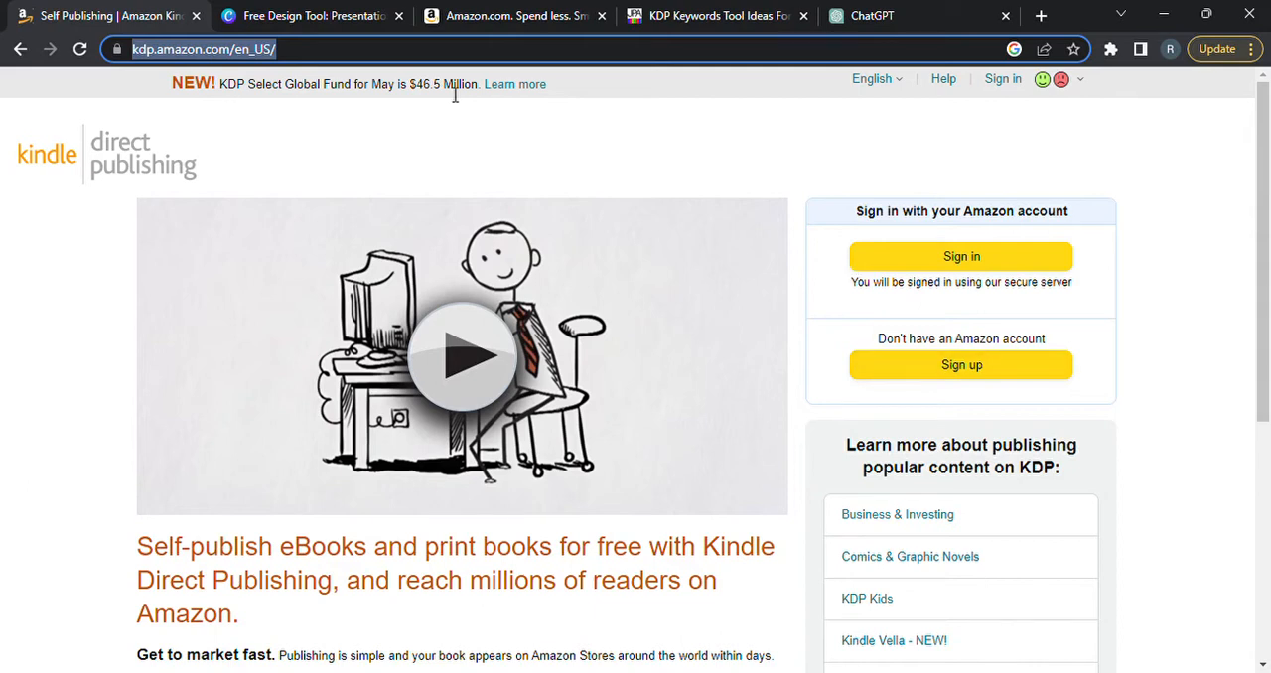
pyautogui.click(483, 18)
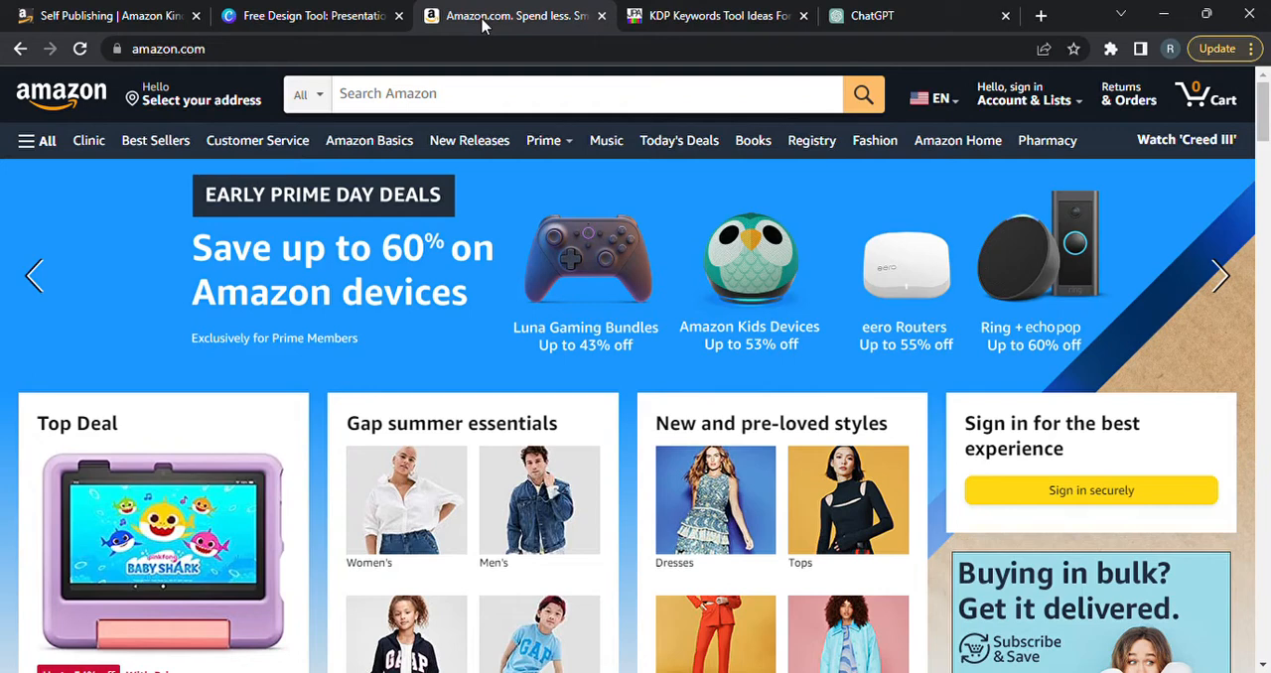
pyautogui.click(134, 18)
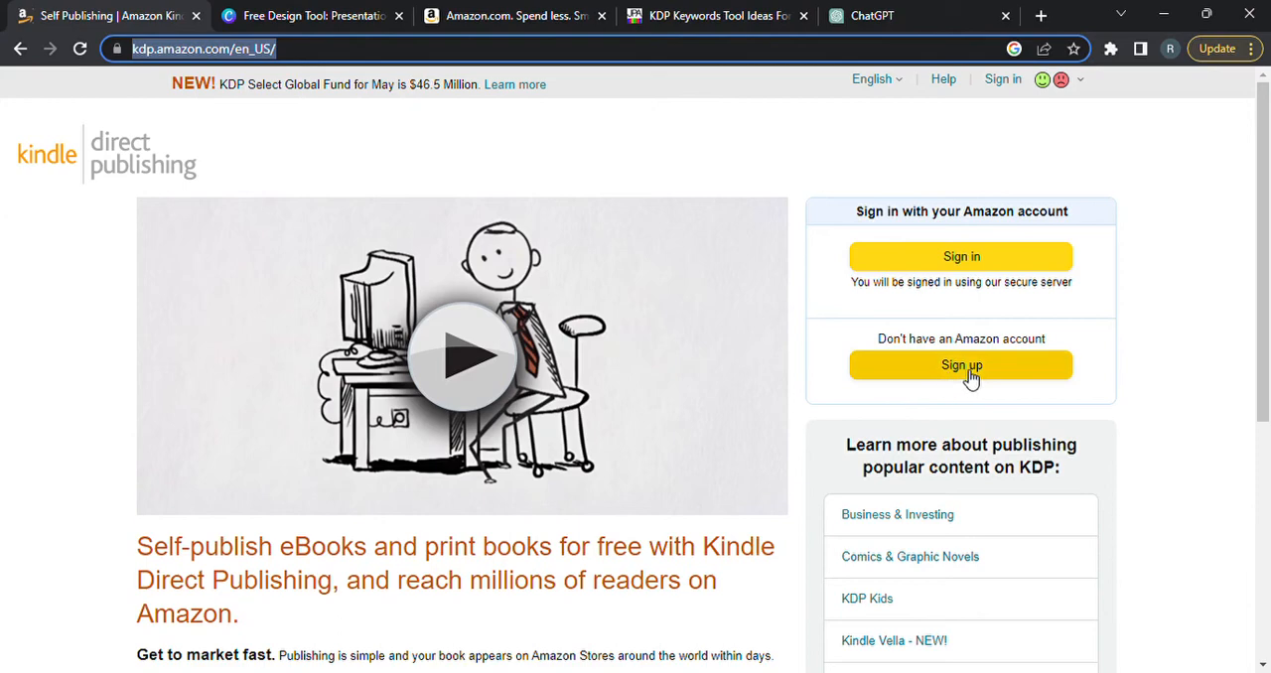
pyautogui.click(306, 18)
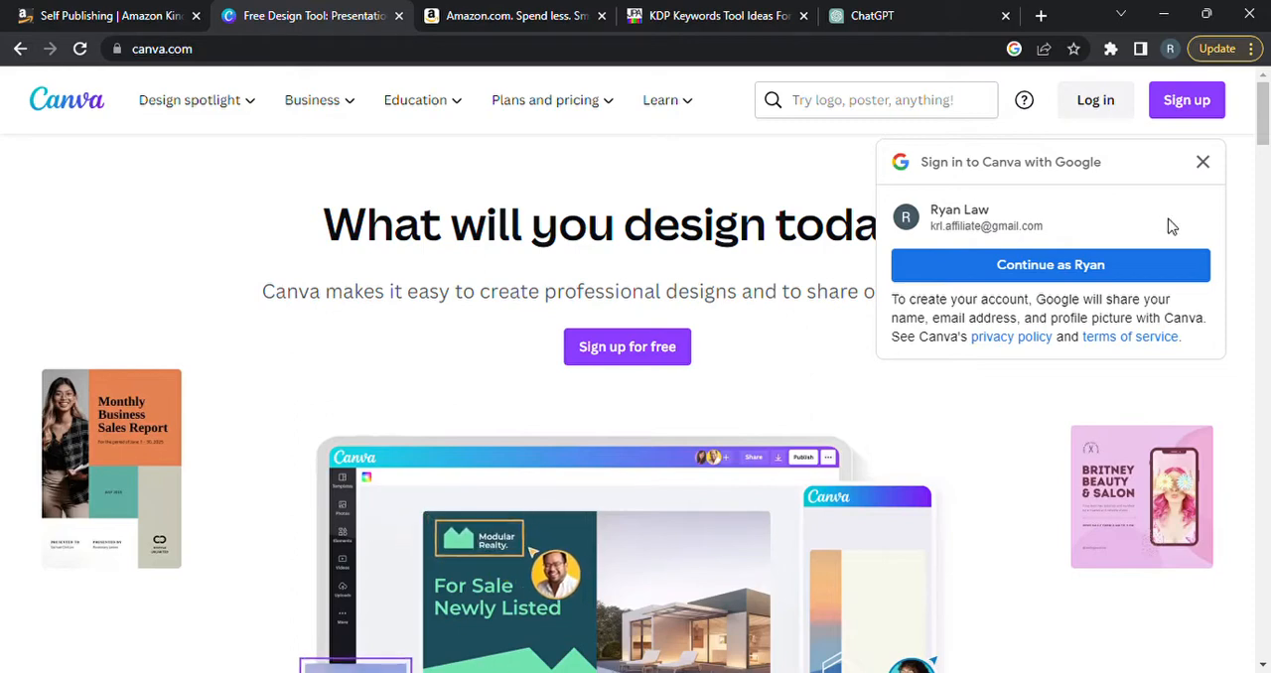
pyautogui.click(1203, 162)
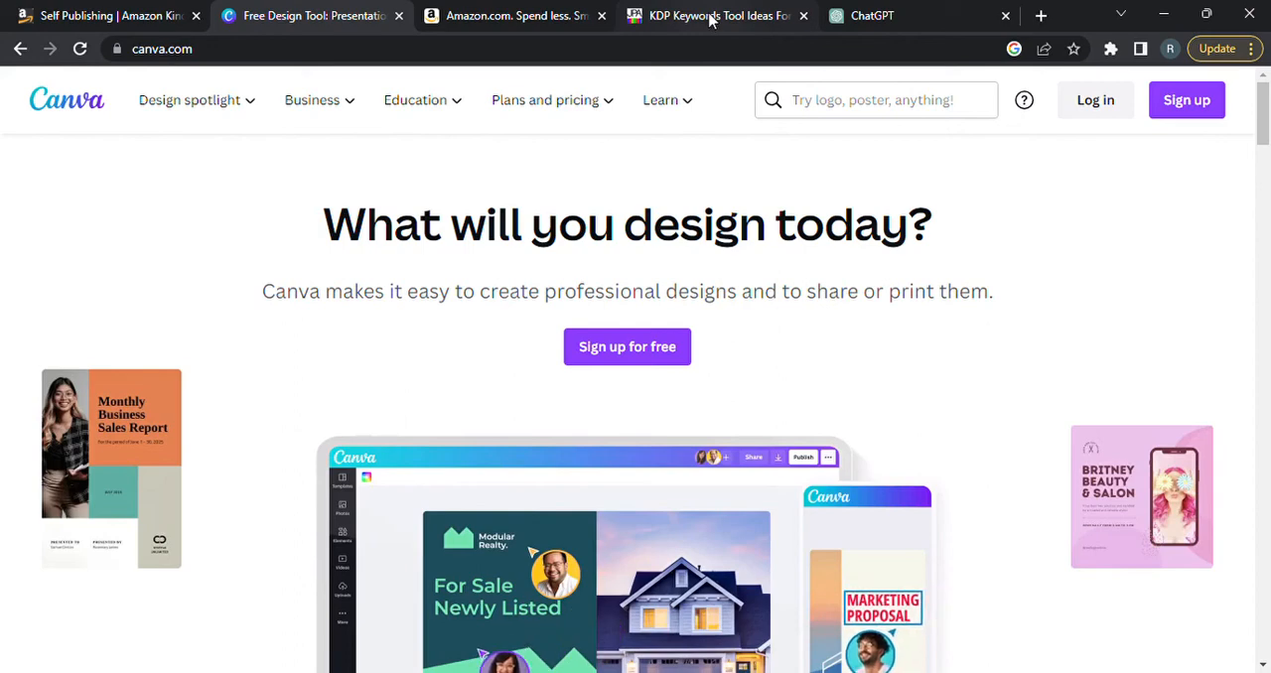
pyautogui.click(866, 15)
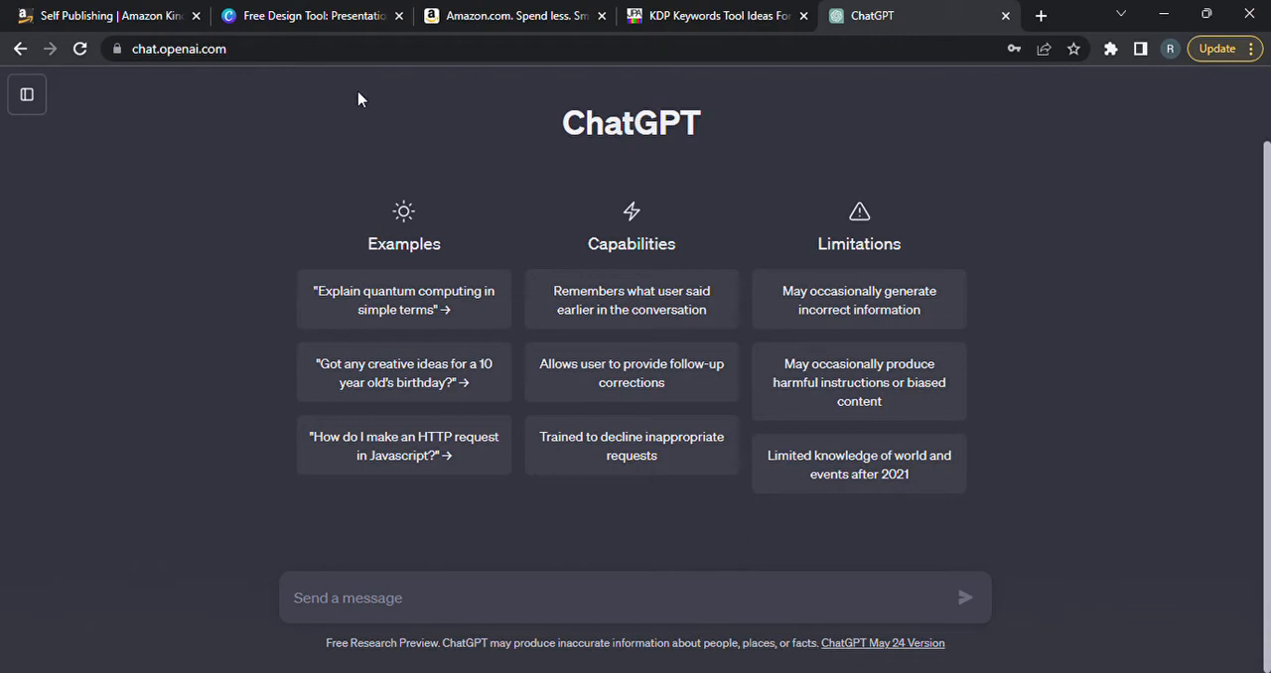
# Switch to Canva and log in by email, entering the account password.
pyautogui.click(304, 17)
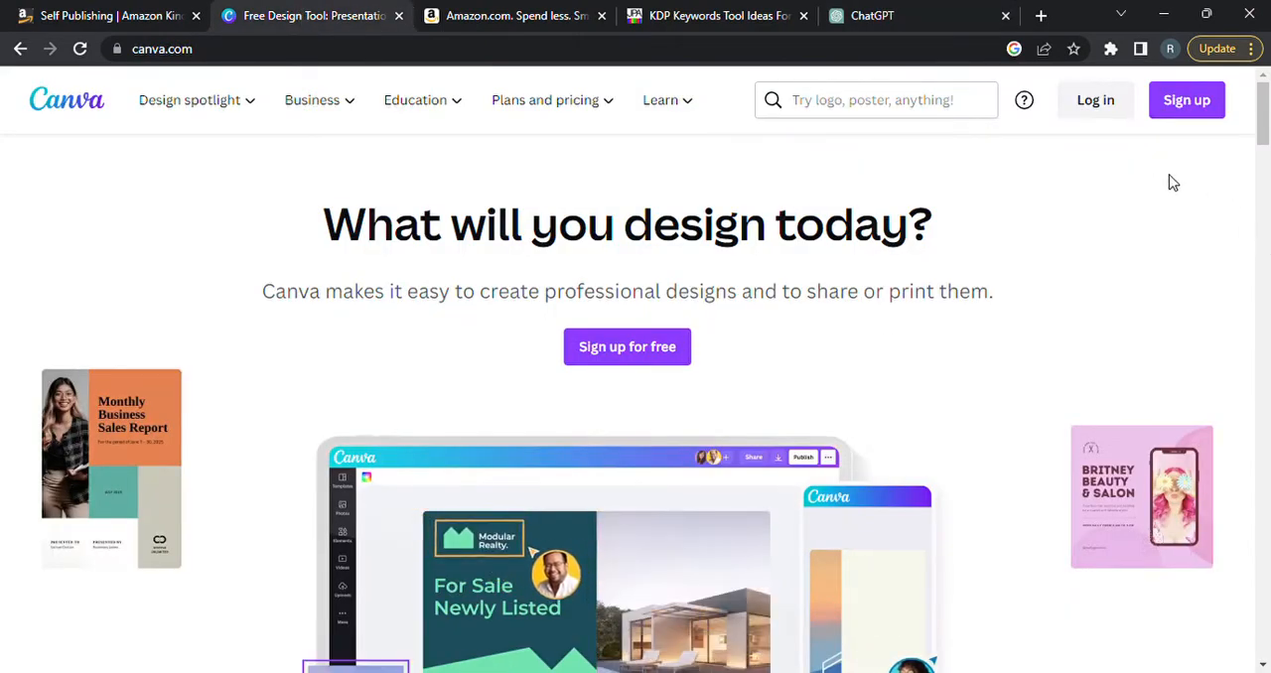
pyautogui.click(1216, 114)
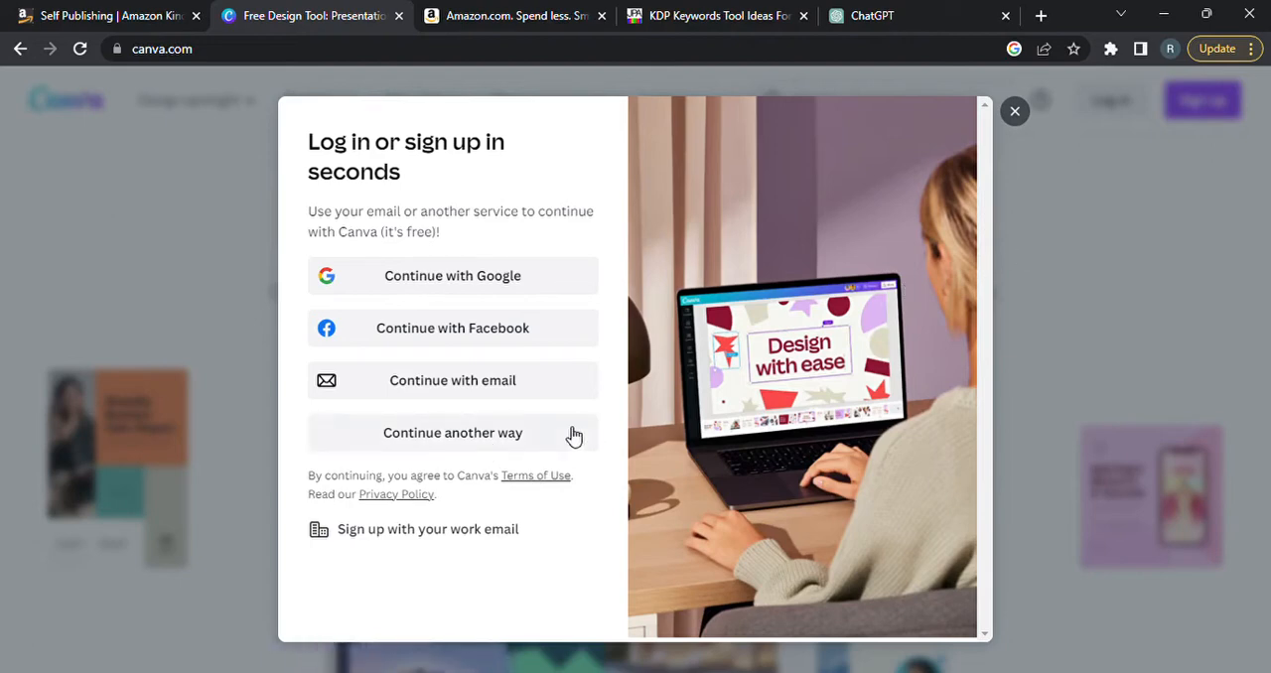
pyautogui.click(454, 393)
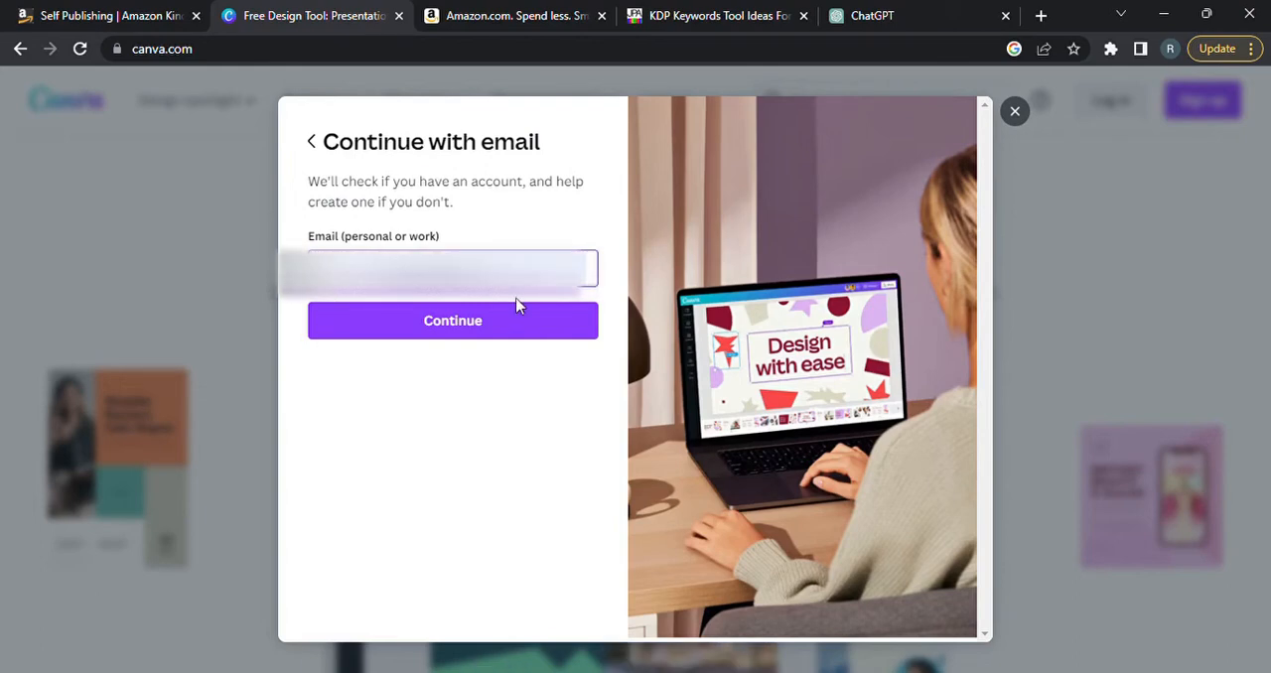
pyautogui.click(471, 325)
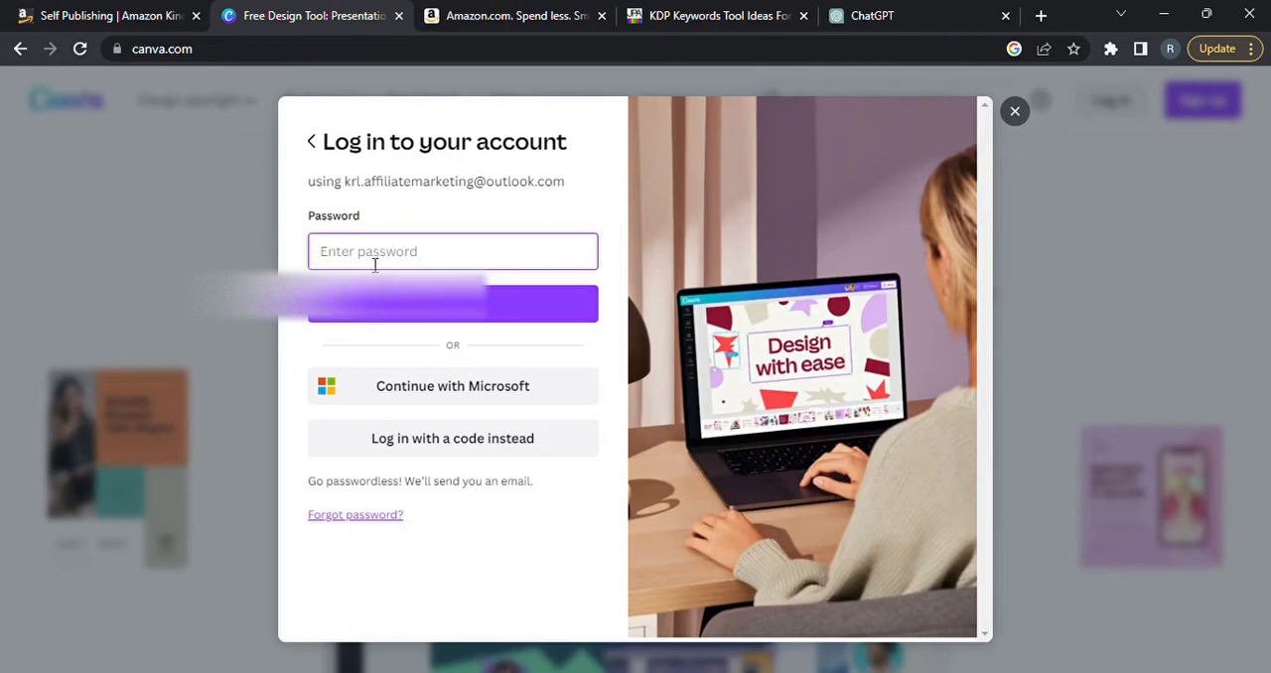
pyautogui.write('*')
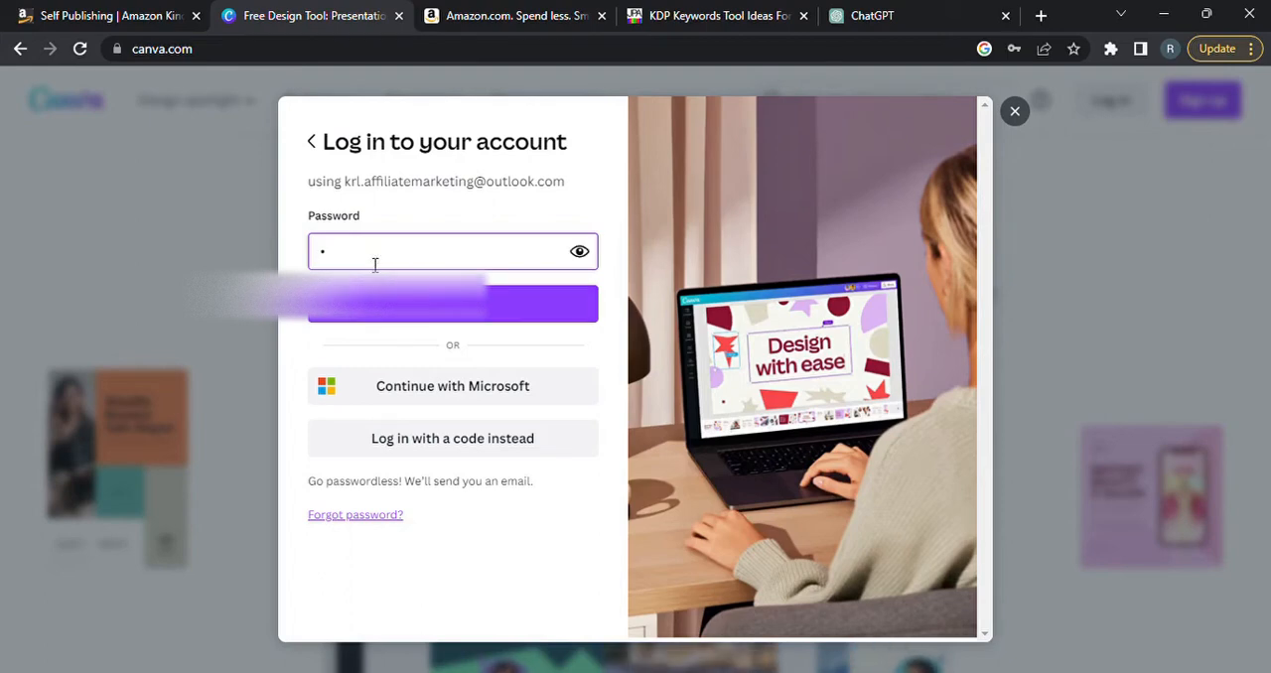
pyautogui.write('********')
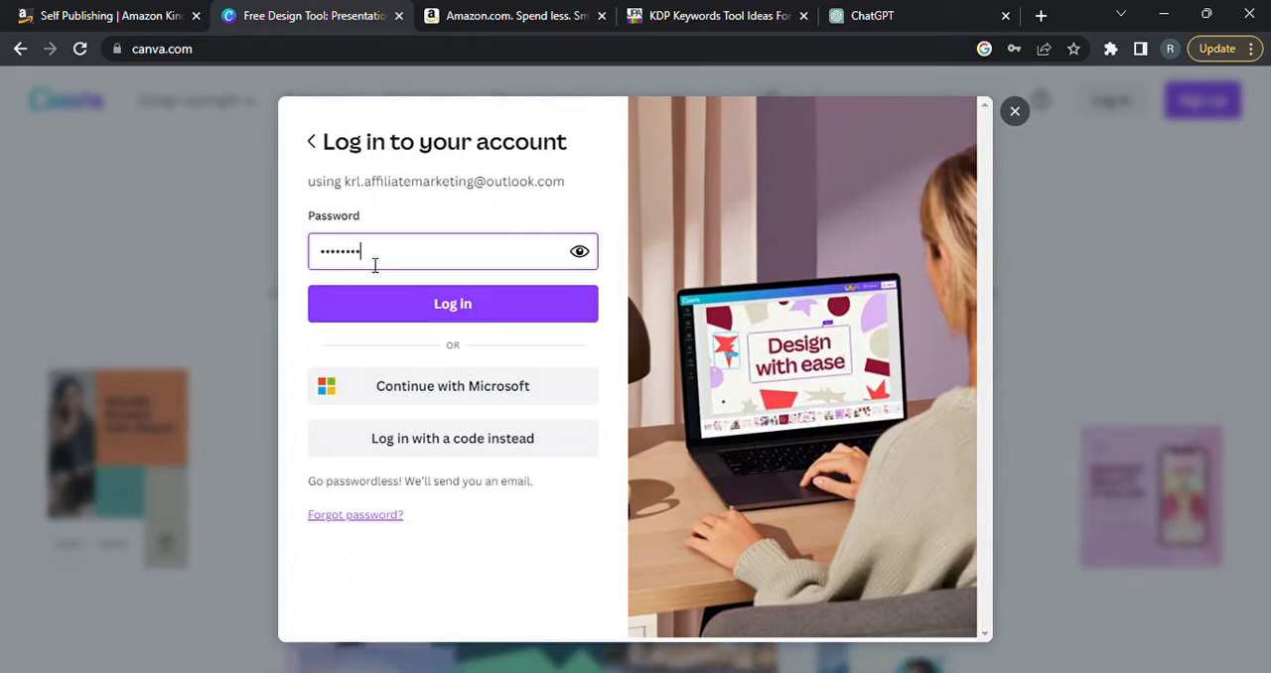
pyautogui.press('Return')
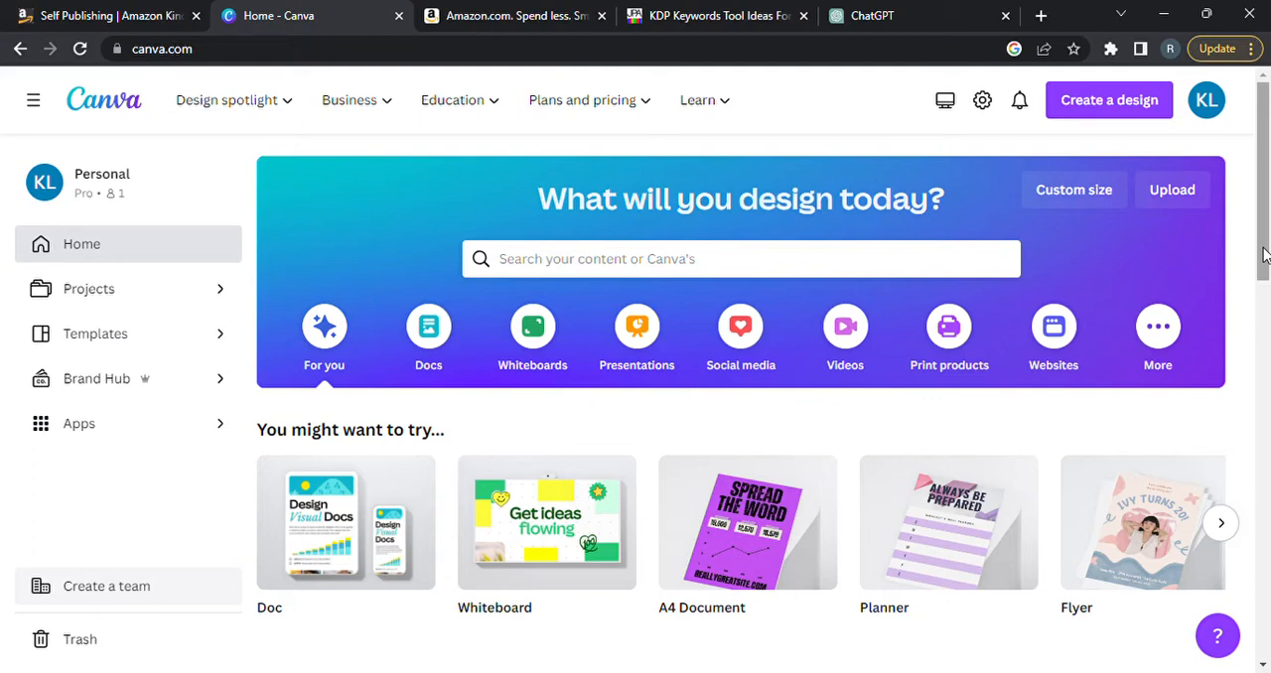
# Search Canva's templates for "journal".
pyautogui.click(596, 261)
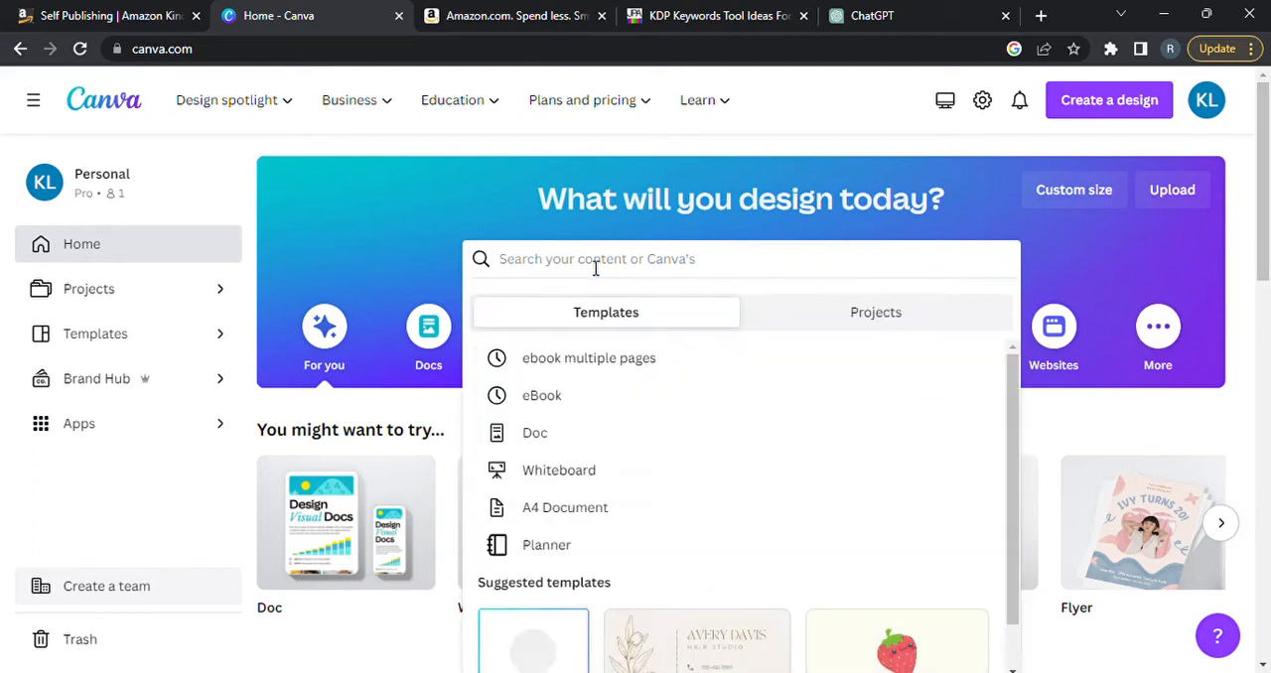
pyautogui.write('lournal')
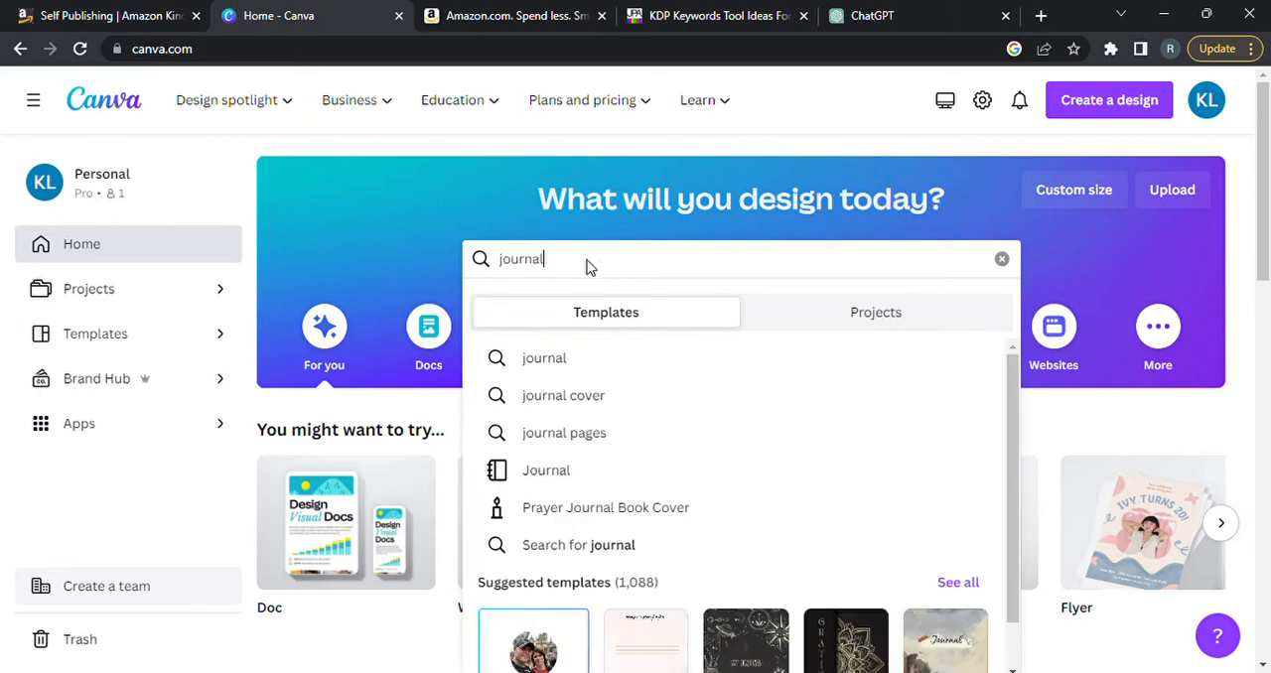
pyautogui.press('Return')
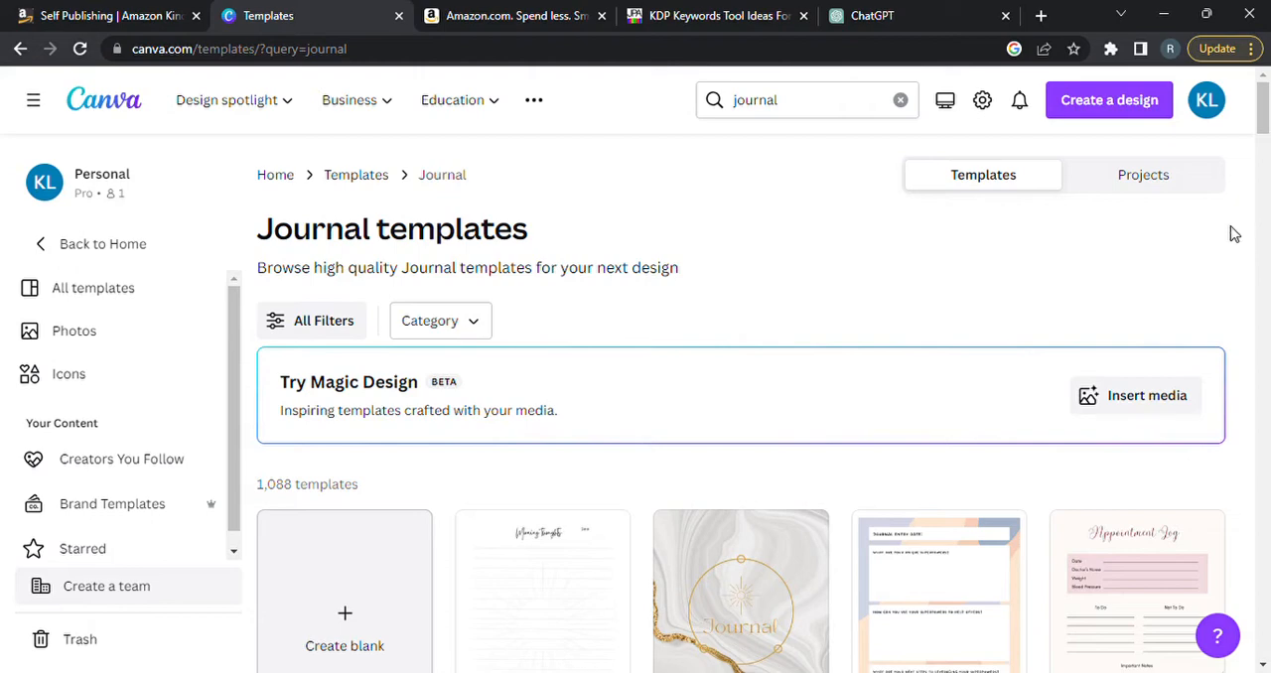
# Open the Beige Soft Watercolor Lined Daily Journal template for editing, close the notebook printing offer and show the design templates.
pyautogui.moveTo(1263, 129); pyautogui.dragTo(1264, 161)
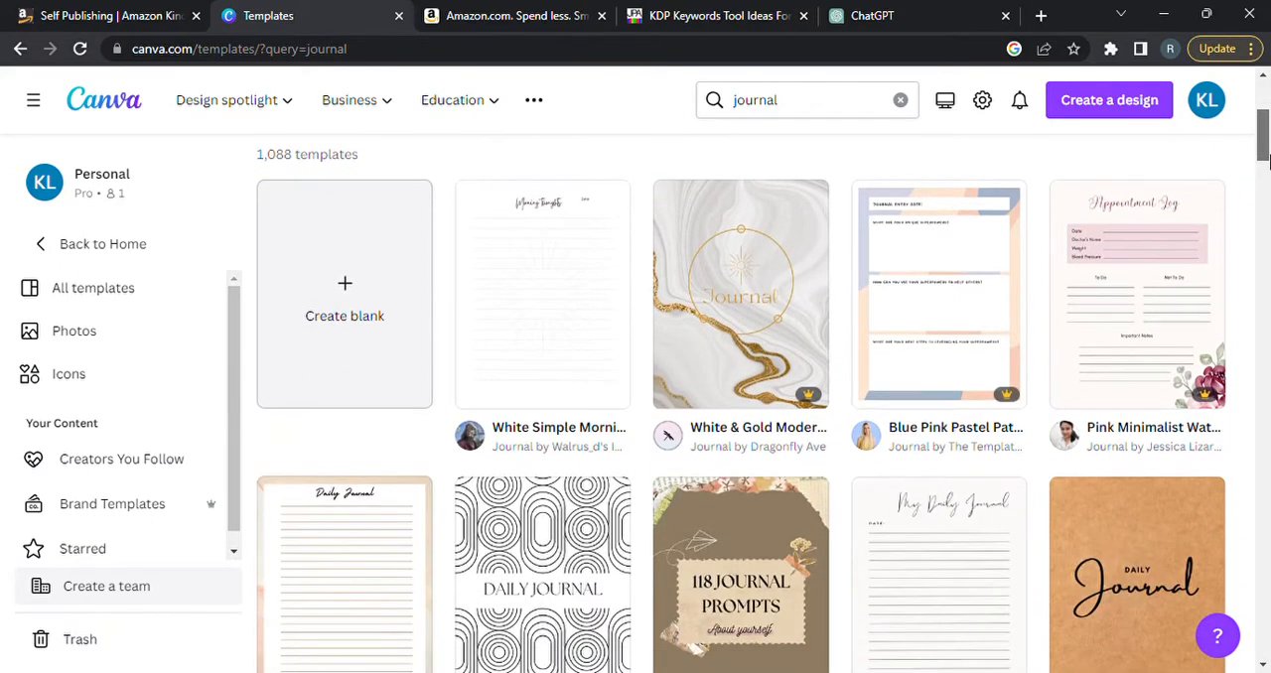
pyautogui.moveTo(1264, 161); pyautogui.dragTo(1264, 184)
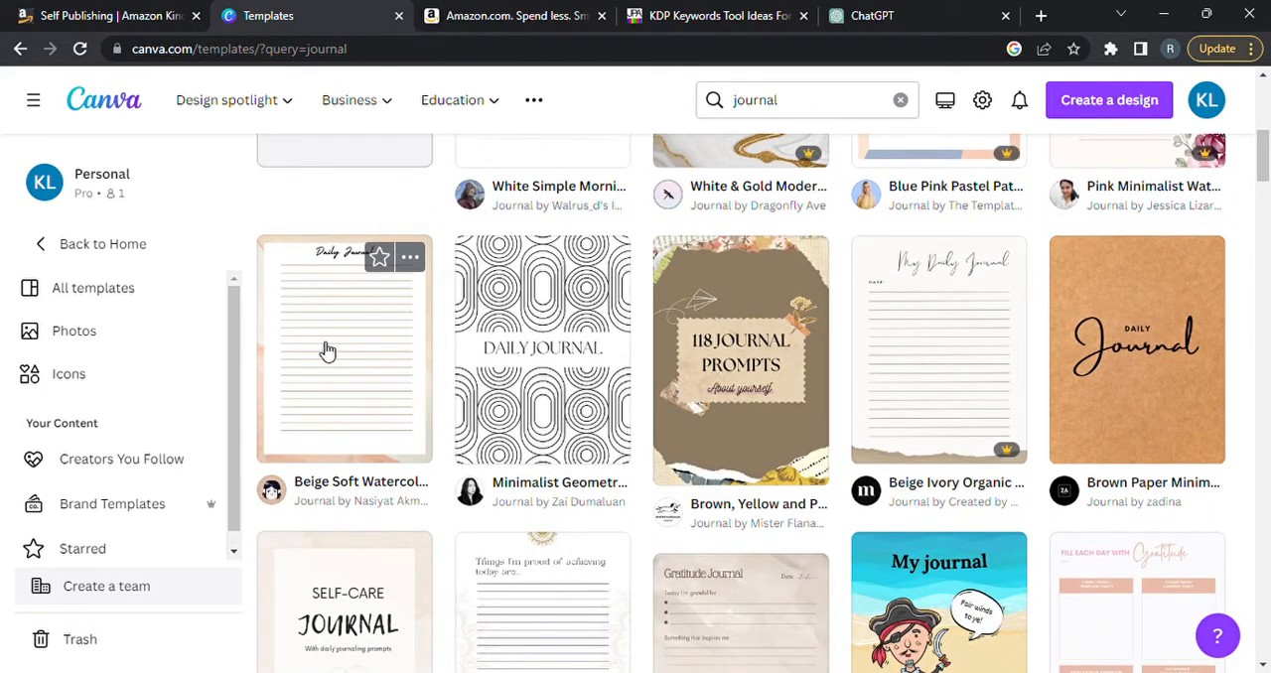
pyautogui.moveTo(999, 459)
pyautogui.click(333, 367)
pyautogui.click(945, 292)
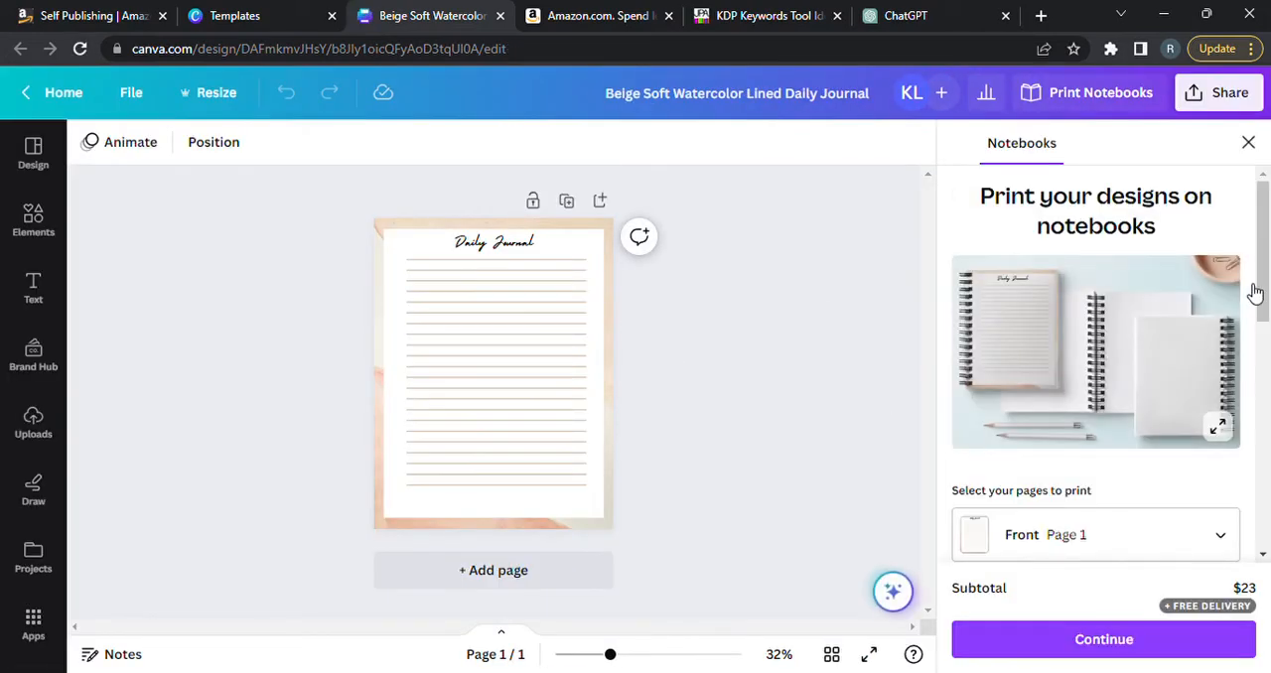
pyautogui.click(1249, 142)
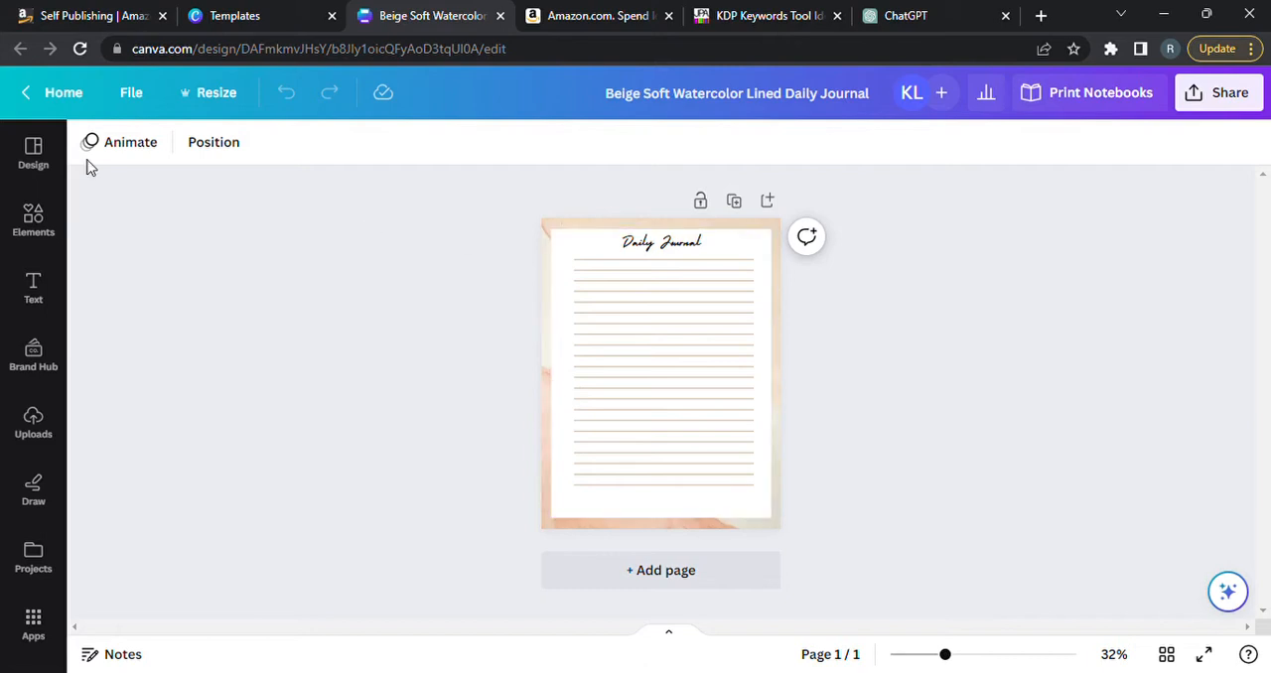
pyautogui.click(40, 152)
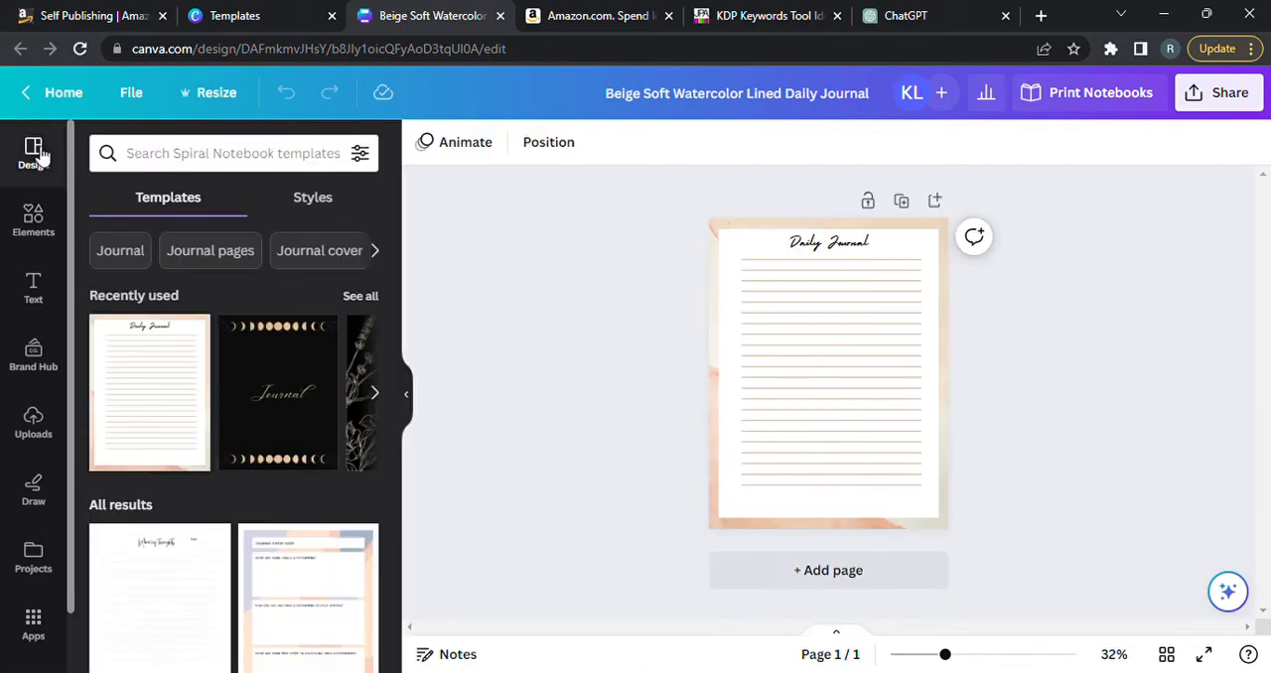
# Open the full list of photo filters for the journal page's watercolor background.
pyautogui.click(752, 233)
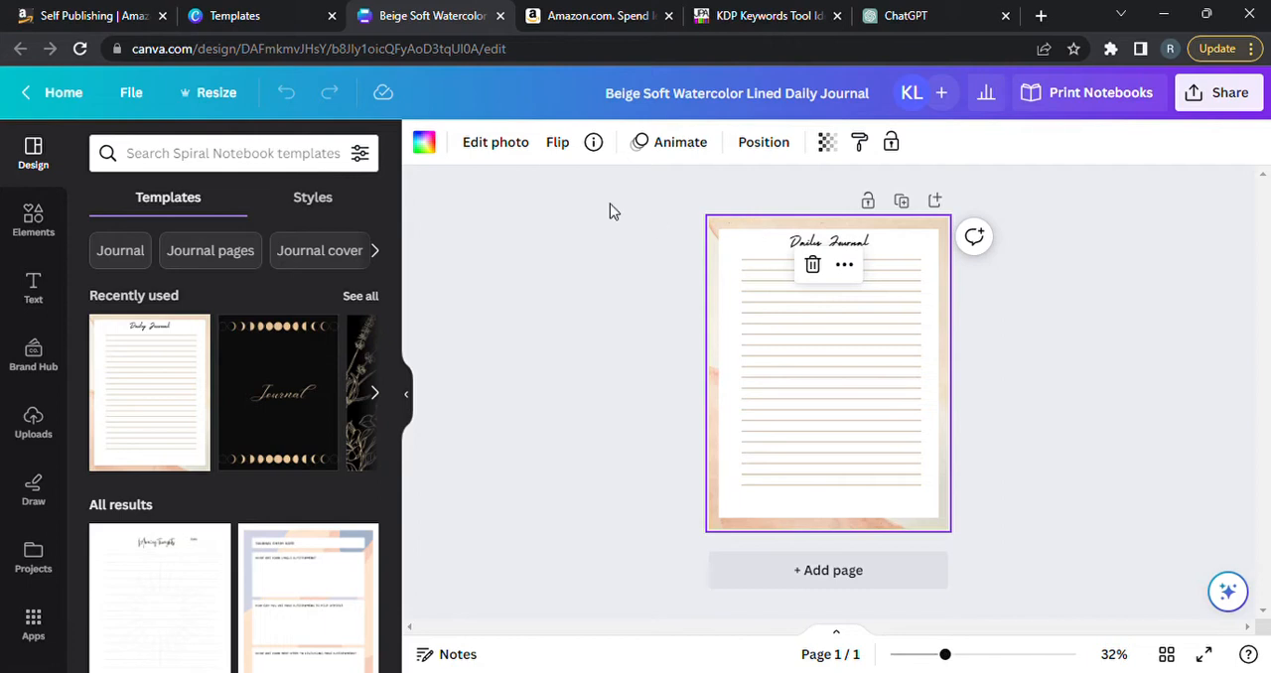
pyautogui.click(473, 146)
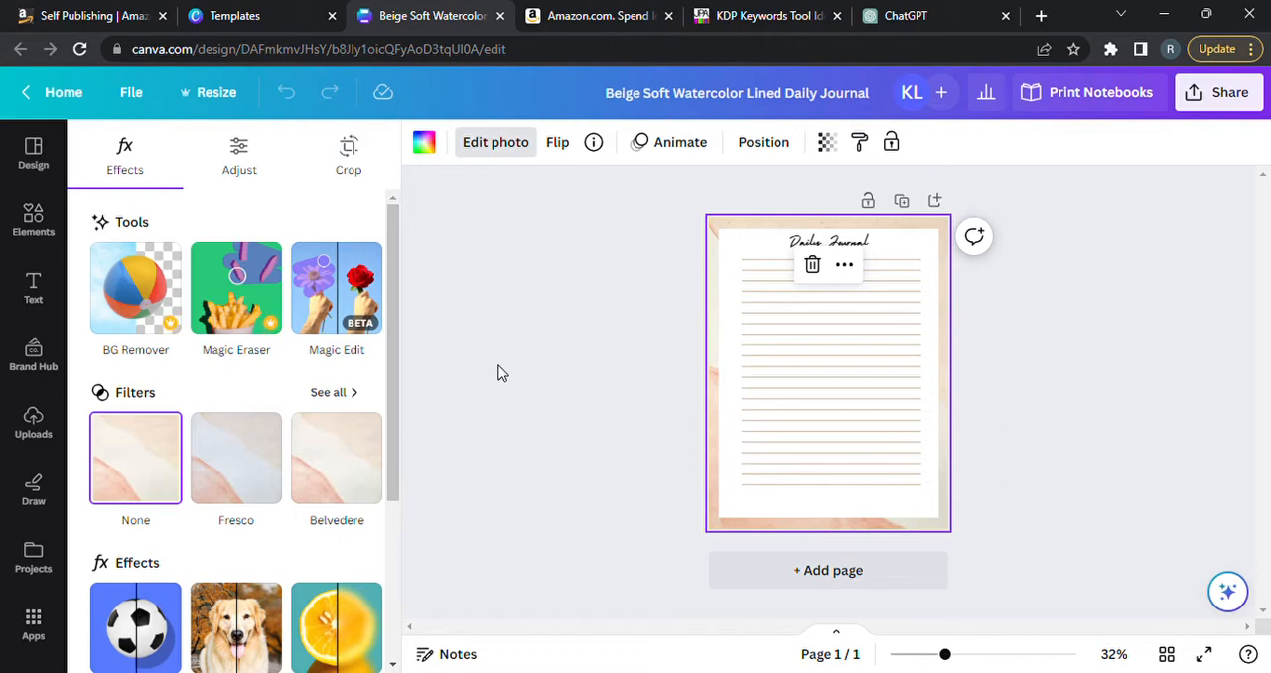
pyautogui.click(347, 394)
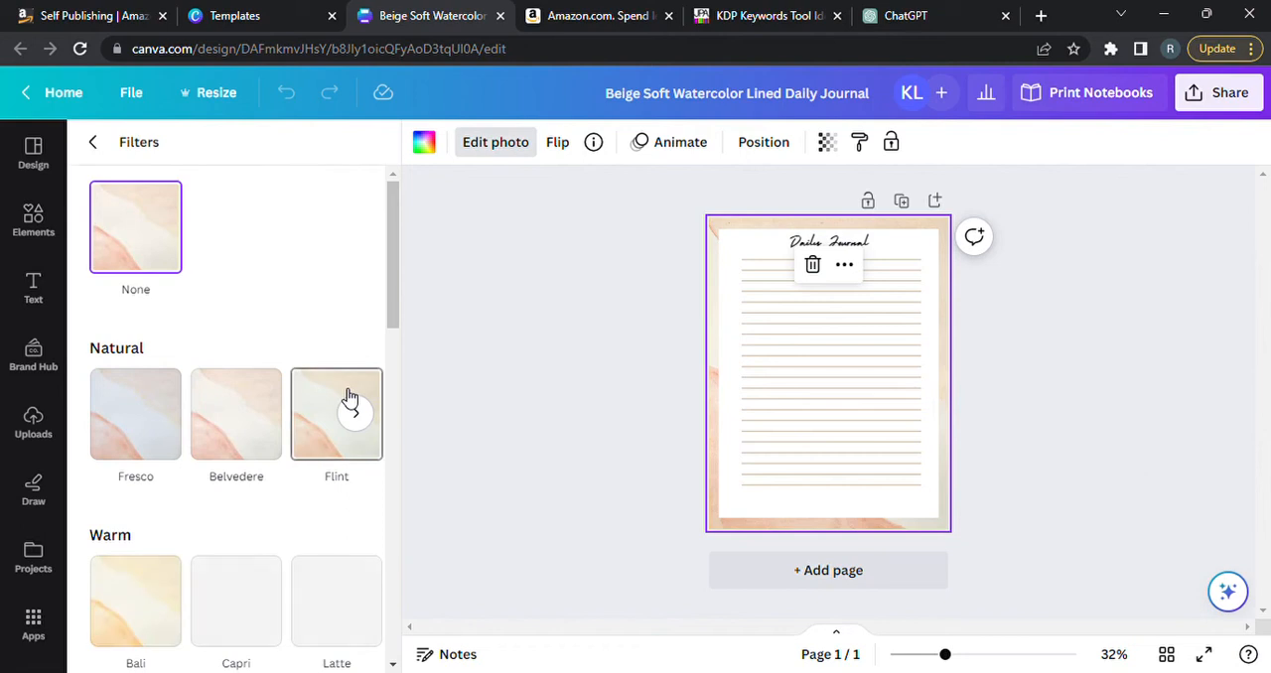
pyautogui.moveTo(390, 290); pyautogui.dragTo(415, 502)
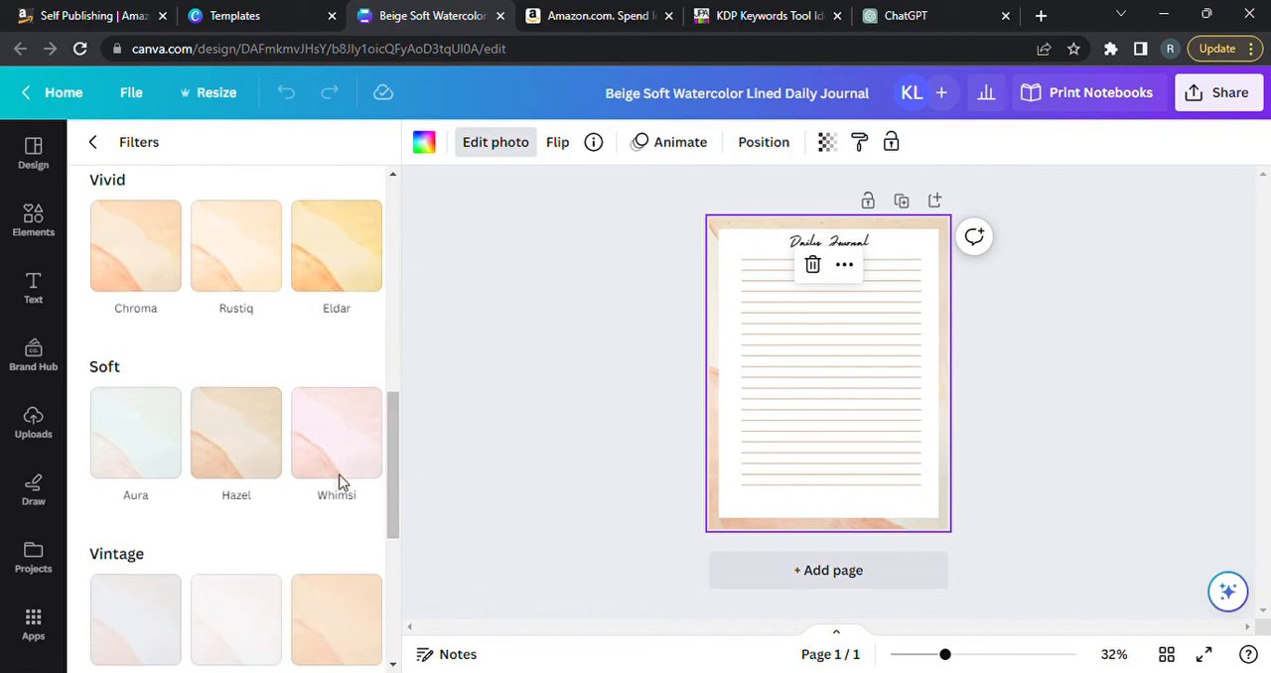
# Try the Aura and Heatwave filters on the watercolor background.
pyautogui.click(150, 462)
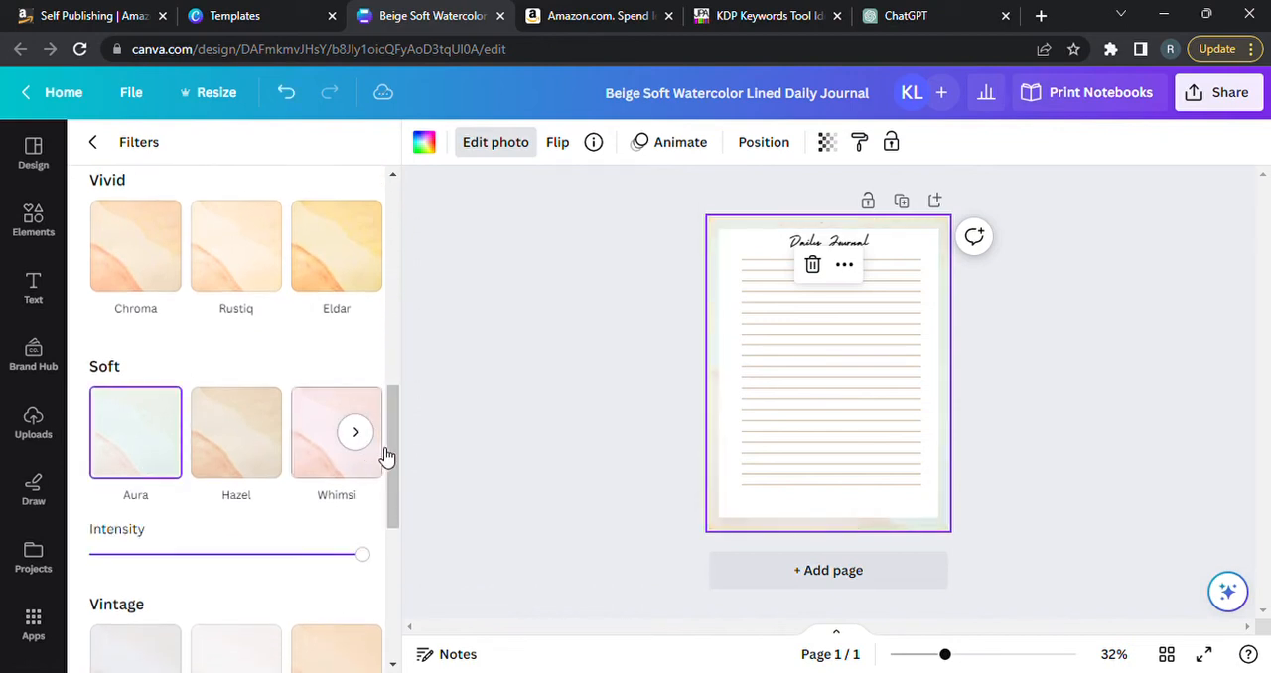
pyautogui.moveTo(388, 446); pyautogui.dragTo(394, 485)
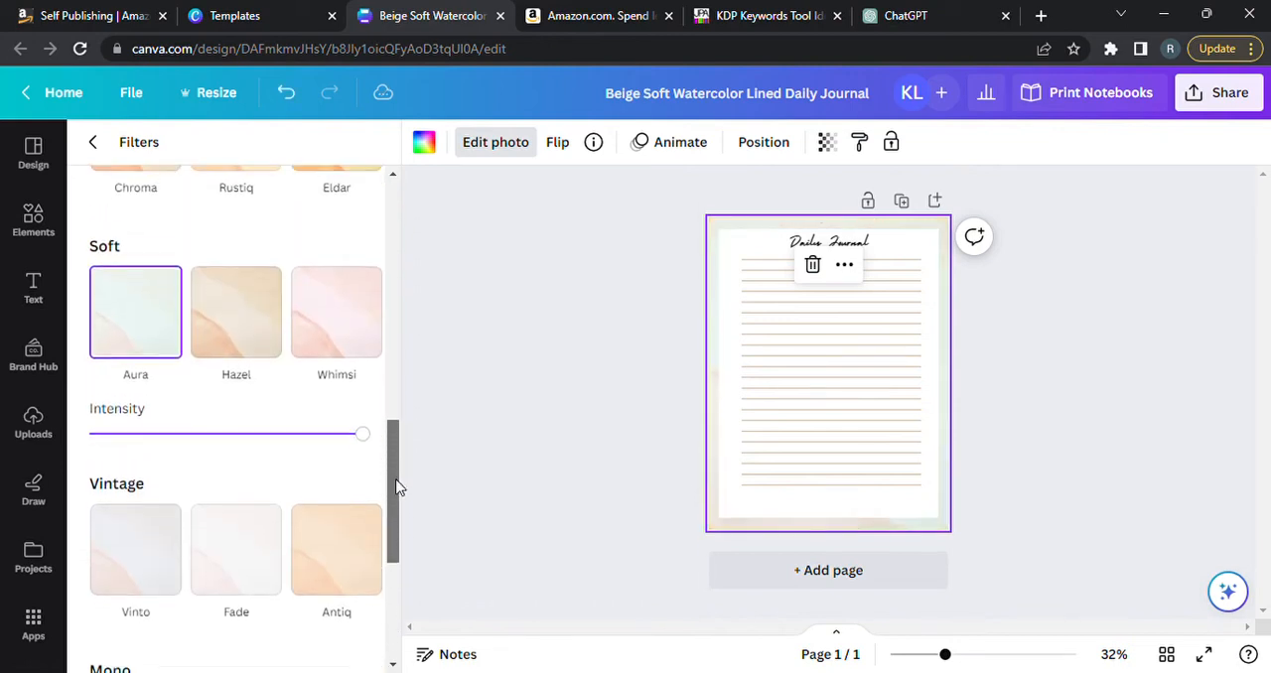
pyautogui.moveTo(366, 446); pyautogui.dragTo(397, 574)
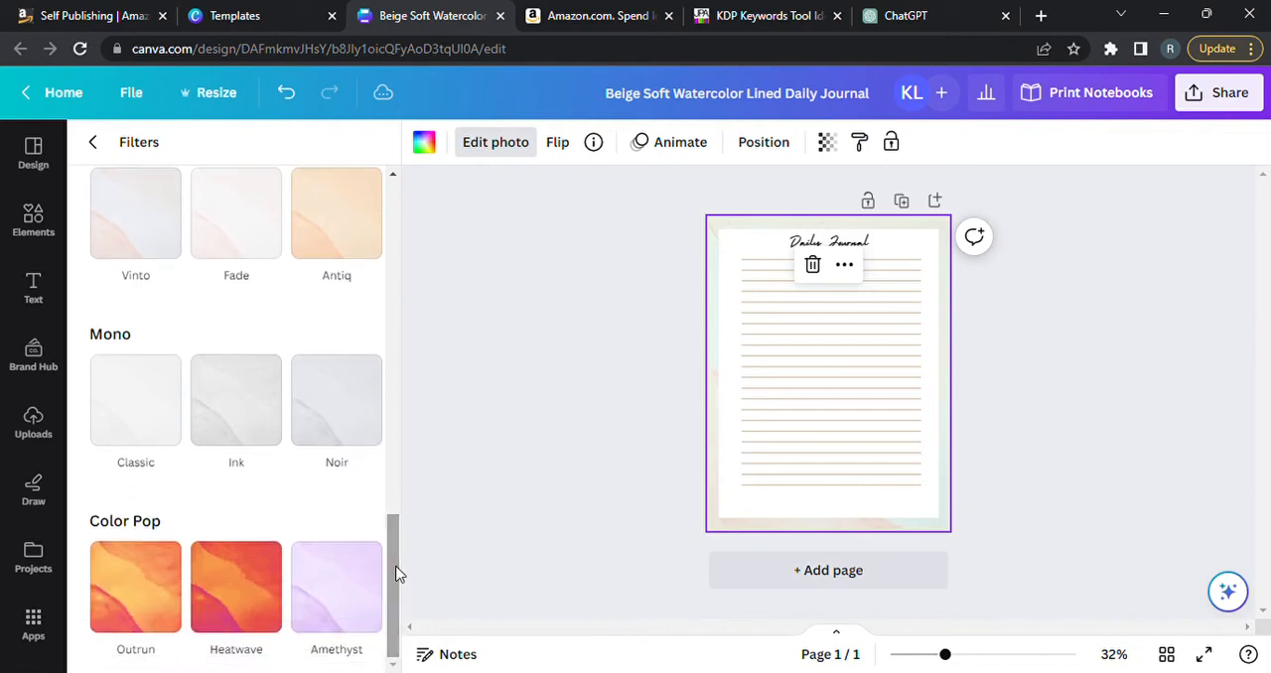
pyautogui.click(235, 574)
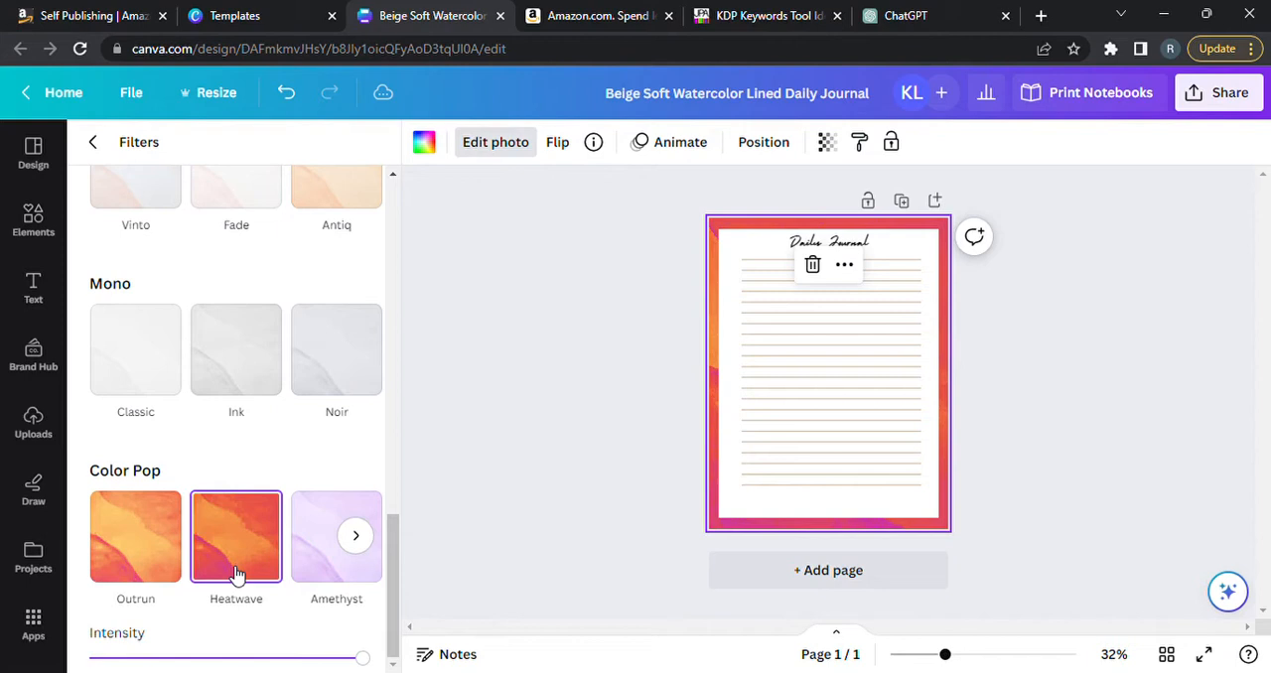
# Apply the Amethyst filter from the Color Pop group to the background and deselect it.
pyautogui.click(316, 552)
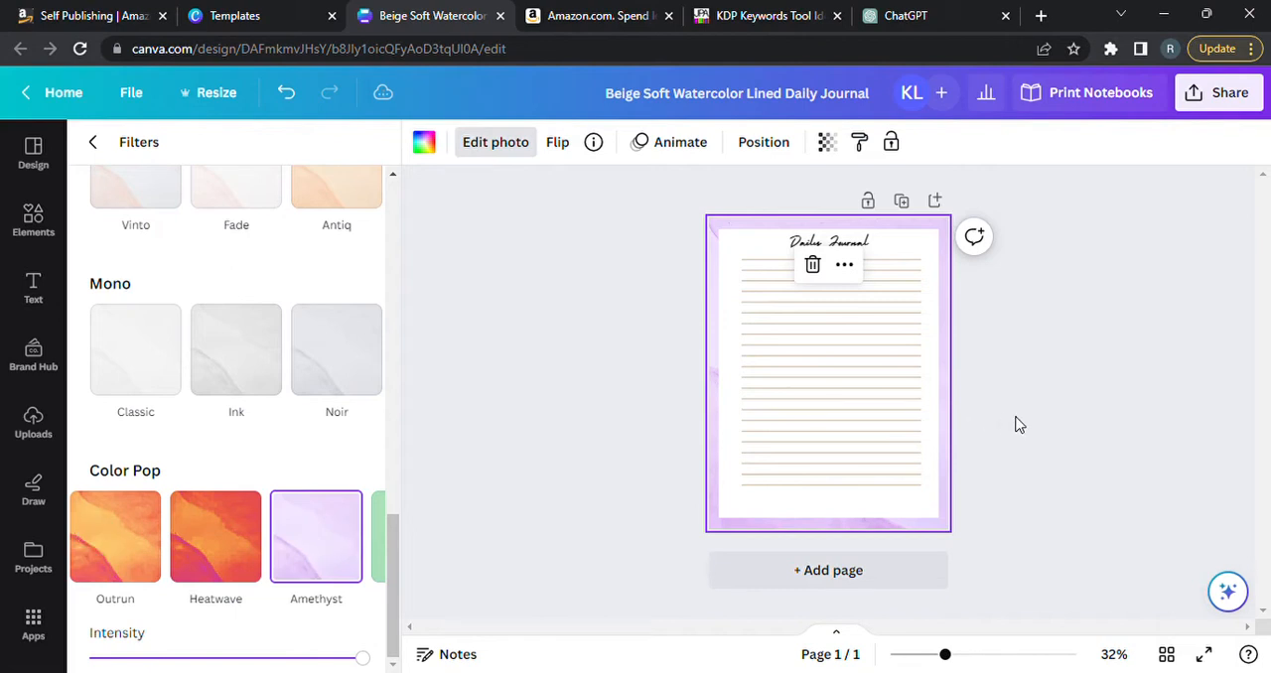
pyautogui.press('Escape')
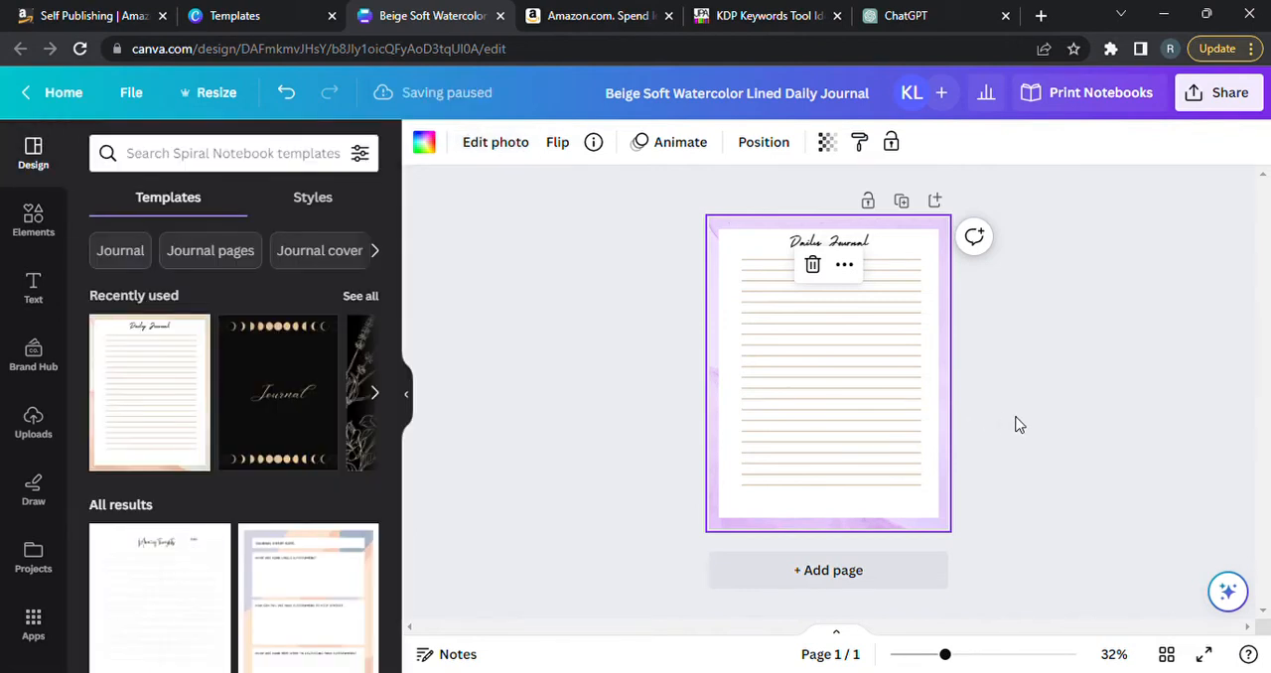
pyautogui.press('Escape')
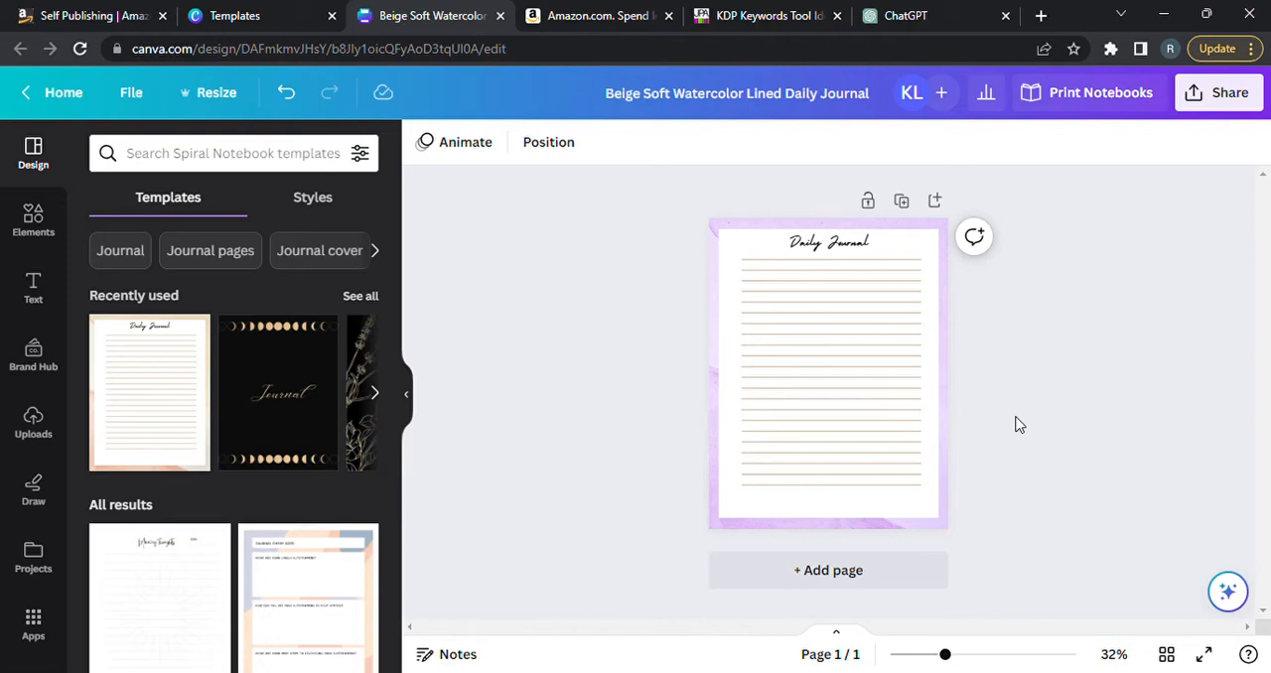
# Duplicate the lined Daily Journal page repeatedly until the design has 13 pages.
pyautogui.click(904, 202)
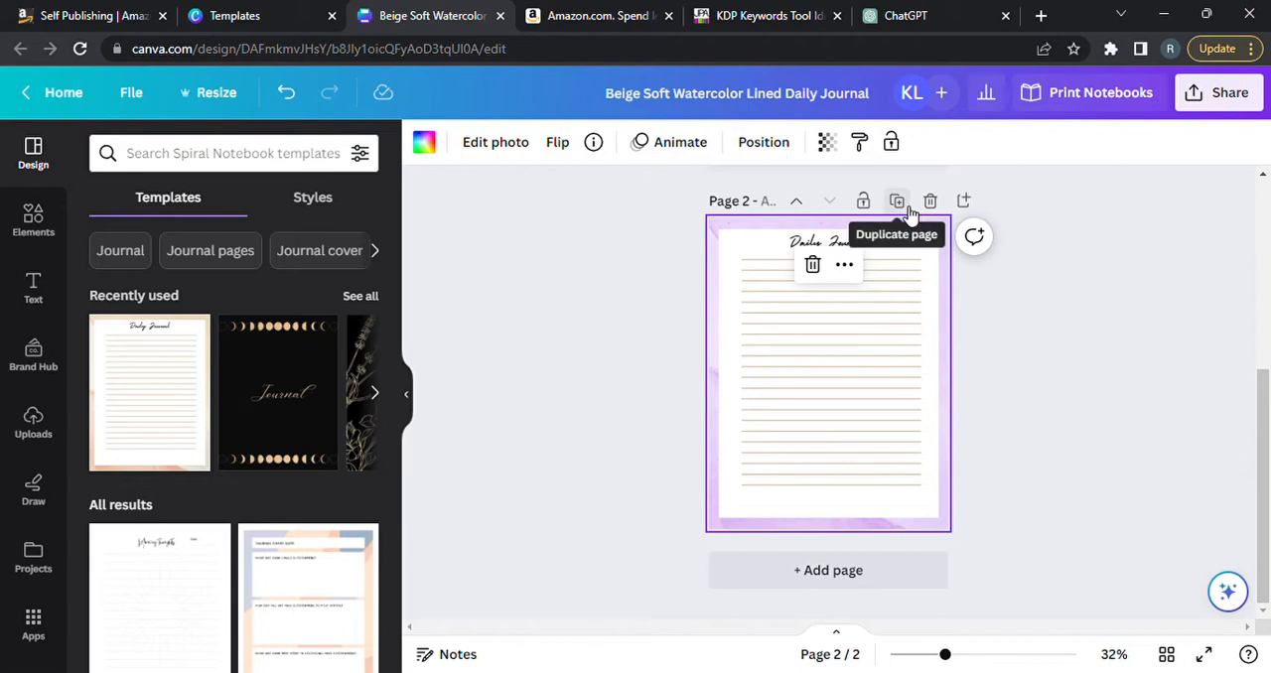
pyautogui.click(906, 207)
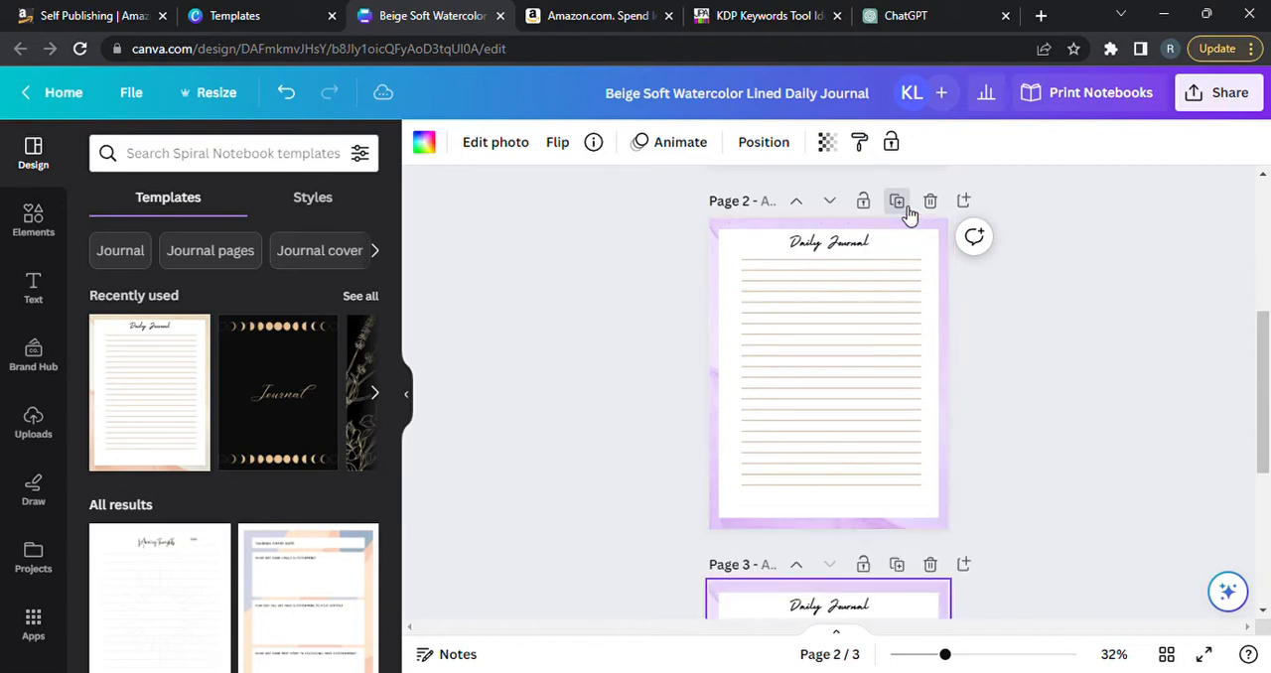
pyautogui.click(905, 207)
pyautogui.click(906, 207)
pyautogui.click(905, 206)
pyautogui.click(905, 206)
pyautogui.click(906, 207)
pyautogui.click(906, 207)
pyautogui.click(906, 207)
pyautogui.click(906, 206)
pyautogui.click(906, 207)
pyautogui.click(905, 207)
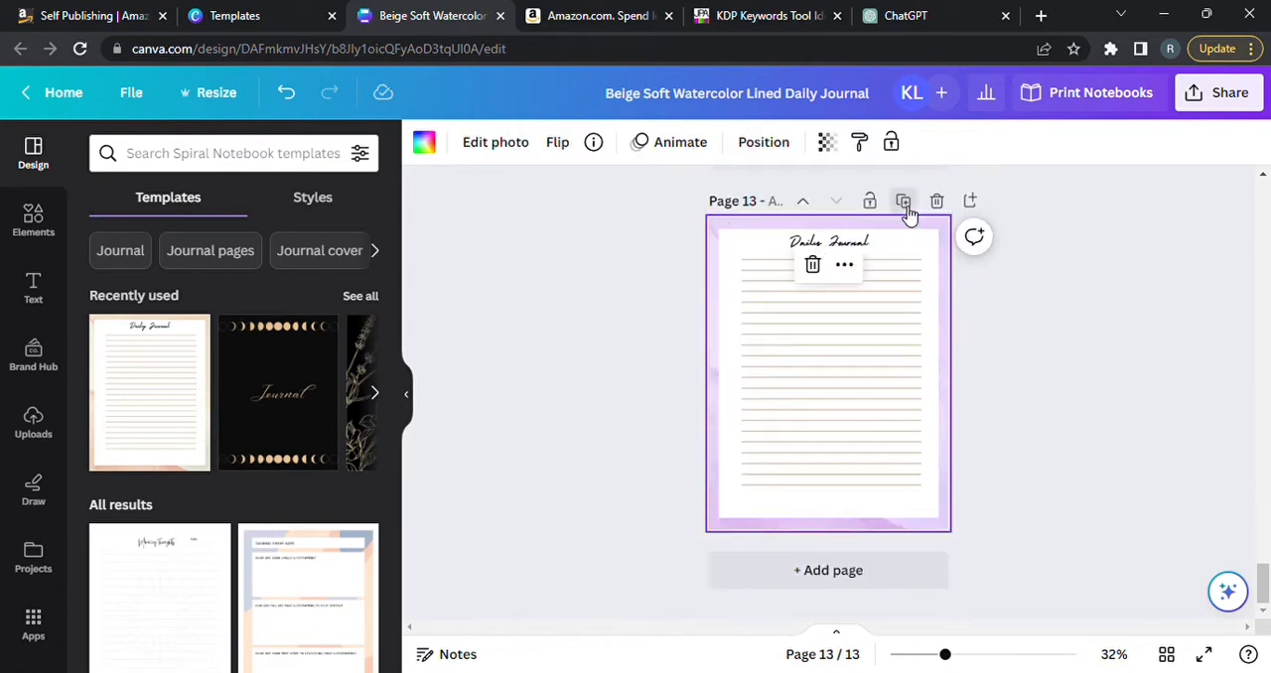
# Duplicate the last lined Daily Journal page repeatedly until the design has 90 pages, leaving nothing selected.
pyautogui.click(906, 206)
pyautogui.click(905, 206)
pyautogui.click(906, 206)
pyautogui.click(906, 207)
pyautogui.click(906, 207)
pyautogui.click(905, 207)
pyautogui.click(908, 211)
pyautogui.click(908, 210)
pyautogui.click(908, 210)
pyautogui.click(905, 207)
pyautogui.click(906, 207)
pyautogui.click(906, 207)
pyautogui.click(906, 207)
pyautogui.click(906, 207)
pyautogui.click(905, 204)
pyautogui.click(905, 204)
pyautogui.click(905, 204)
pyautogui.click(905, 205)
pyautogui.click(906, 204)
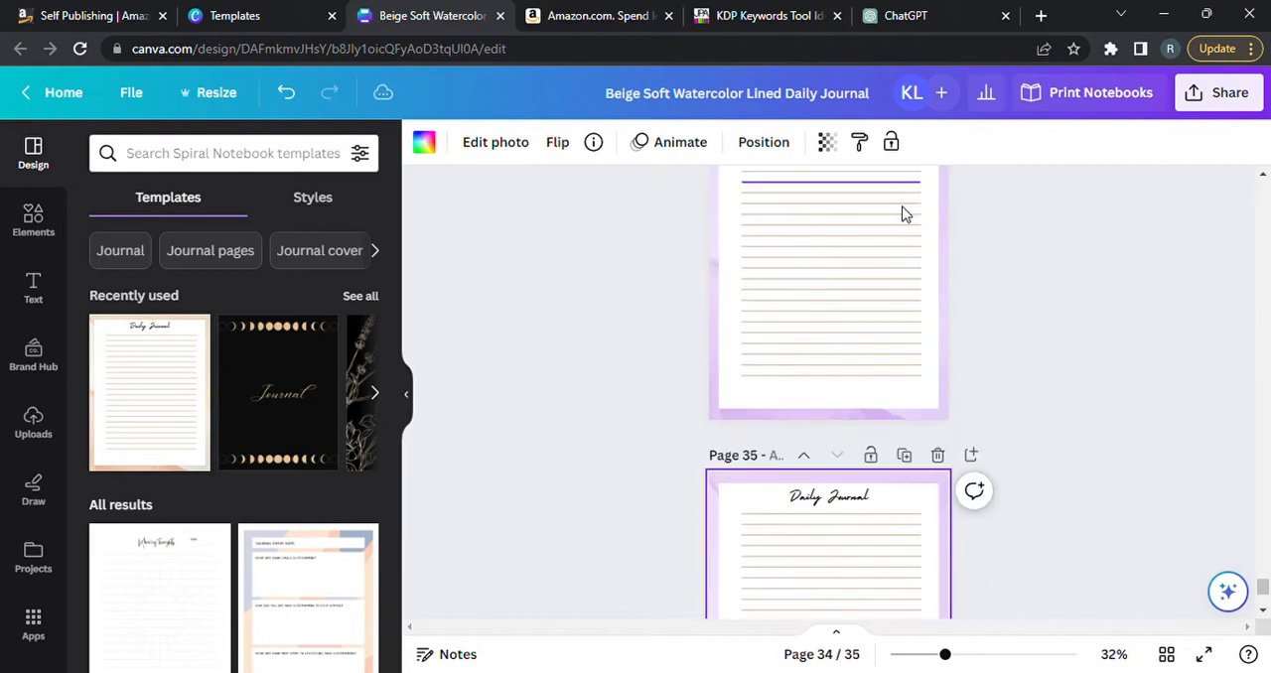
pyautogui.click(906, 205)
pyautogui.click(906, 205)
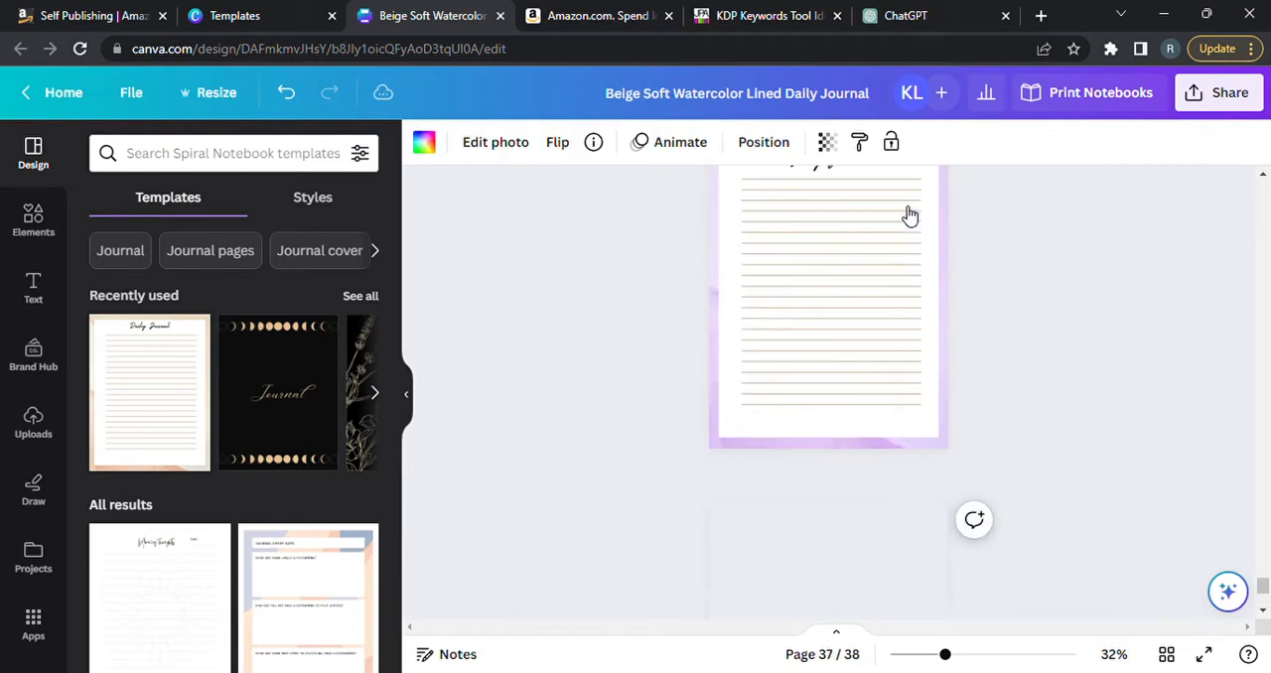
pyautogui.click(906, 205)
pyautogui.click(906, 205)
pyautogui.click(906, 204)
pyautogui.click(906, 205)
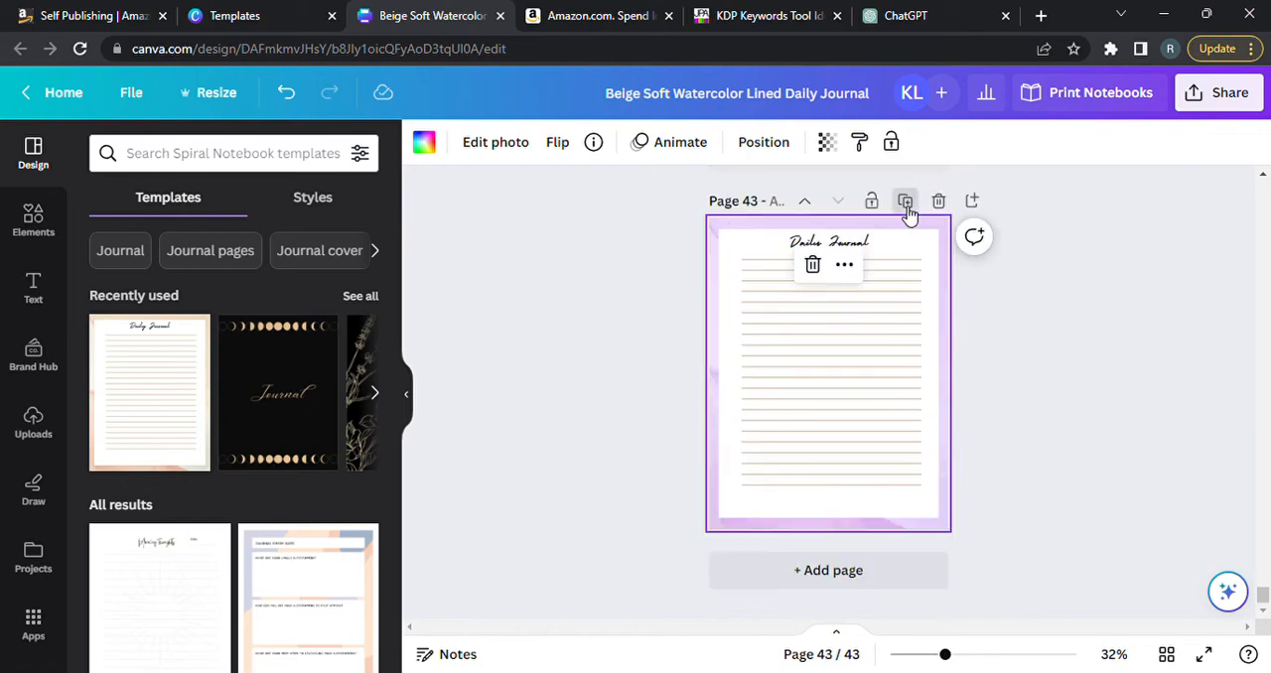
pyautogui.click(905, 205)
pyautogui.click(906, 204)
pyautogui.click(906, 205)
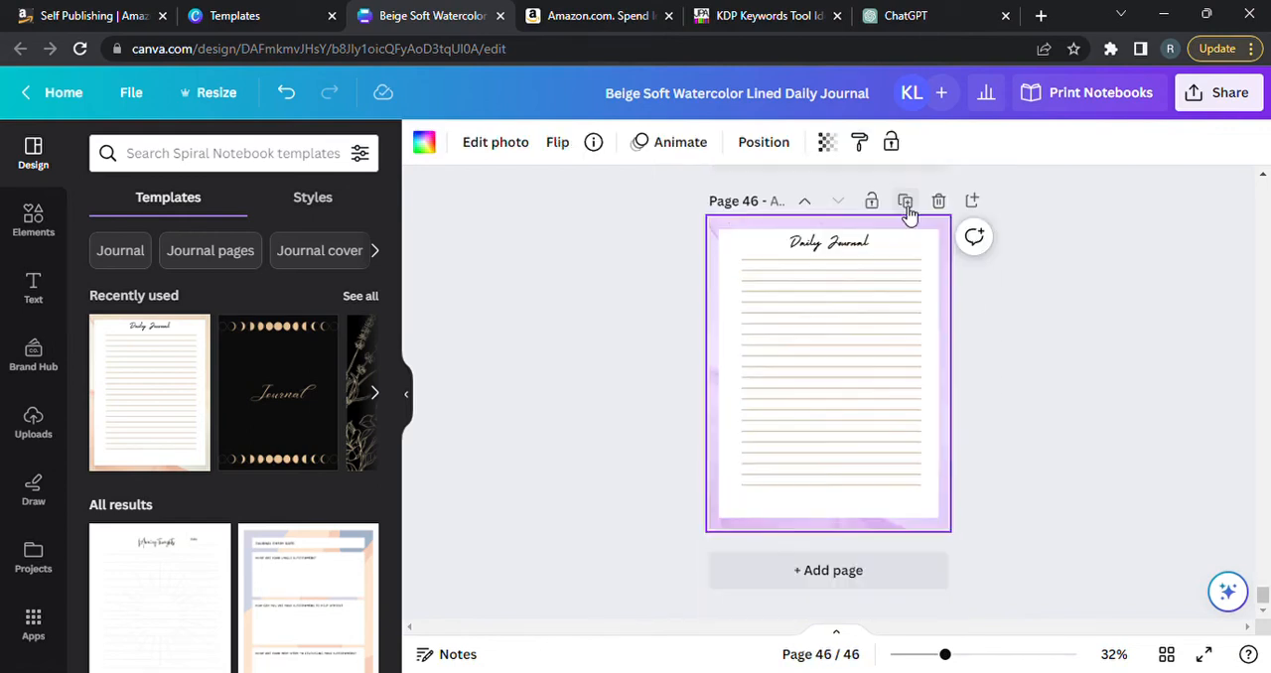
pyautogui.click(906, 203)
pyautogui.click(906, 204)
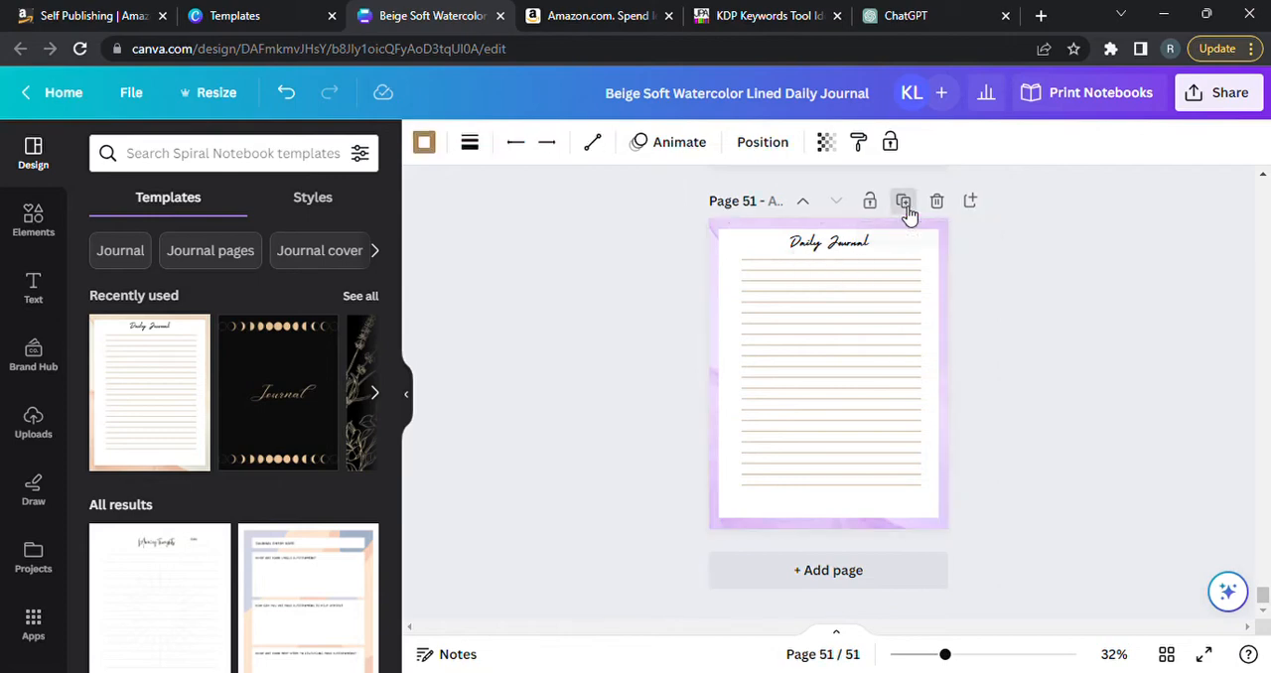
pyautogui.click(906, 205)
pyautogui.click(906, 205)
pyautogui.click(906, 205)
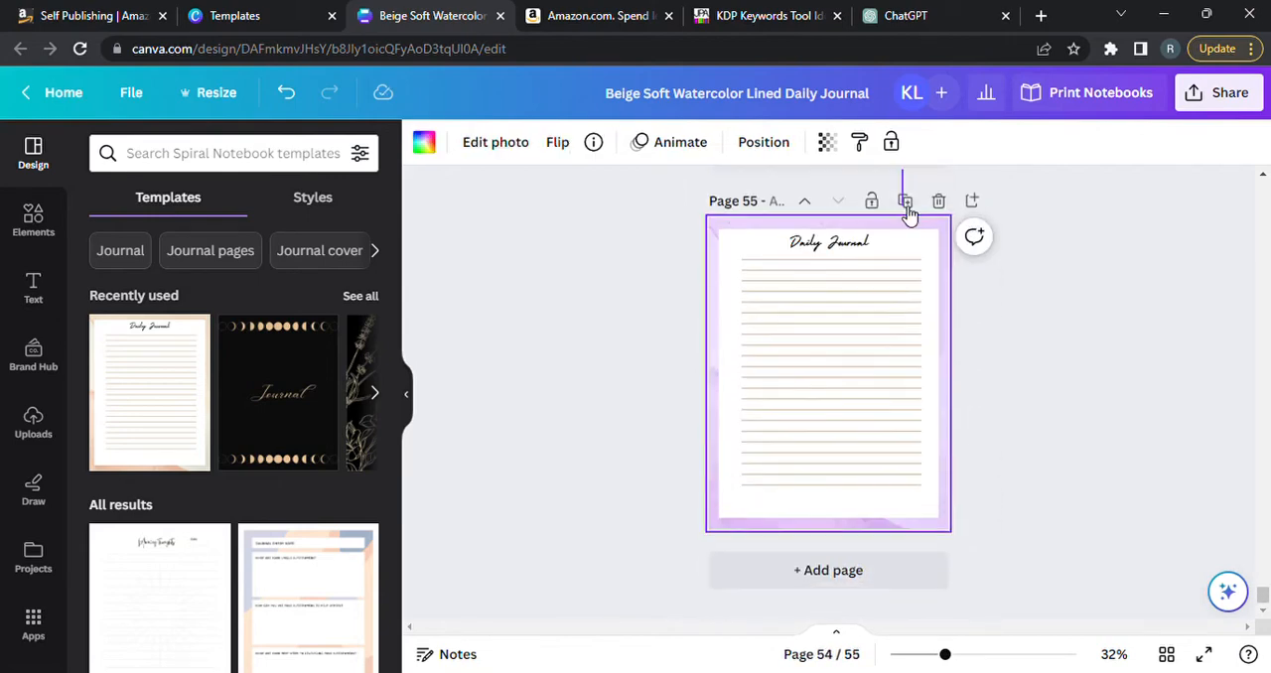
pyautogui.click(906, 205)
pyautogui.click(906, 205)
pyautogui.click(905, 204)
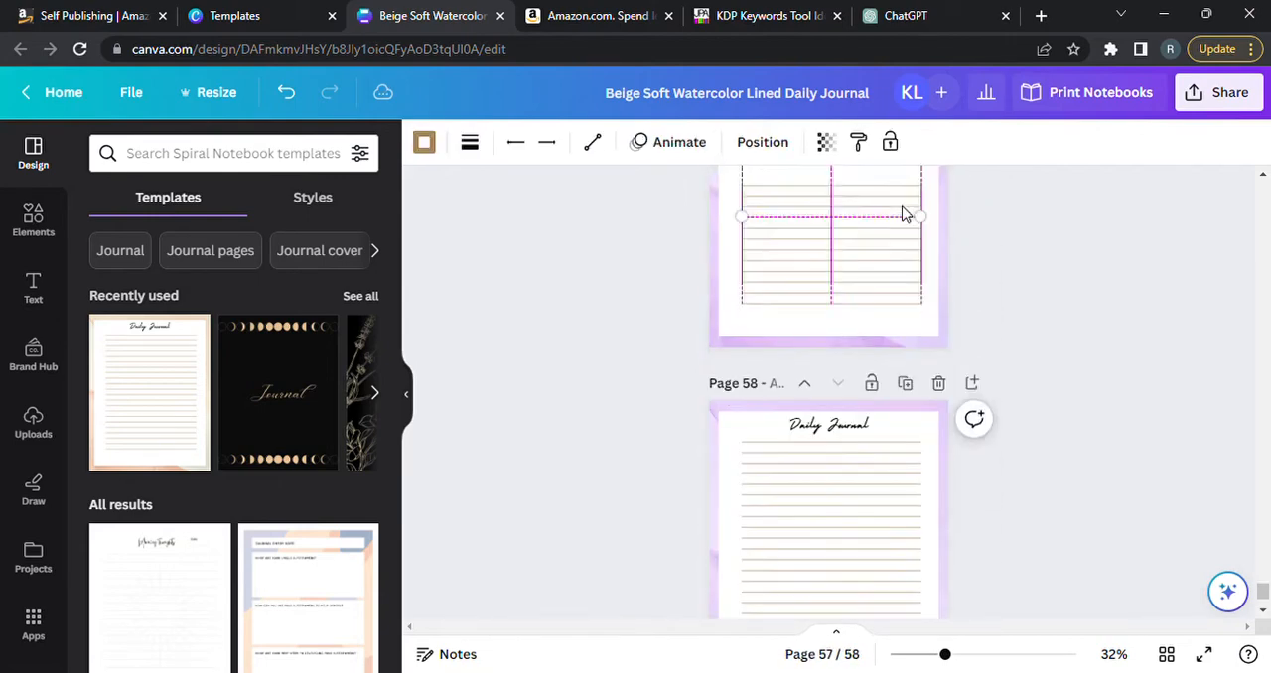
pyautogui.click(905, 204)
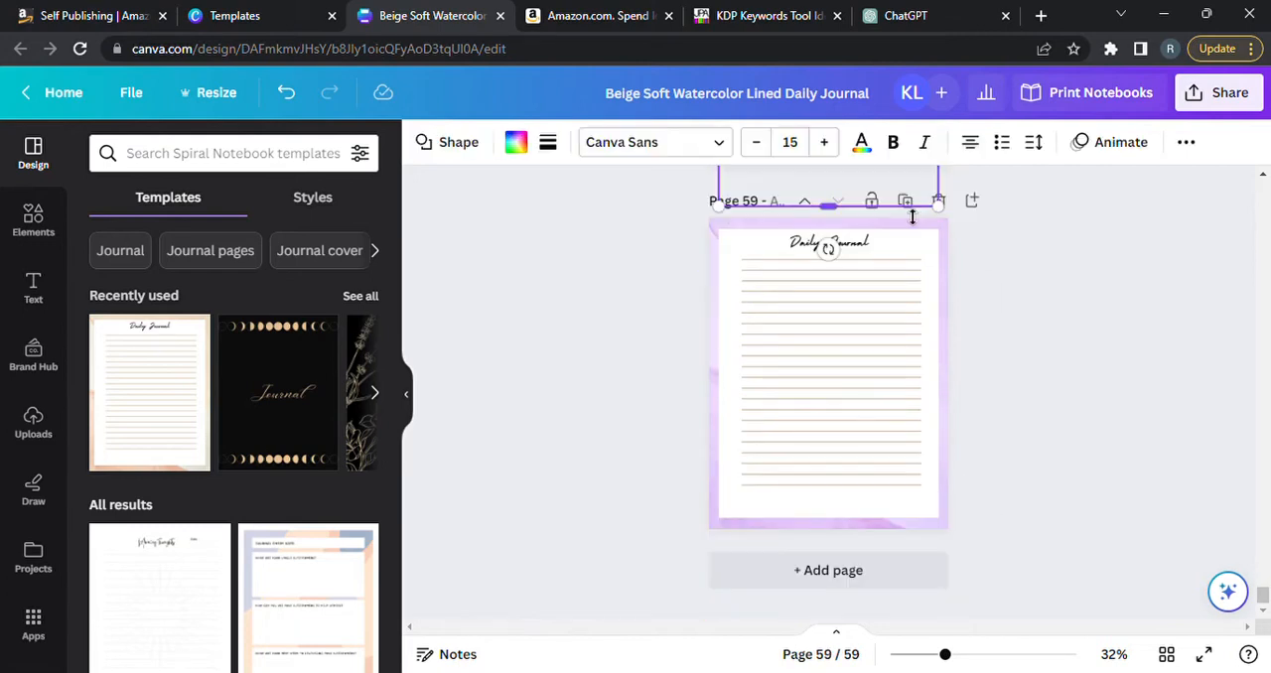
pyautogui.click(1042, 316)
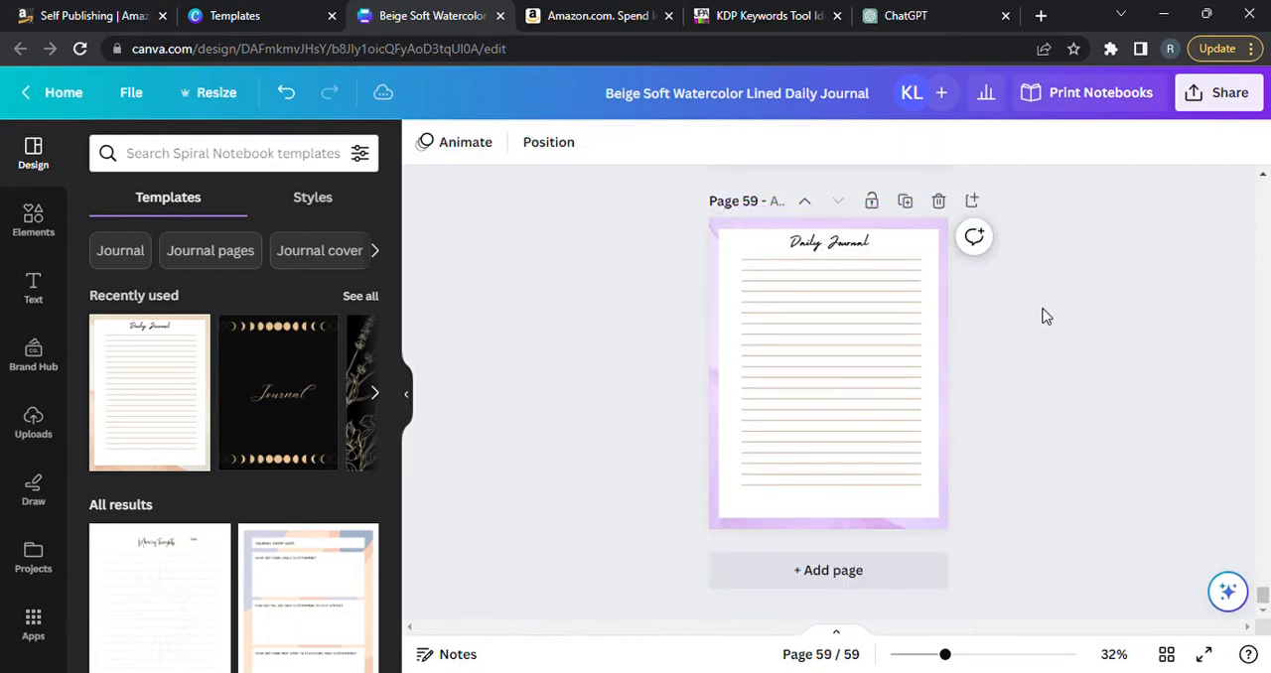
pyautogui.click(905, 204)
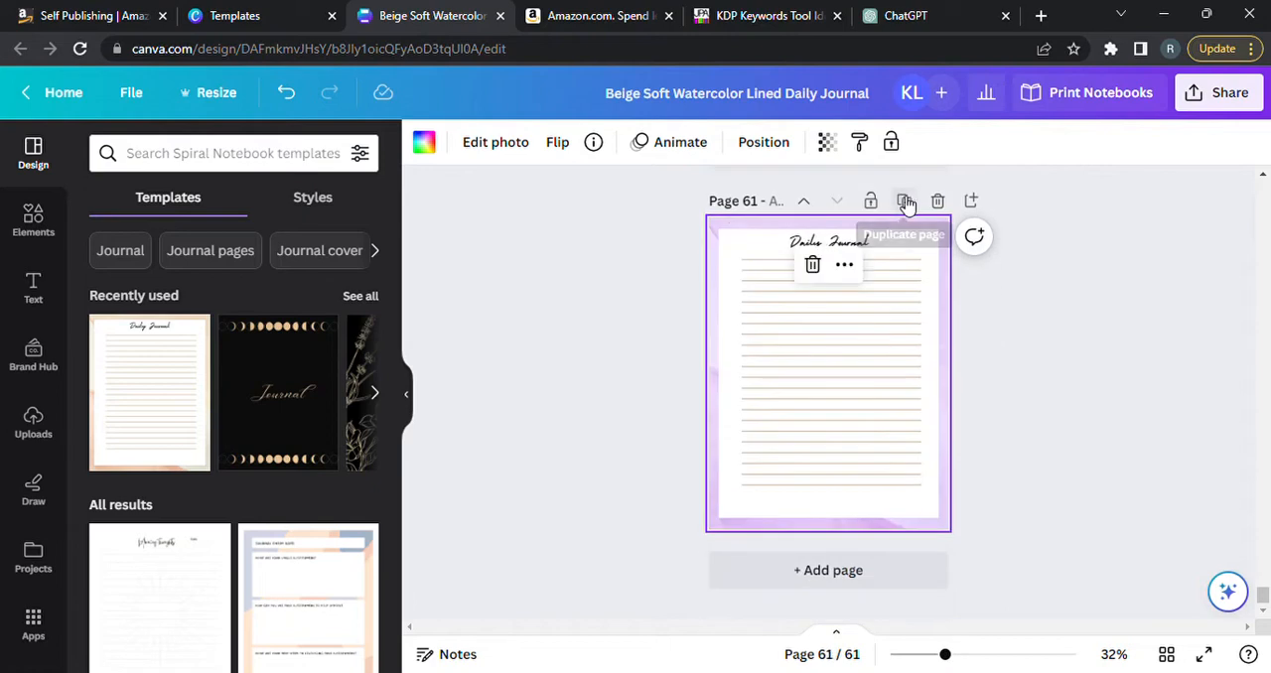
pyautogui.click(907, 203)
pyautogui.click(907, 204)
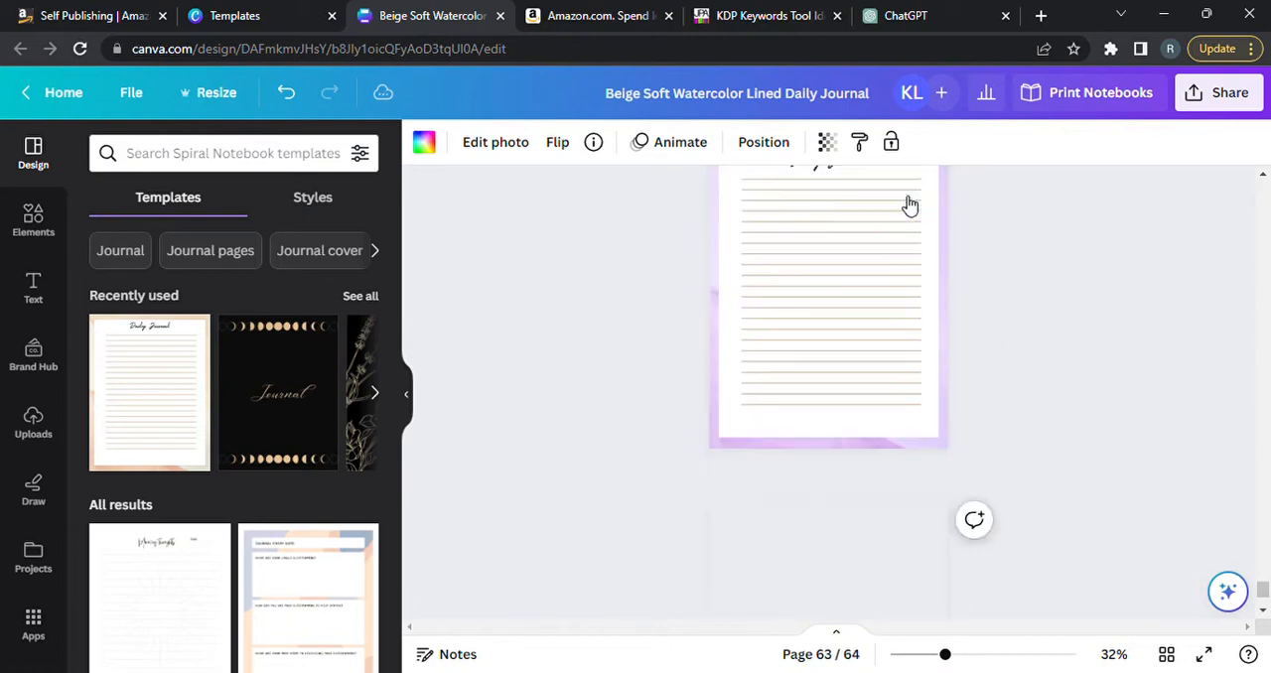
pyautogui.click(906, 204)
pyautogui.click(907, 204)
pyautogui.click(907, 204)
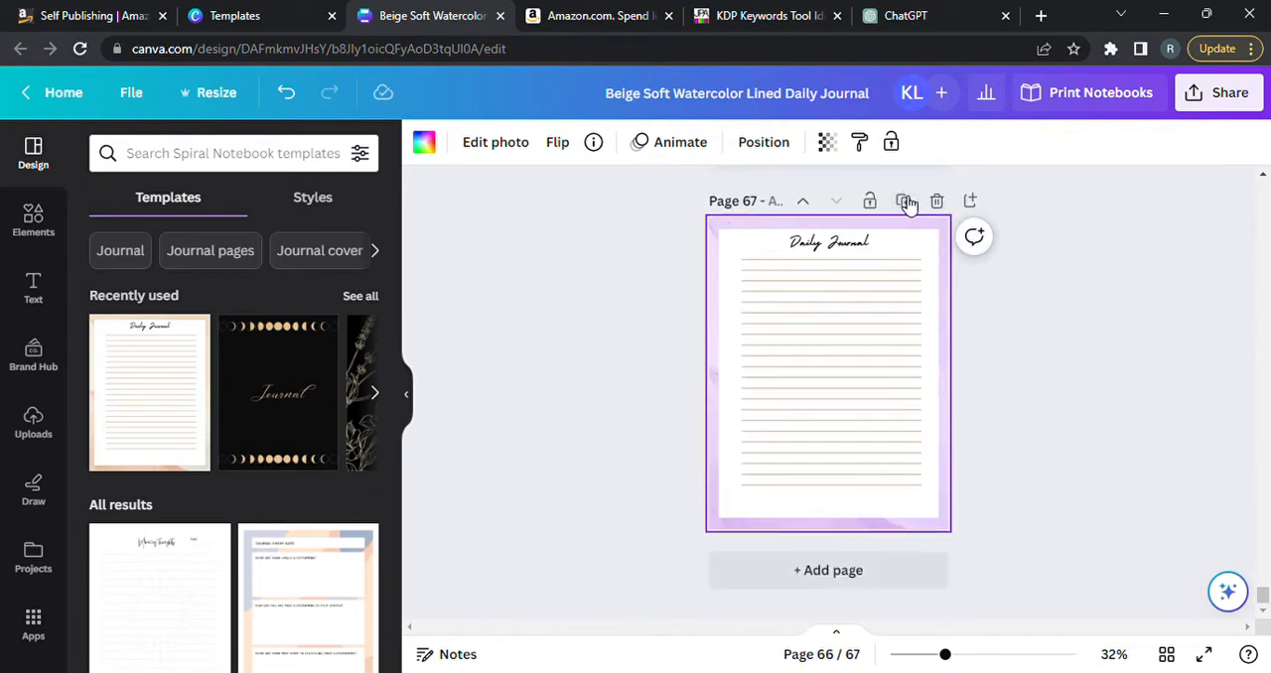
pyautogui.click(907, 204)
pyautogui.click(906, 203)
pyautogui.click(906, 203)
pyautogui.click(906, 204)
pyautogui.click(906, 204)
pyautogui.click(906, 204)
pyautogui.click(906, 204)
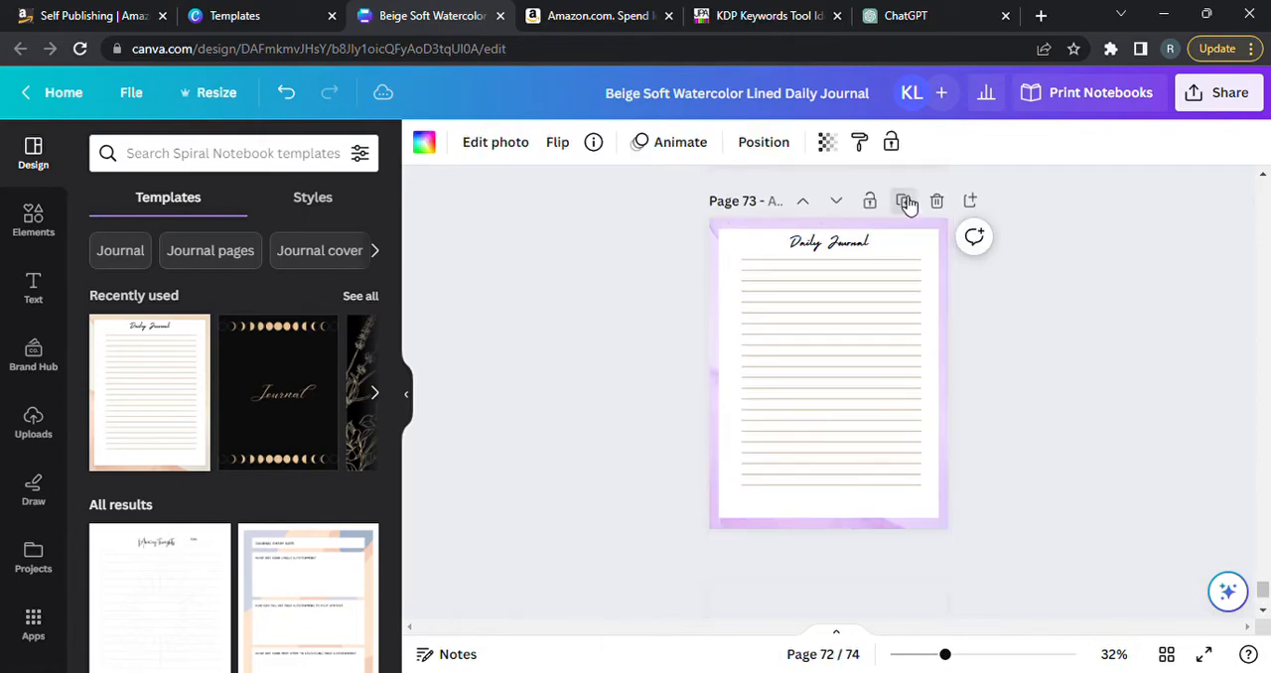
pyautogui.click(906, 204)
pyautogui.click(906, 203)
pyautogui.click(906, 204)
pyautogui.click(906, 204)
pyautogui.click(906, 202)
pyautogui.click(906, 203)
pyautogui.click(905, 202)
pyautogui.click(906, 202)
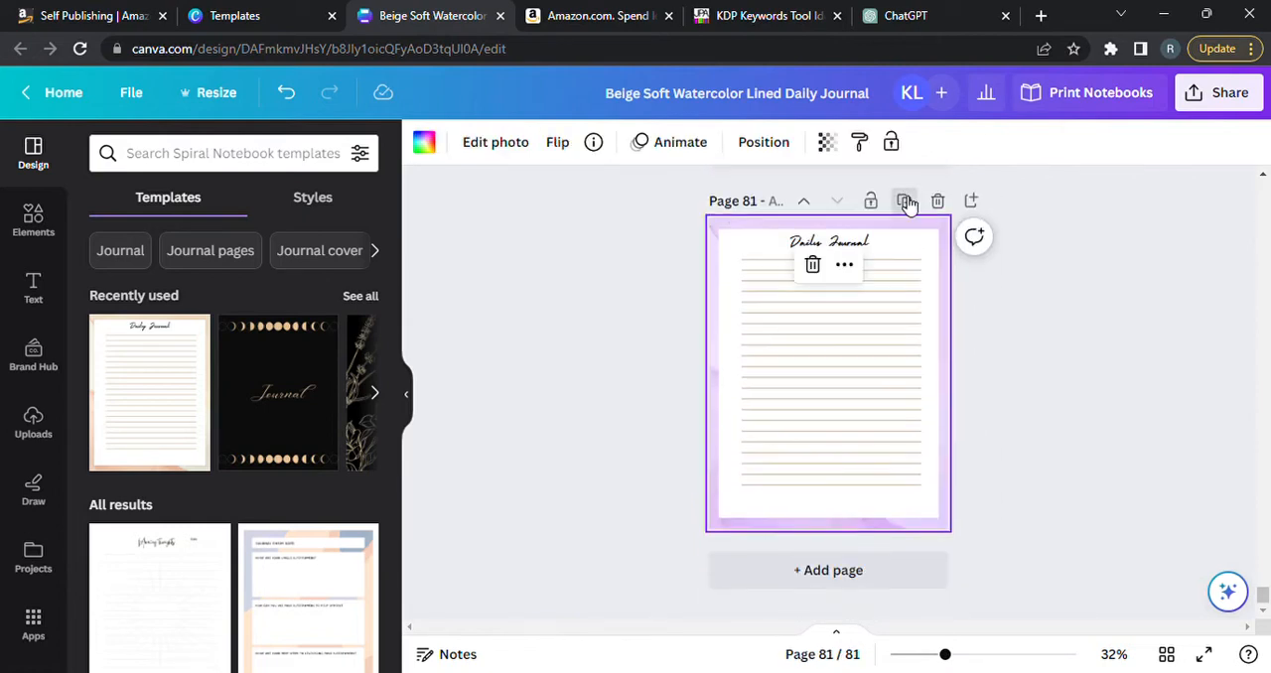
pyautogui.click(906, 203)
pyautogui.click(906, 203)
pyautogui.click(906, 203)
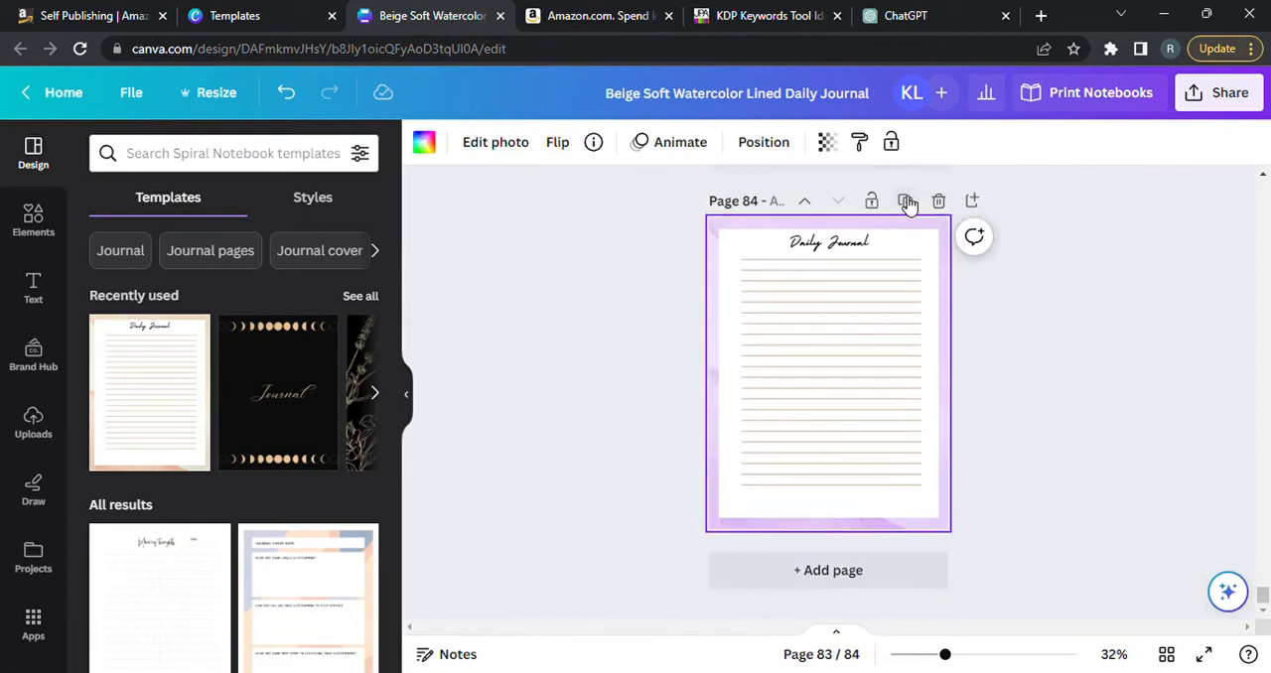
pyautogui.click(905, 203)
pyautogui.click(906, 202)
pyautogui.click(906, 203)
pyautogui.click(906, 203)
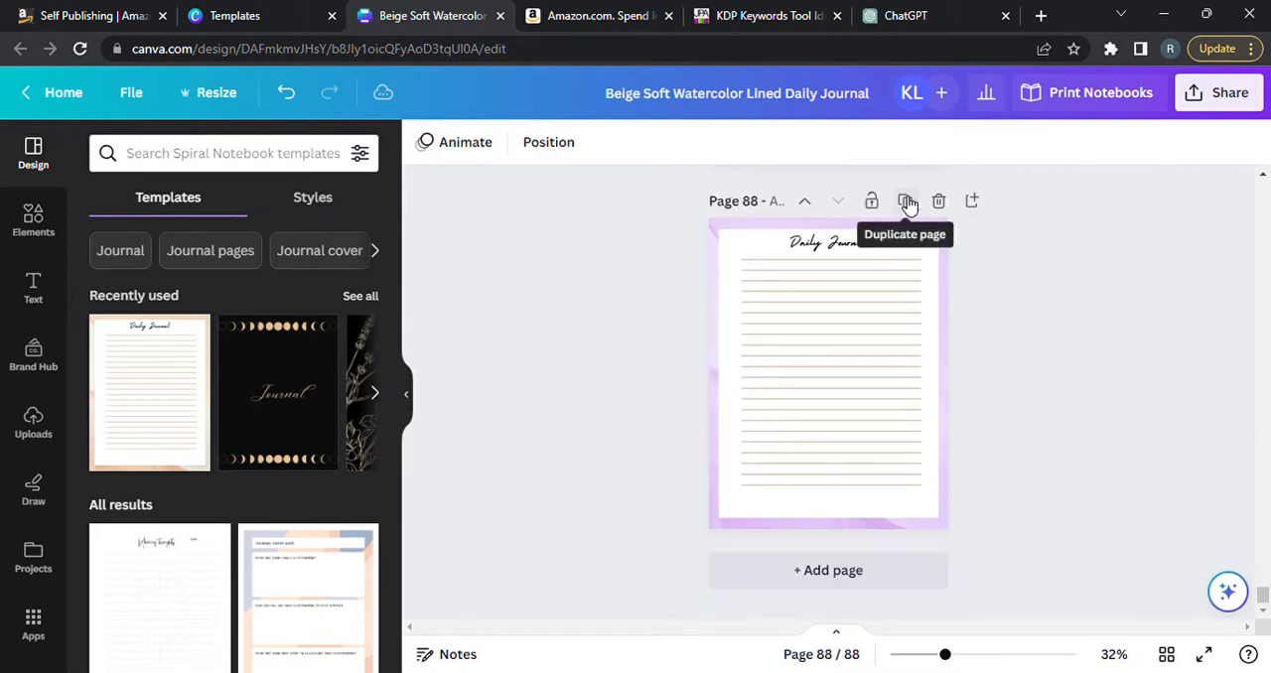
pyautogui.click(907, 203)
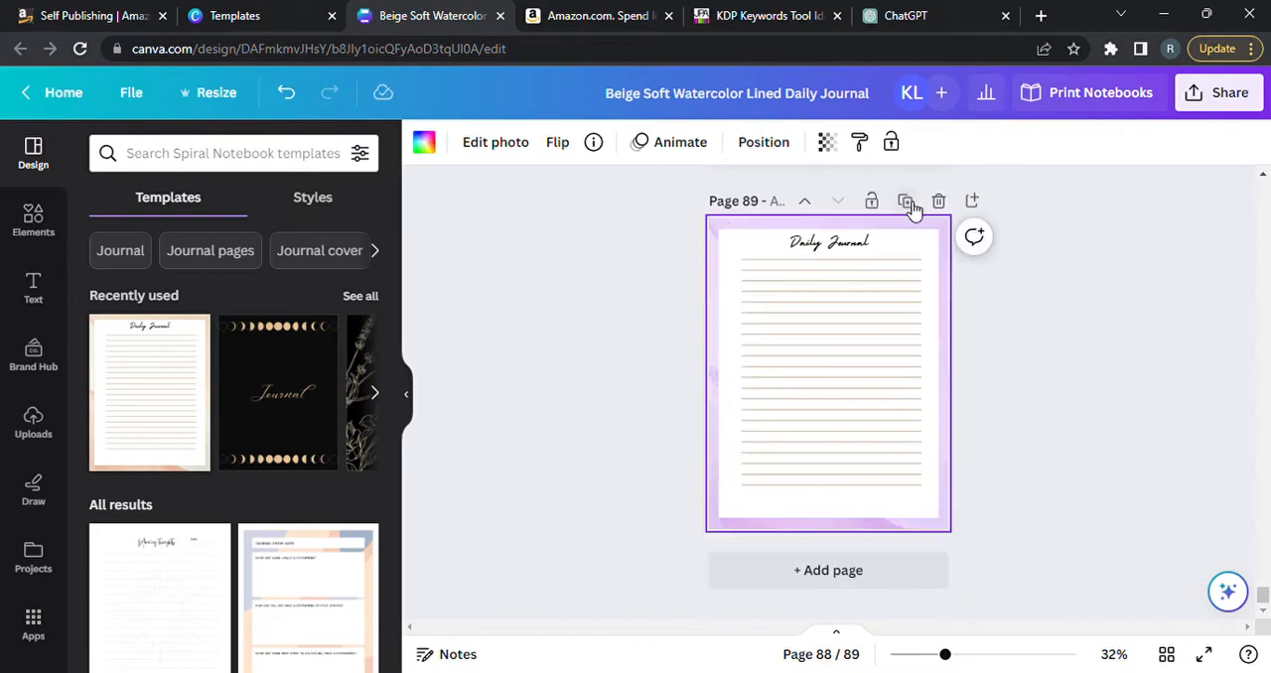
pyautogui.click(908, 204)
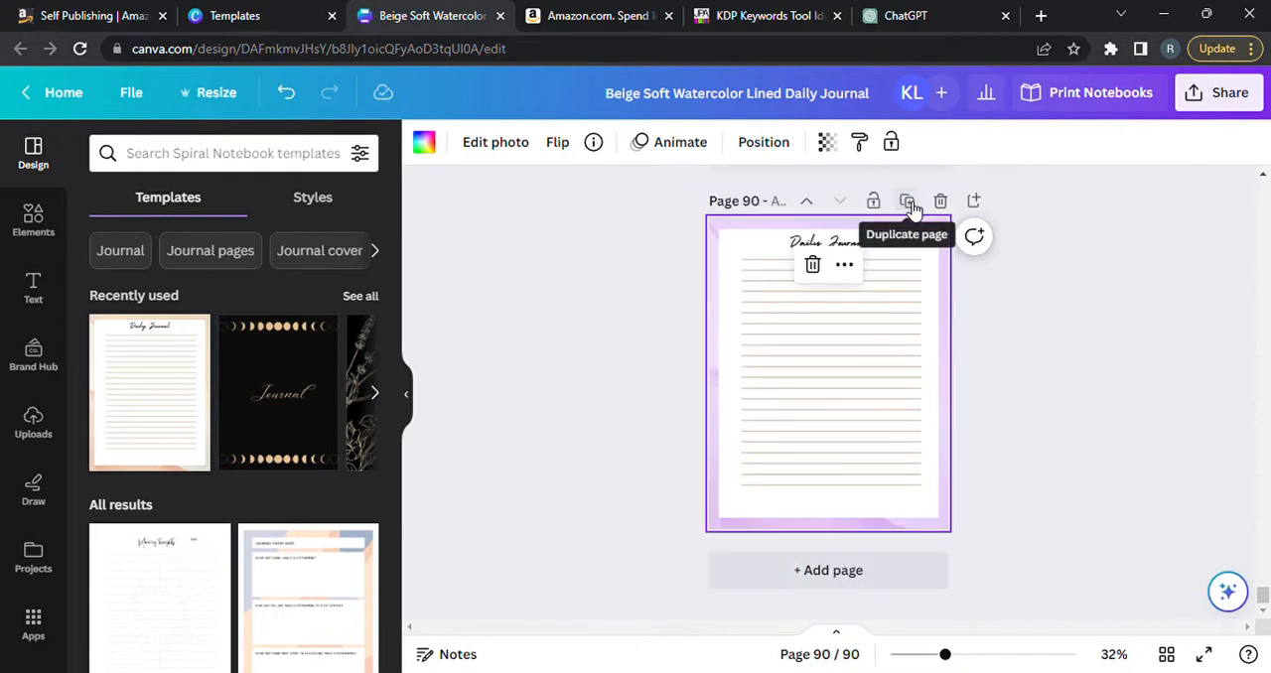
pyautogui.click(1179, 407)
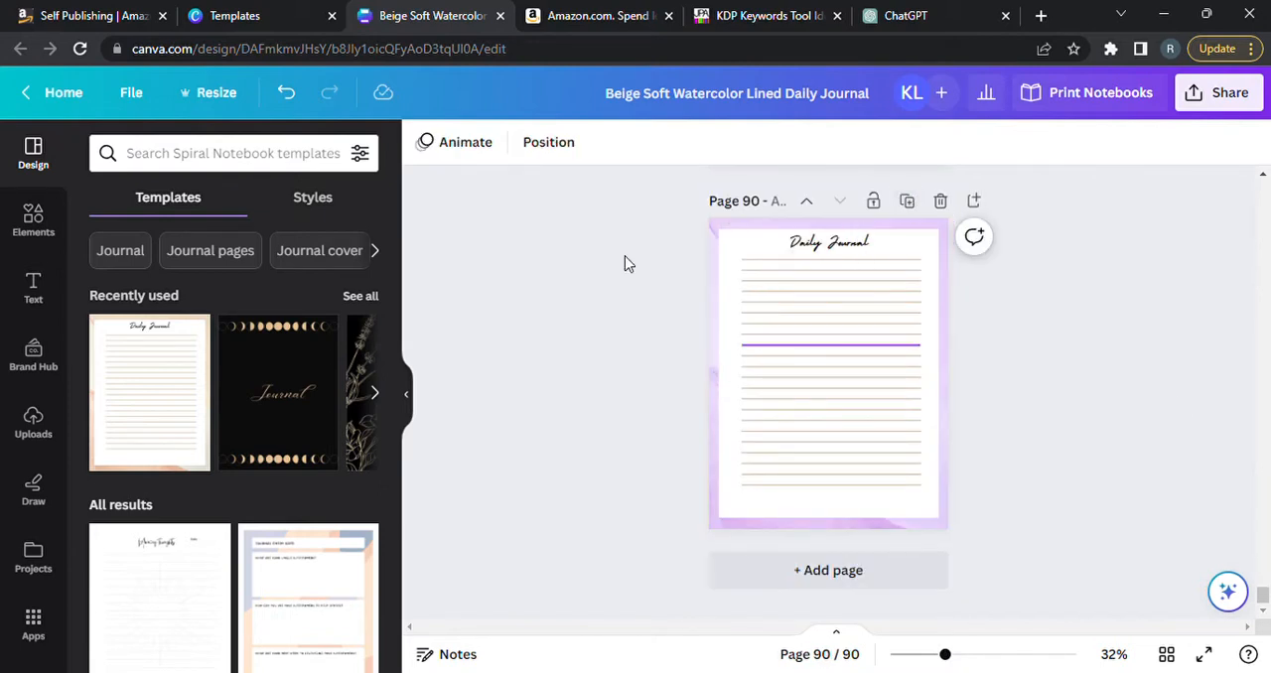
# Create a resized copy of the journal design with a custom size of 6 × 9 in.
pyautogui.click(224, 95)
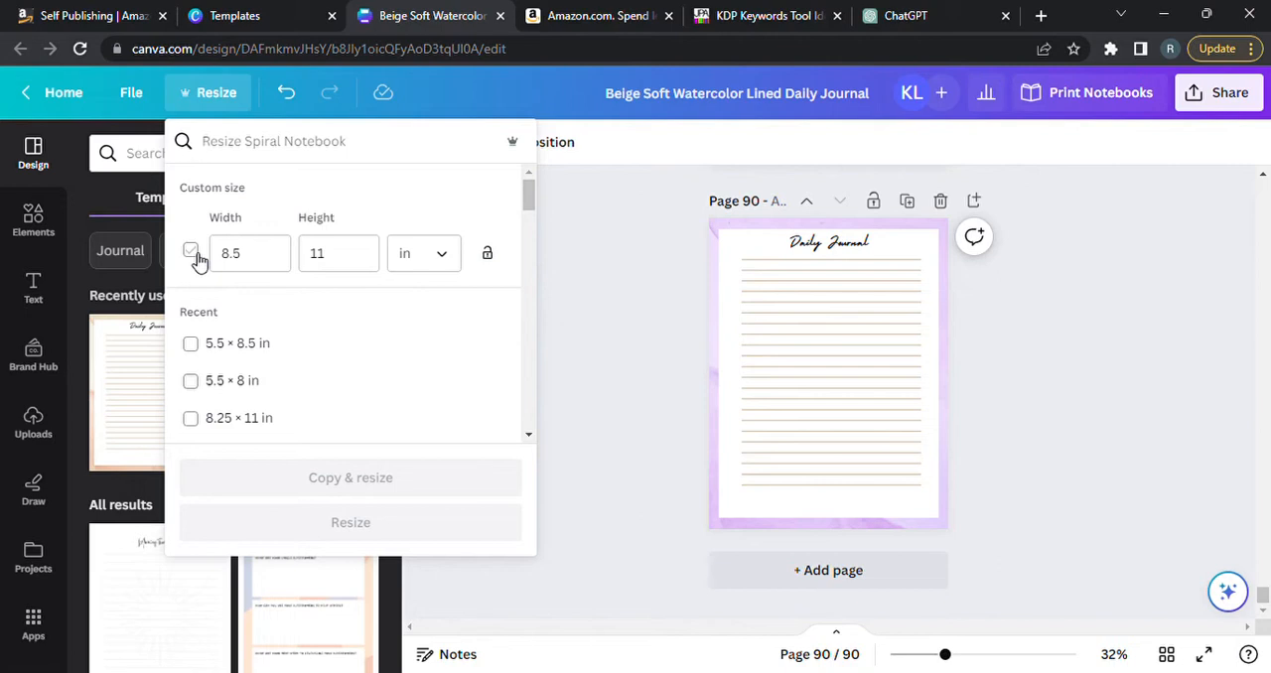
pyautogui.click(192, 254)
pyautogui.click(274, 258)
pyautogui.press('BackSpace')
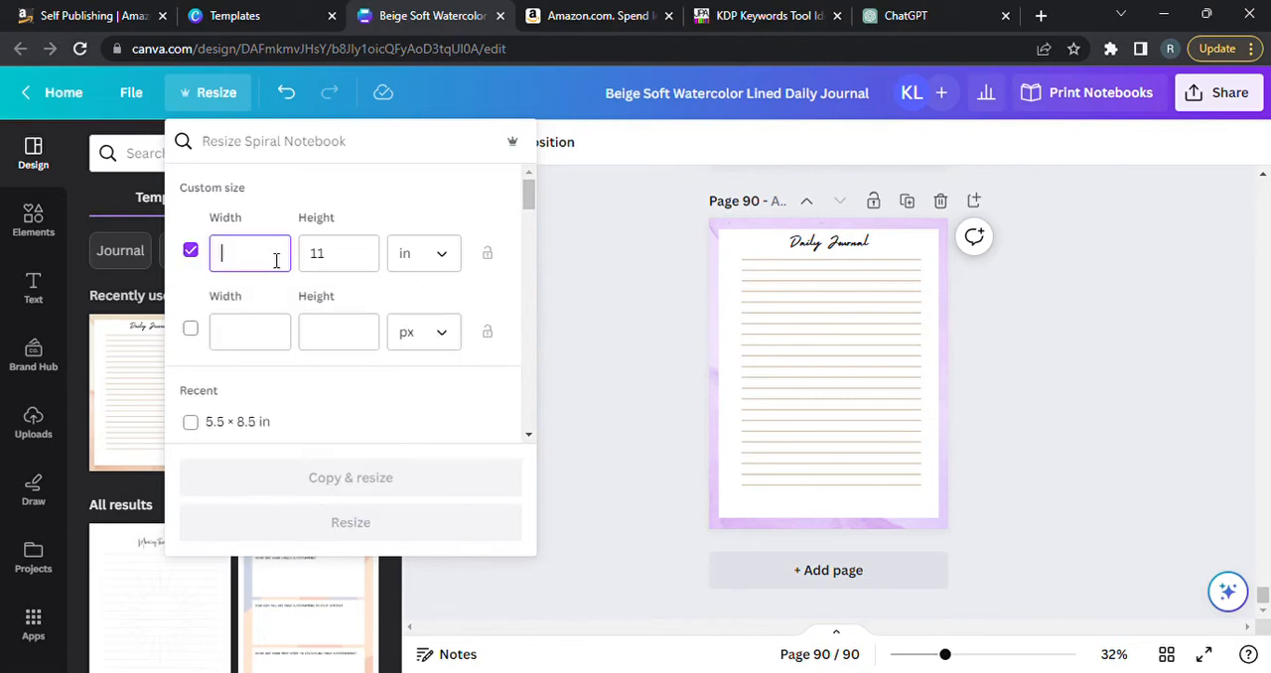
pyautogui.write('6')
pyautogui.click(332, 260)
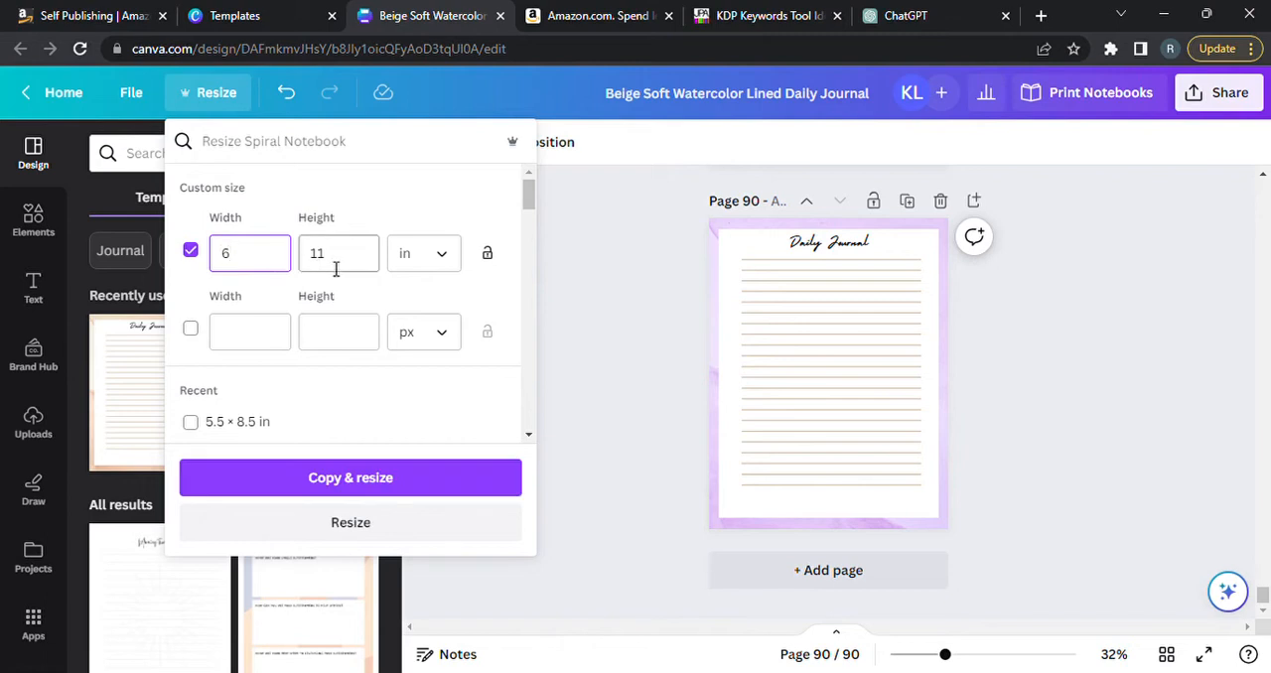
pyautogui.press('BackSpace')
pyautogui.write('9')
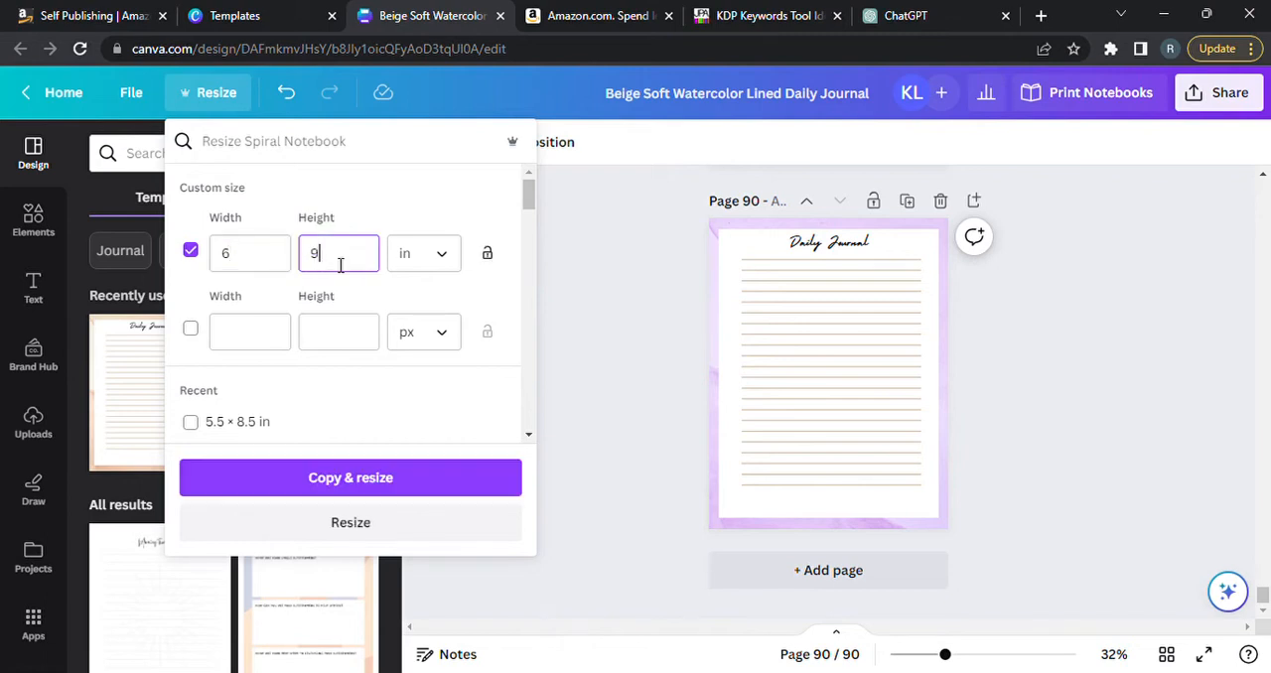
pyautogui.click(363, 480)
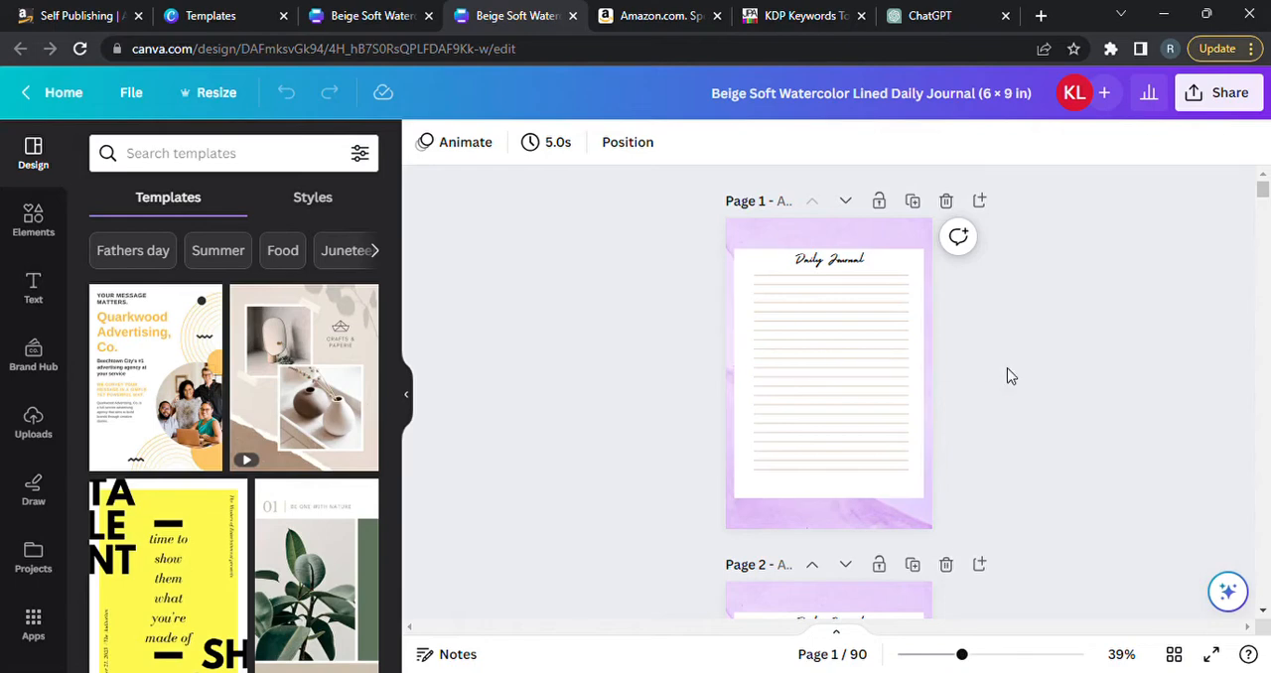
# Create another resized copy from the 6 × 9 in journal with a custom size of 6 × 8.5 in.
pyautogui.click(211, 92)
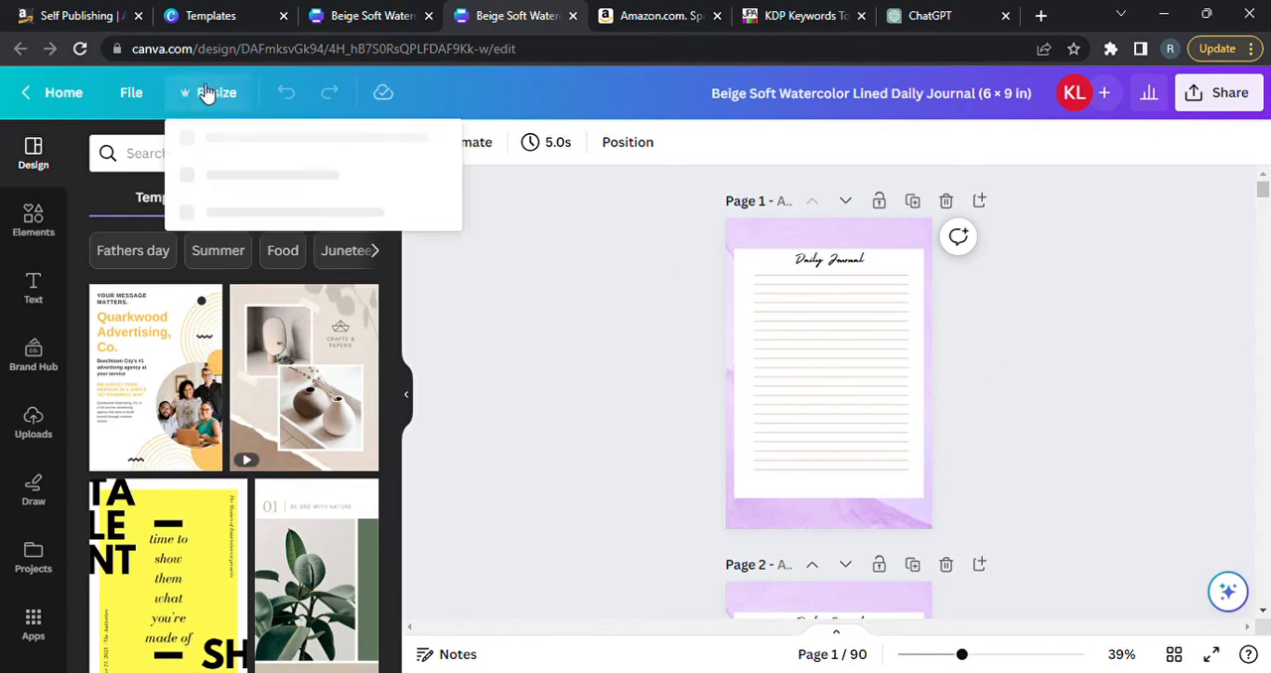
pyautogui.click(245, 267)
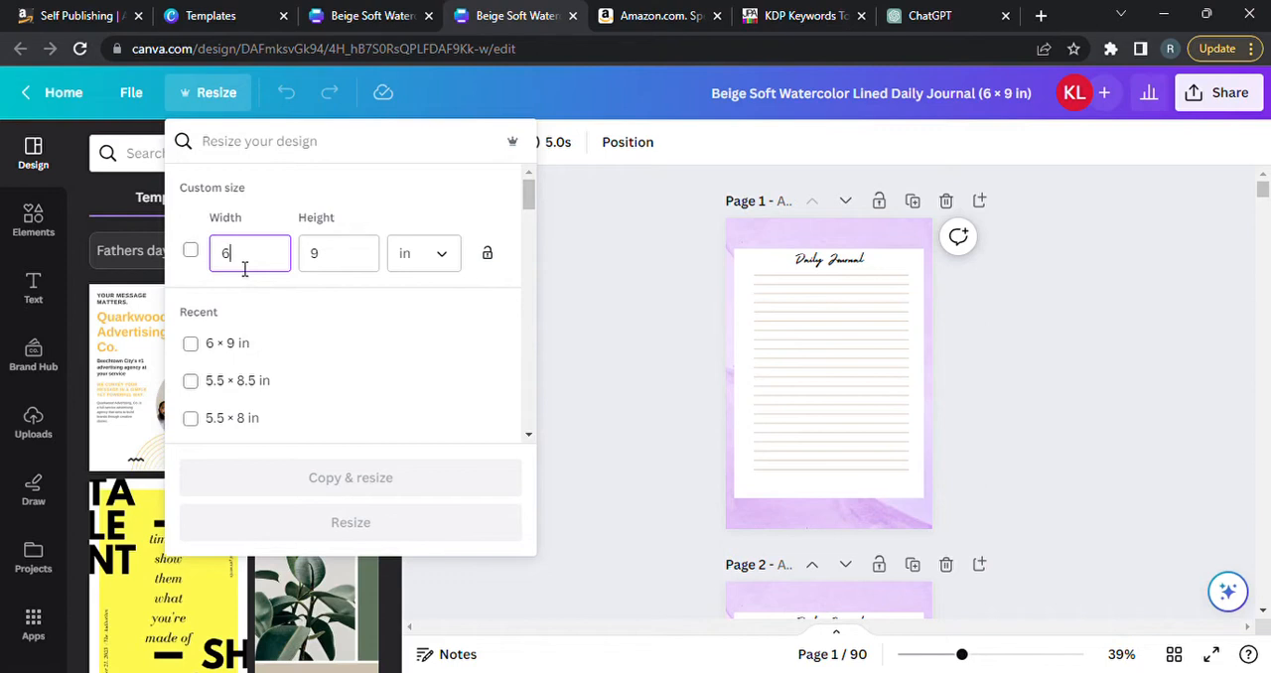
pyautogui.write('.6')
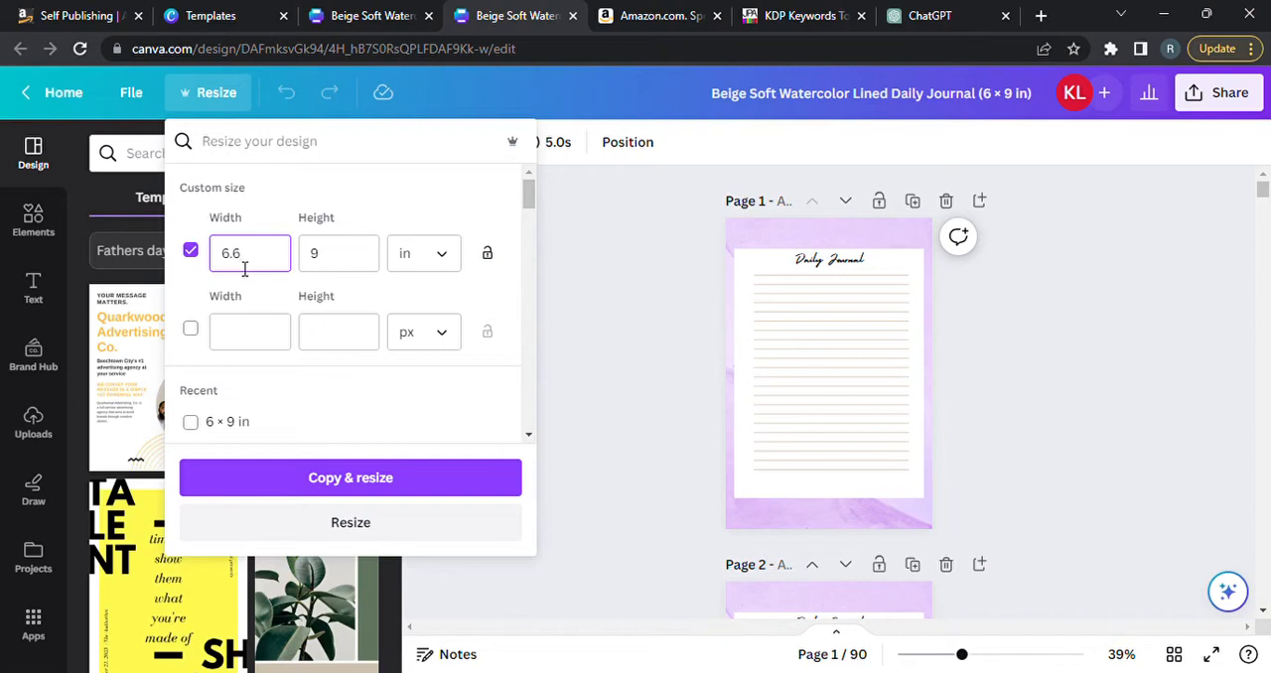
pyautogui.press('BackSpace')
pyautogui.press('BackSpace')
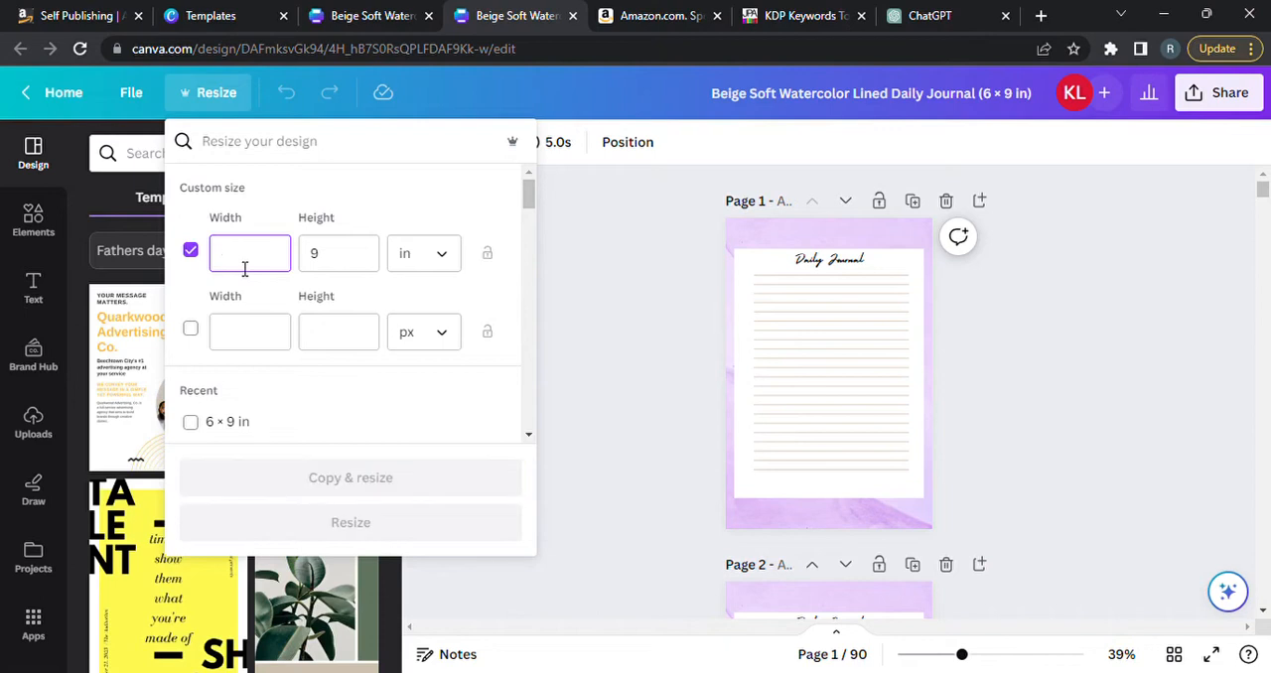
pyautogui.write('6')
pyautogui.click(332, 266)
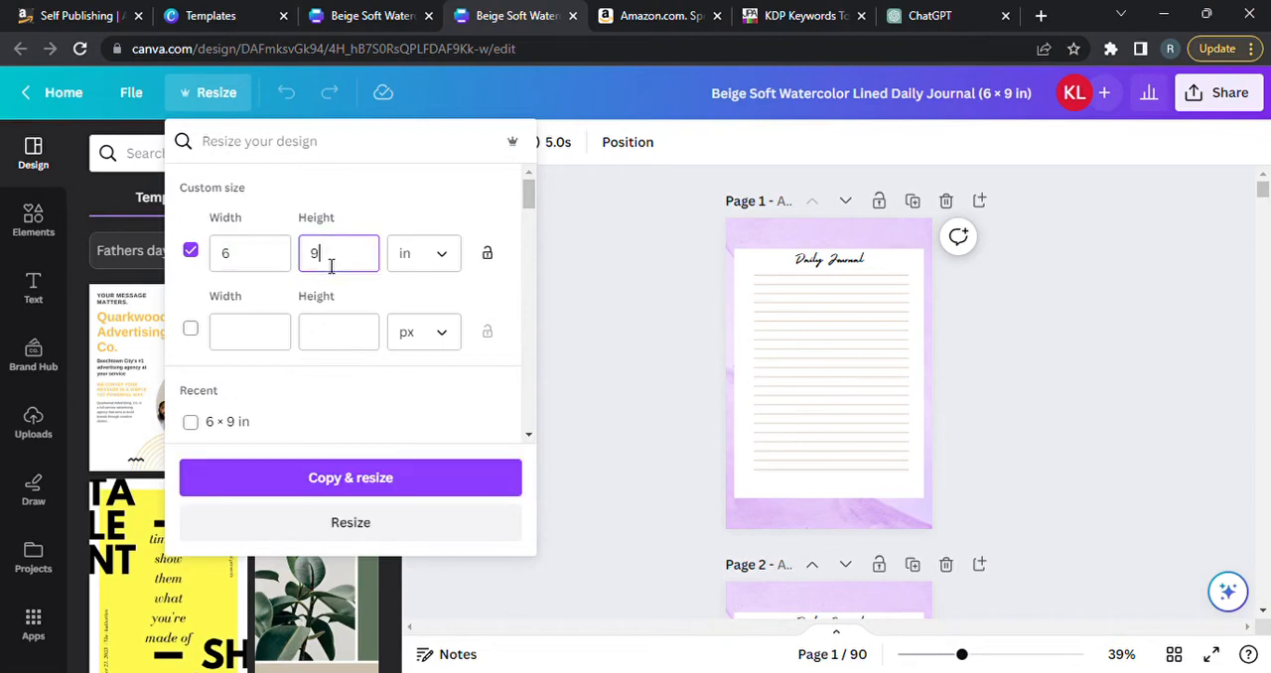
pyautogui.press('BackSpace')
pyautogui.write('8.5')
pyautogui.click(350, 484)
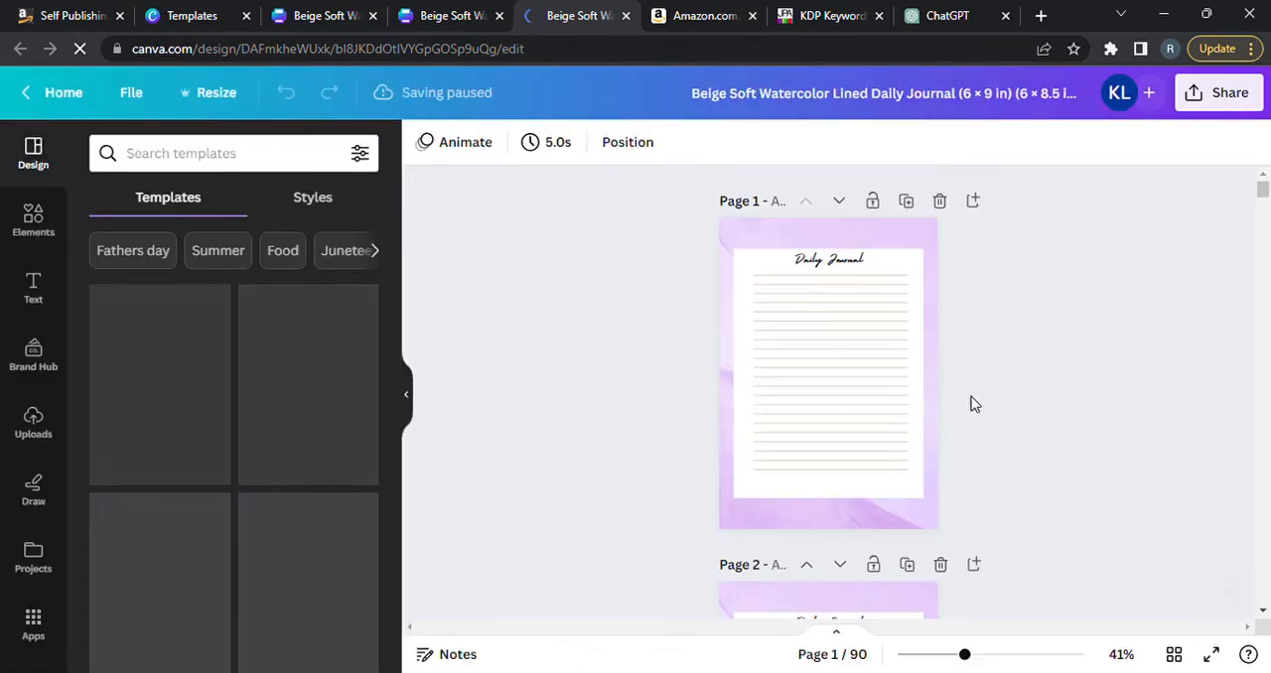
# Compare the original, 6 × 9 in and 6 × 8.5 in versions of the journal, ending on the 6 × 8.5 in copy.
pyautogui.click(347, 25)
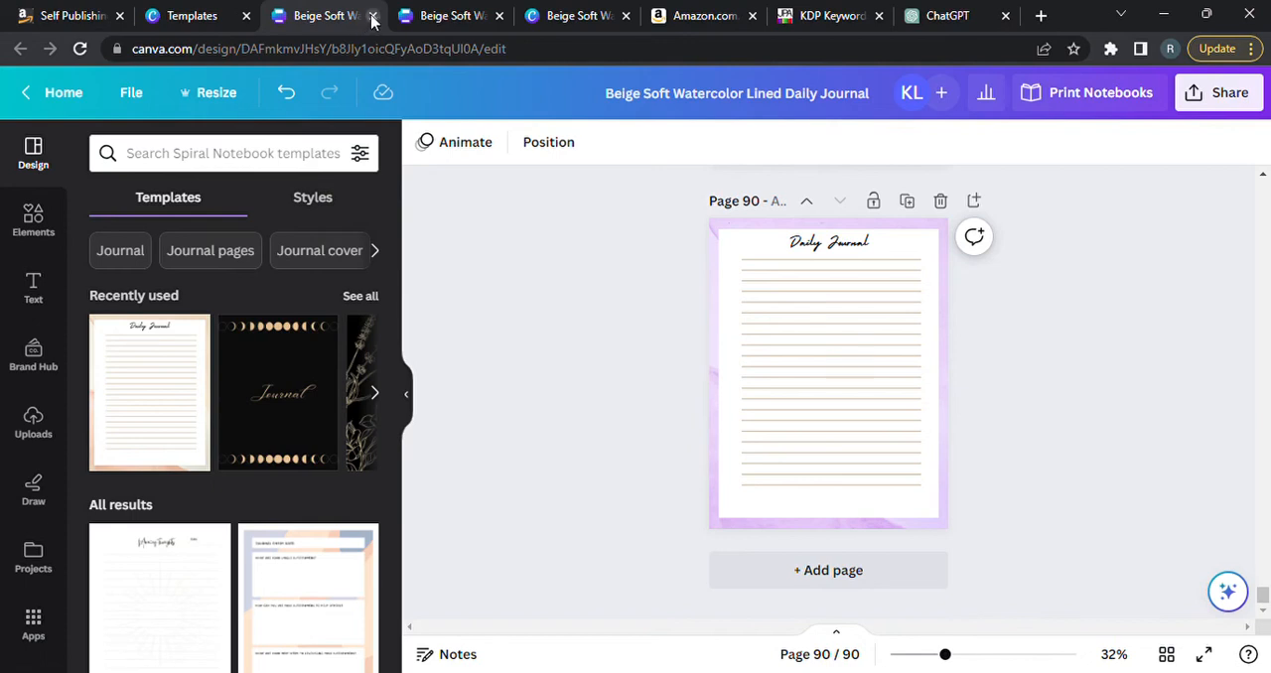
pyautogui.click(440, 22)
pyautogui.click(568, 22)
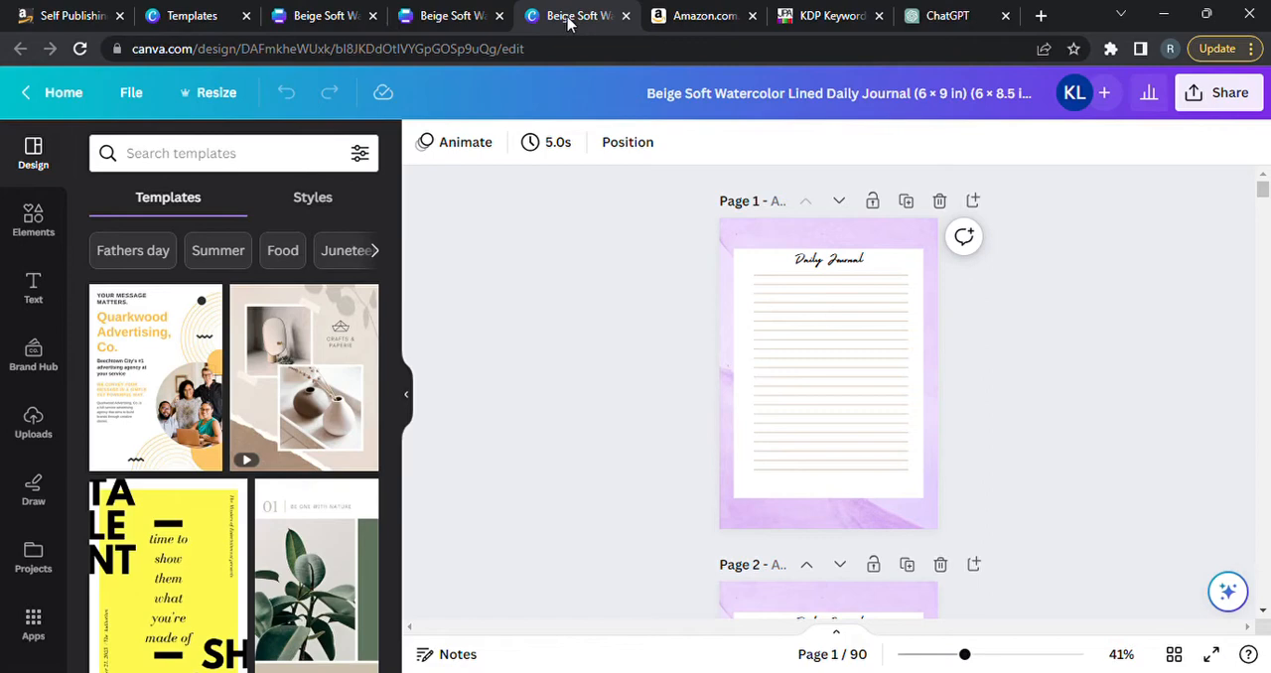
pyautogui.click(440, 15)
pyautogui.click(586, 18)
# Download all 90 pages of the 6 × 8.5 in journal as a PDF Print file with the RGB color profile.
pyautogui.click(1230, 93)
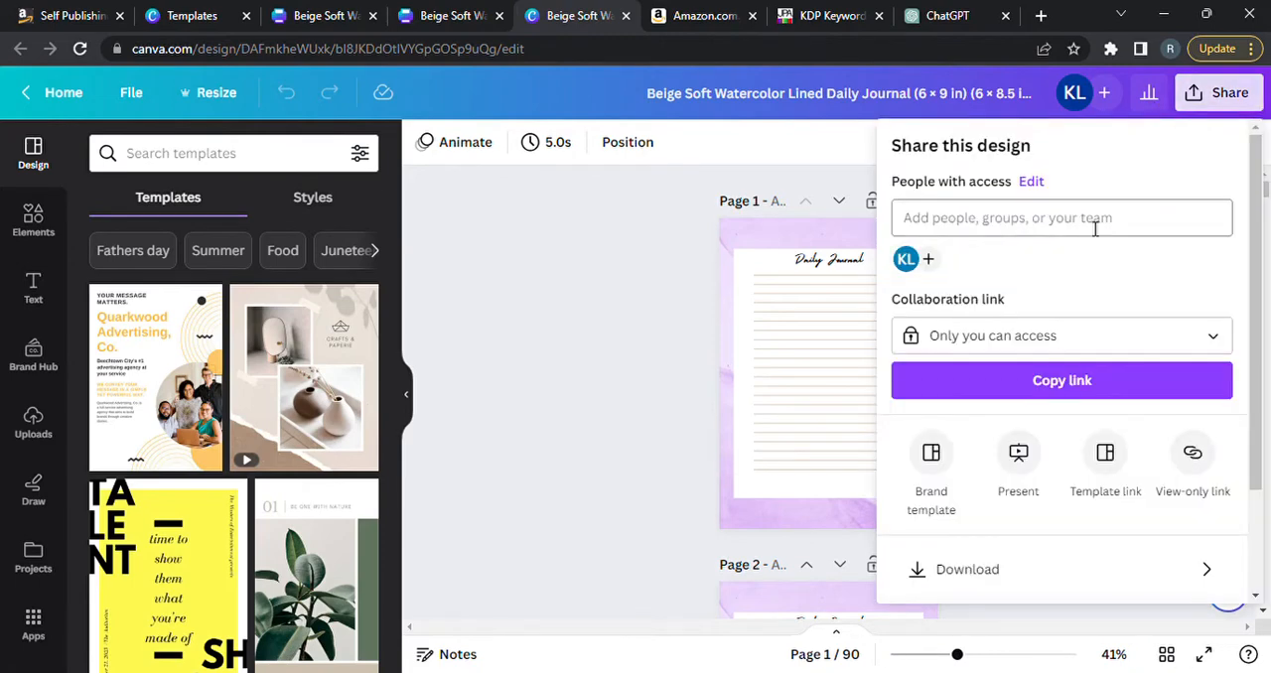
pyautogui.click(1013, 578)
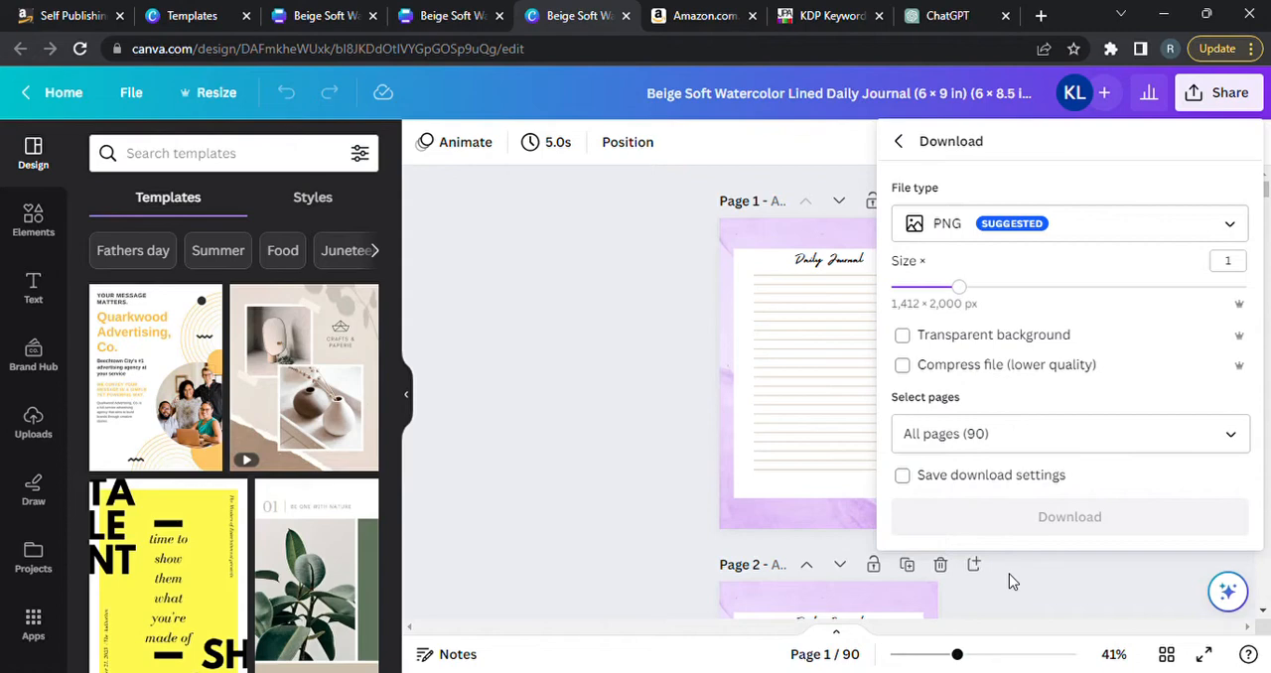
pyautogui.click(1078, 230)
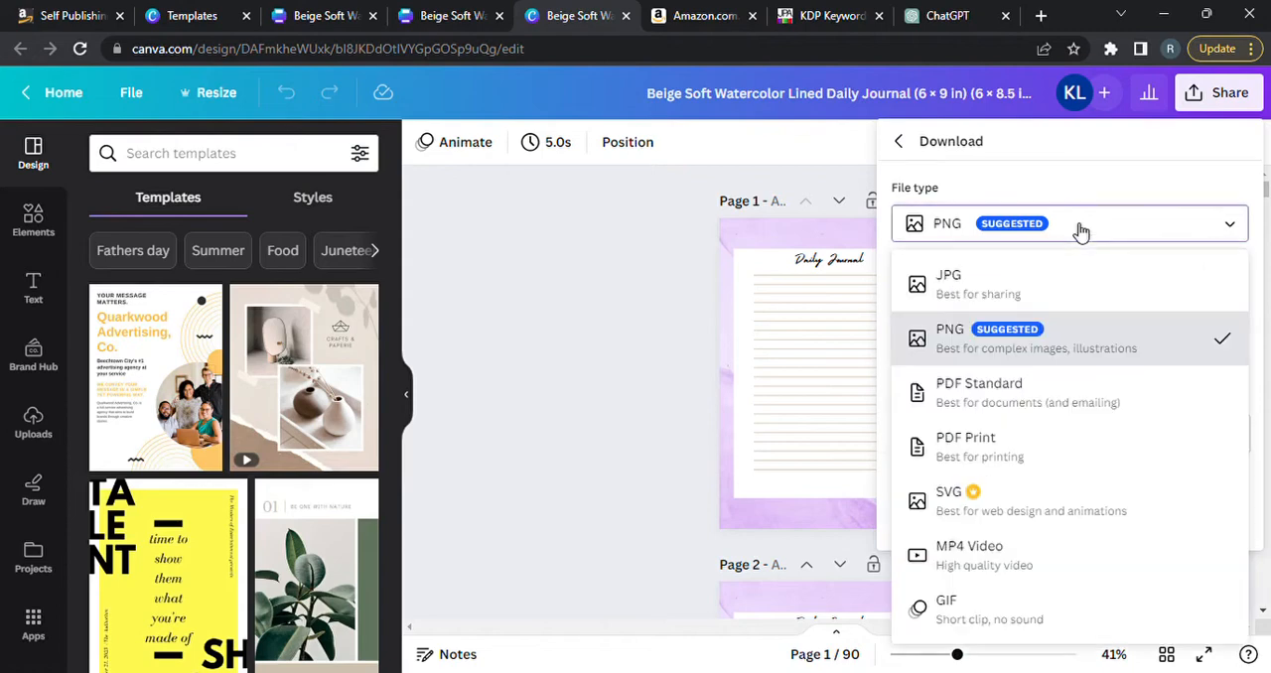
pyautogui.click(1006, 455)
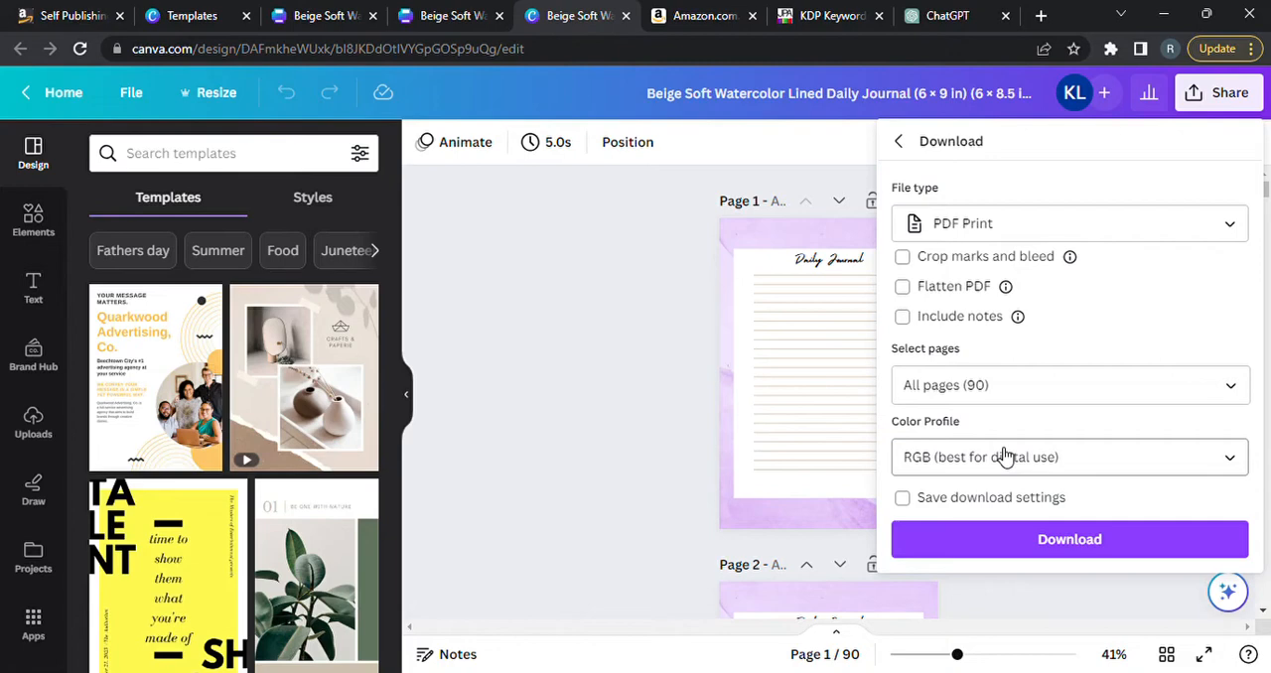
pyautogui.click(1077, 539)
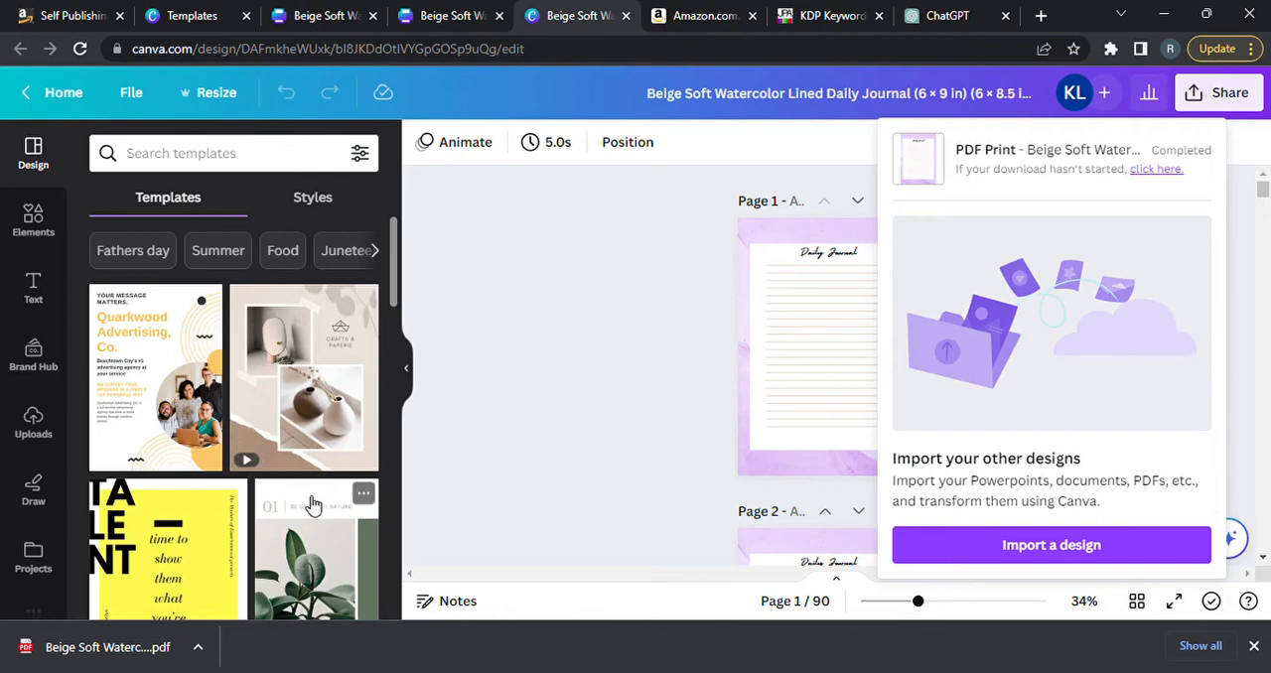
# Open the downloaded journal PDF and check its first three pages, returning to page 1.
pyautogui.click(235, 505)
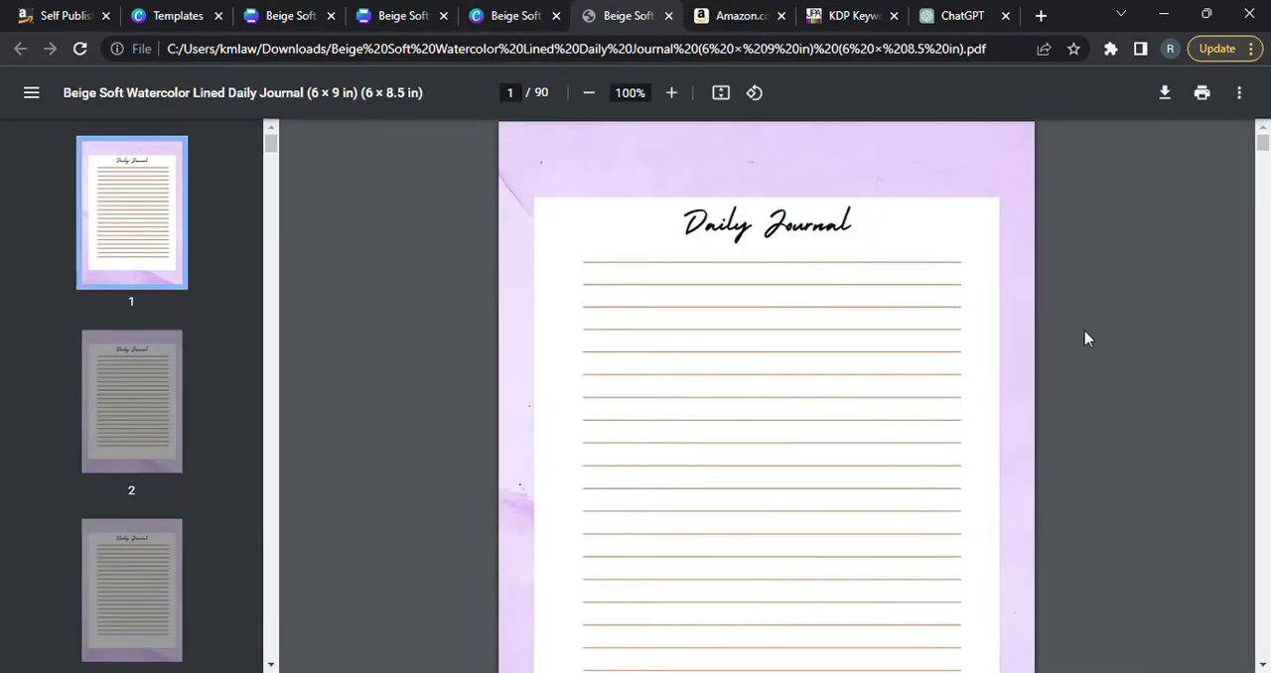
pyautogui.click(111, 396)
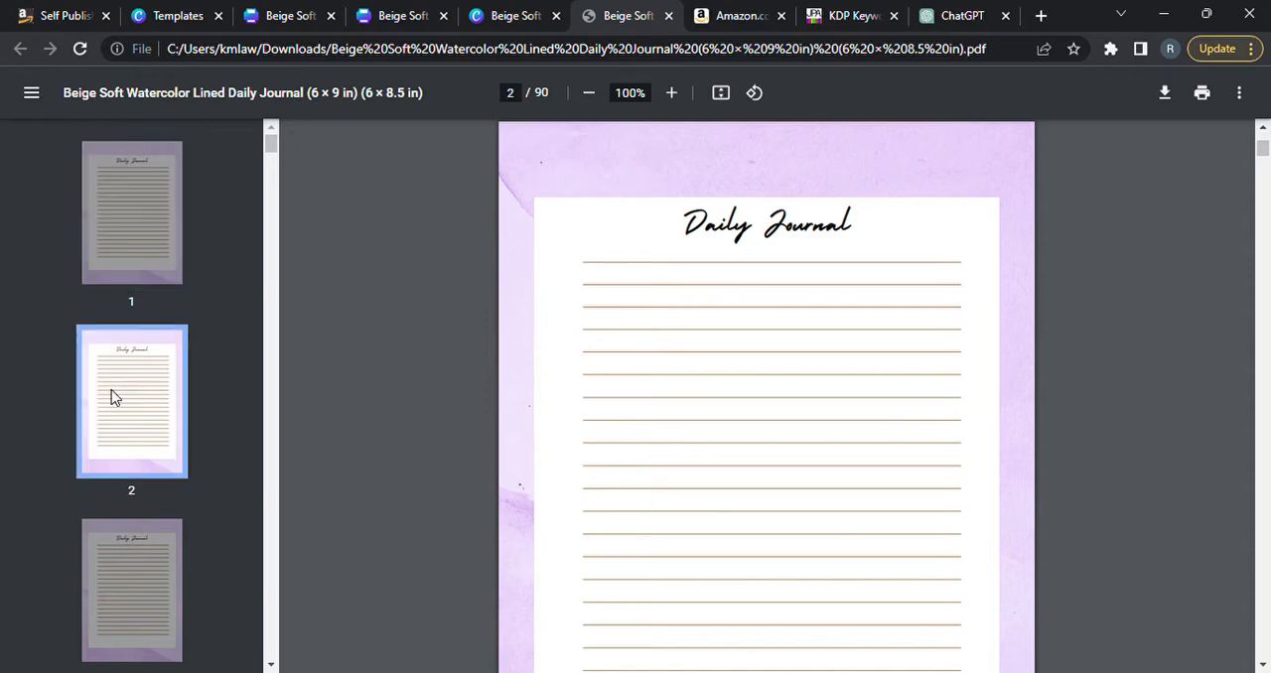
pyautogui.click(114, 574)
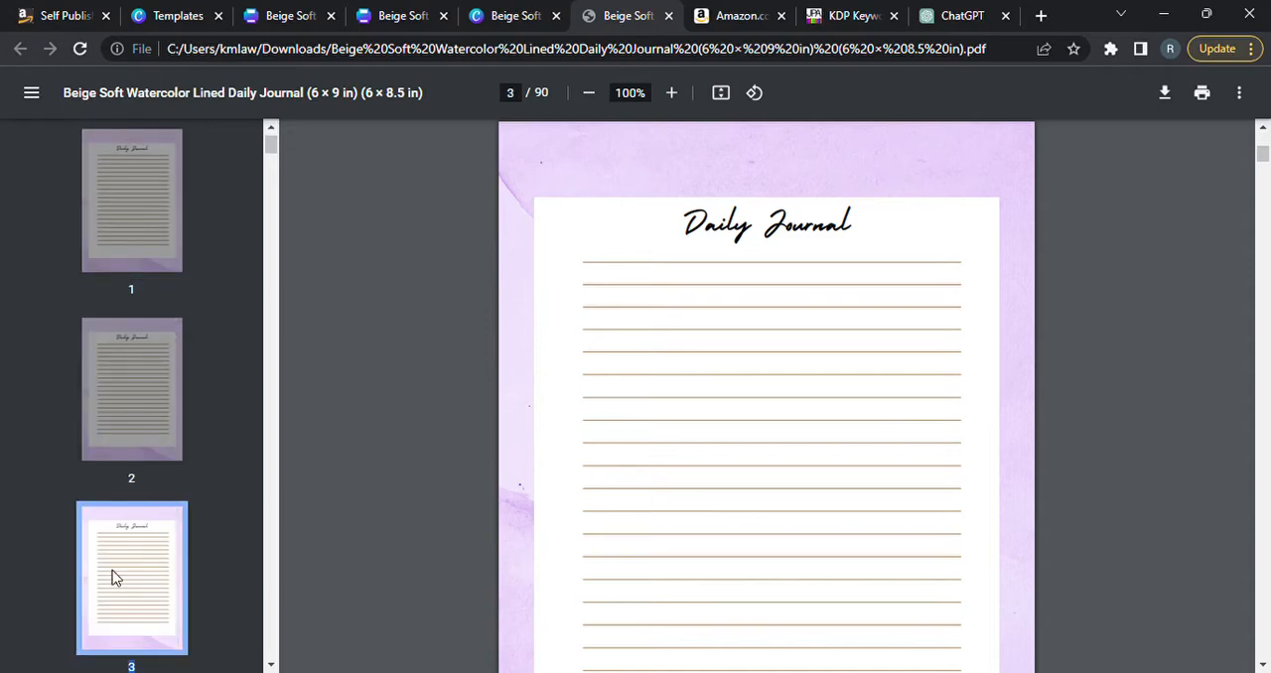
pyautogui.moveTo(1264, 154); pyautogui.dragTo(1264, 124)
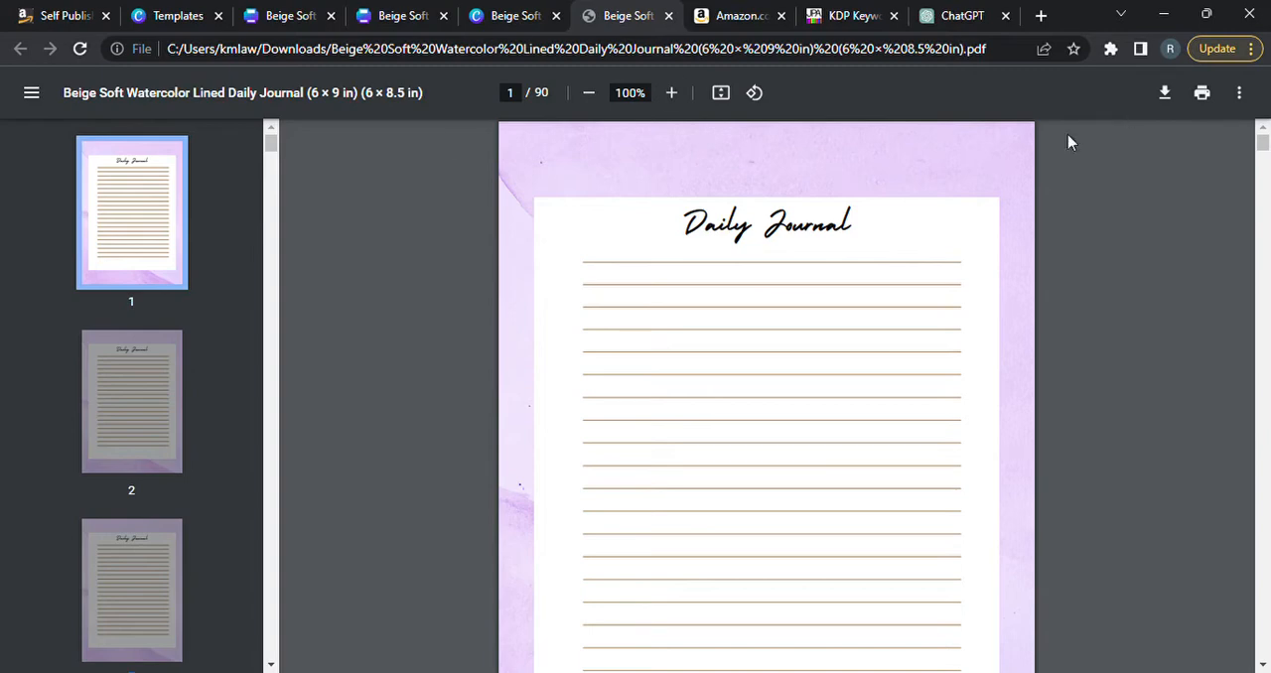
# Hide the PDF's page thumbnails and save a copy of the file as 6x8.5 Journal Pages.pdf.
pyautogui.click(1239, 92)
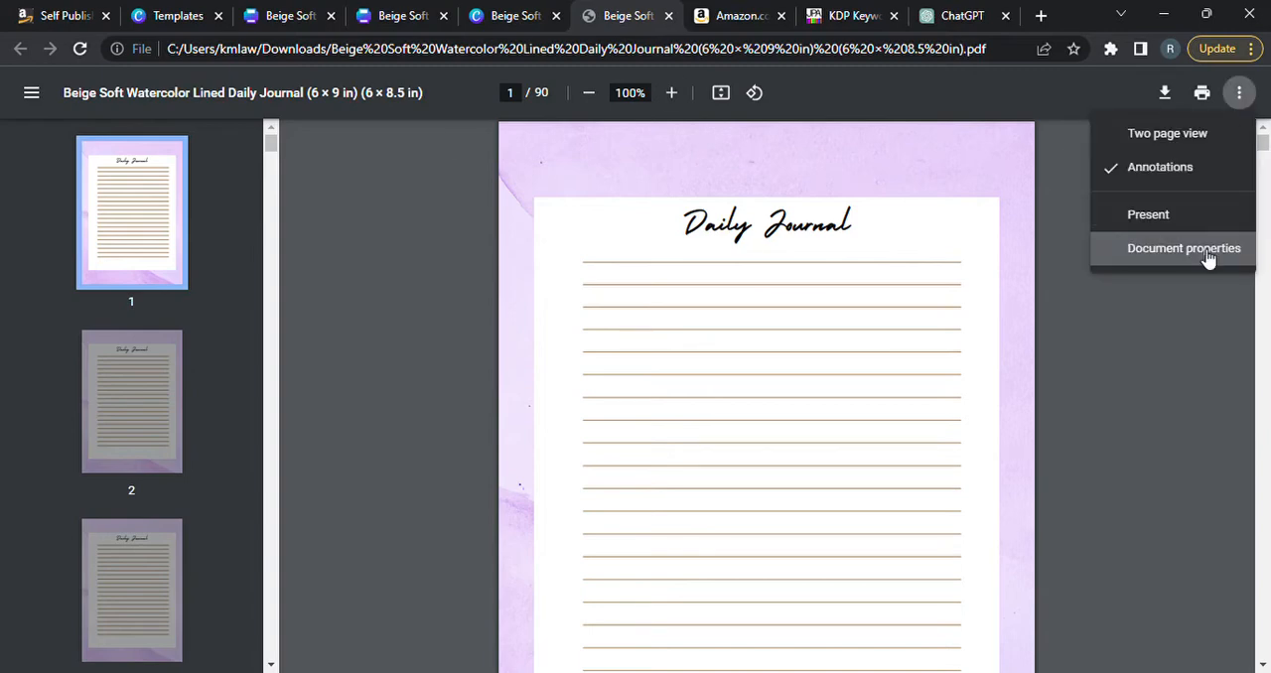
pyautogui.click(1166, 449)
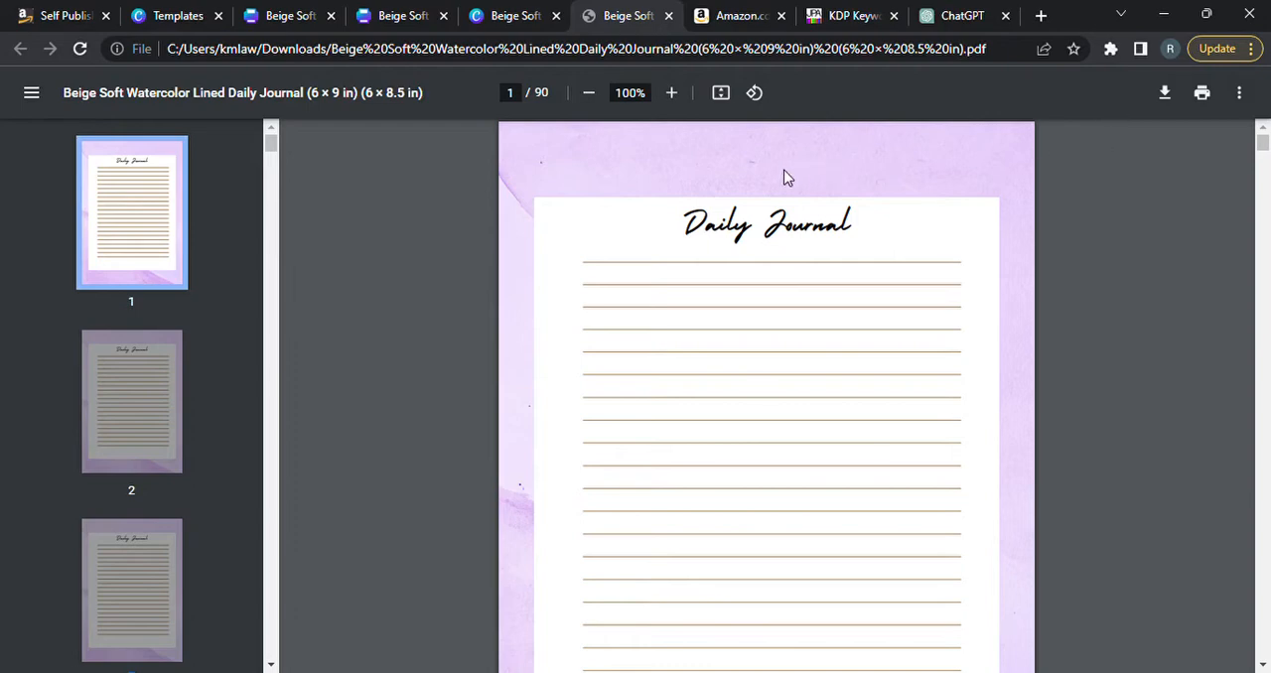
pyautogui.click(36, 94)
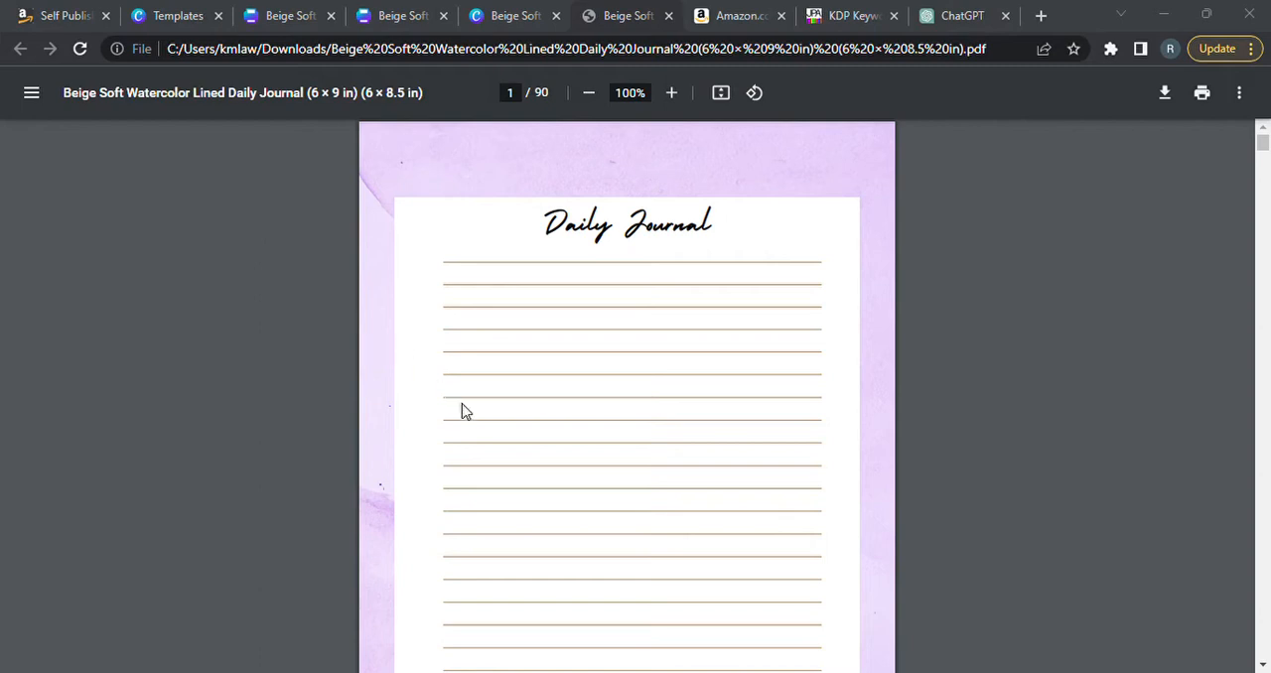
pyautogui.click(476, 433)
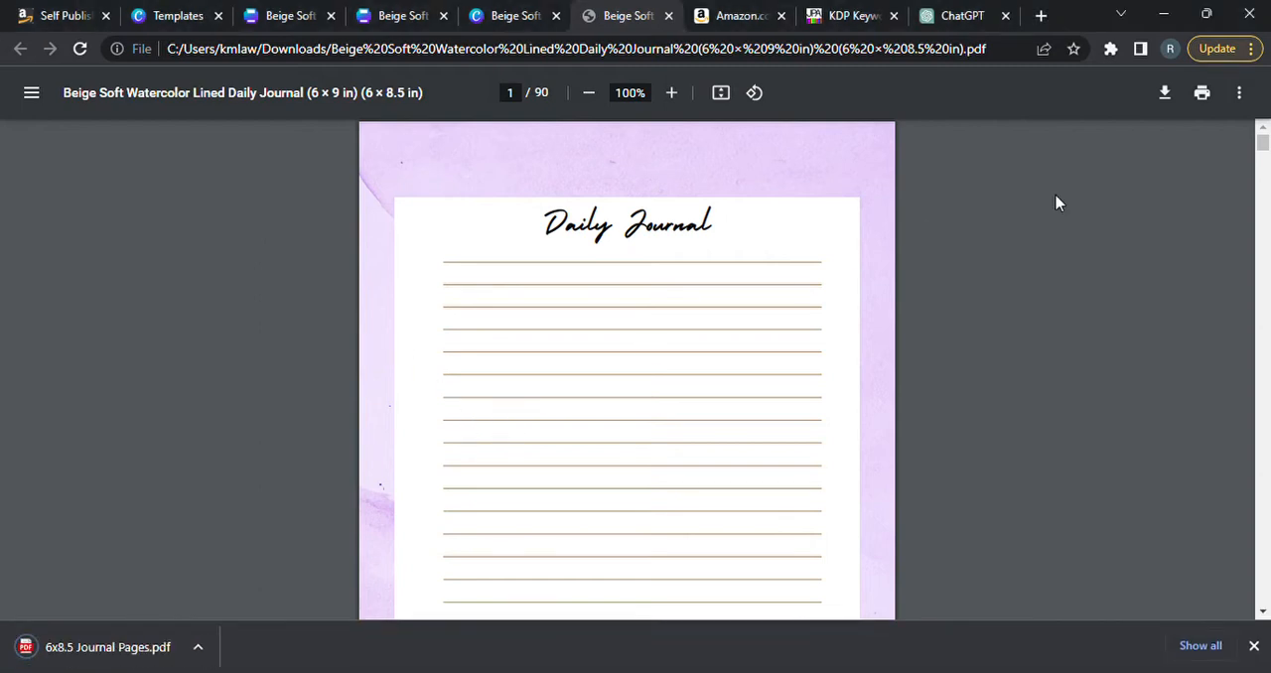
# Close the journal PDF and all three journal design versions in the browser.
pyautogui.click(668, 16)
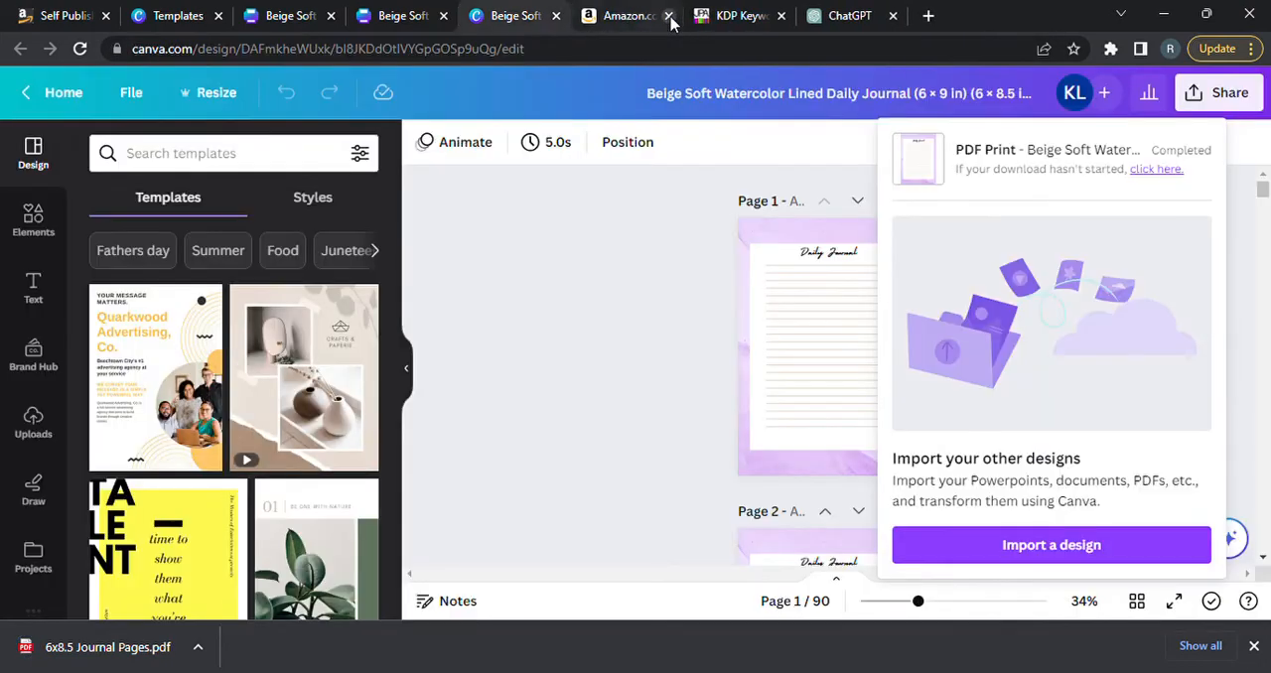
pyautogui.click(556, 16)
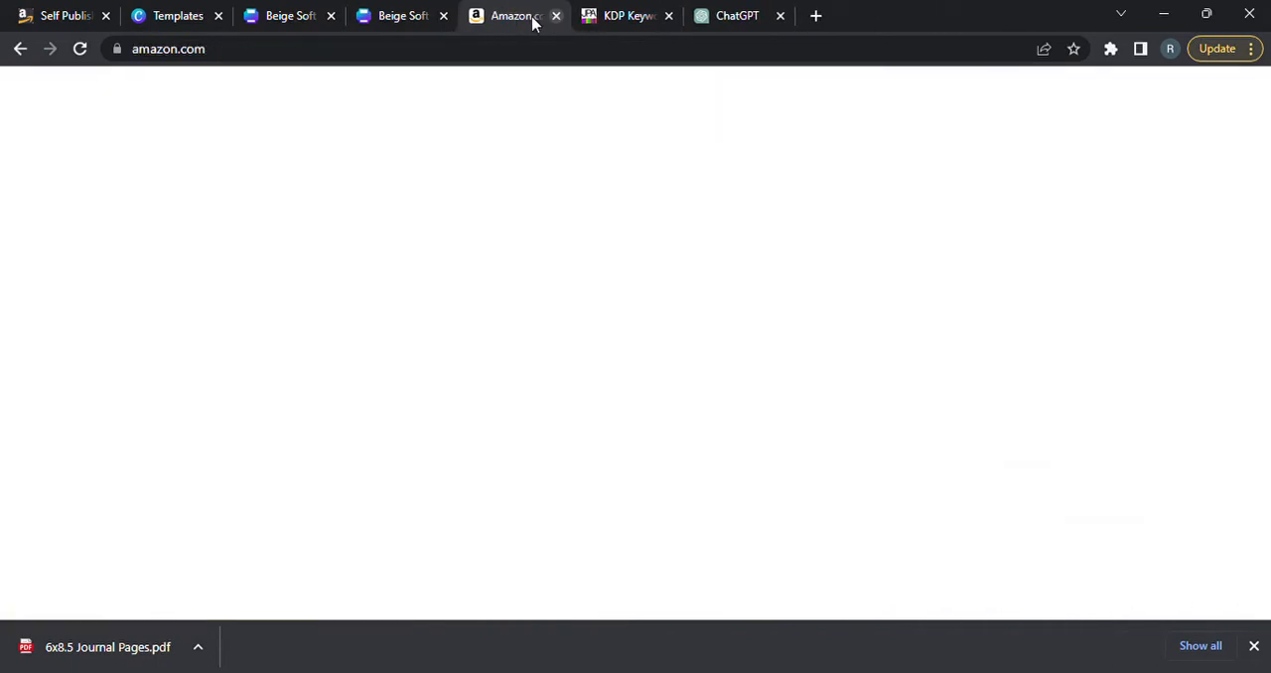
pyautogui.click(444, 16)
pyautogui.click(331, 16)
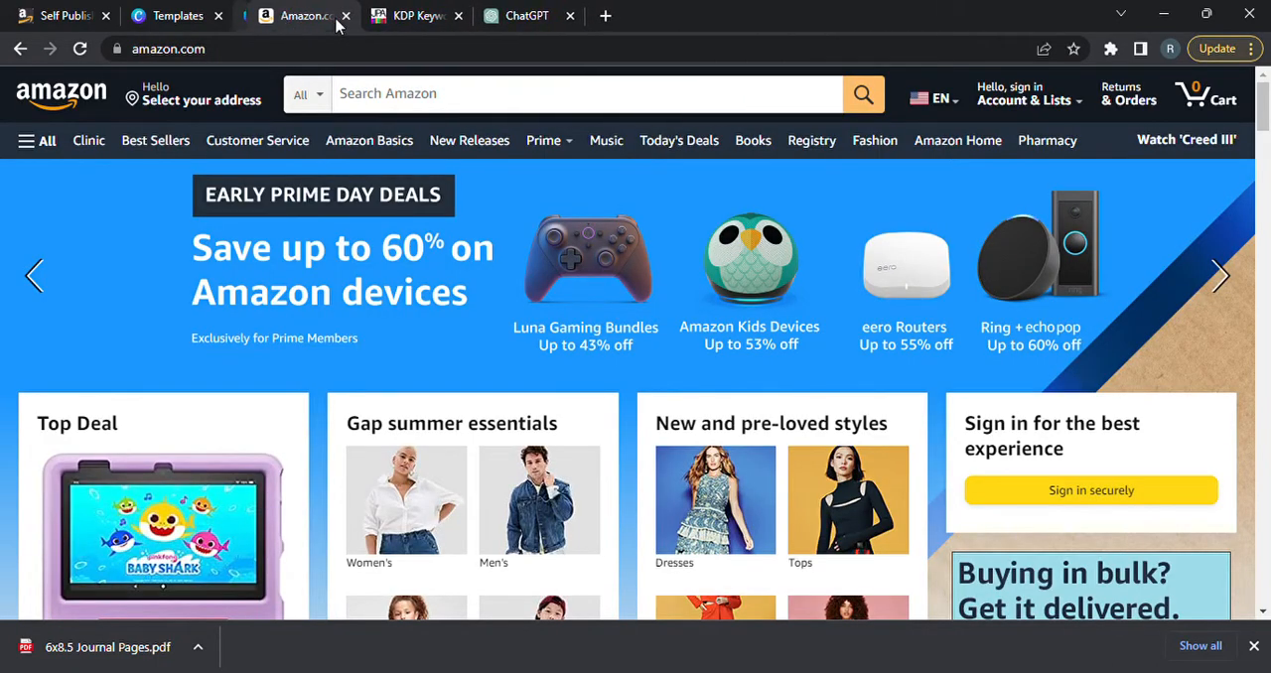
# Return to the Canva template page and close the Beige Soft Watercolor preview to show the journal templates overview.
pyautogui.click(180, 17)
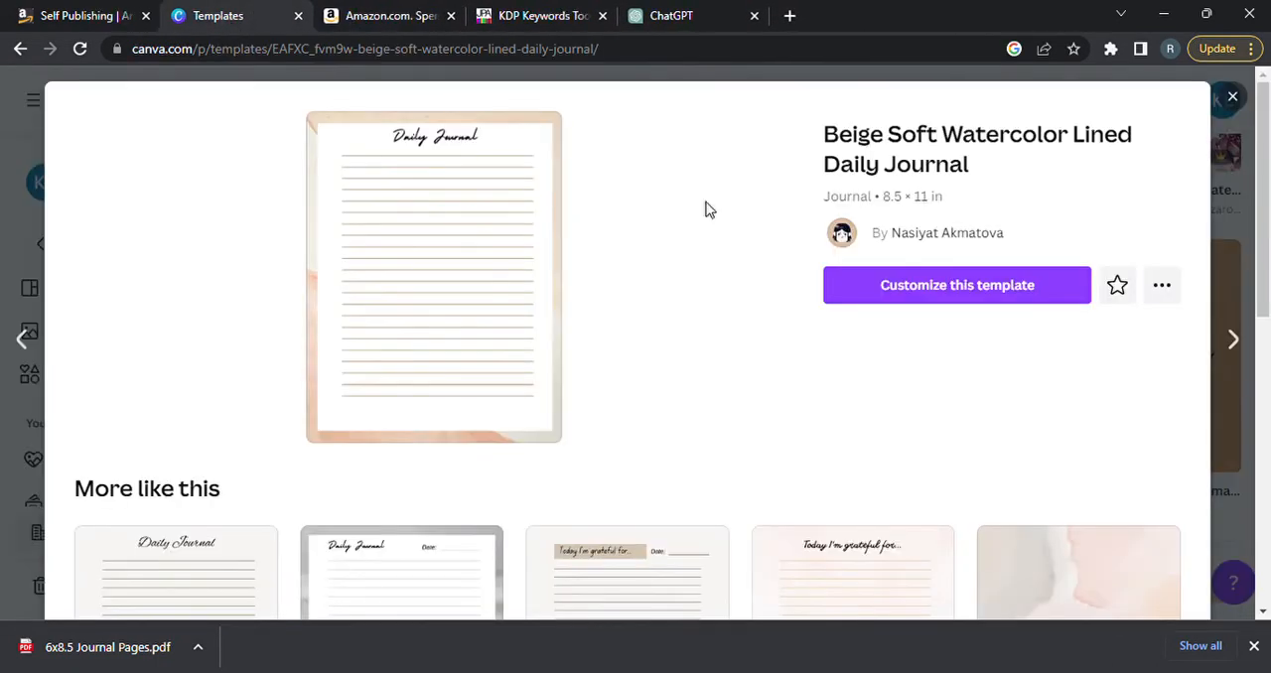
pyautogui.click(1235, 234)
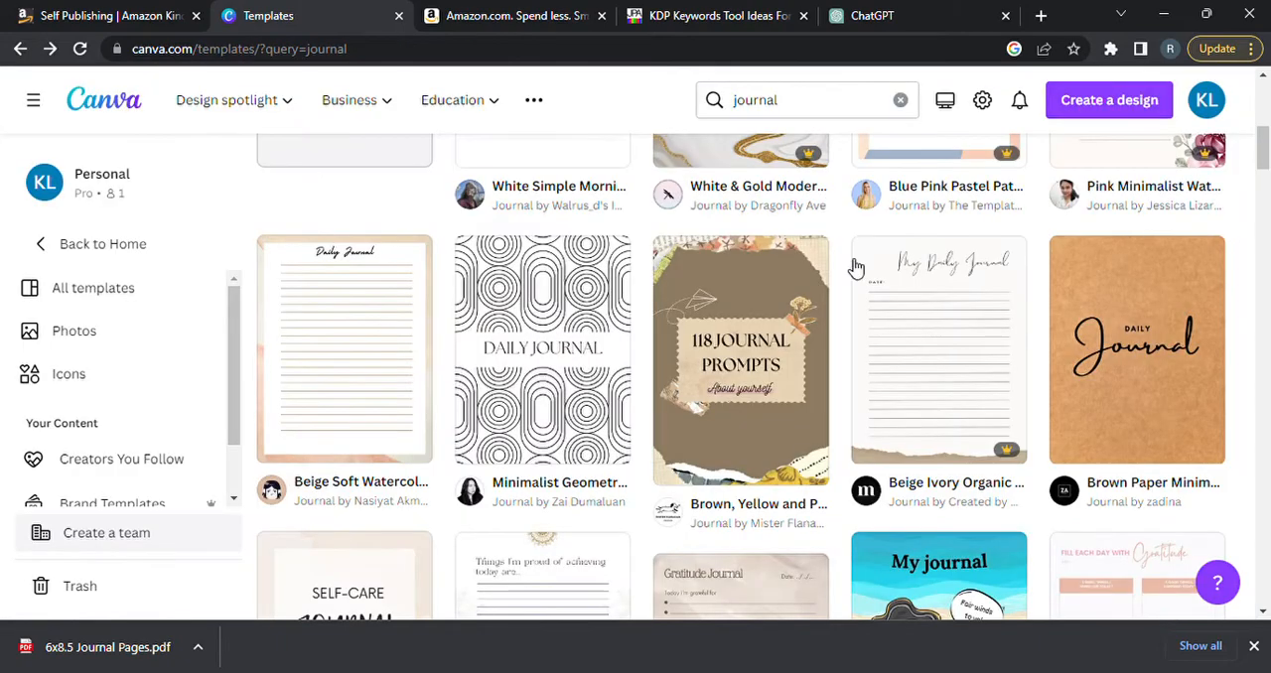
pyautogui.moveTo(1265, 164); pyautogui.dragTo(1265, 77)
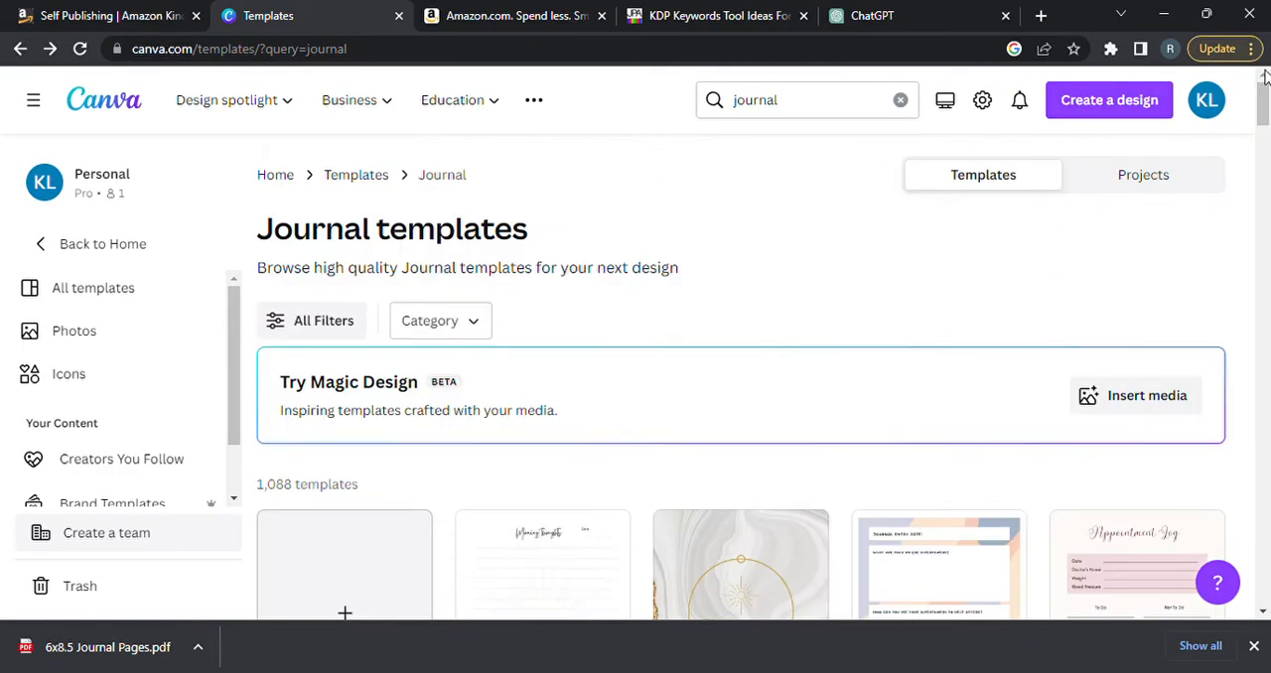
# Open the stock photo site pexels.com in a new browser tab.
pyautogui.click(1041, 15)
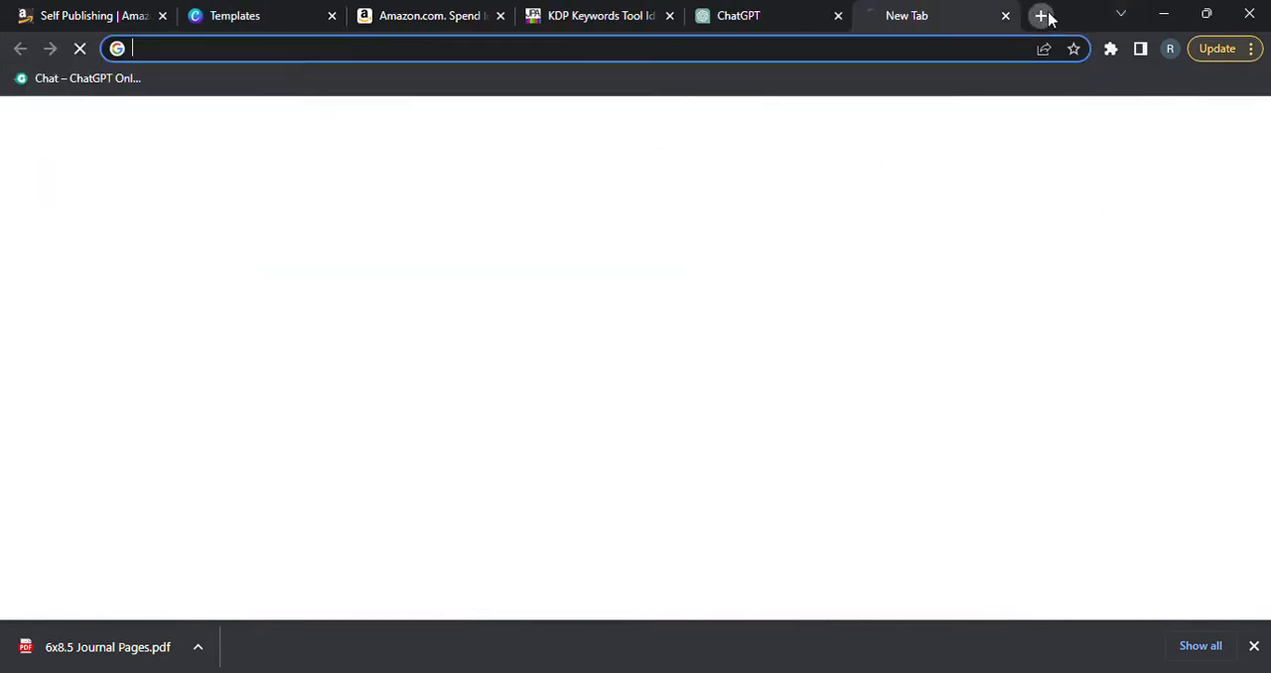
pyautogui.write('pe')
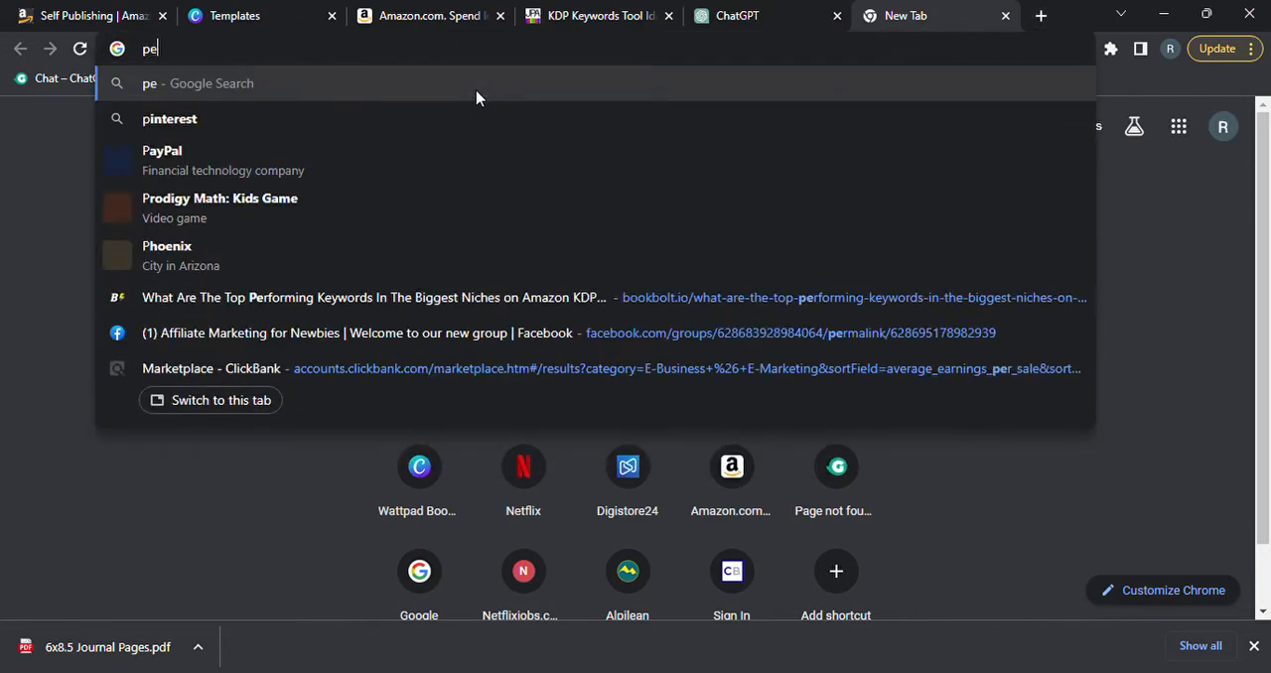
pyautogui.write('xels.com')
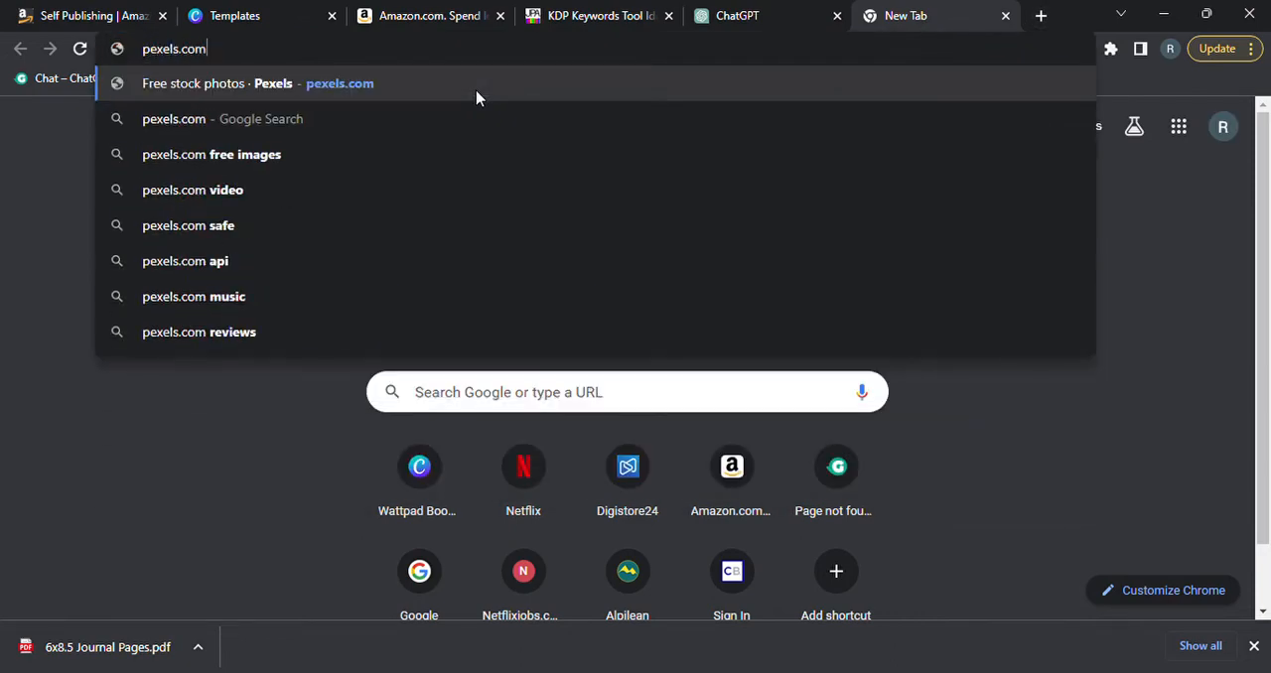
pyautogui.press('Return')
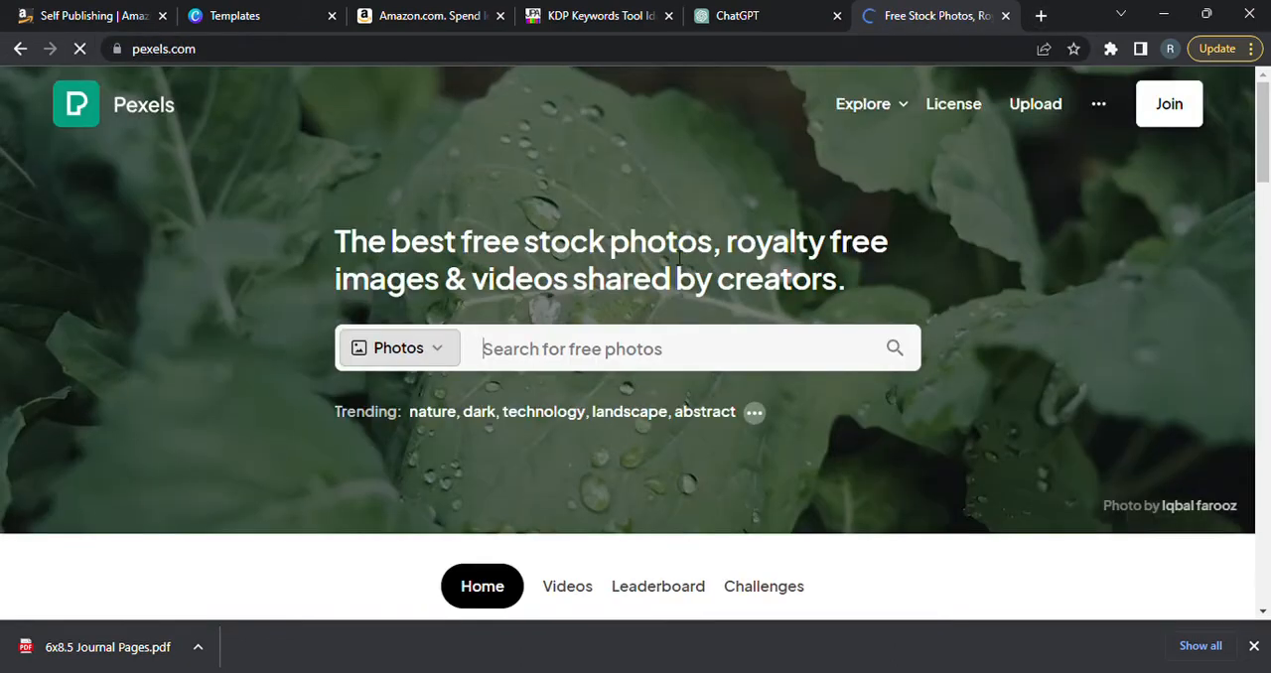
# Dismiss the Google sign-in prompt, search Pexels for "stars" photos and browse the results.
pyautogui.click(575, 355)
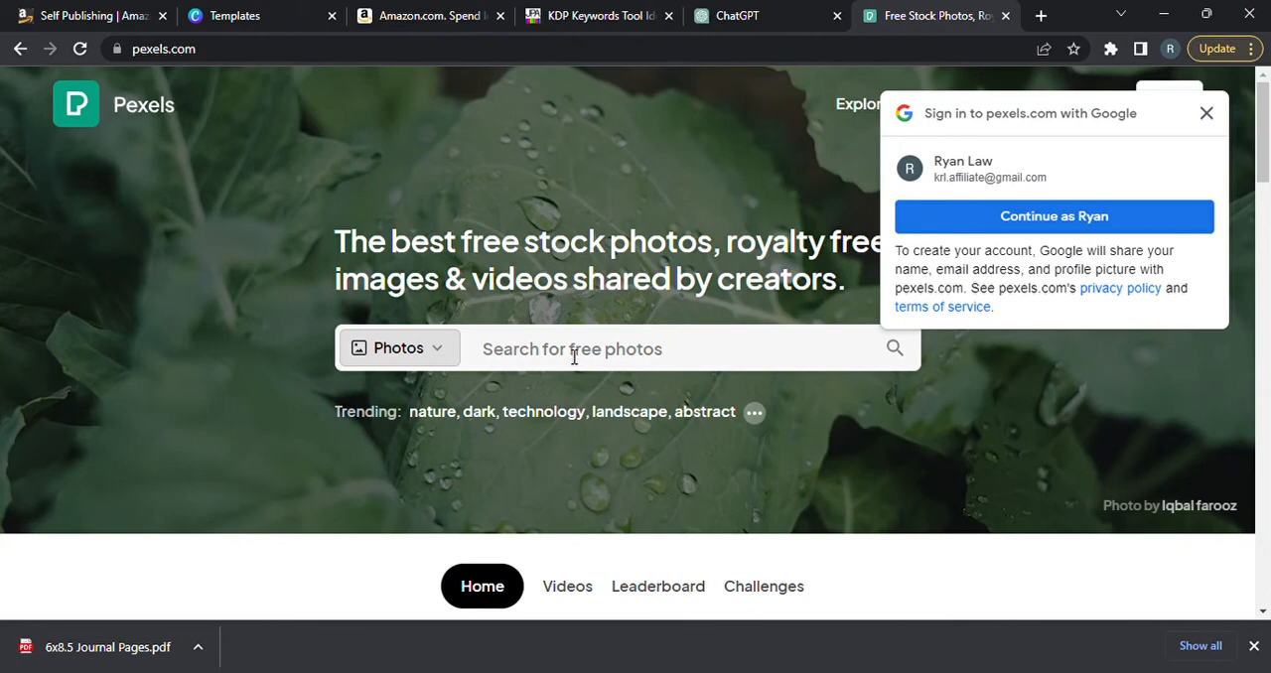
pyautogui.click(1207, 113)
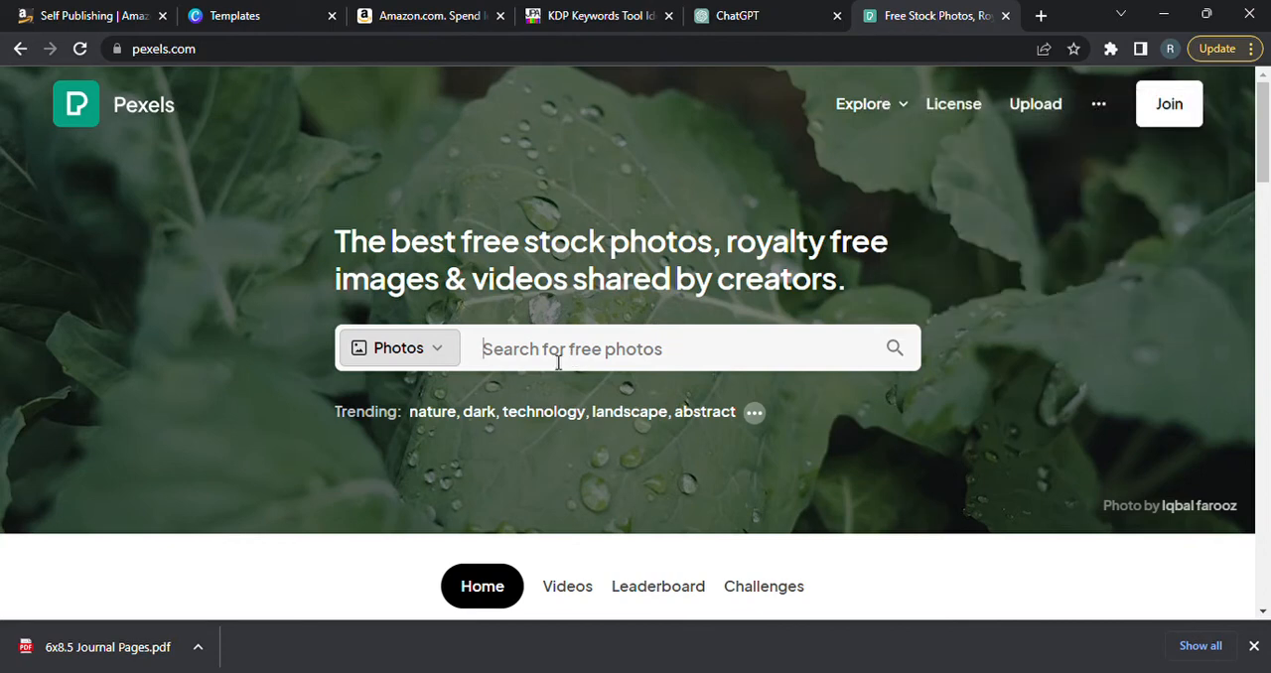
pyautogui.click(558, 362)
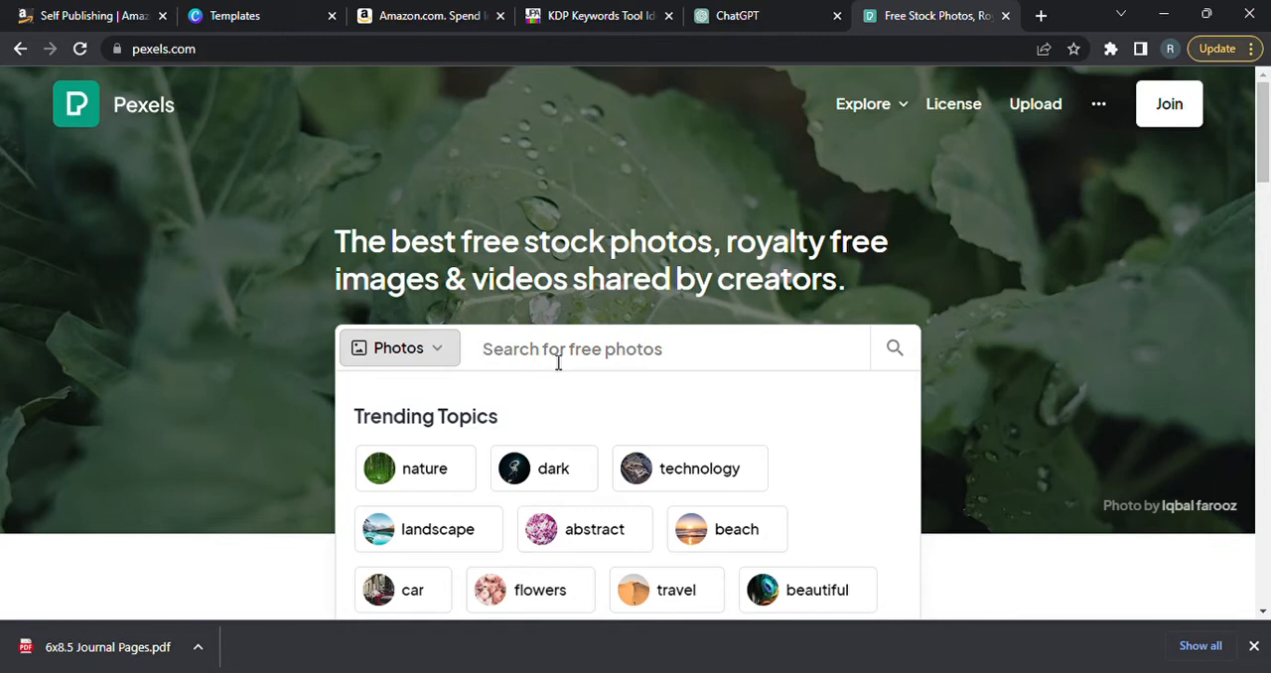
pyautogui.write('stars')
pyautogui.press('Return')
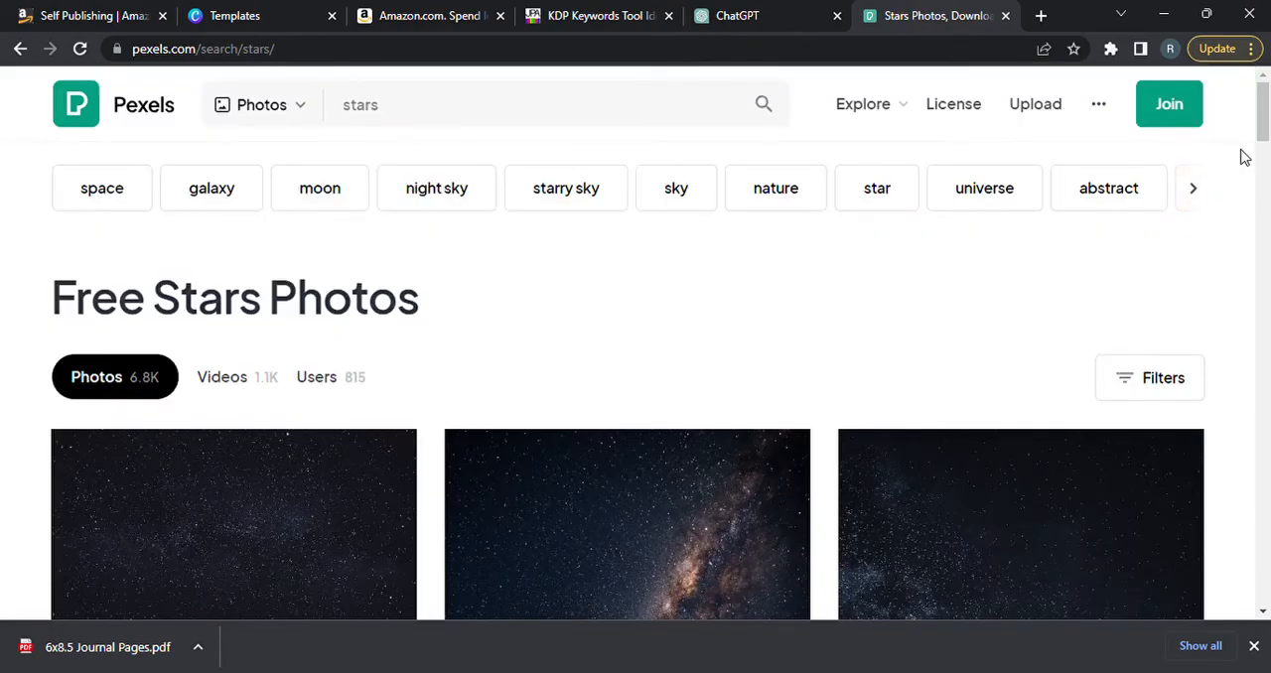
pyautogui.moveTo(1265, 129)
pyautogui.mouseDown()
pyautogui.moveTo(1264, 223)
pyautogui.moveTo(1267, 120)
pyautogui.mouseUp()
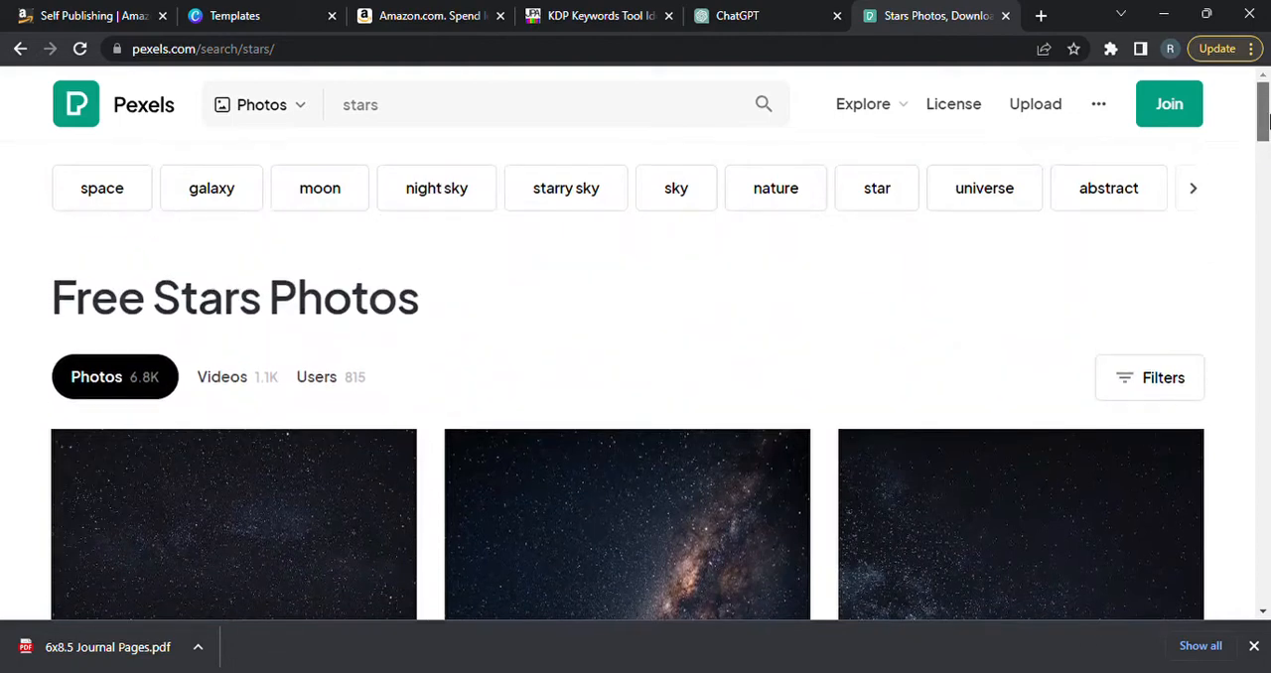
# Replace the Pexels search term with "lilac field" and run the photo search.
pyautogui.click(415, 125)
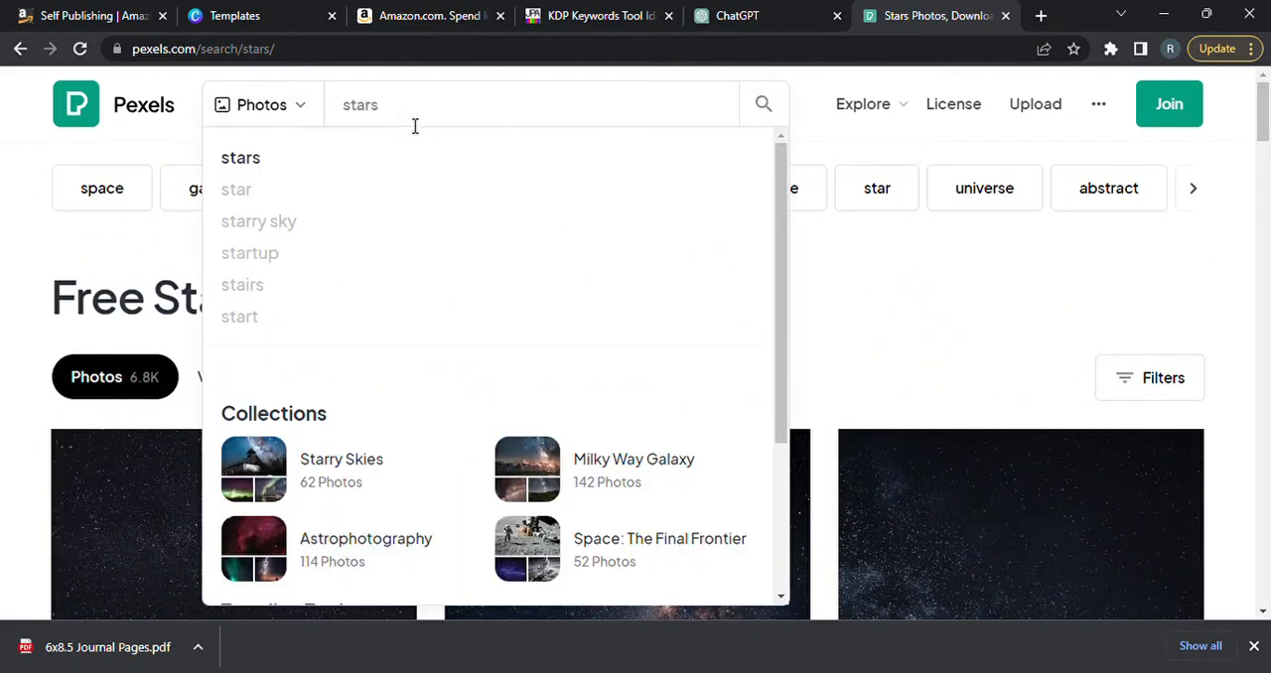
pyautogui.press('BackSpace')
pyautogui.press('BackSpace')
pyautogui.press('BackSpace')
pyautogui.press('BackSpace')
pyautogui.press('BackSpace')
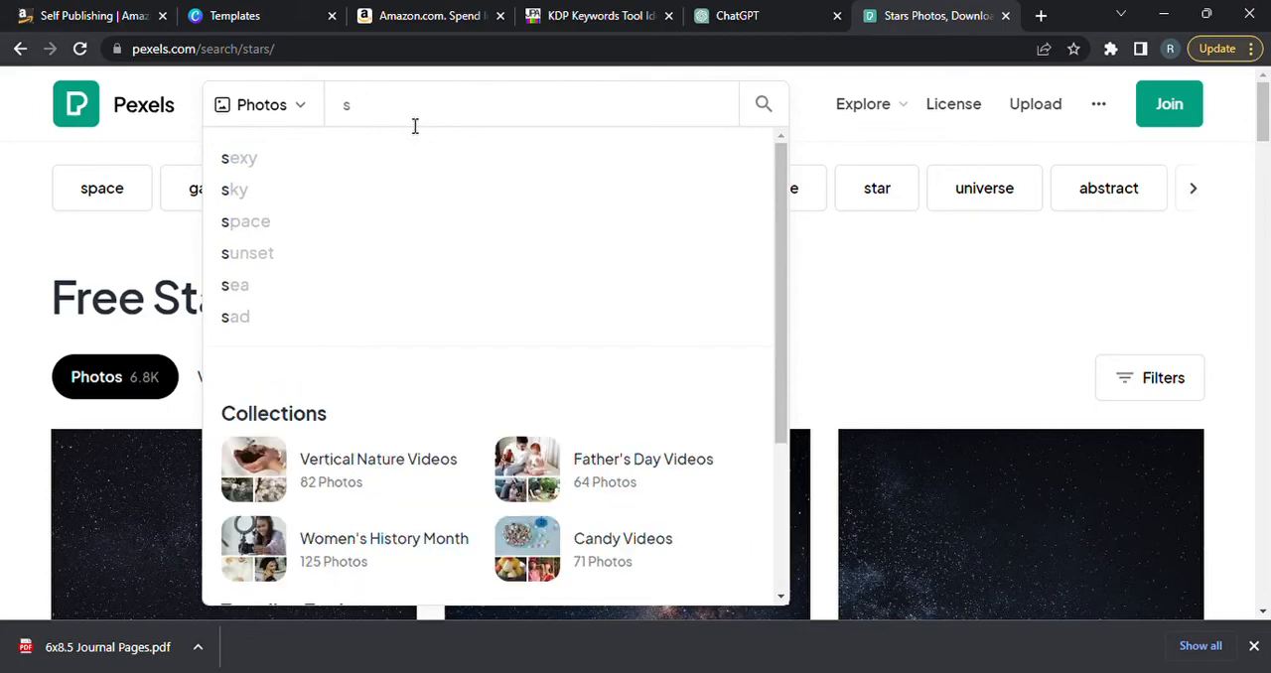
pyautogui.write('lilac field')
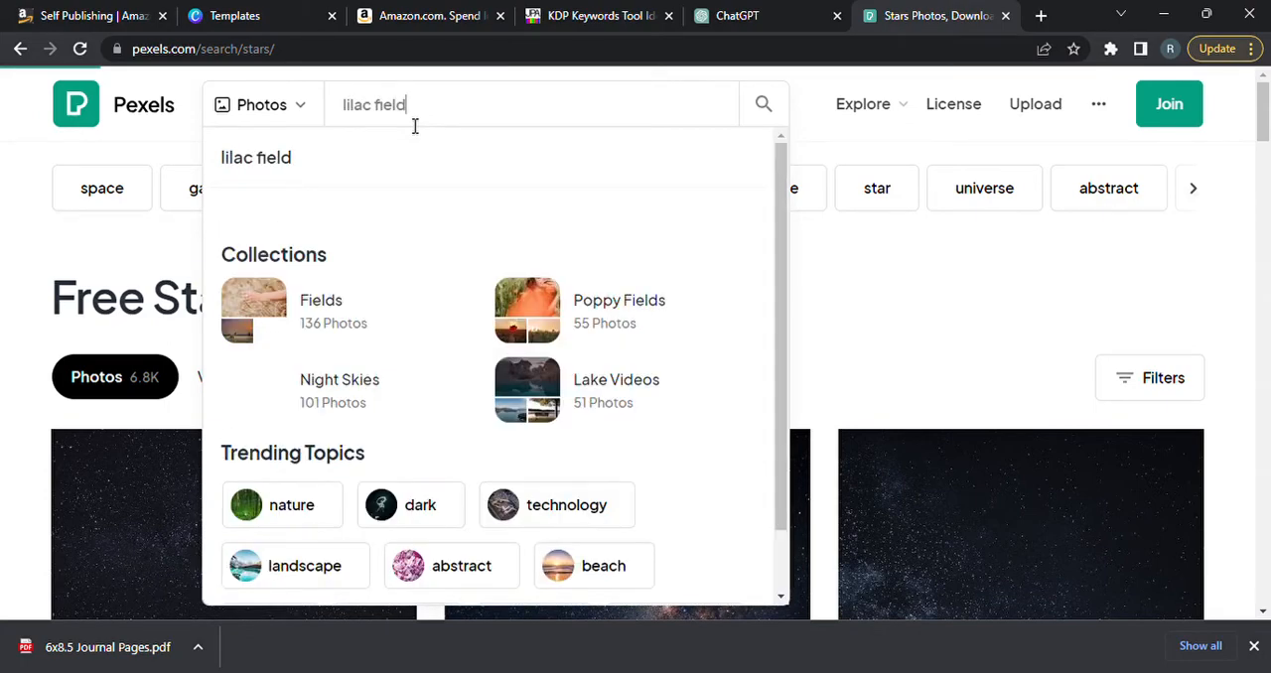
pyautogui.press('Return')
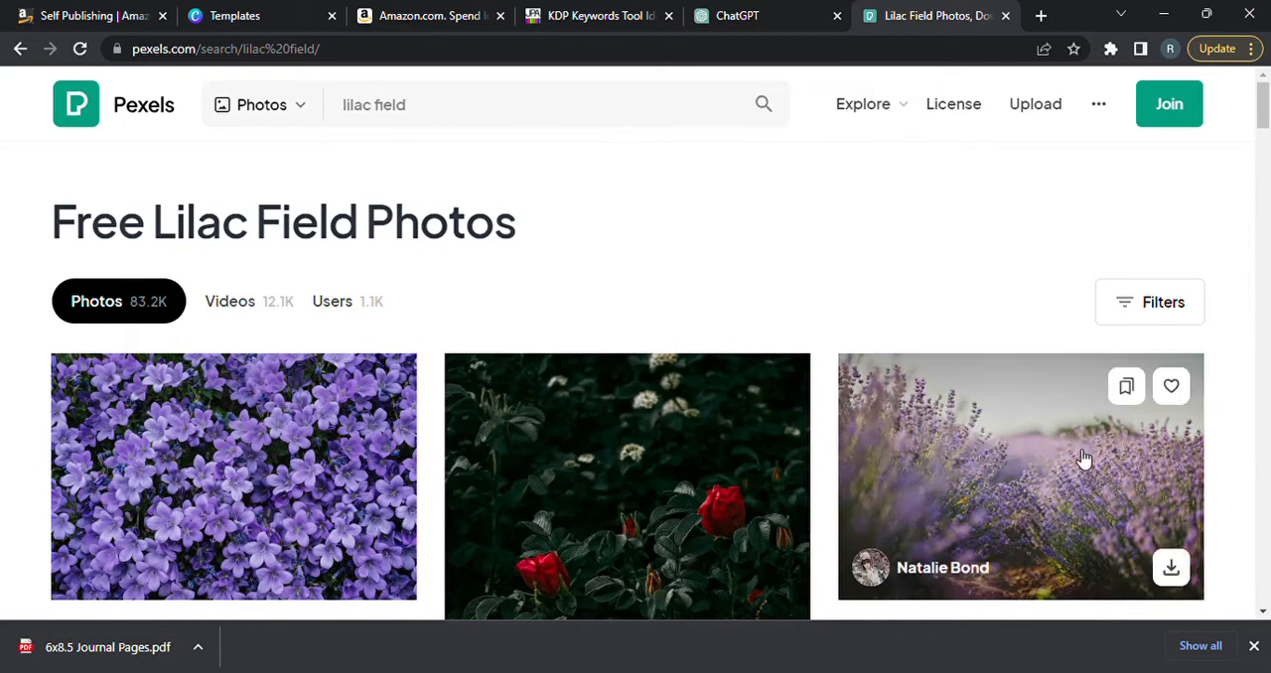
# Open the purple lavender field photo and download it for free, dismiss the thank-you message, and download it again.
pyautogui.click(1070, 471)
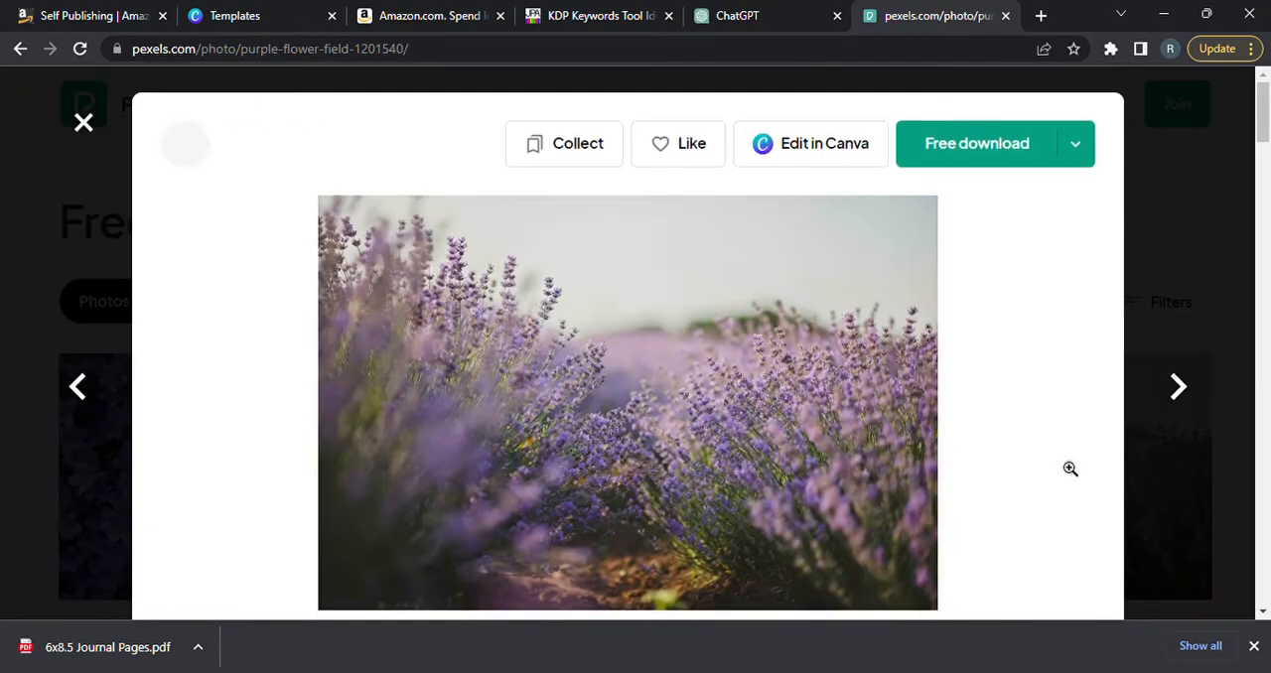
pyautogui.click(979, 160)
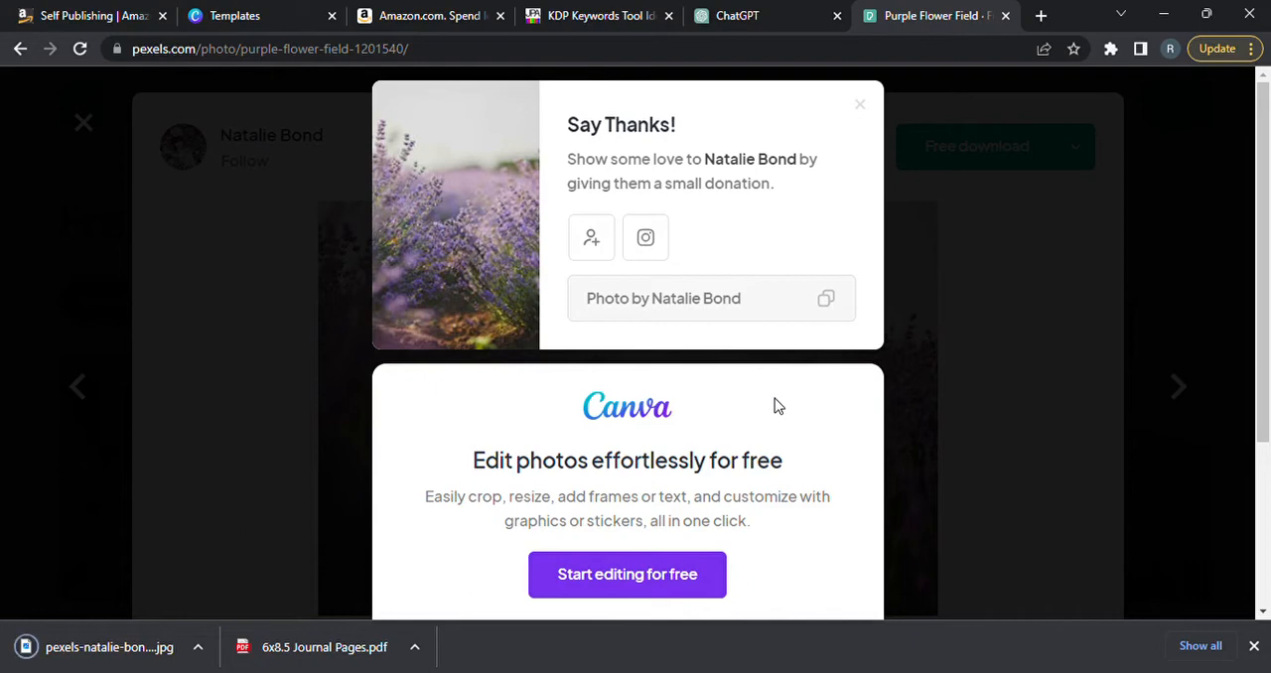
pyautogui.click(1049, 333)
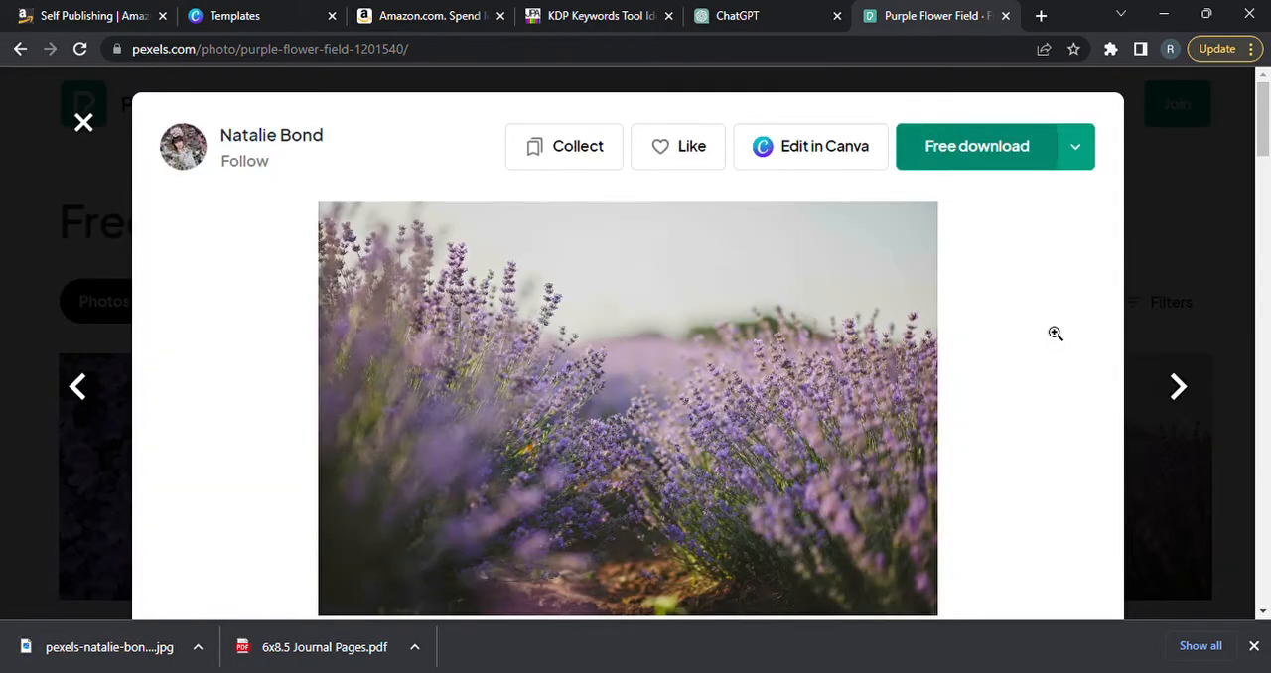
pyautogui.click(985, 148)
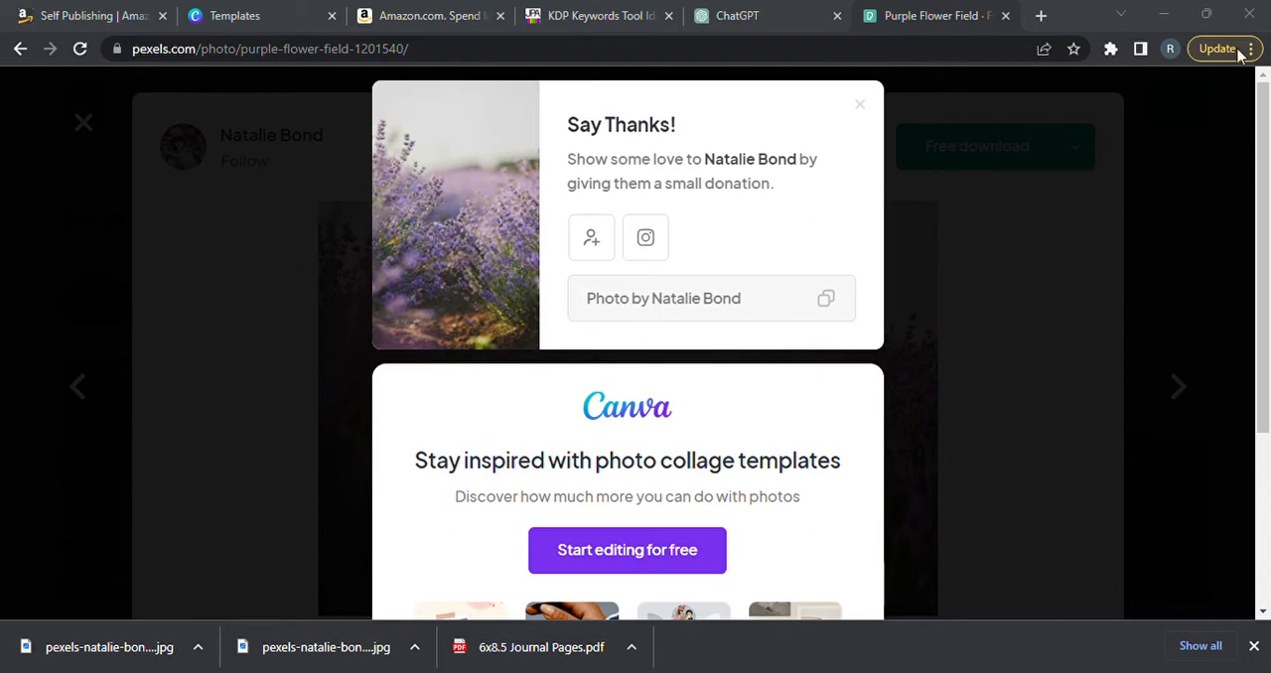
# Close the thank-you message and lavender photo on Pexels, switch to Canva and search its templates for "journal cover".
pyautogui.click(861, 105)
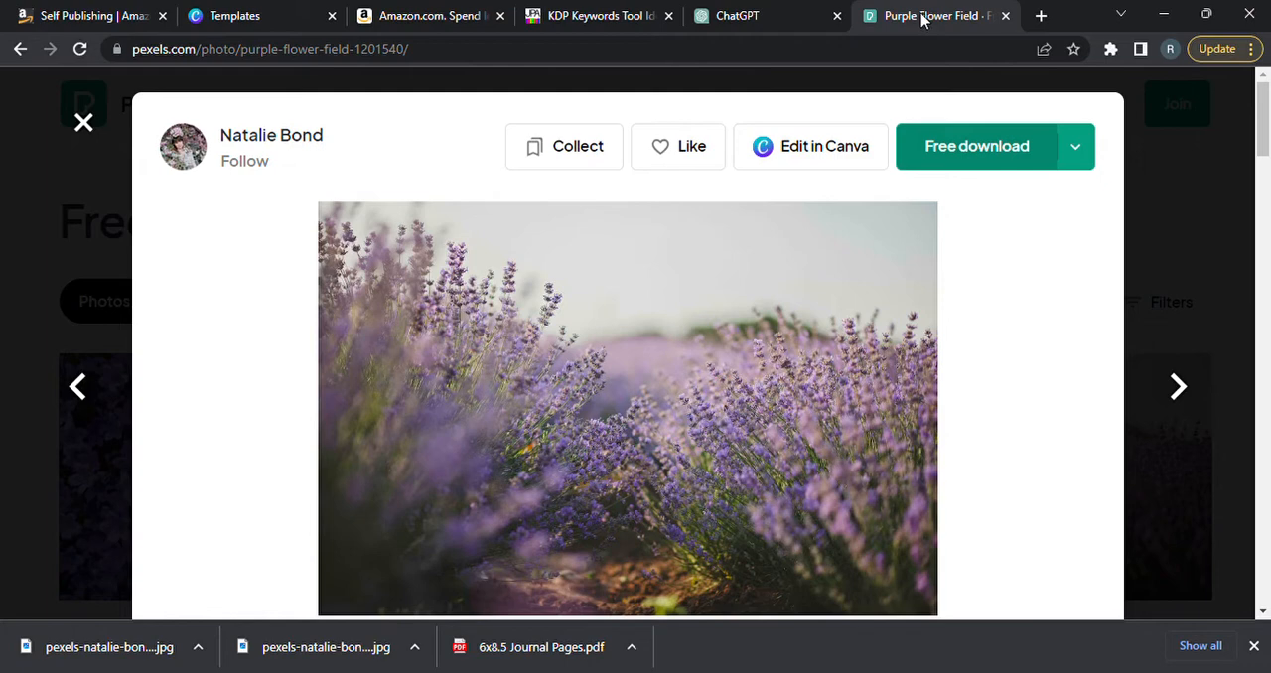
pyautogui.click(1205, 260)
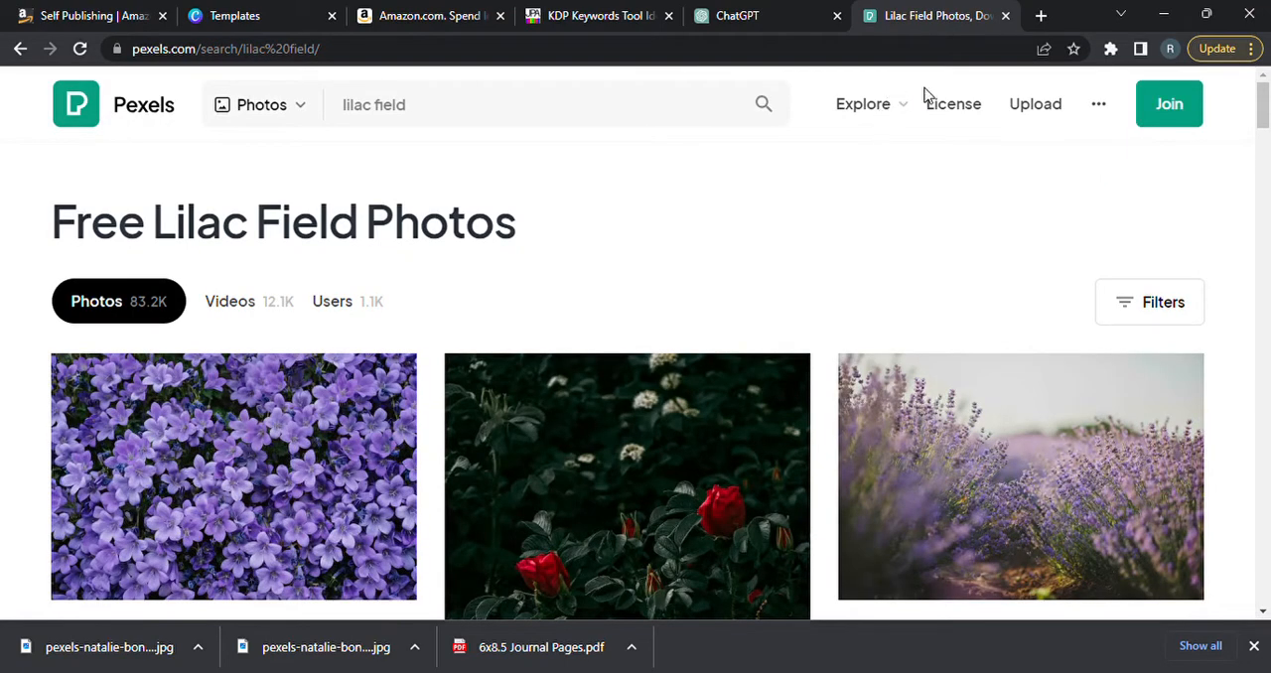
pyautogui.click(254, 16)
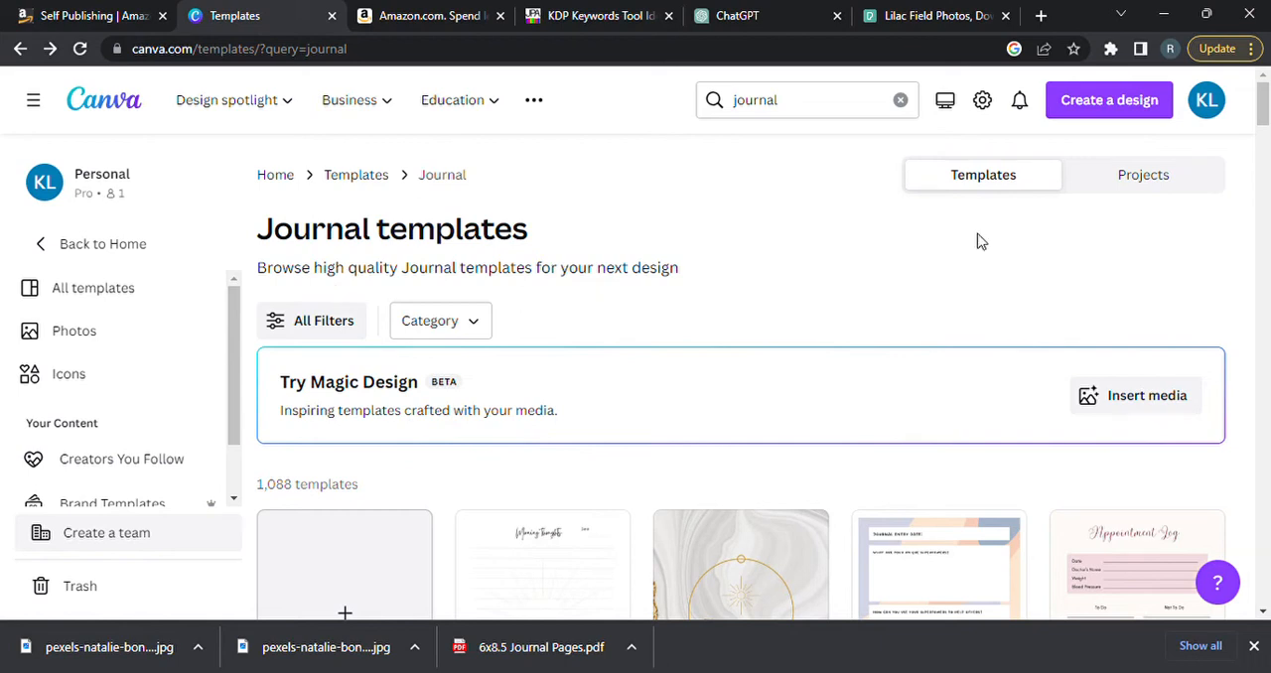
pyautogui.click(792, 108)
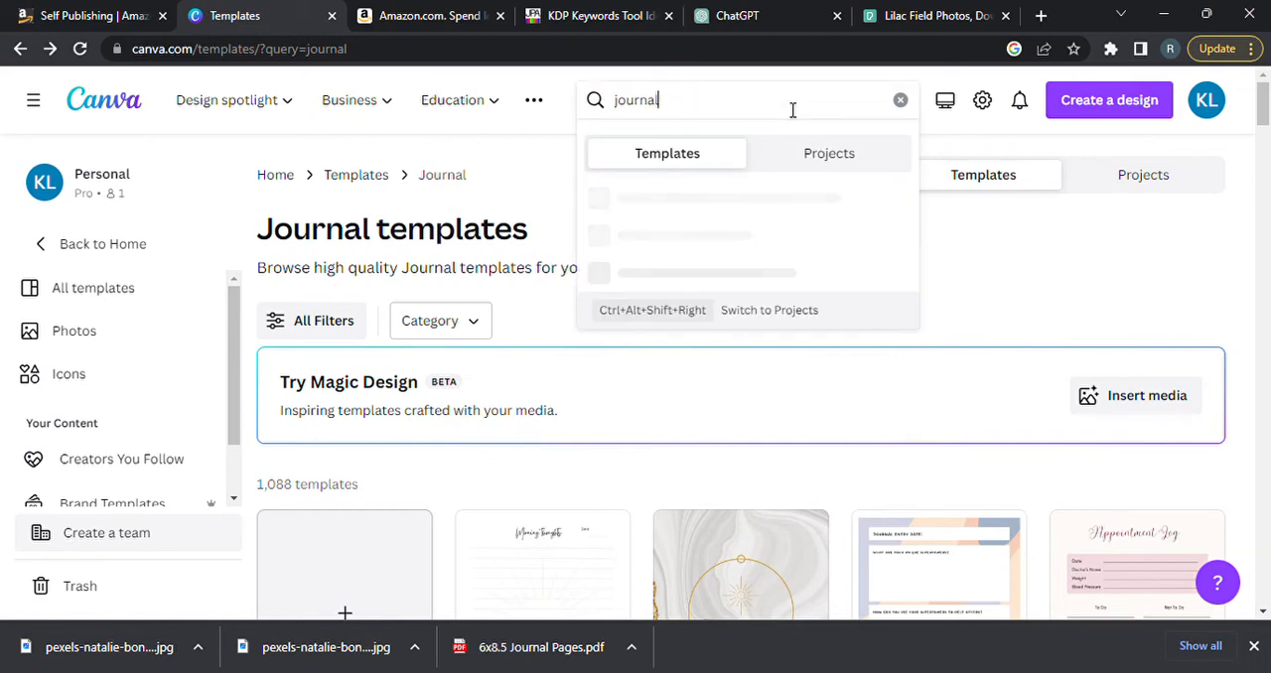
pyautogui.write('cover')
pyautogui.press('Return')
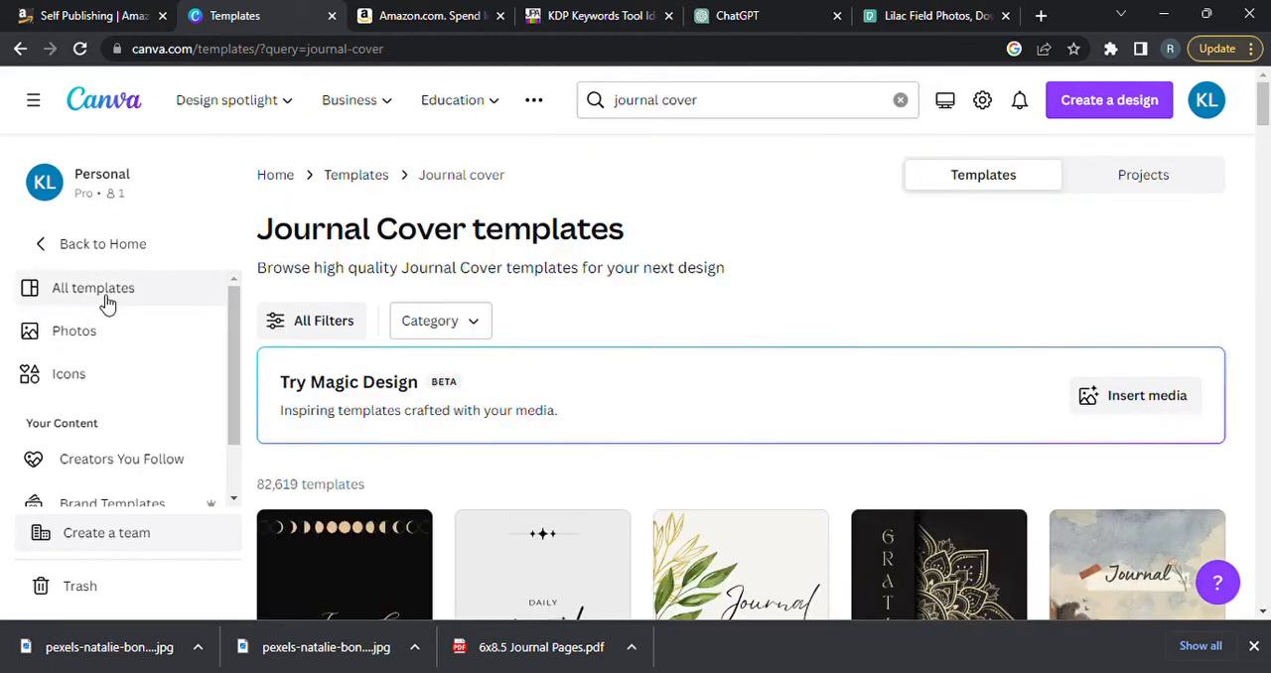
# Return to all templates and repeat the recent searches "journal" and "journal cover".
pyautogui.click(91, 300)
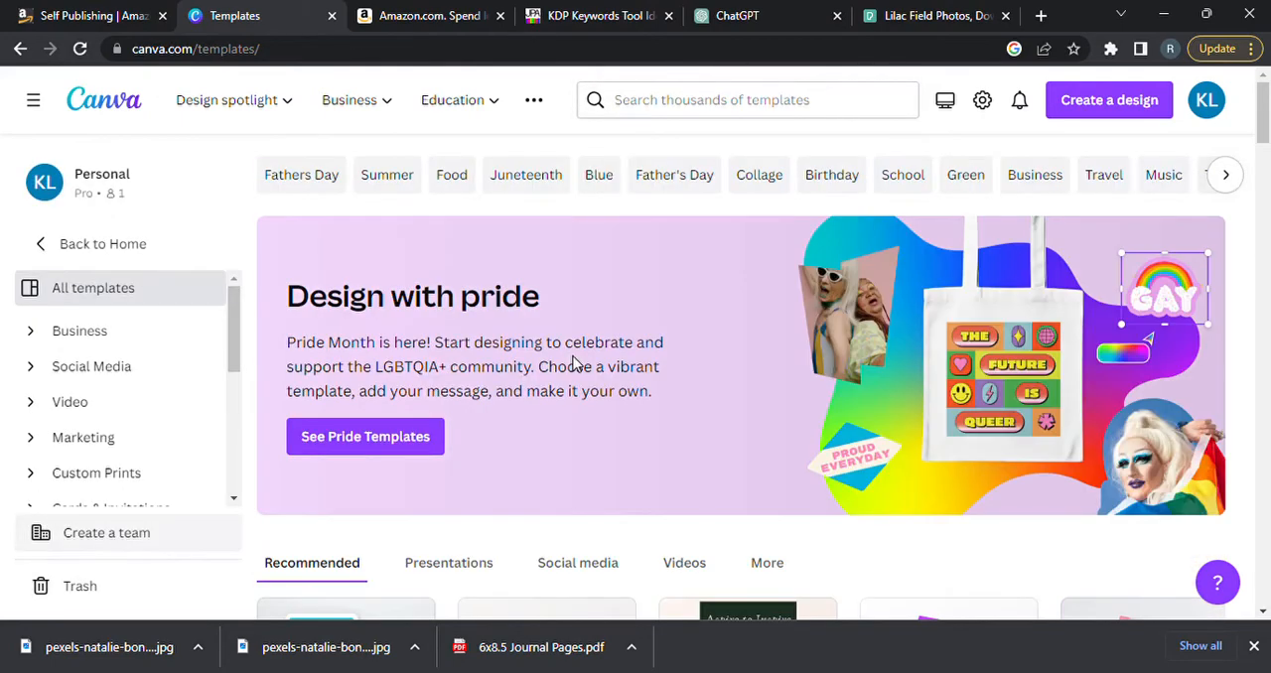
pyautogui.click(762, 104)
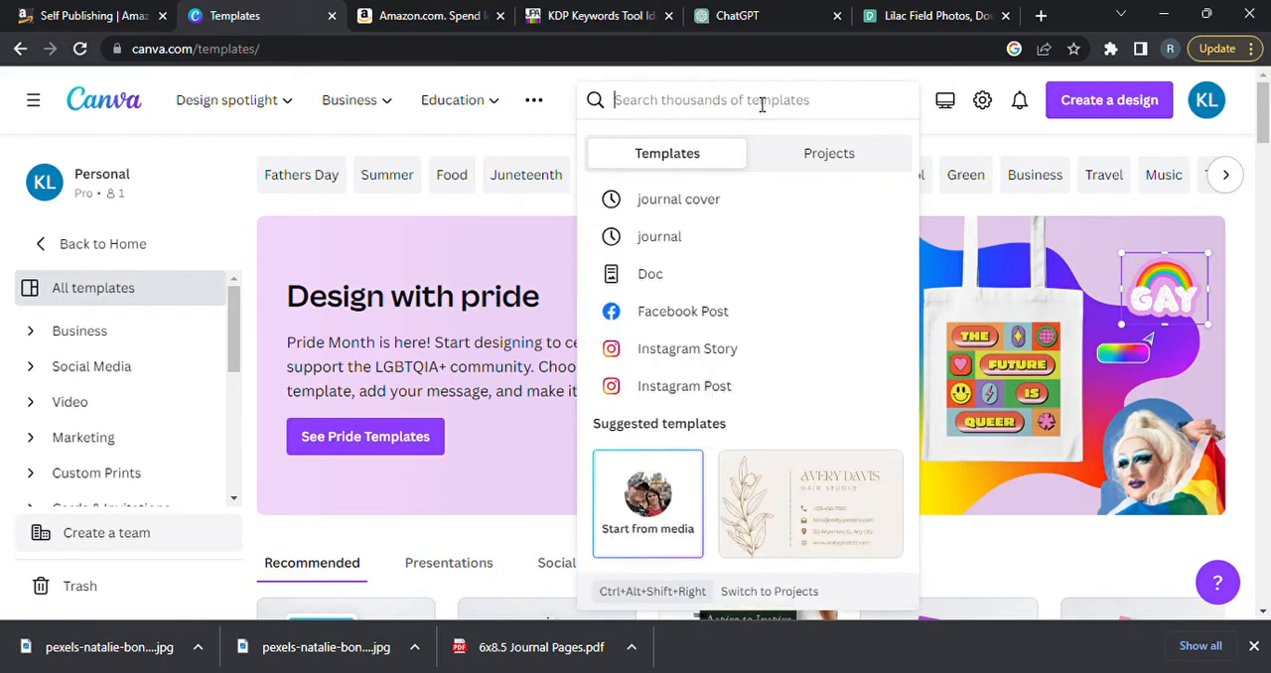
pyautogui.click(689, 234)
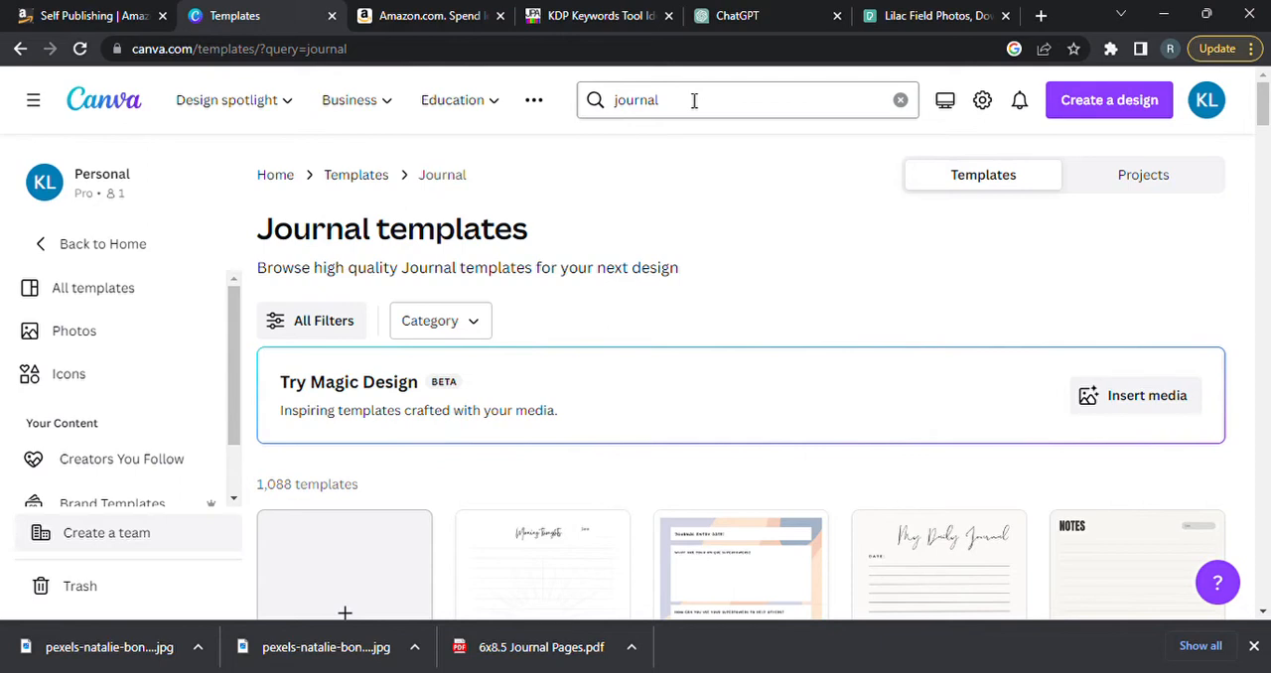
pyautogui.click(693, 101)
pyautogui.click(684, 205)
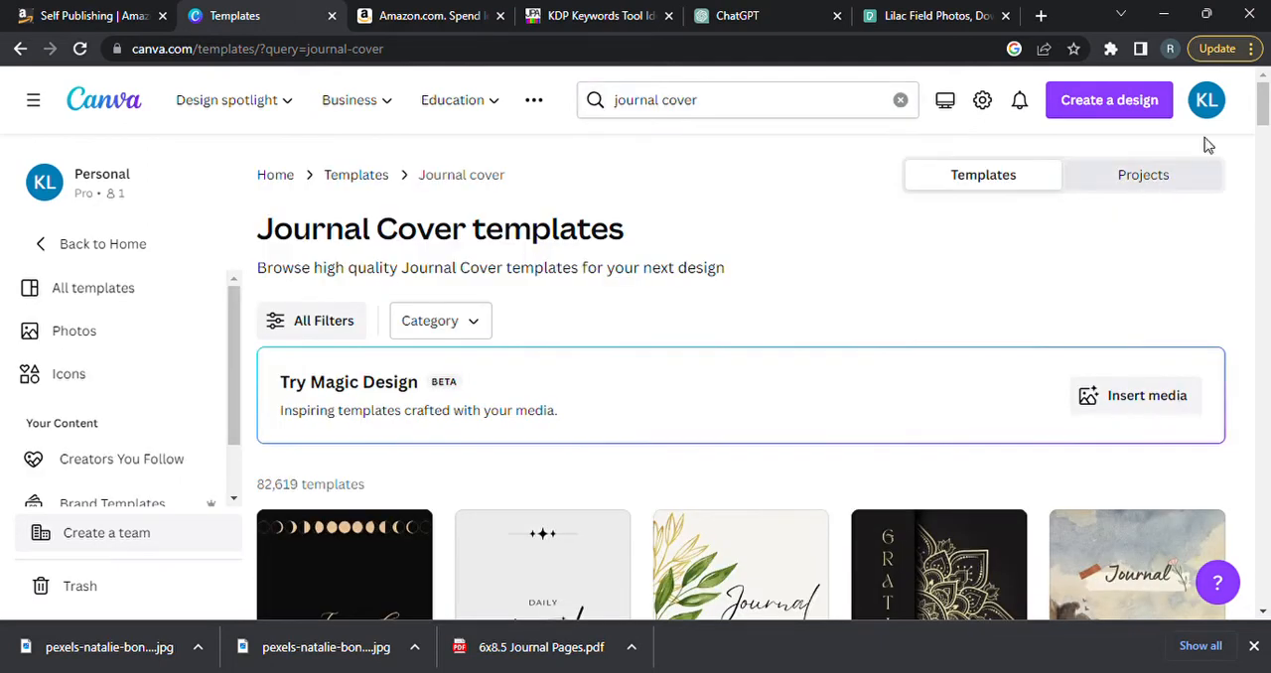
# Browse the journal cover templates and open the Grey and Black Minimalist Daily Journal Cover for customizing.
pyautogui.moveTo(1264, 110); pyautogui.dragTo(1264, 137)
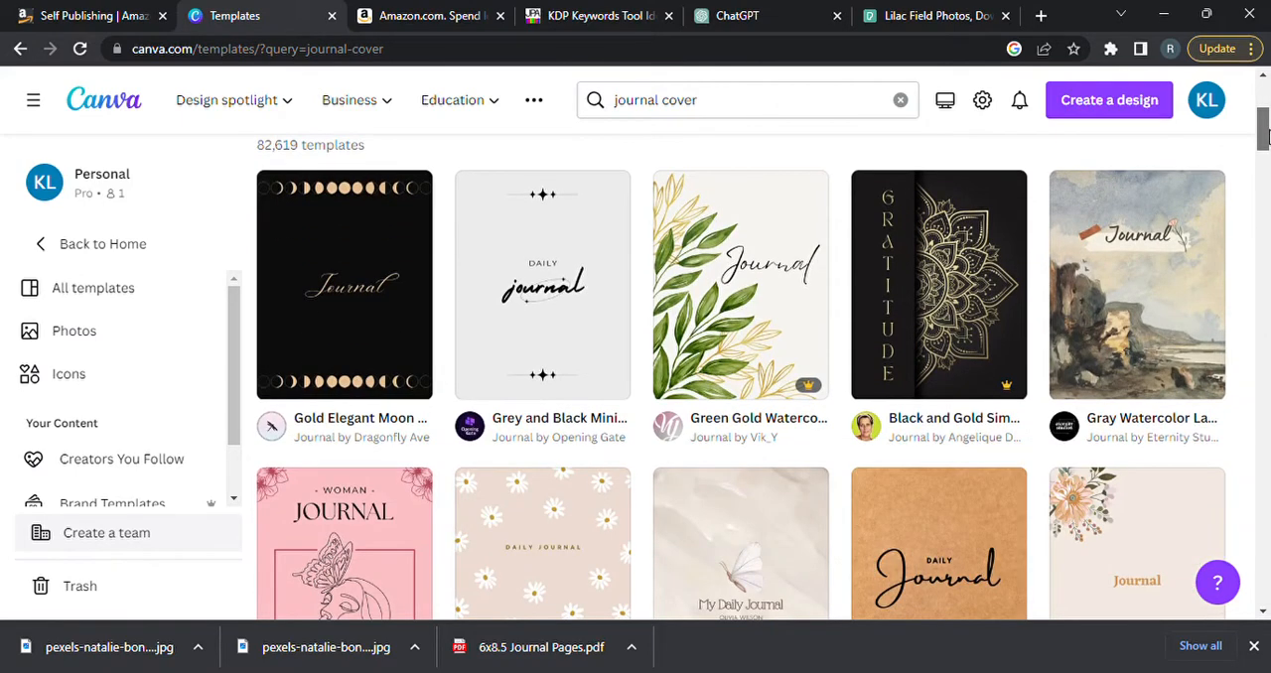
pyautogui.moveTo(1263, 137); pyautogui.dragTo(1264, 112)
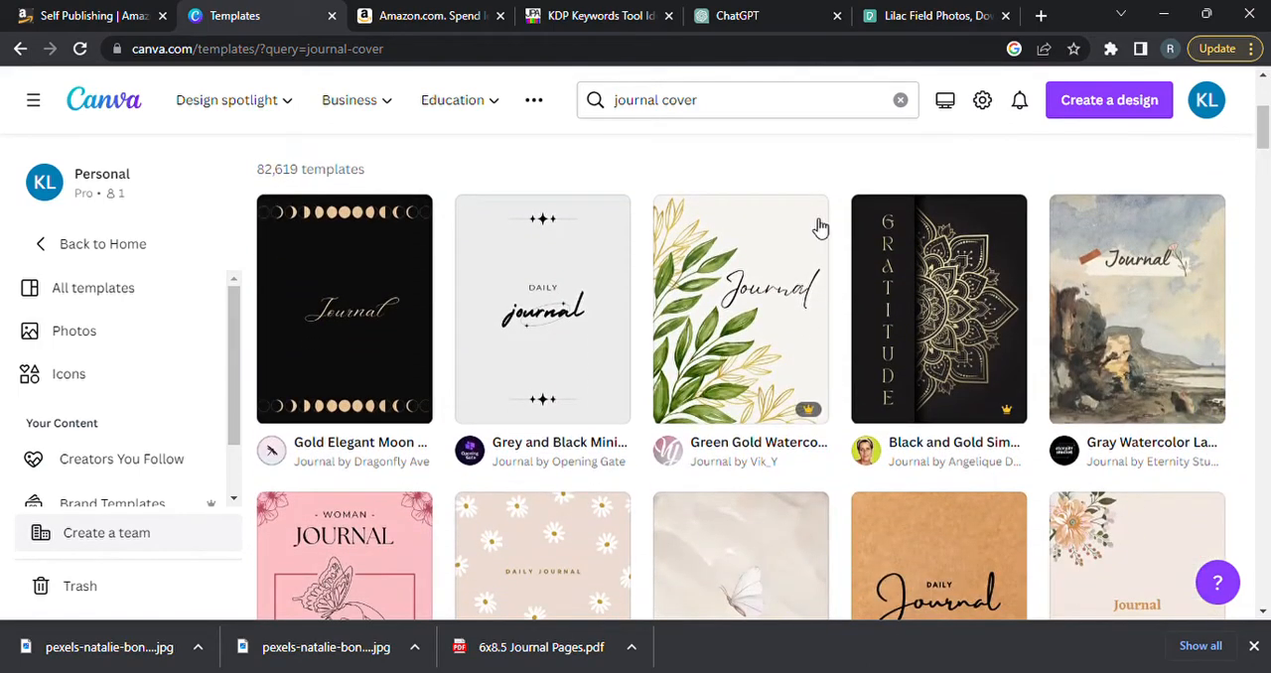
pyautogui.click(556, 318)
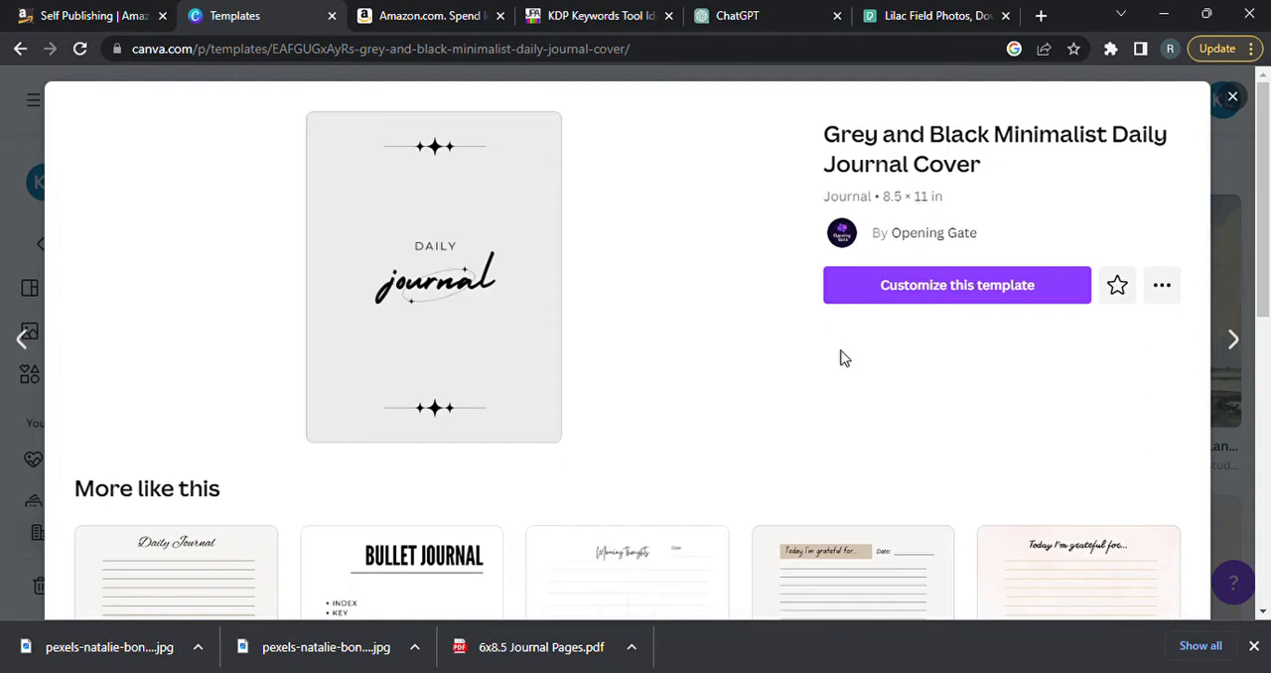
pyautogui.click(935, 292)
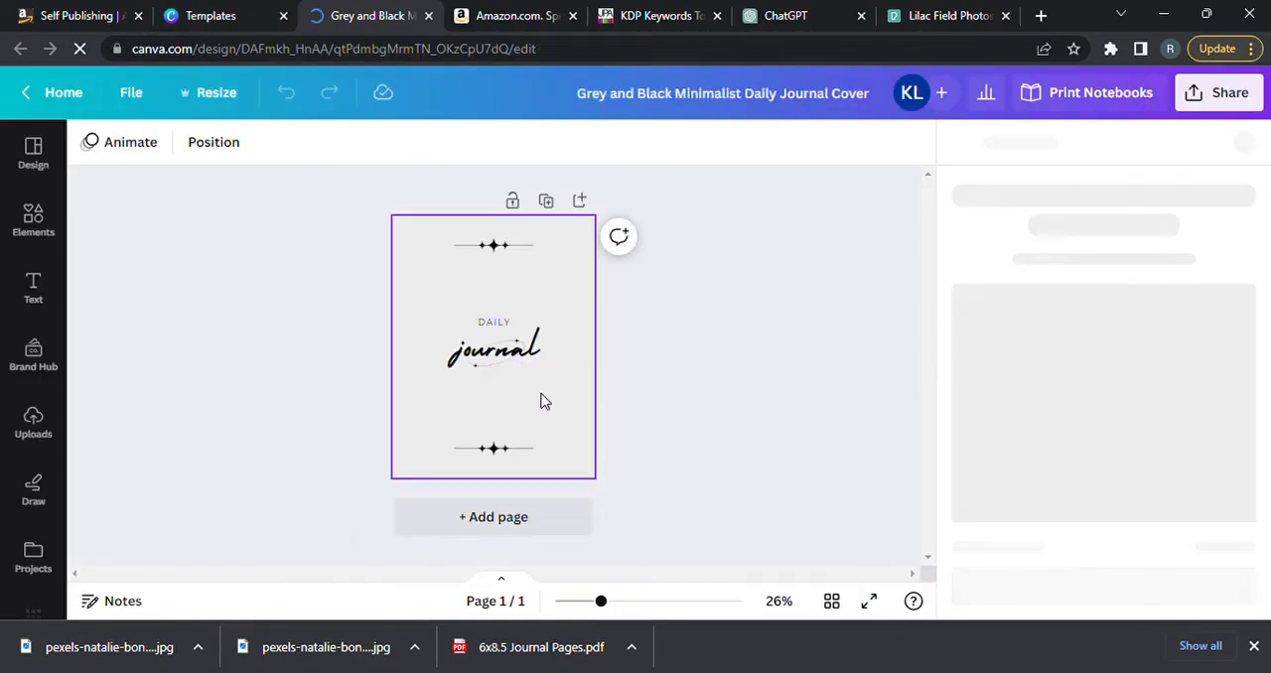
# Delete all the template's text and decorations, including the "journal" and "DAILY" text, the orbit graphic and both star dividers.
pyautogui.click(515, 356)
pyautogui.press('Delete')
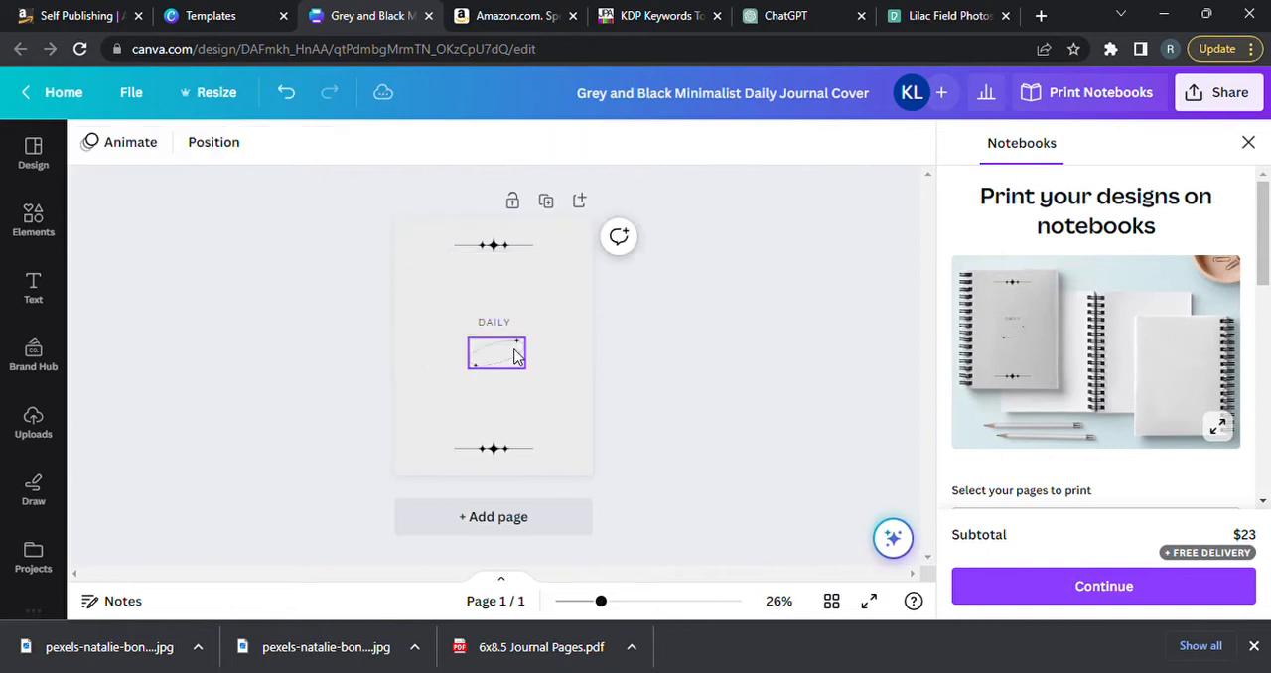
pyautogui.click(516, 356)
pyautogui.press('Delete')
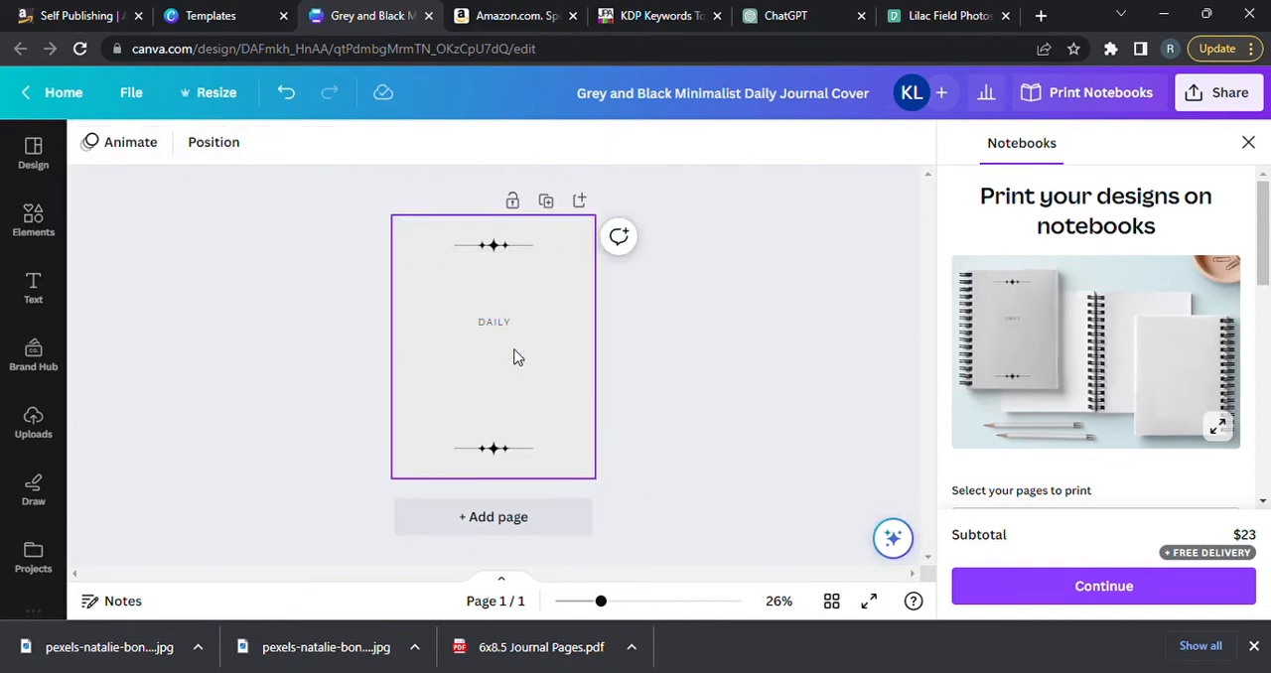
pyautogui.click(494, 322)
pyautogui.press('Delete')
pyautogui.click(493, 247)
pyautogui.press('Delete')
pyautogui.click(486, 452)
pyautogui.press('Delete')
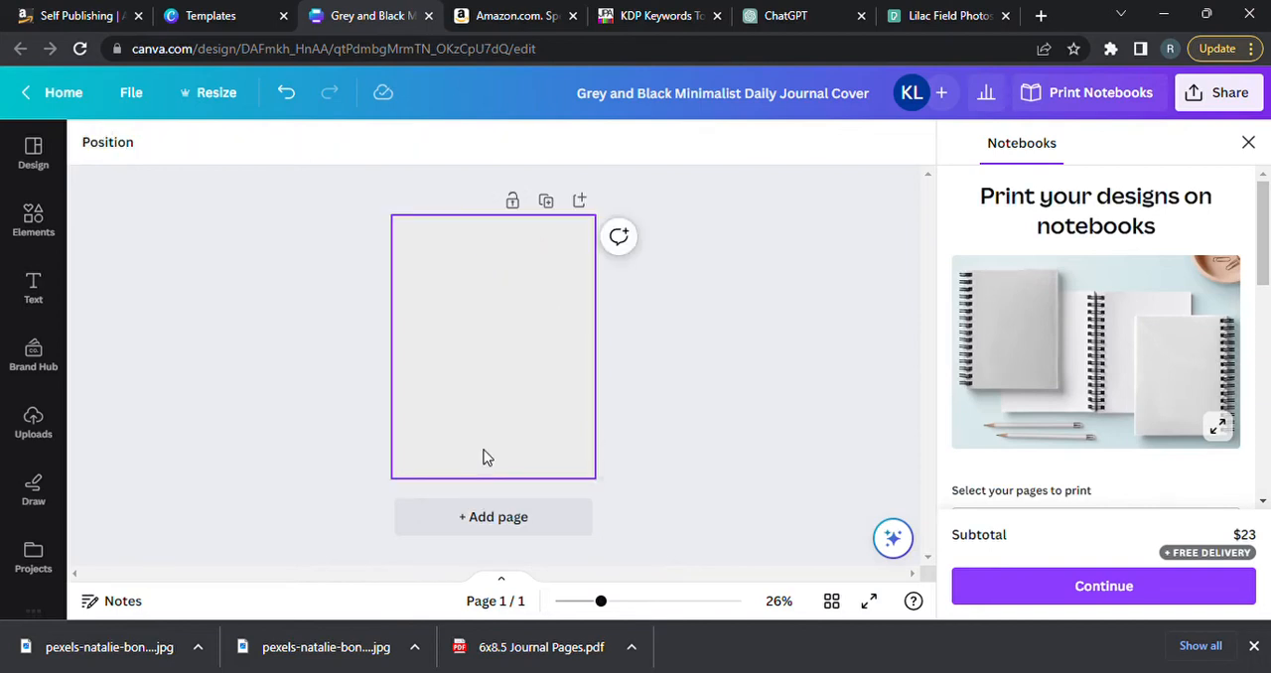
# Upload the downloaded Pexels lavender field photo to the design's image uploads.
pyautogui.click(39, 418)
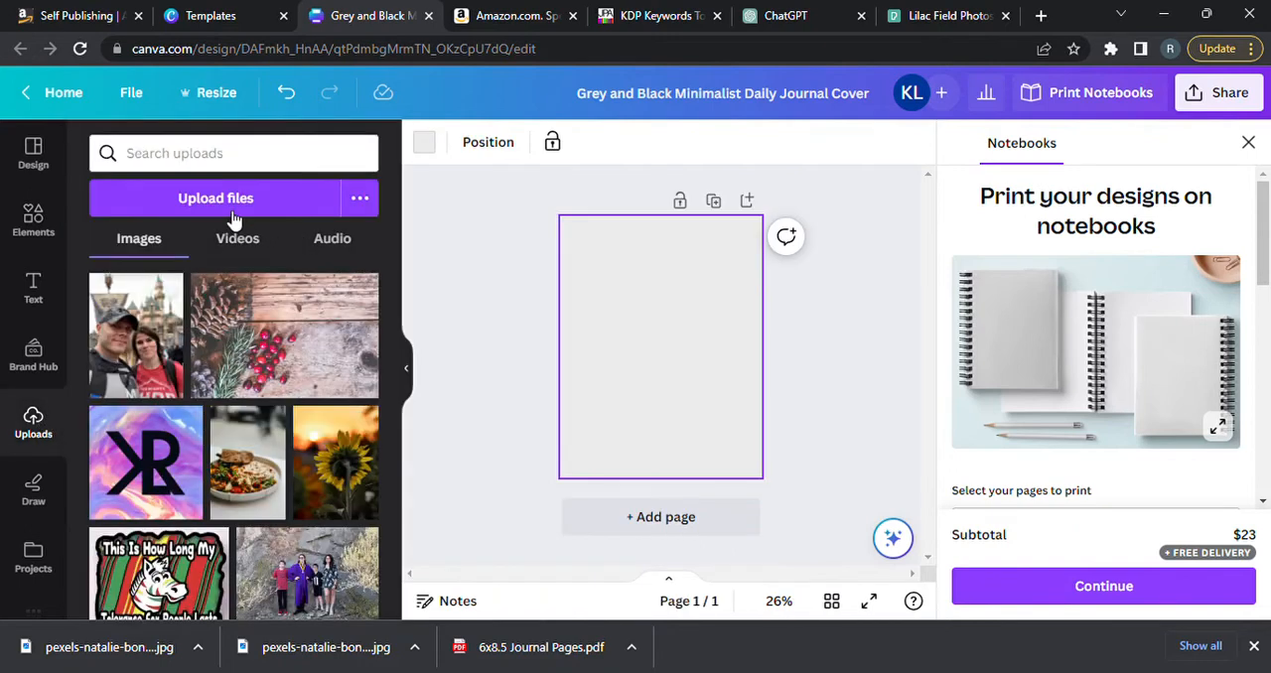
pyautogui.click(229, 207)
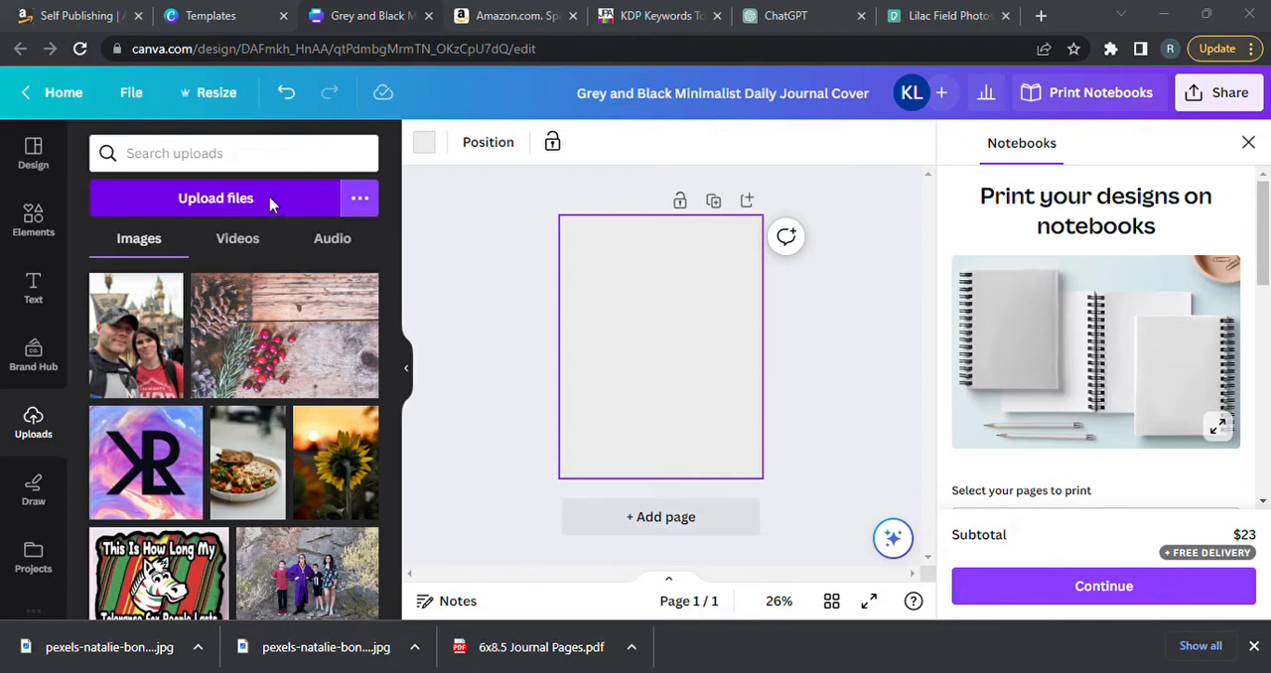
pyautogui.click(472, 414)
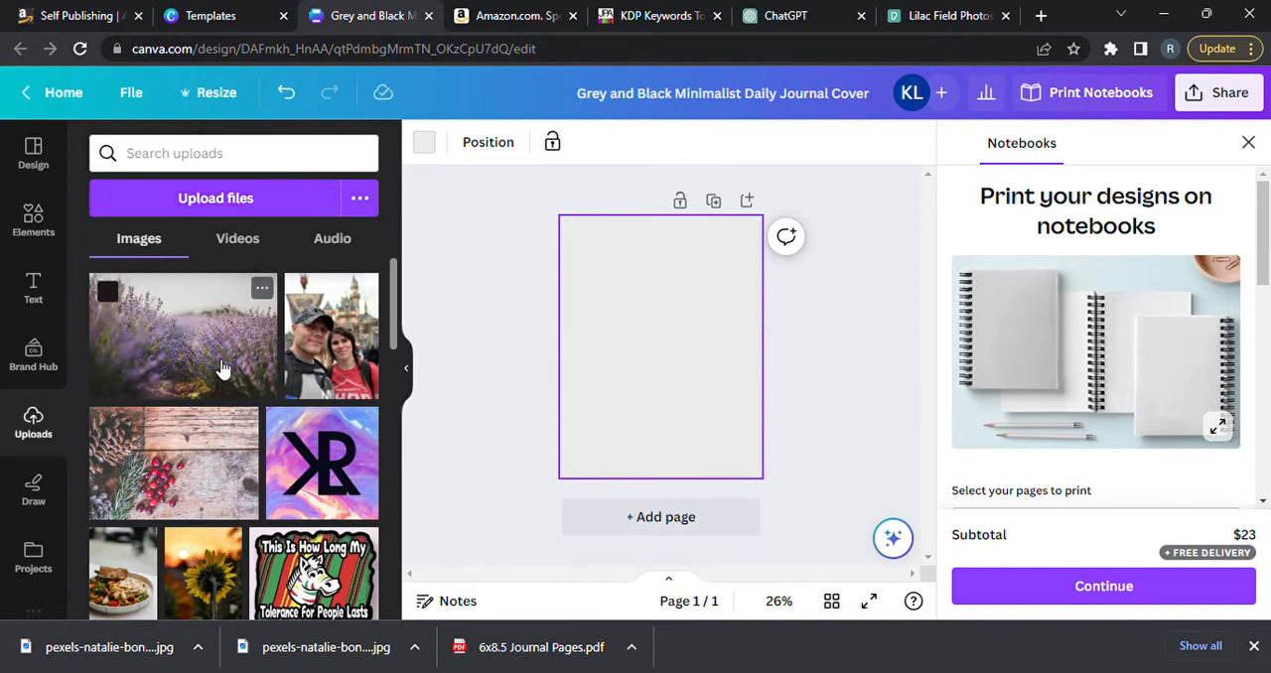
# Place the lavender photo on the blank cover, enlarge and position it to fill the page, and dismiss the notebook printing offer.
pyautogui.click(222, 366)
pyautogui.moveTo(740, 400); pyautogui.dragTo(855, 476)
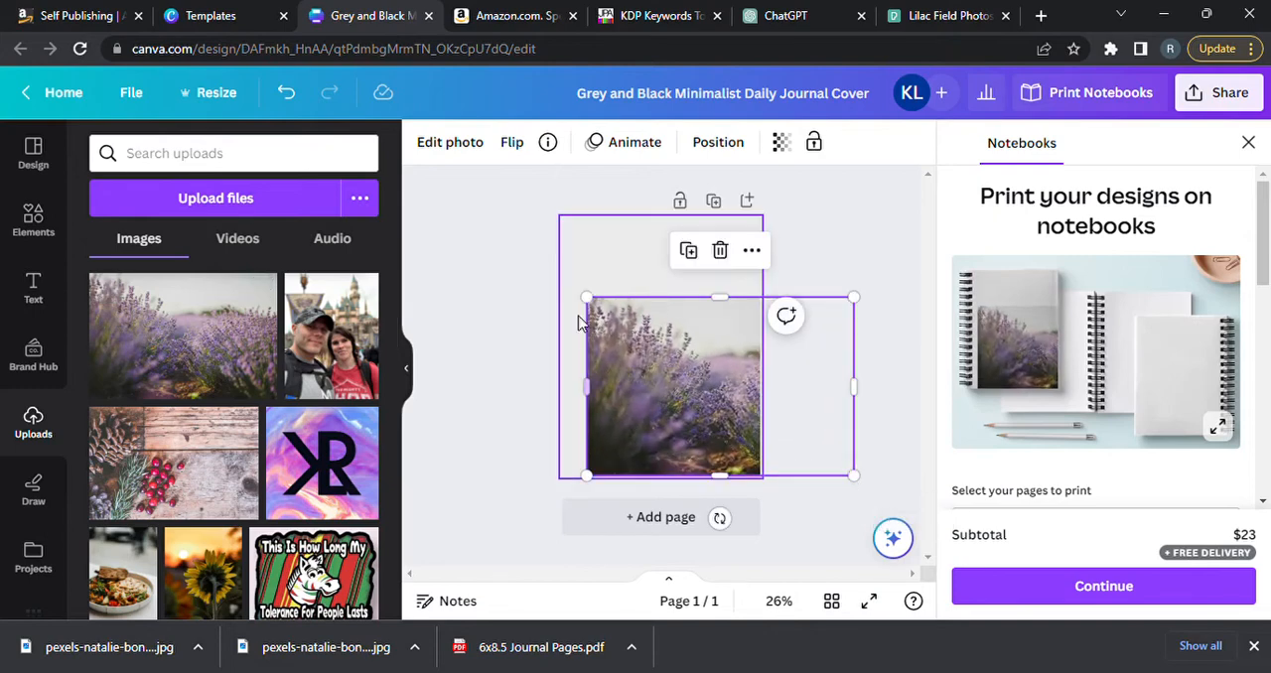
pyautogui.moveTo(594, 312); pyautogui.dragTo(499, 188)
pyautogui.moveTo(682, 395)
pyautogui.mouseDown()
pyautogui.moveTo(684, 406)
pyautogui.moveTo(679, 397)
pyautogui.mouseUp()
pyautogui.click(881, 480)
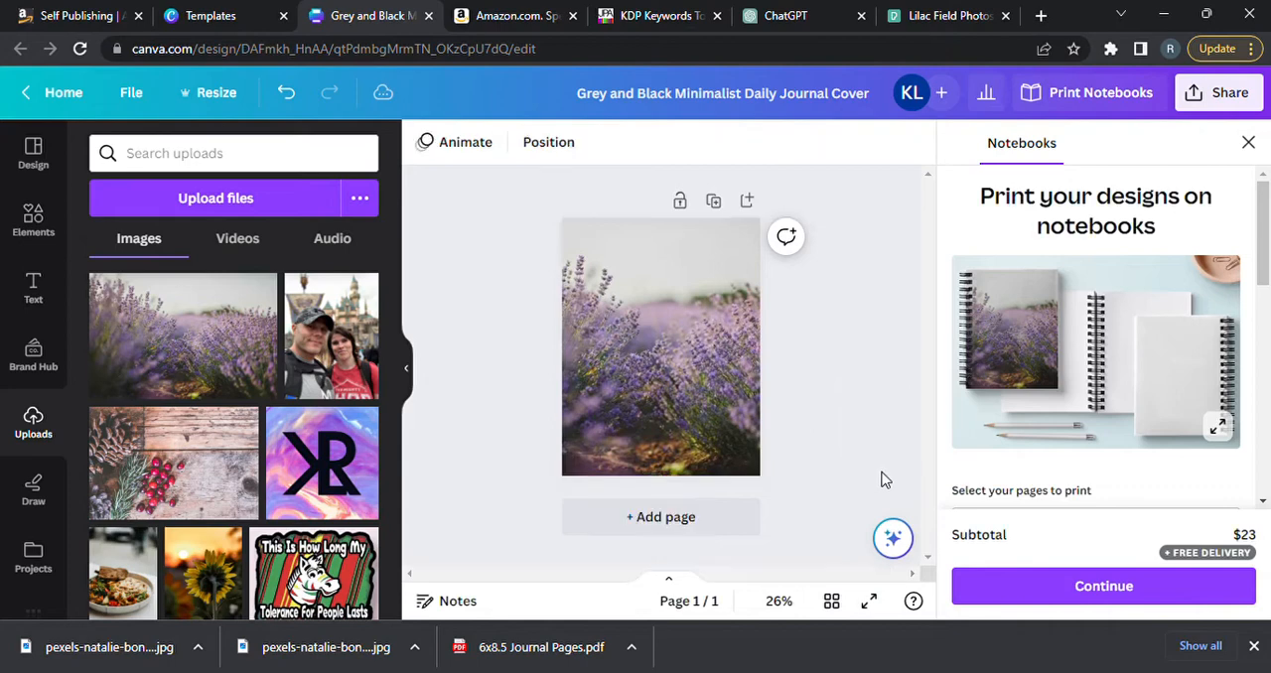
pyautogui.click(1249, 144)
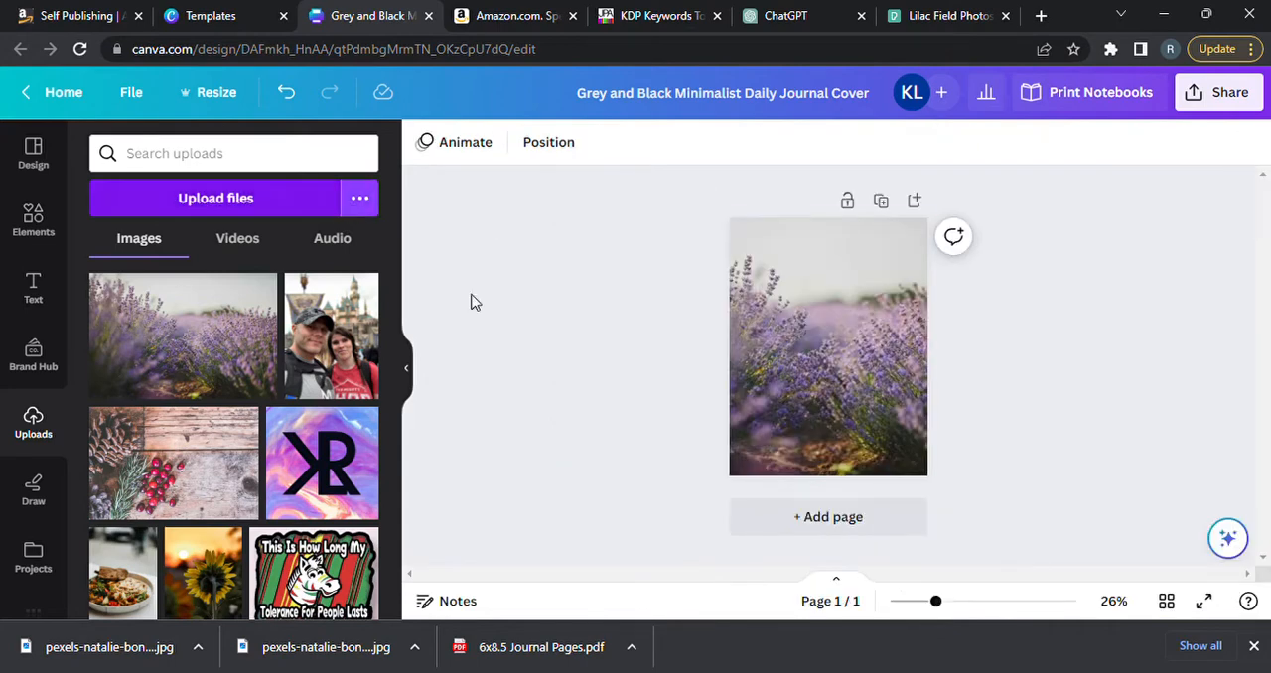
# Add a text box reading "Daily Journal" and move it into the pale sky in the upper part of the cover.
pyautogui.moveTo(938, 602)
pyautogui.mouseDown()
pyautogui.moveTo(982, 611)
pyautogui.moveTo(952, 607)
pyautogui.mouseUp()
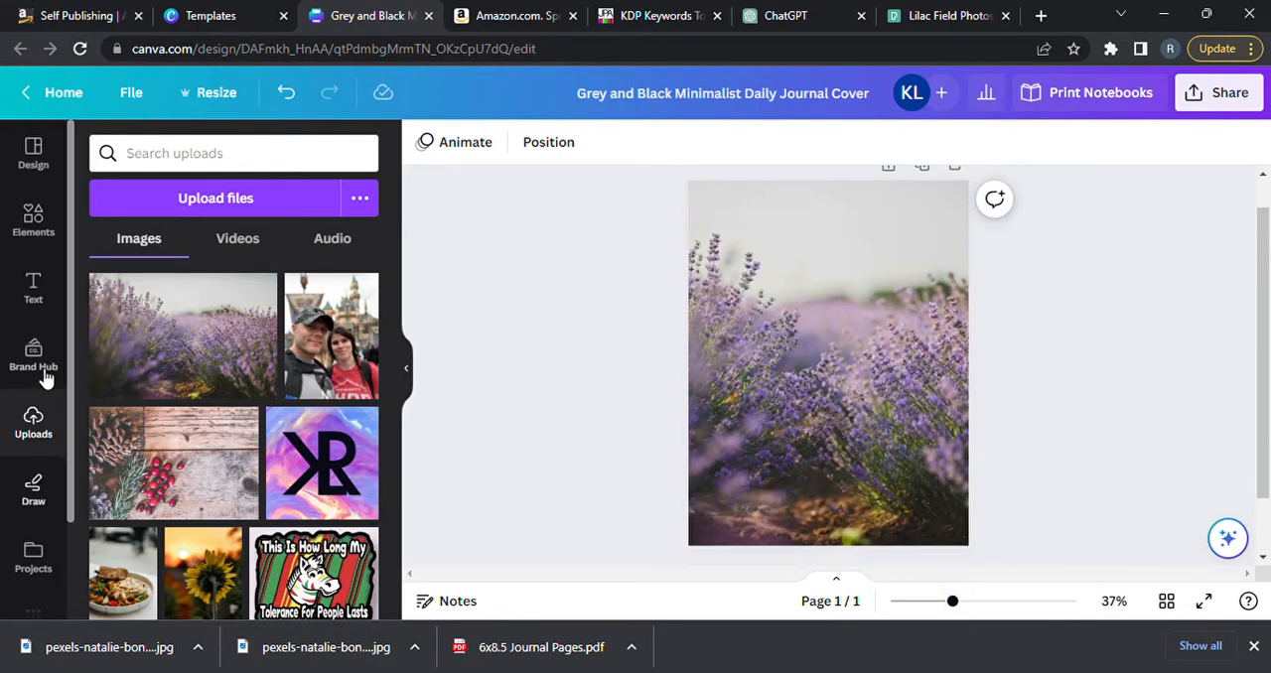
pyautogui.click(44, 308)
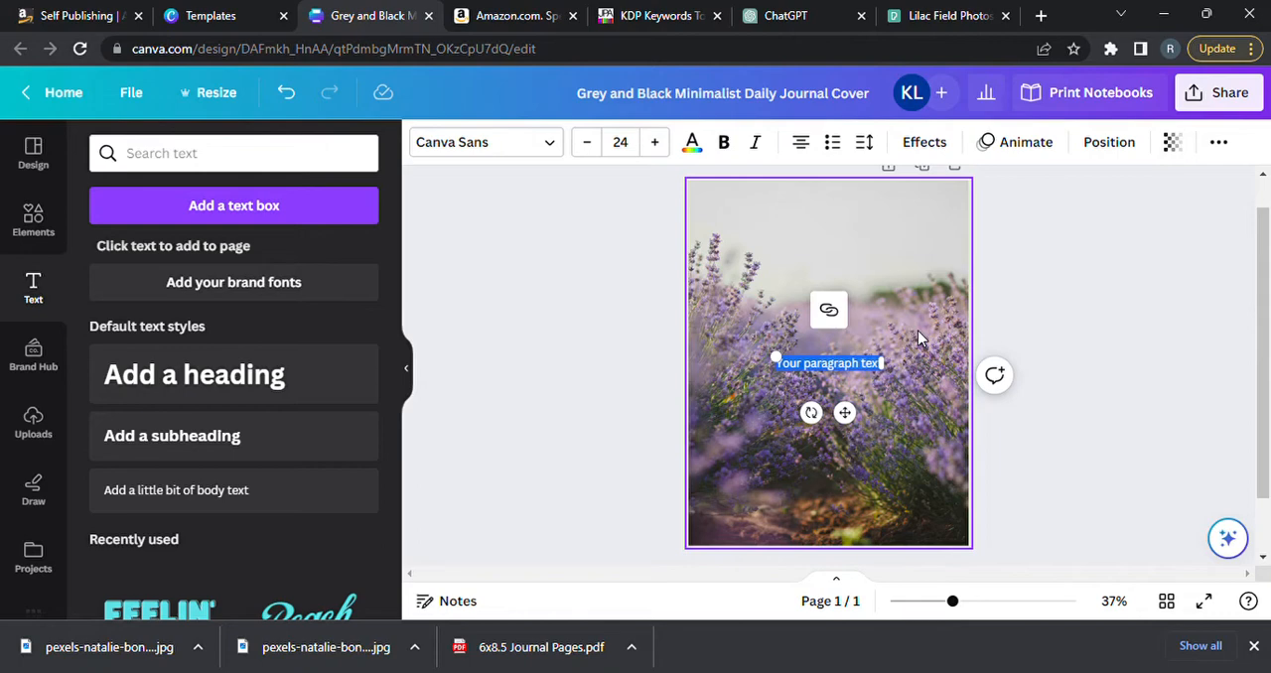
pyautogui.write('Daily Journal')
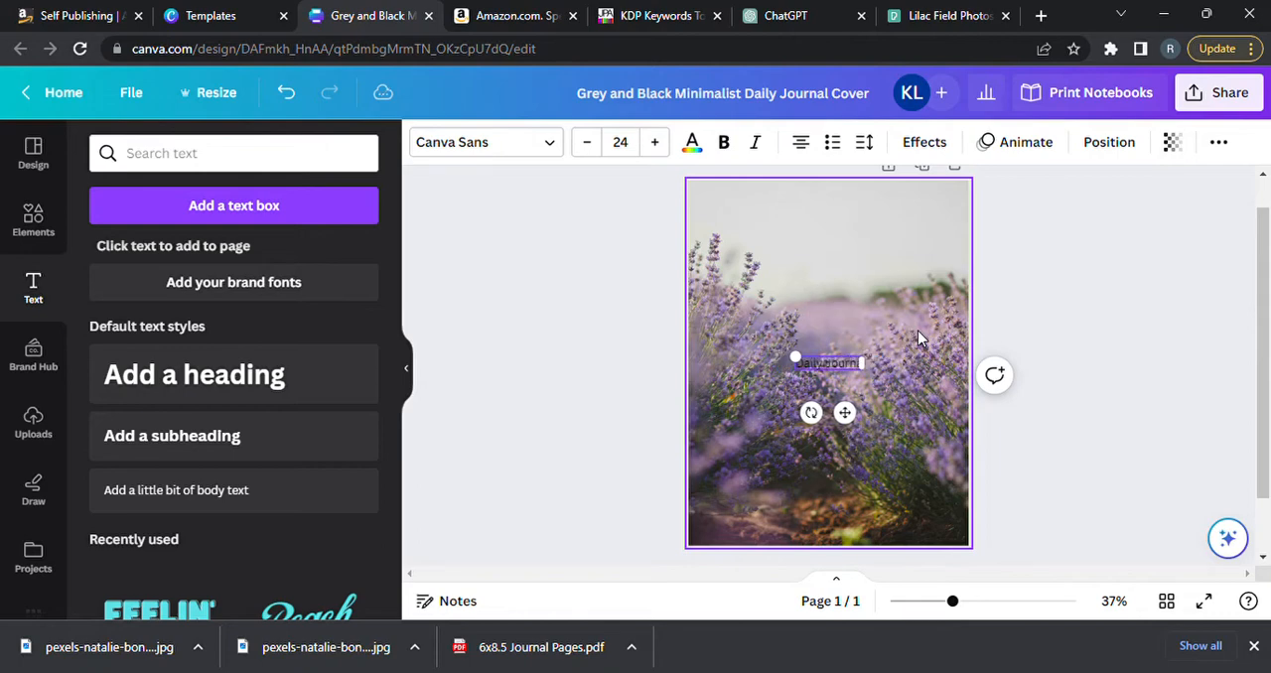
pyautogui.click(908, 343)
pyautogui.moveTo(839, 365); pyautogui.dragTo(776, 228)
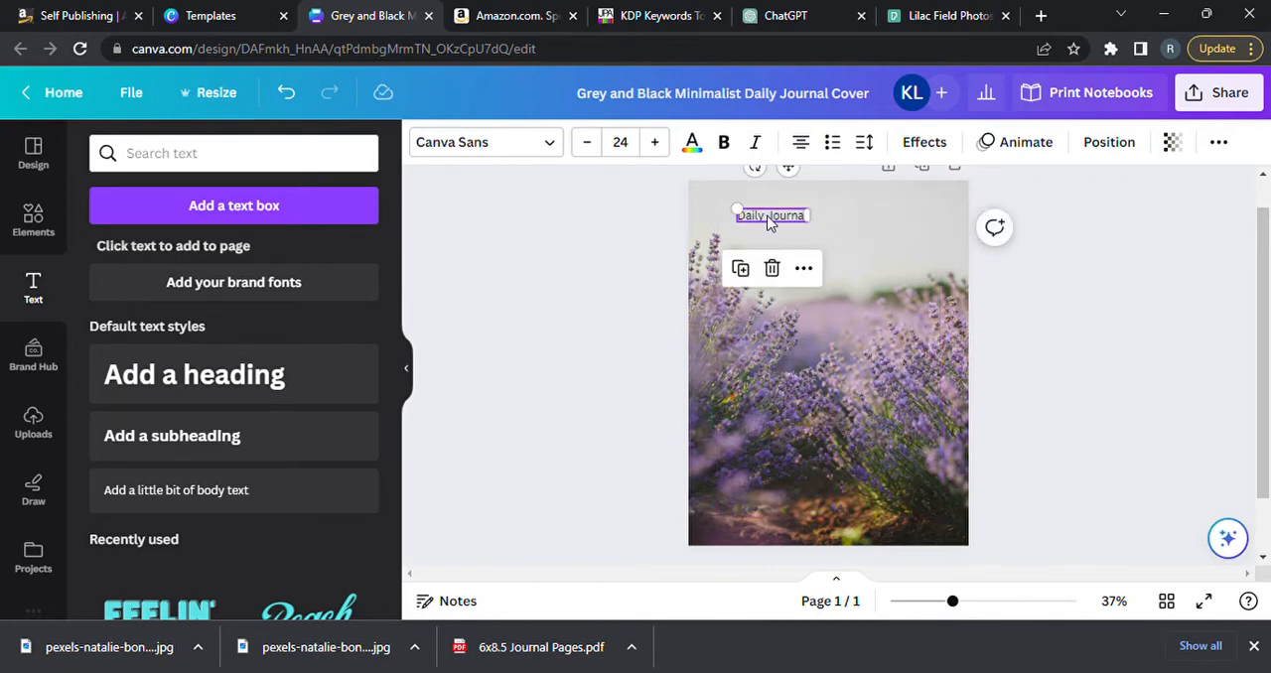
pyautogui.moveTo(783, 223)
pyautogui.mouseDown()
pyautogui.moveTo(772, 232)
pyautogui.moveTo(783, 235)
pyautogui.mouseUp()
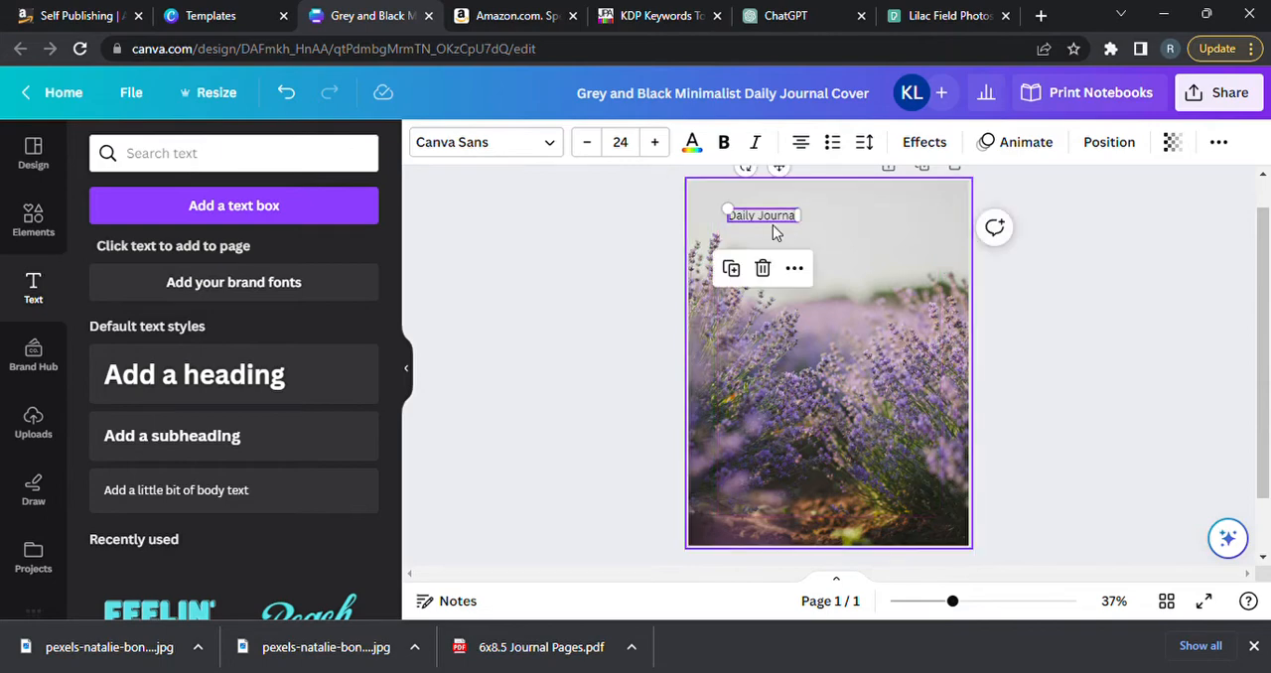
pyautogui.click(821, 247)
pyautogui.click(779, 227)
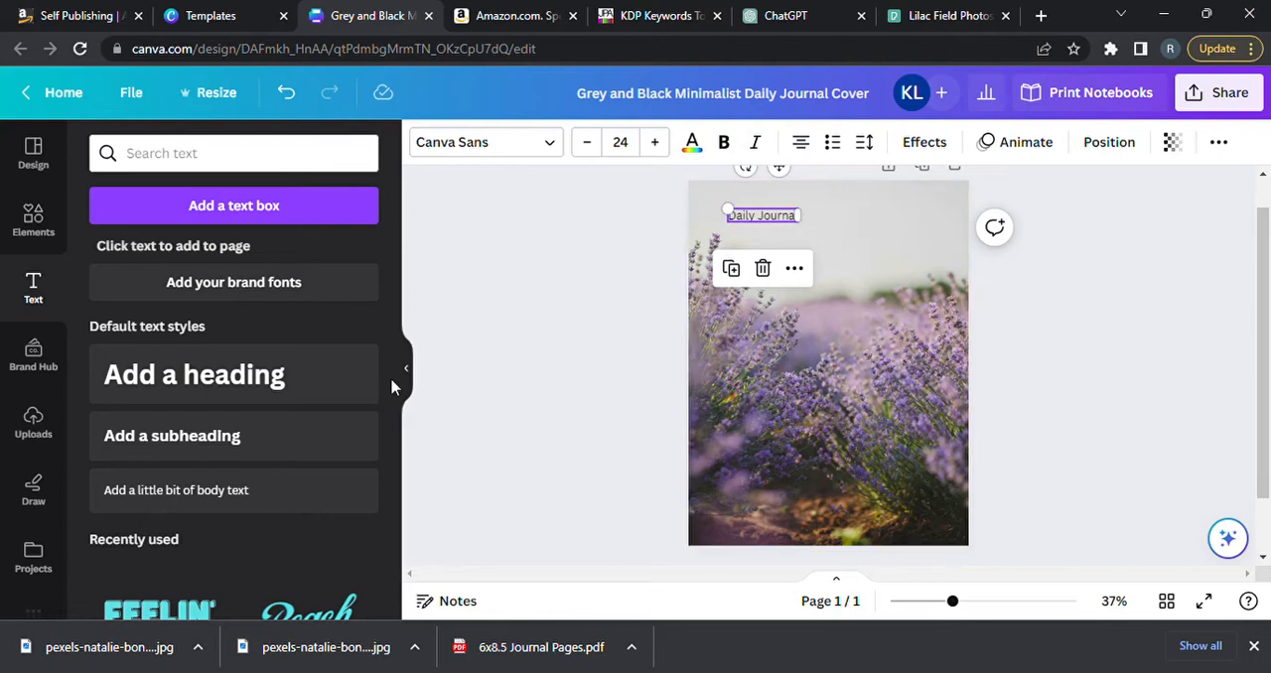
# Look through the text styles and fonts, and set the "Daily Journal" title's font to Books Script.
pyautogui.moveTo(392, 286); pyautogui.dragTo(399, 492)
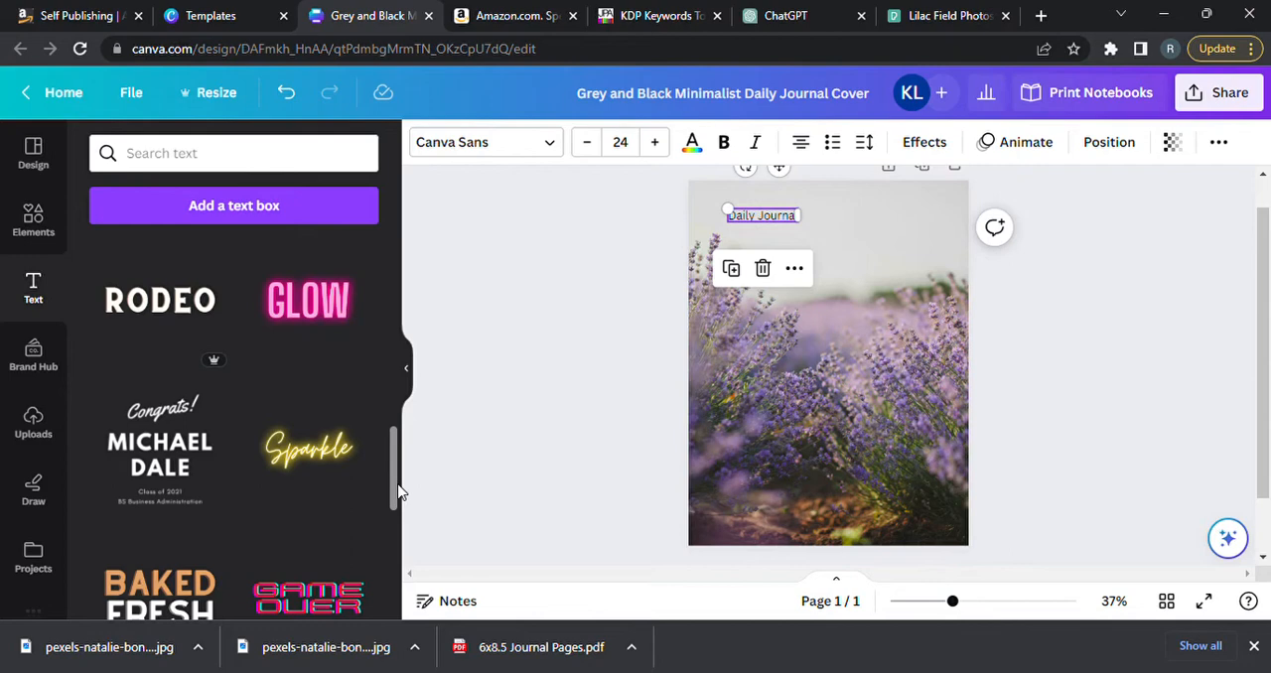
pyautogui.moveTo(400, 492); pyautogui.dragTo(397, 242)
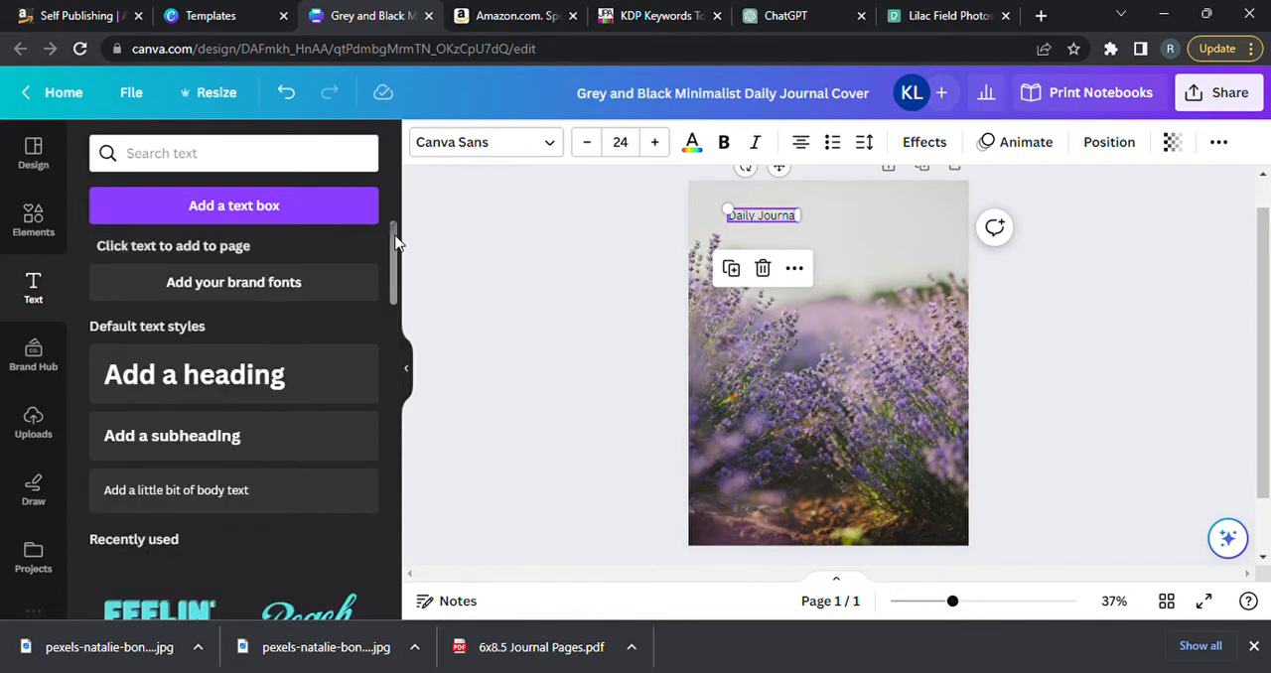
pyautogui.click(558, 144)
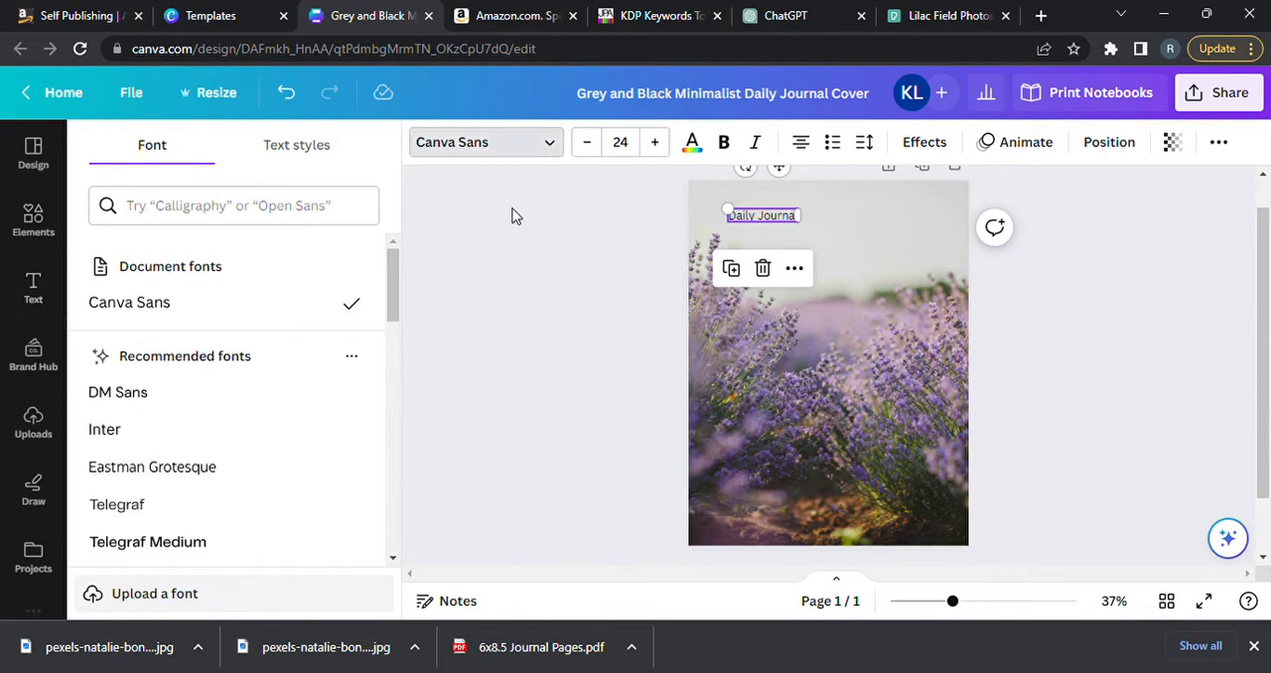
pyautogui.moveTo(397, 290); pyautogui.dragTo(393, 357)
pyautogui.click(115, 336)
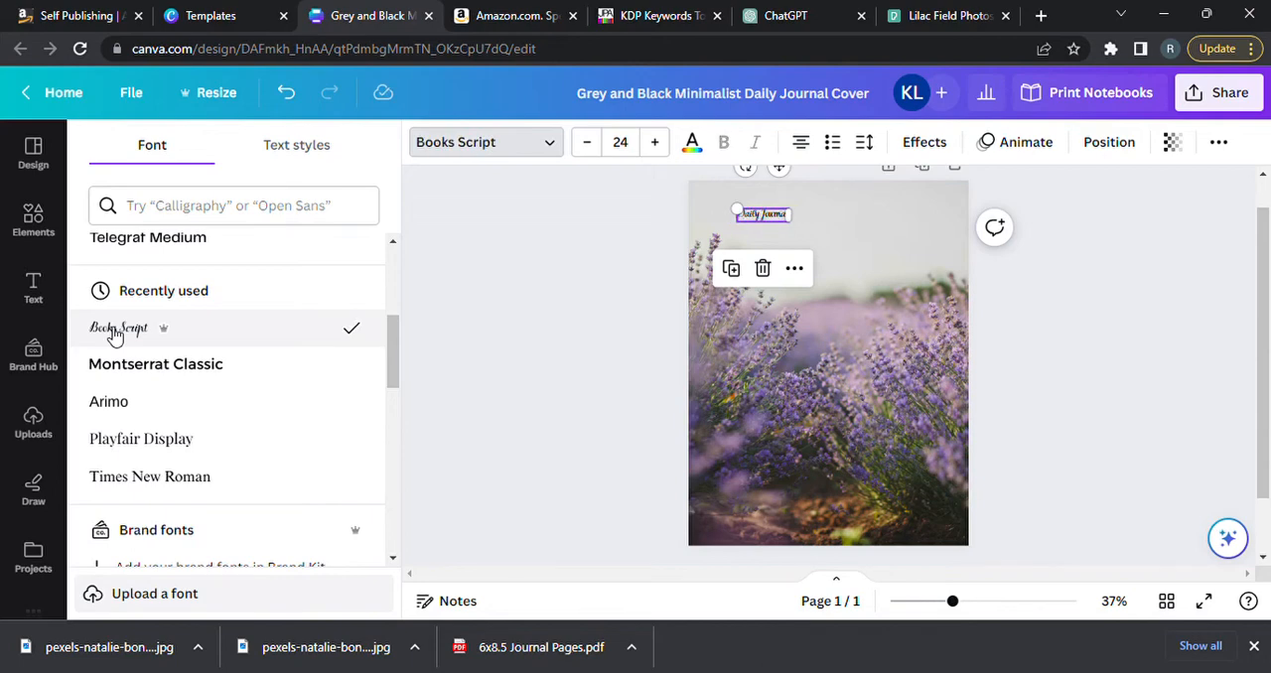
pyautogui.click(866, 289)
pyautogui.click(770, 218)
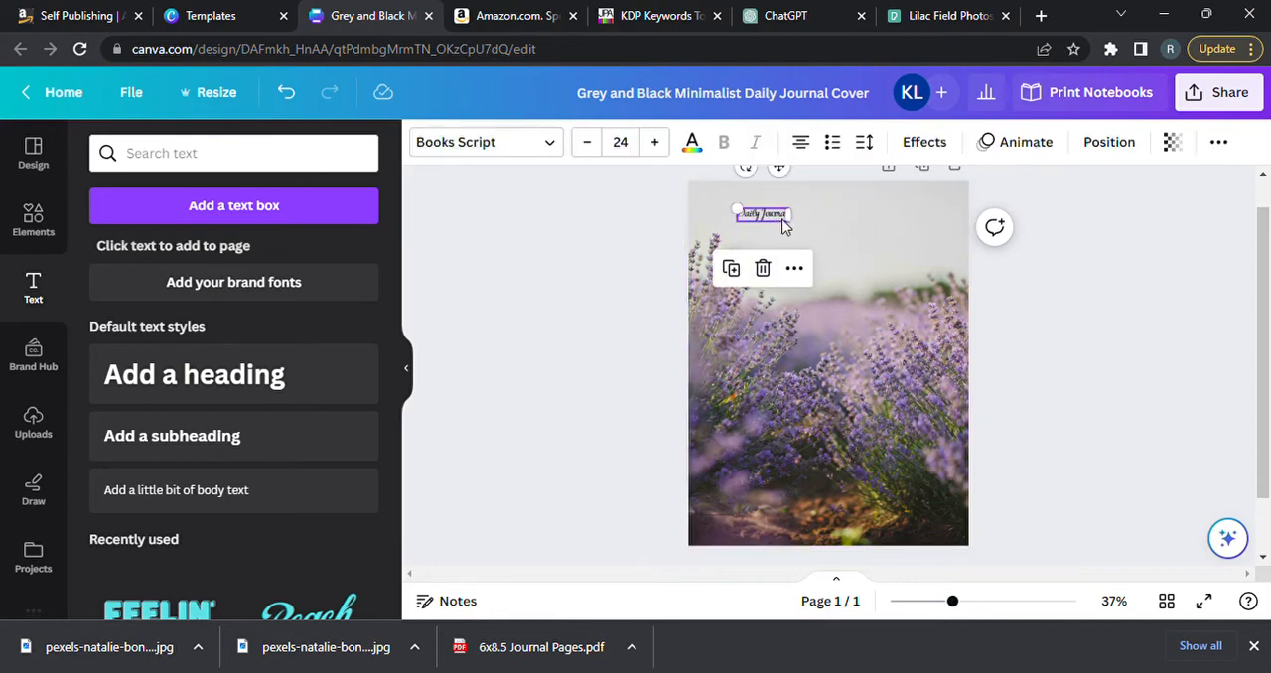
# Enlarge the "Daily Journal" title in repeated size increments and center it in the sky above the lavender.
pyautogui.moveTo(784, 226); pyautogui.dragTo(799, 227)
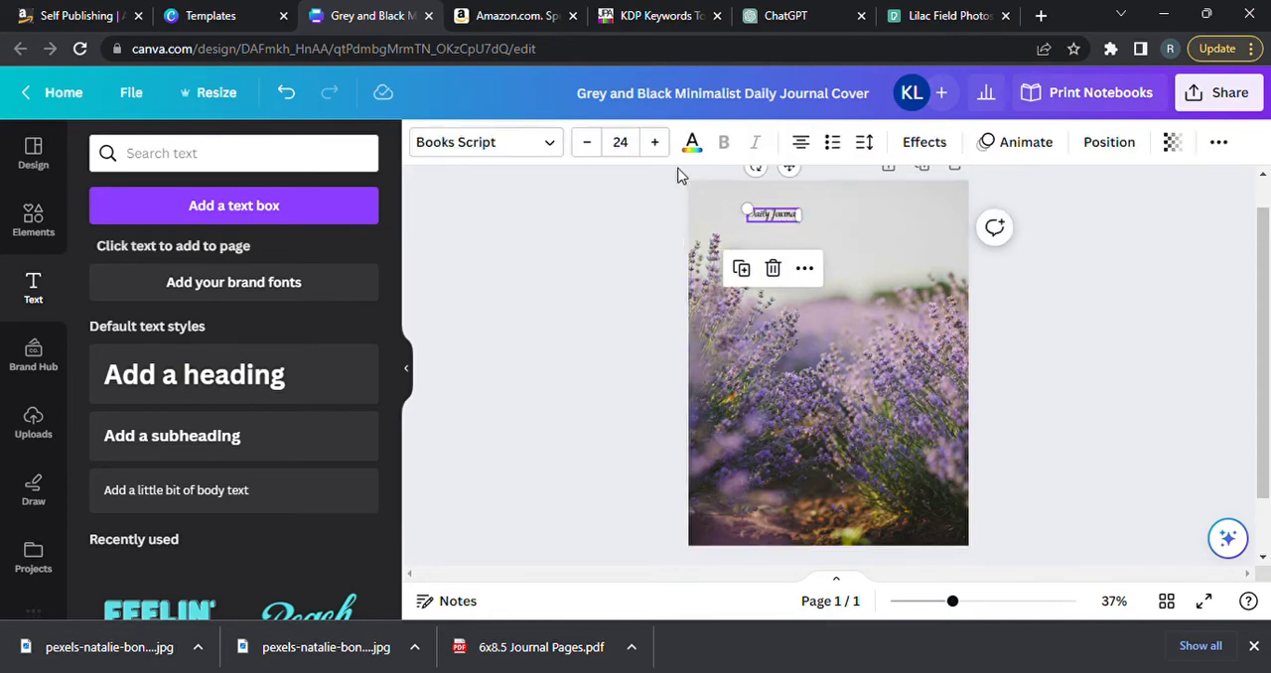
pyautogui.click(661, 145)
pyautogui.click(662, 145)
pyautogui.click(662, 145)
pyautogui.click(661, 145)
pyautogui.click(661, 145)
pyautogui.click(656, 143)
pyautogui.click(655, 143)
pyautogui.click(656, 143)
pyautogui.click(656, 143)
pyautogui.click(655, 143)
pyautogui.click(656, 143)
pyautogui.click(656, 143)
pyautogui.click(656, 143)
pyautogui.moveTo(813, 235); pyautogui.dragTo(868, 249)
pyautogui.click(1118, 344)
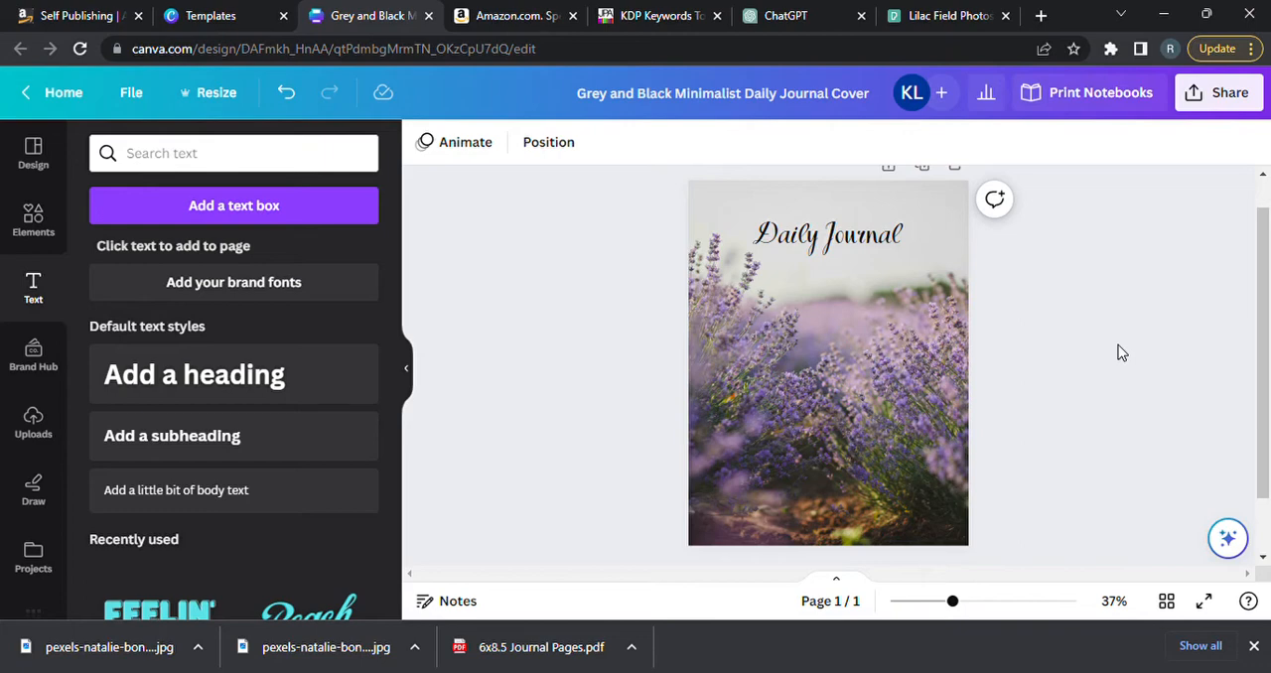
# Try grey and photo-based swatches on the "Daily Journal" title and recolor it light purple from the default solid colors.
pyautogui.click(864, 237)
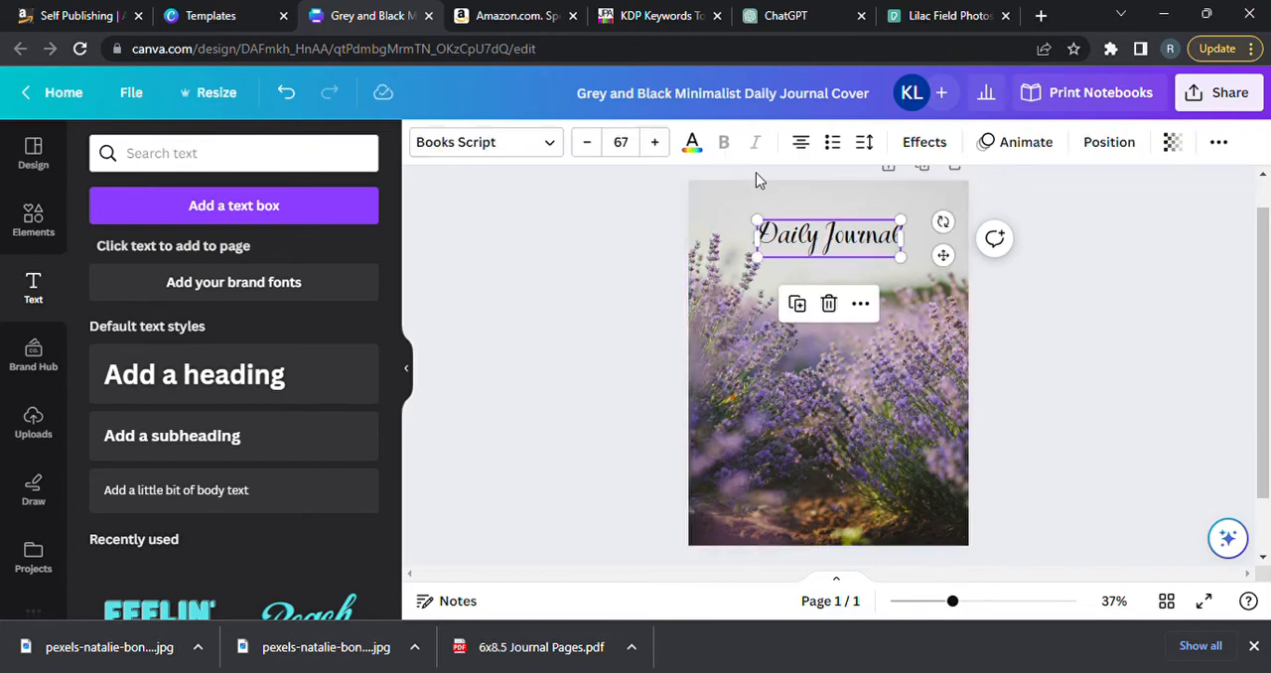
pyautogui.click(692, 144)
pyautogui.click(212, 257)
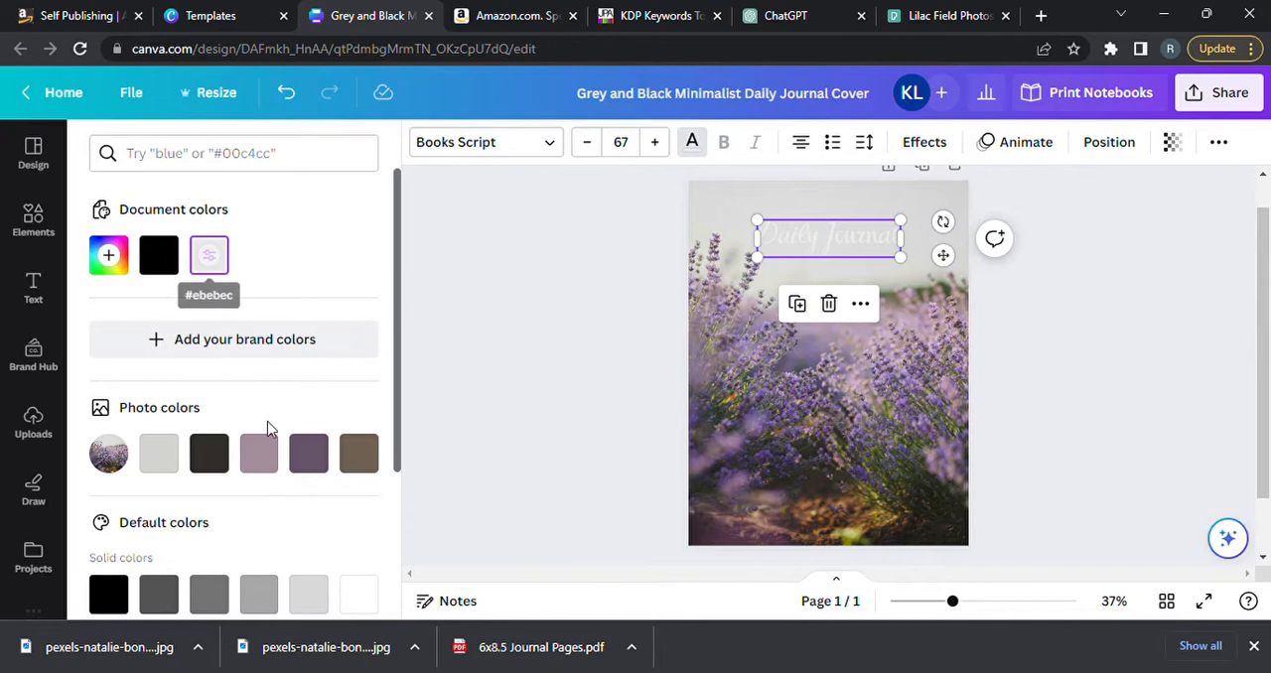
pyautogui.click(270, 467)
pyautogui.click(316, 471)
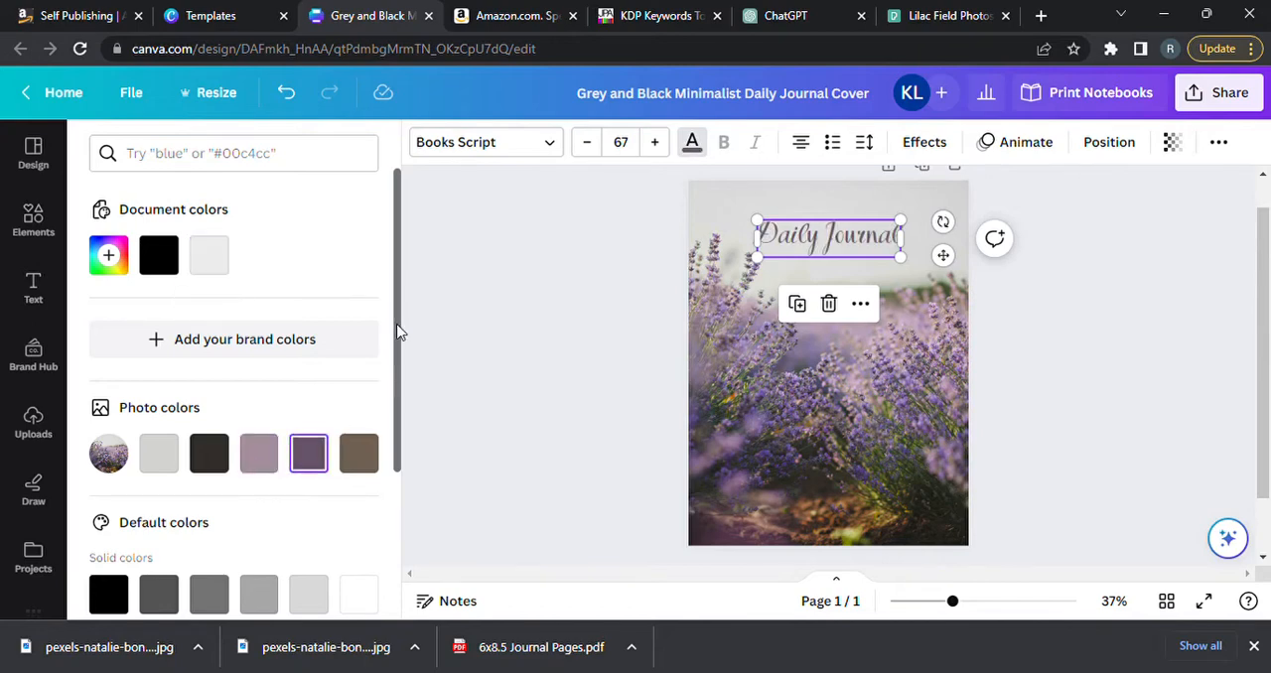
pyautogui.moveTo(397, 315); pyautogui.dragTo(397, 459)
pyautogui.click(270, 426)
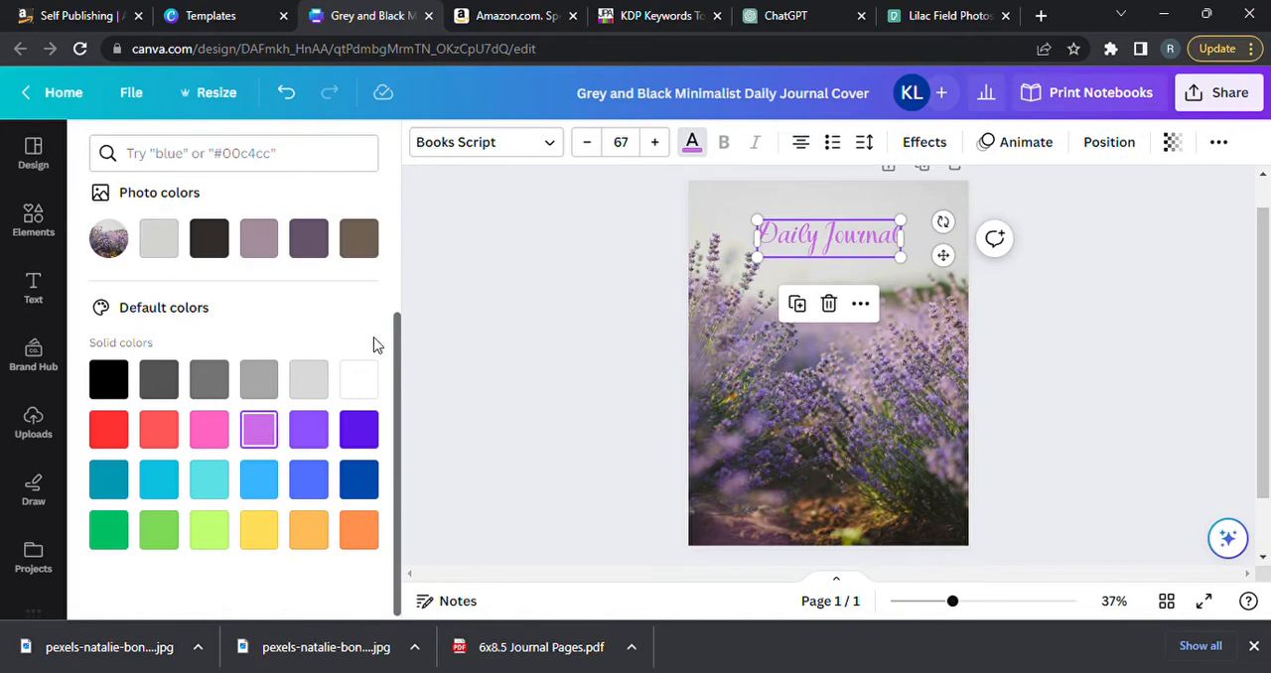
# Deepen the title's light purple to a more saturated, vivid custom purple and deselect the text.
pyautogui.moveTo(402, 349); pyautogui.dragTo(400, 210)
pyautogui.click(127, 271)
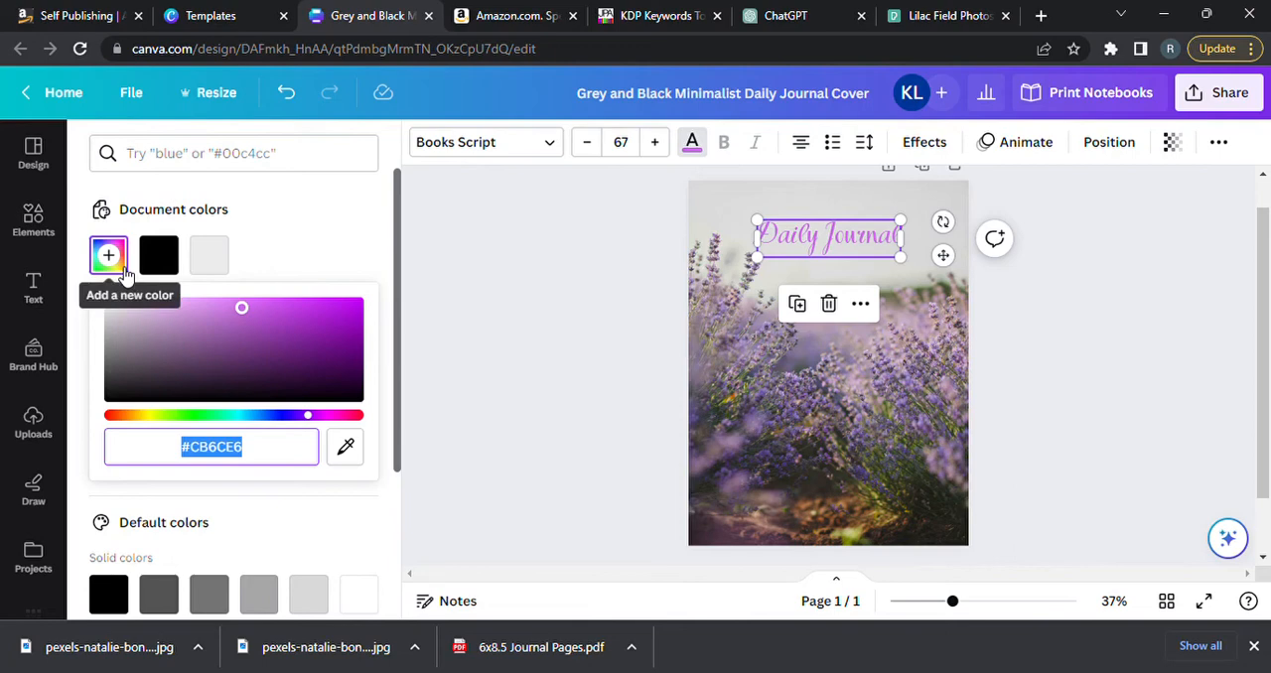
pyautogui.moveTo(243, 310); pyautogui.dragTo(346, 306)
pyautogui.click(1083, 366)
pyautogui.click(1086, 362)
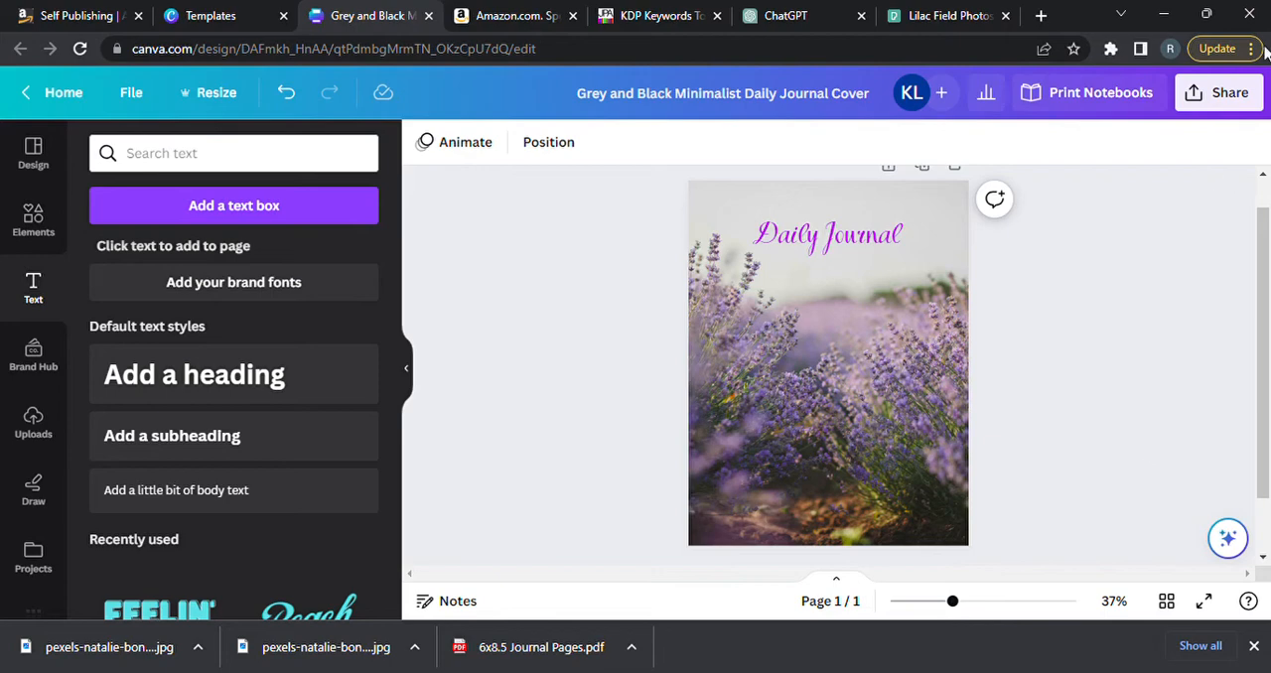
# Download the finished journal cover as a PNG at size 1.
pyautogui.click(1220, 92)
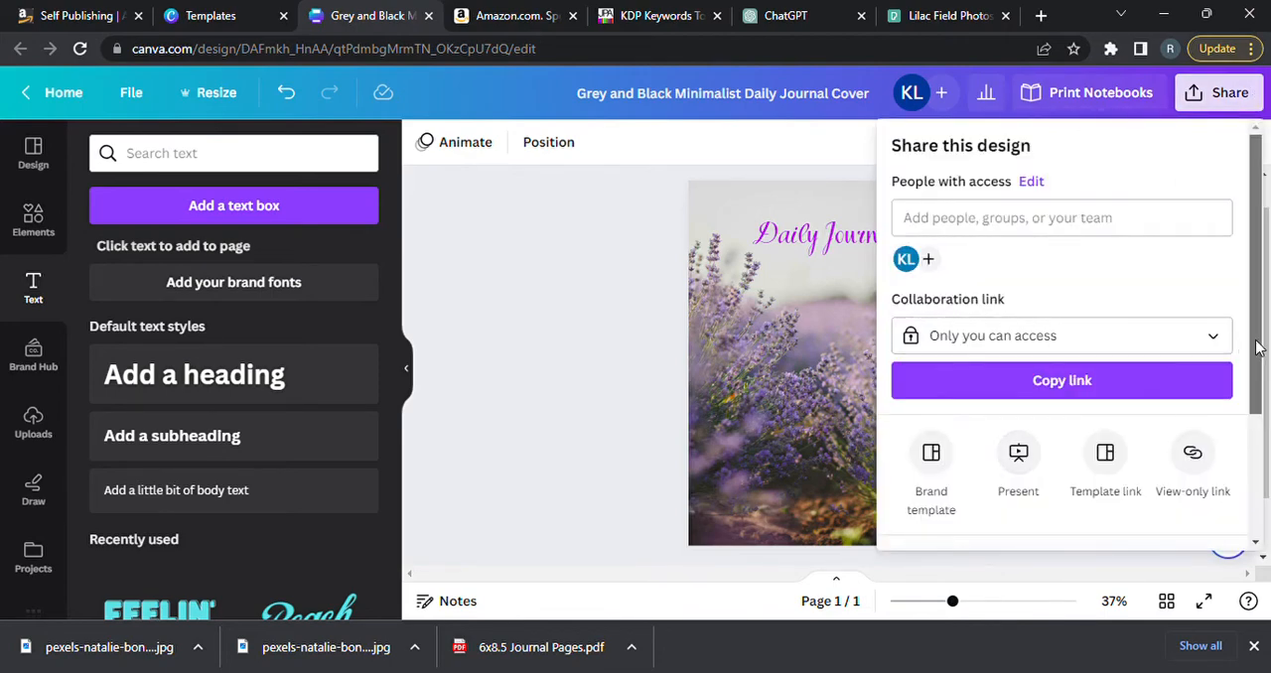
pyautogui.scroll(-2, 1247, 343)
pyautogui.click(1116, 429)
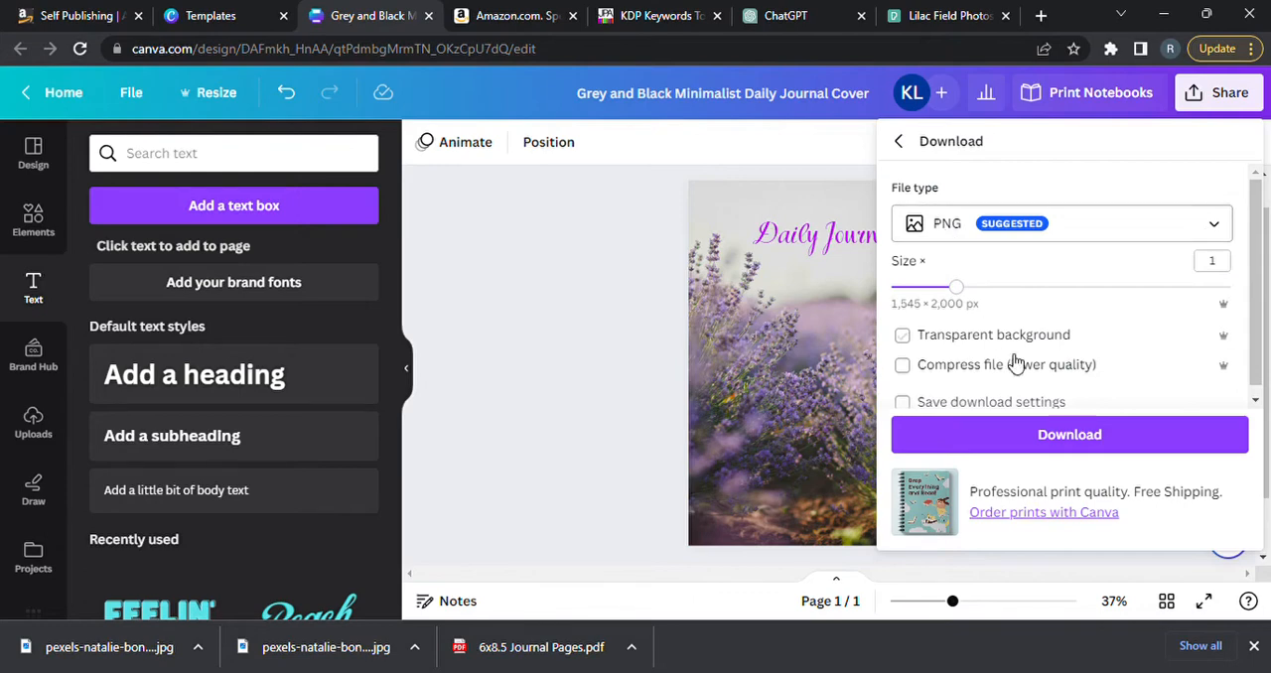
pyautogui.click(1068, 434)
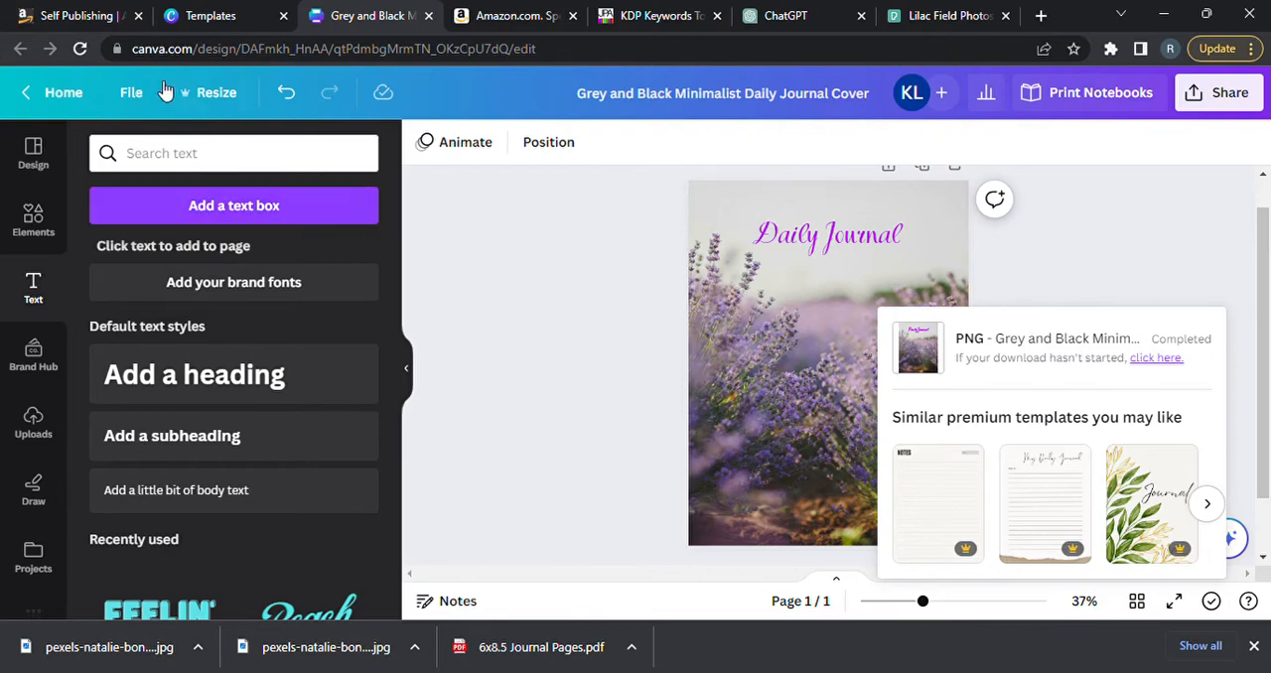
# Switch to the Kindle Direct Publishing site, open its sign-in form and enter the account e-mail.
pyautogui.click(80, 28)
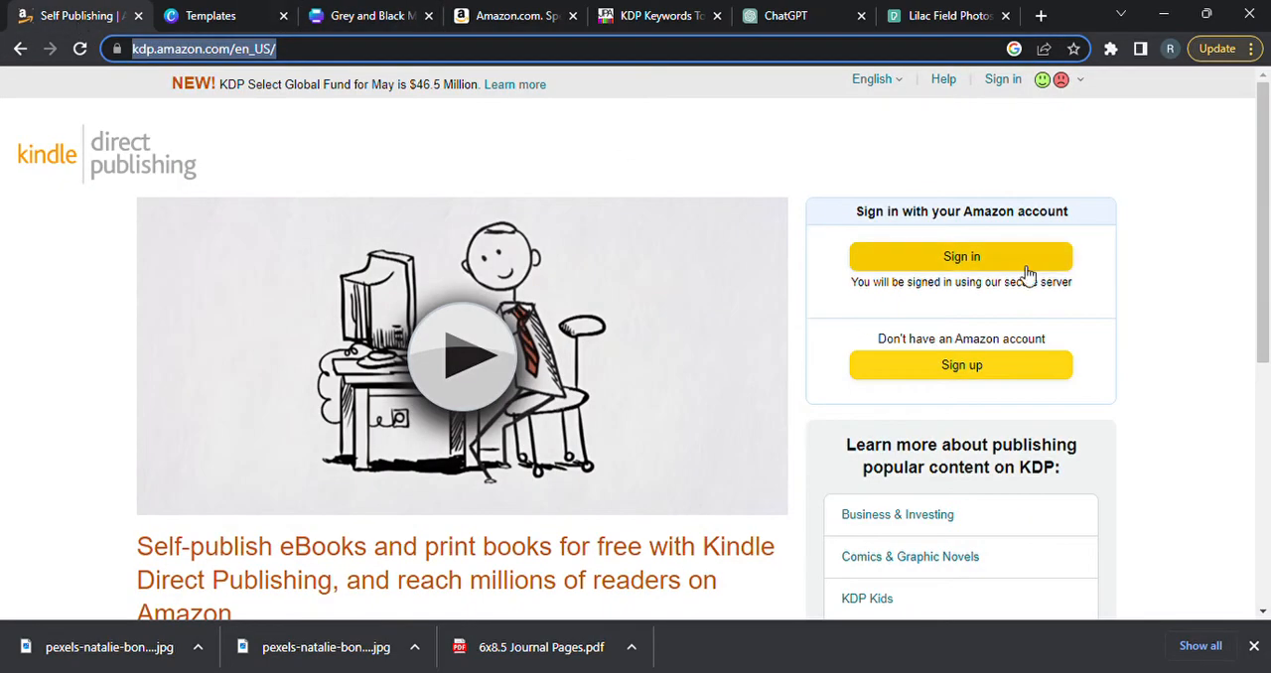
pyautogui.click(988, 266)
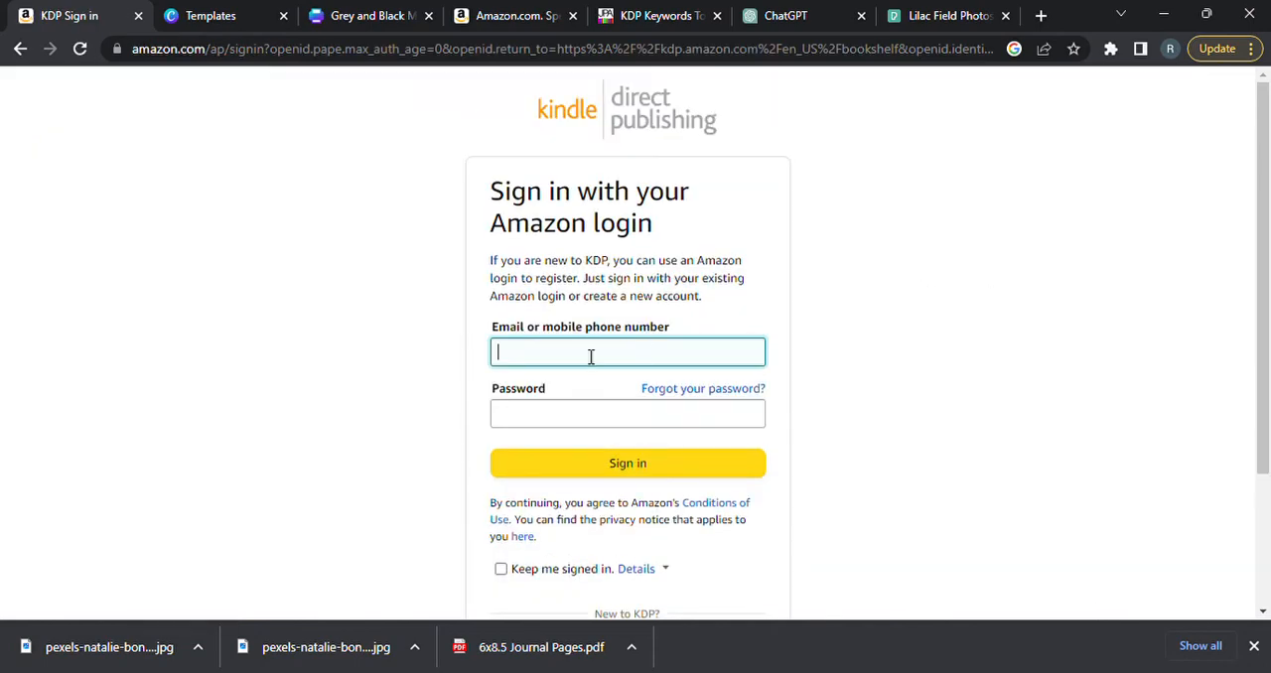
pyautogui.press('Tab')
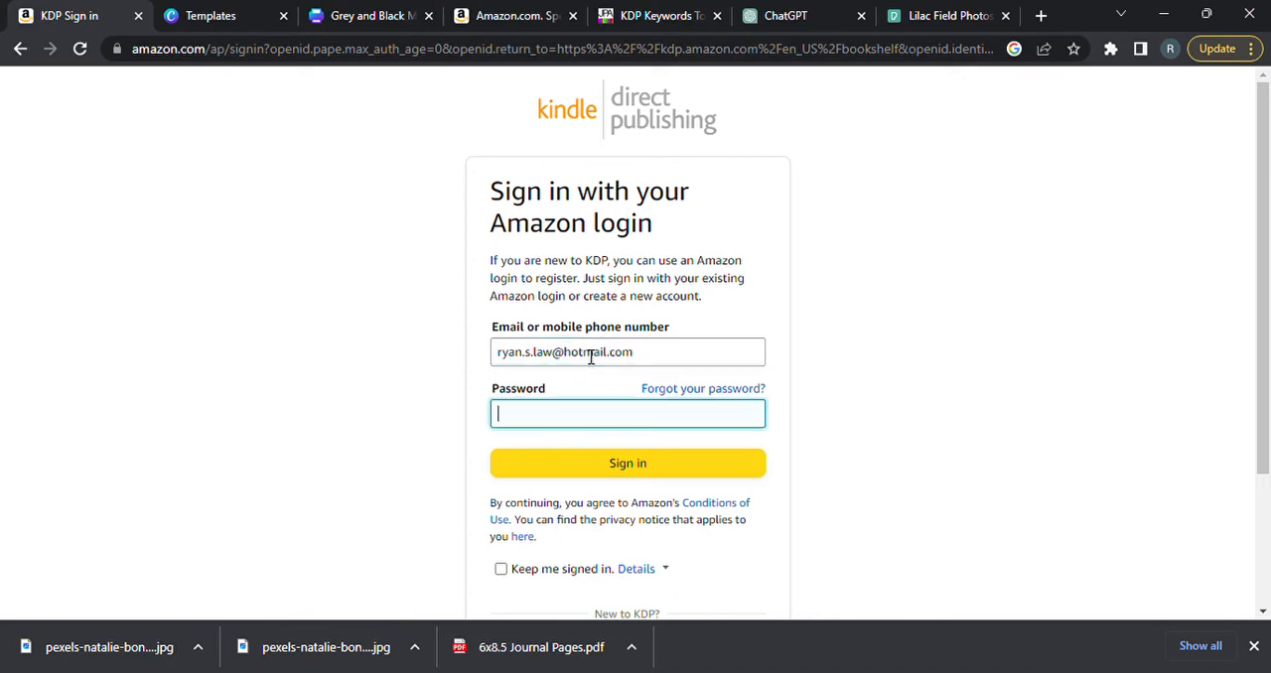
# Enter the account password, correcting it as needed, and sign in to the KDP bookshelf.
pyautogui.write('••••••••')
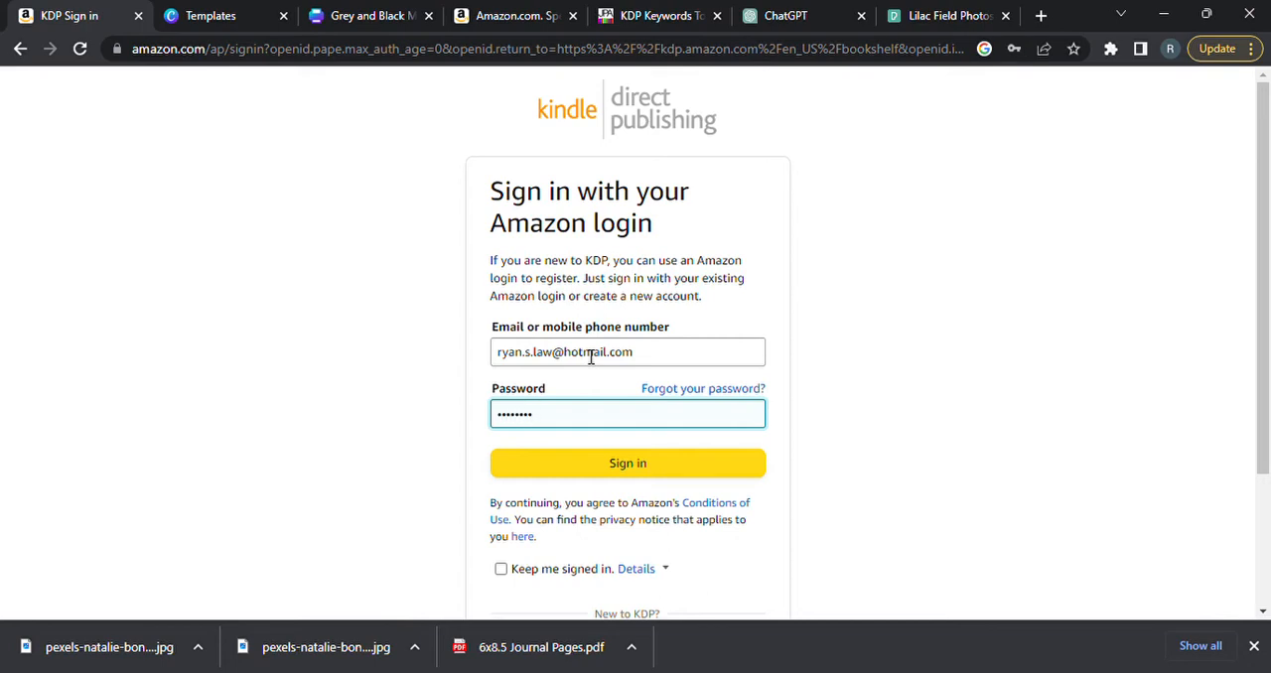
pyautogui.write('••••••')
pyautogui.press('BackSpace')
pyautogui.press('BackSpace')
pyautogui.press('BackSpace')
pyautogui.press('BackSpace')
pyautogui.press('BackSpace')
pyautogui.press('BackSpace')
pyautogui.press('BackSpace')
pyautogui.press('BackSpace')
pyautogui.press('BackSpace')
pyautogui.press('BackSpace')
pyautogui.press('BackSpace')
pyautogui.press('BackSpace')
pyautogui.press('BackSpace')
pyautogui.press('BackSpace')
pyautogui.write('••••••••••••••••')
pyautogui.click(625, 467)
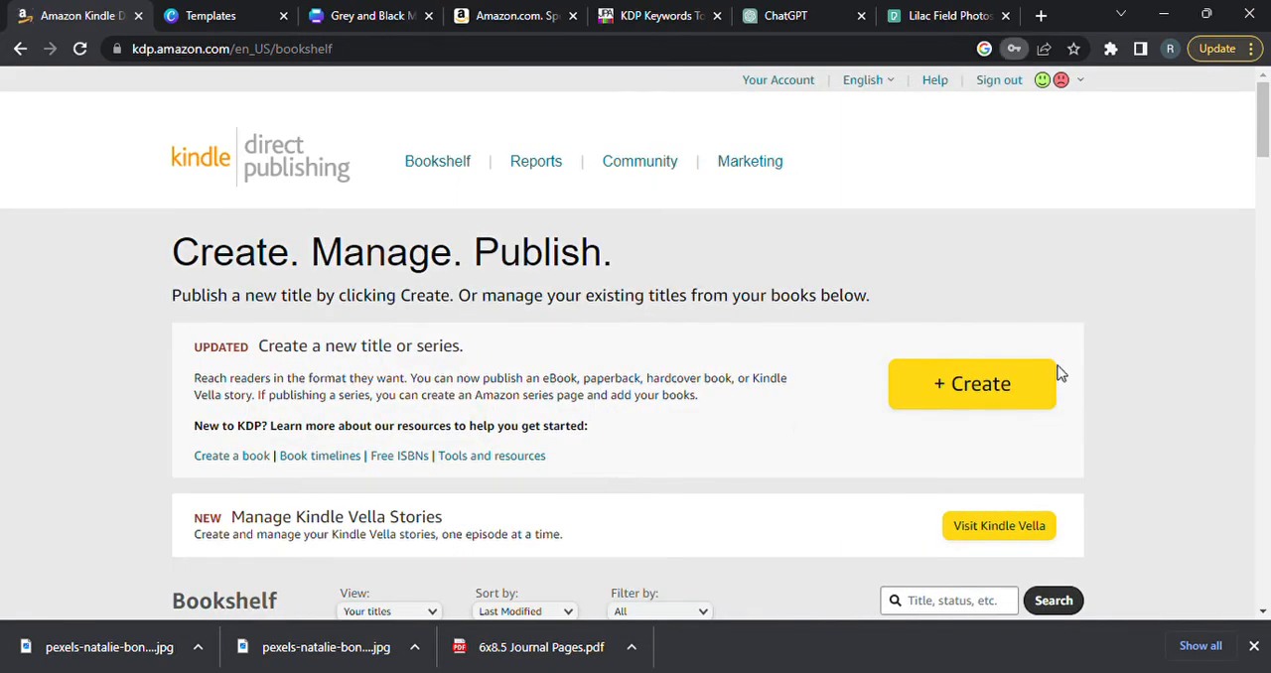
# Glance over the bookshelf and start creating a new paperback title.
pyautogui.moveTo(1267, 142); pyautogui.dragTo(1267, 162)
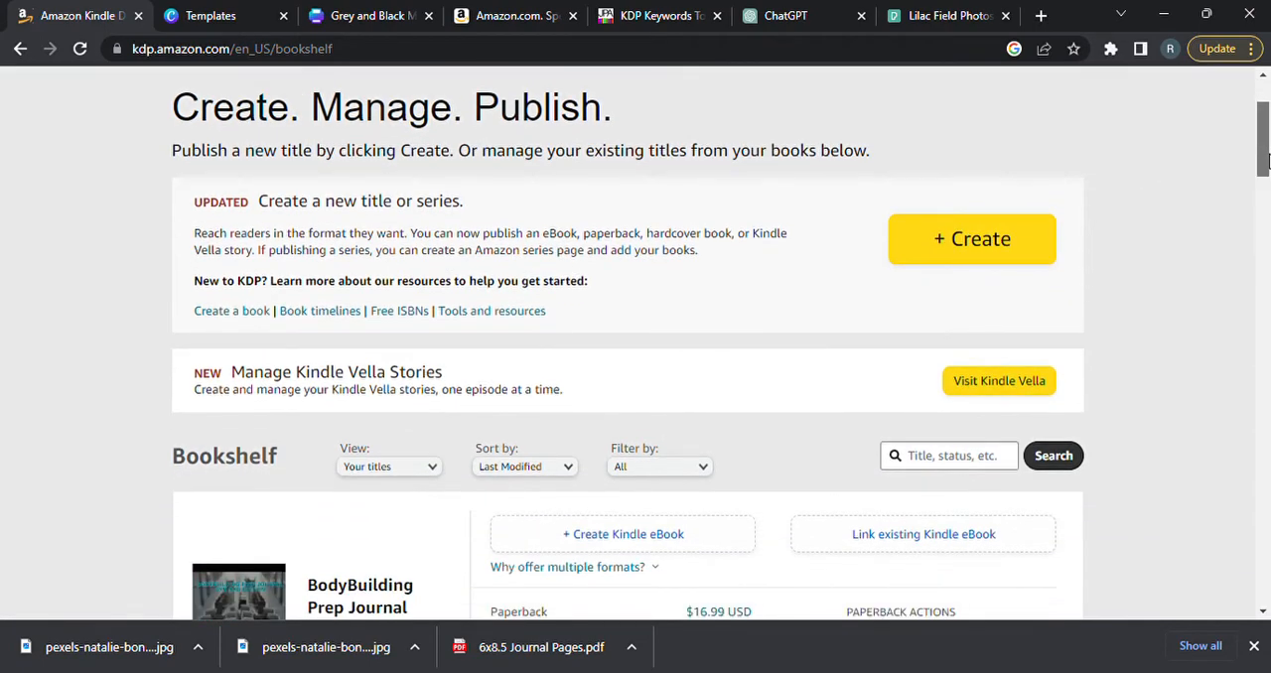
pyautogui.moveTo(1268, 162)
pyautogui.mouseDown()
pyautogui.moveTo(1266, 568)
pyautogui.moveTo(1266, 121)
pyautogui.mouseUp()
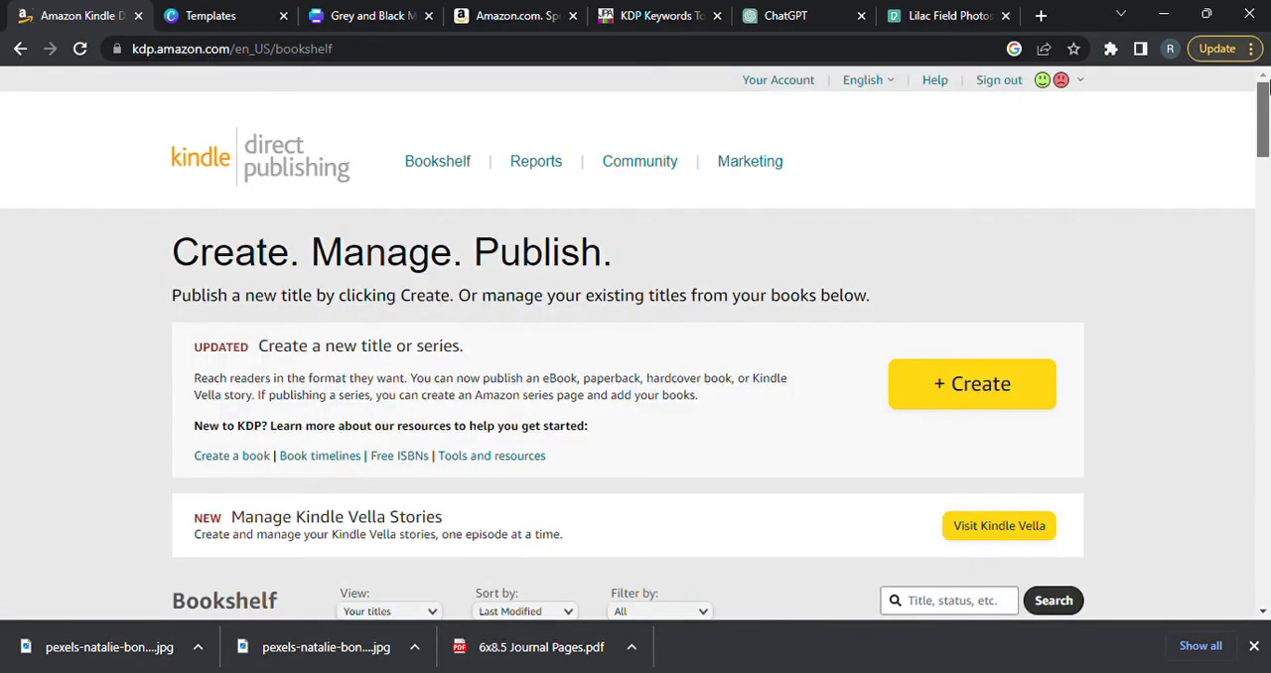
pyautogui.click(988, 399)
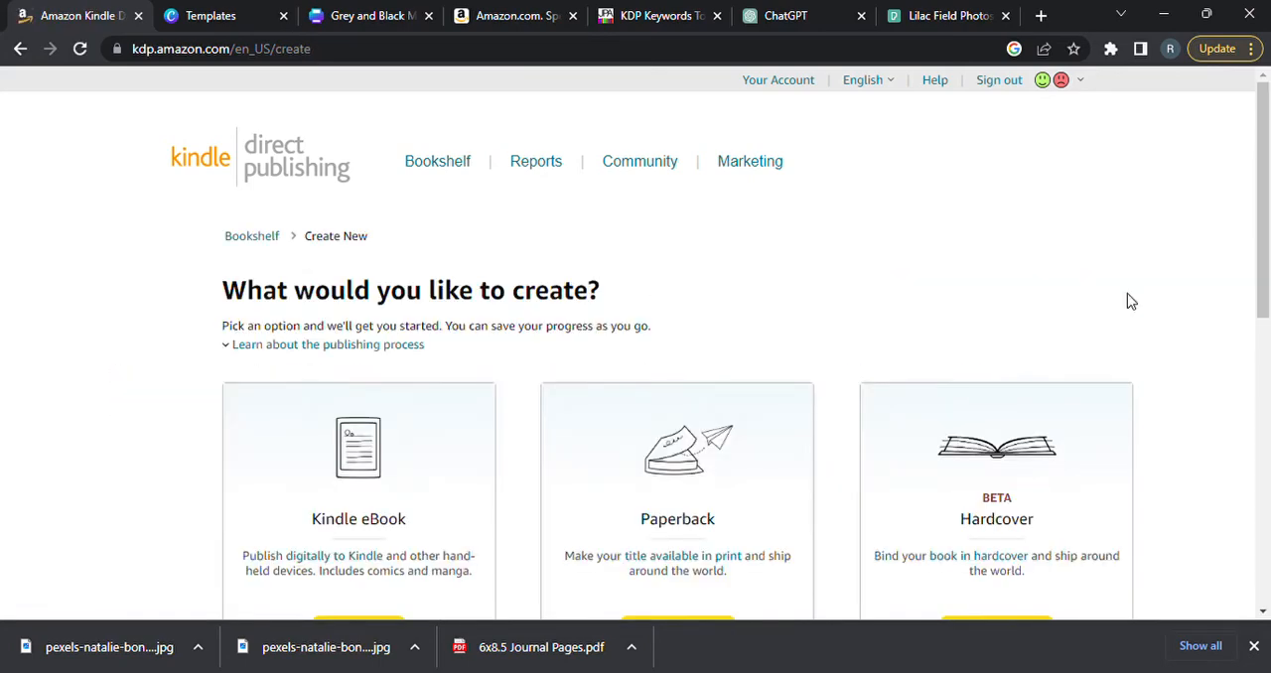
pyautogui.scroll(-1, 1270, 224)
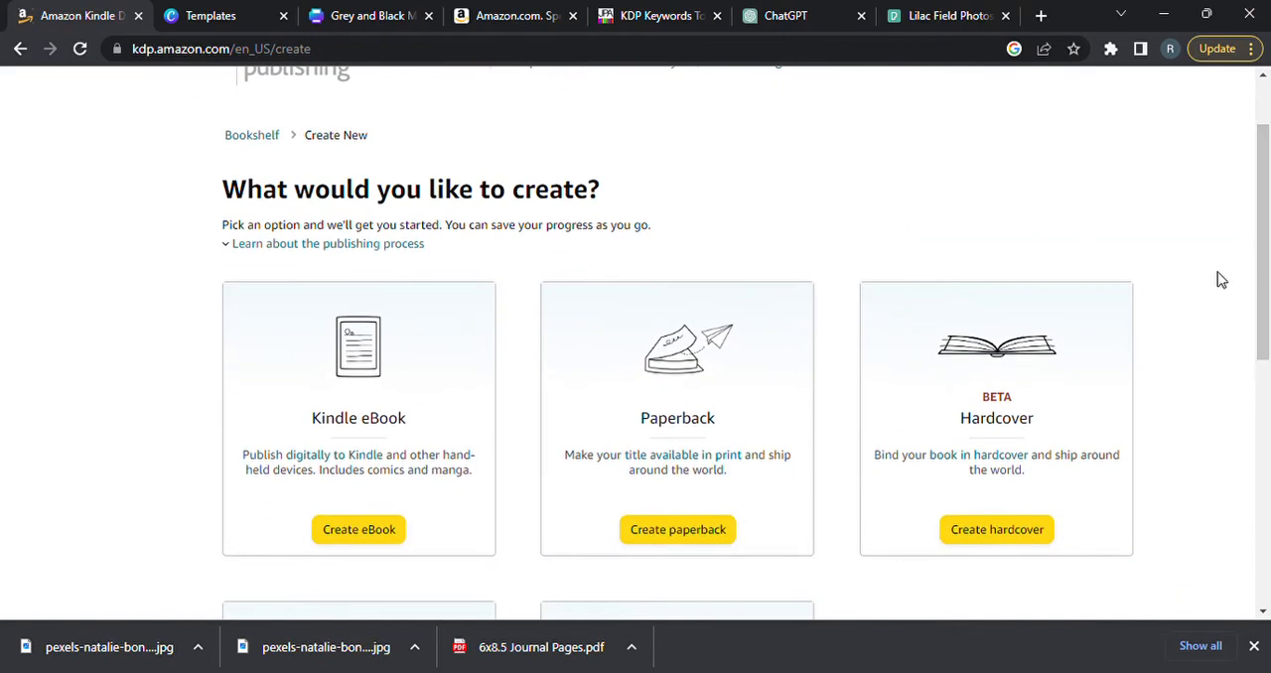
pyautogui.click(675, 531)
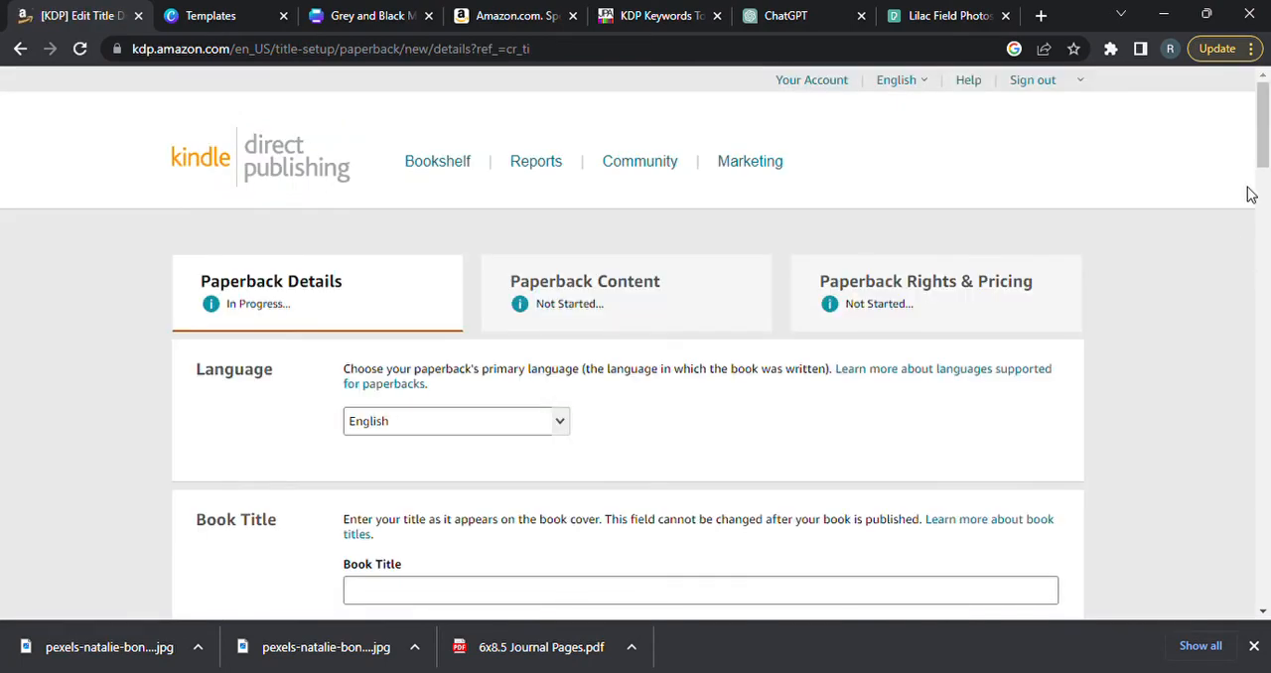
# Enter "Daily Journal" as the paperback's book title, keeping English as its language.
pyautogui.scroll(-3, 1267, 125)
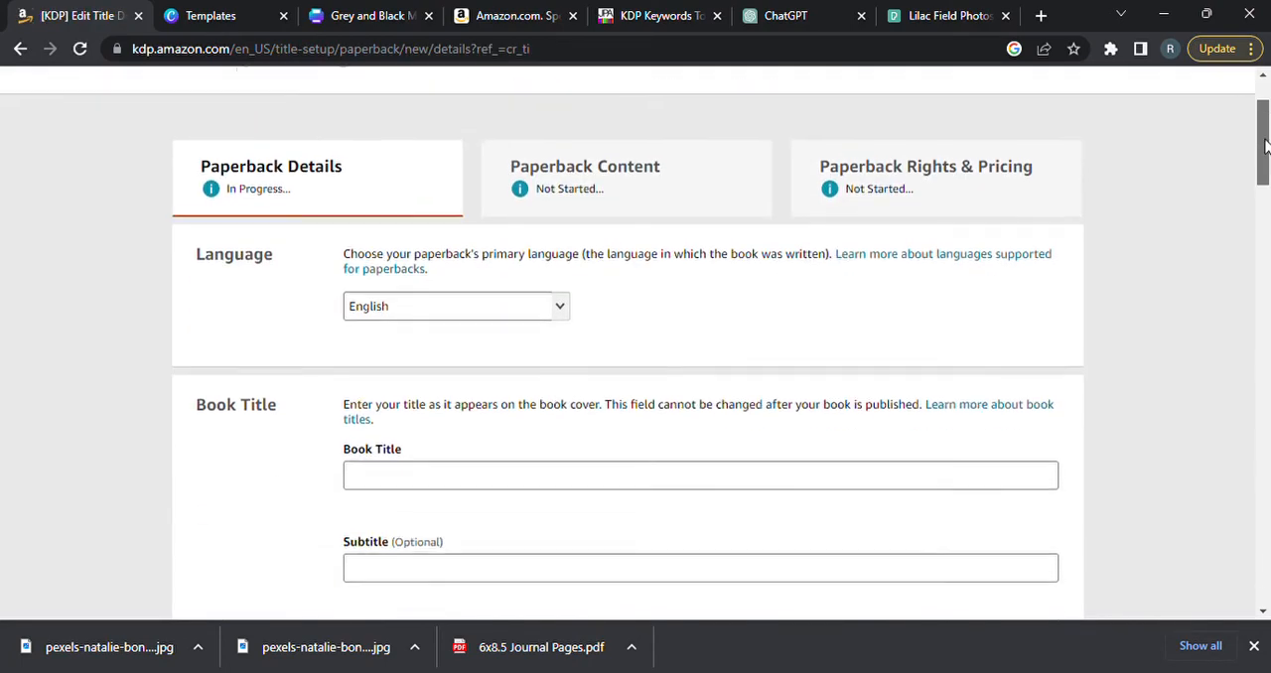
pyautogui.click(470, 373)
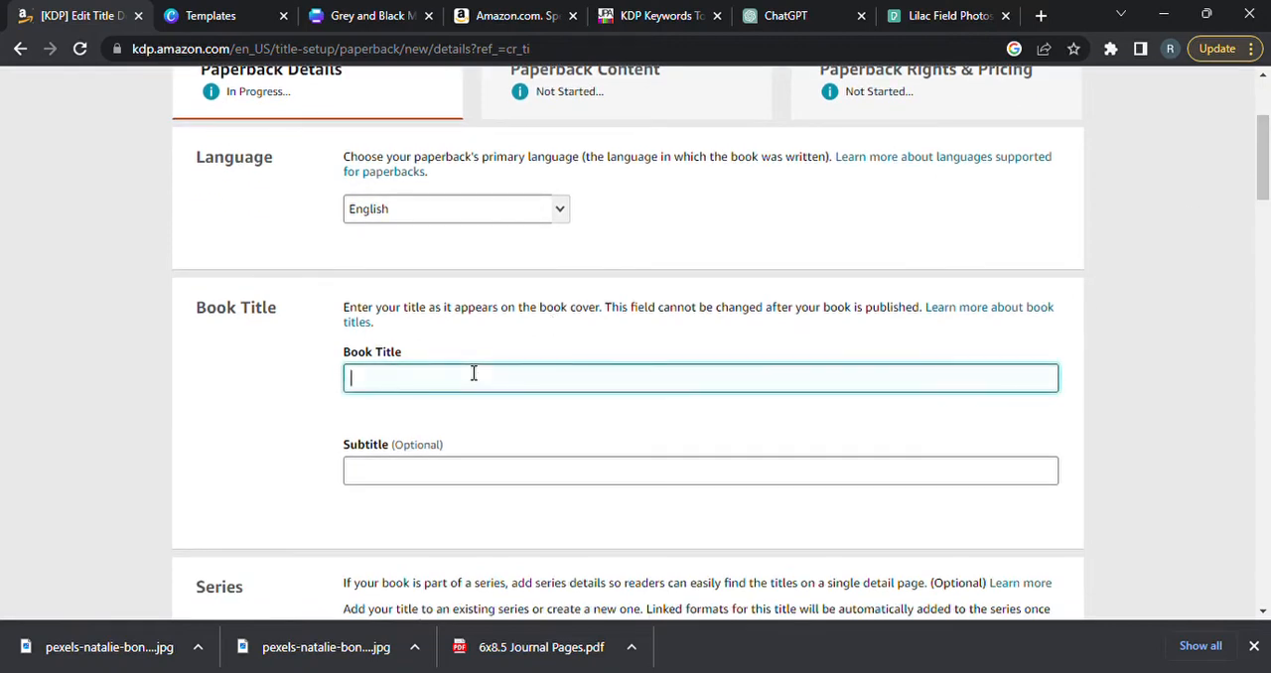
pyautogui.write('Daily Journal')
# Skip the subtitle, series and edition number, and enter the primary author's pen name as the last name.
pyautogui.moveTo(1261, 188); pyautogui.dragTo(1266, 230)
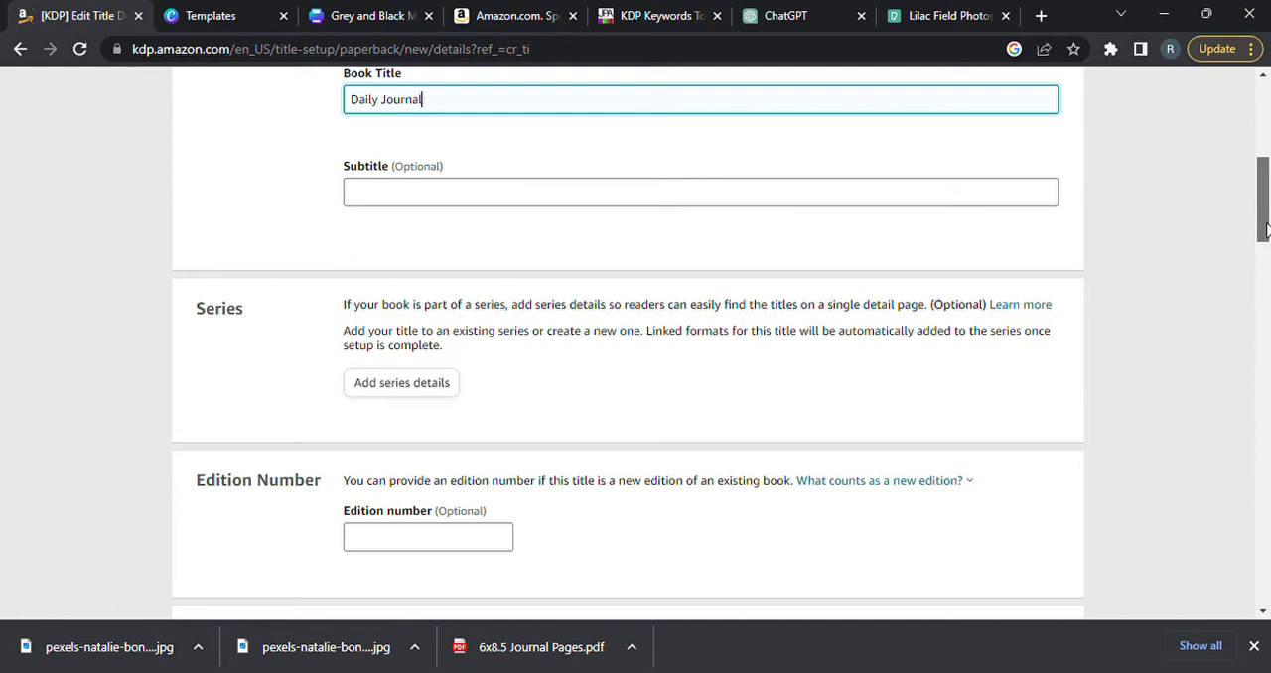
pyautogui.moveTo(1265, 229); pyautogui.dragTo(1265, 243)
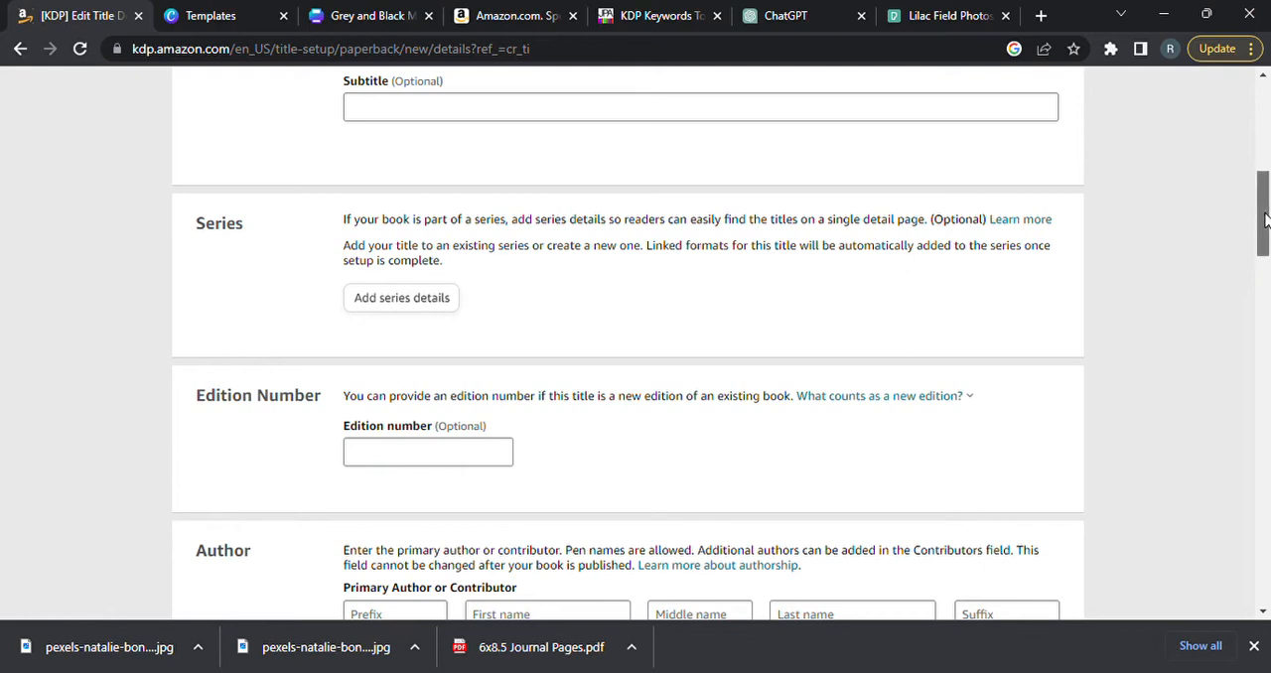
pyautogui.moveTo(1265, 213); pyautogui.dragTo(1265, 258)
pyautogui.click(861, 337)
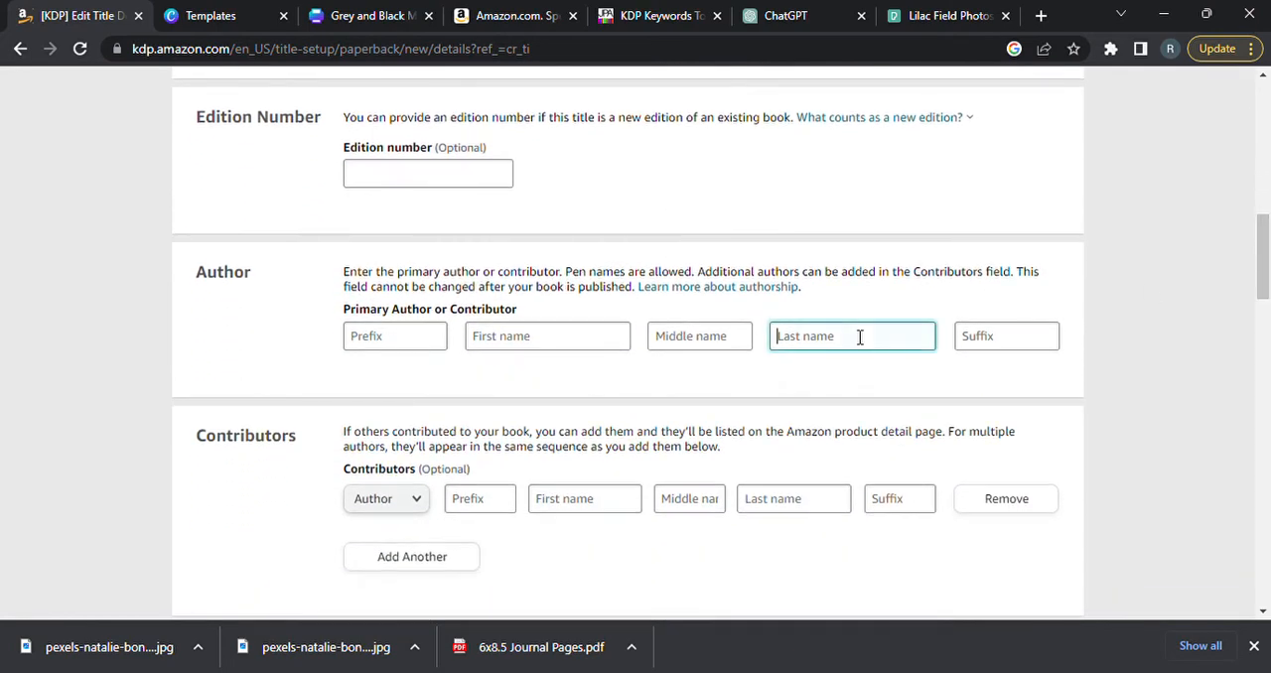
pyautogui.write('KRL')
pyautogui.click(1237, 272)
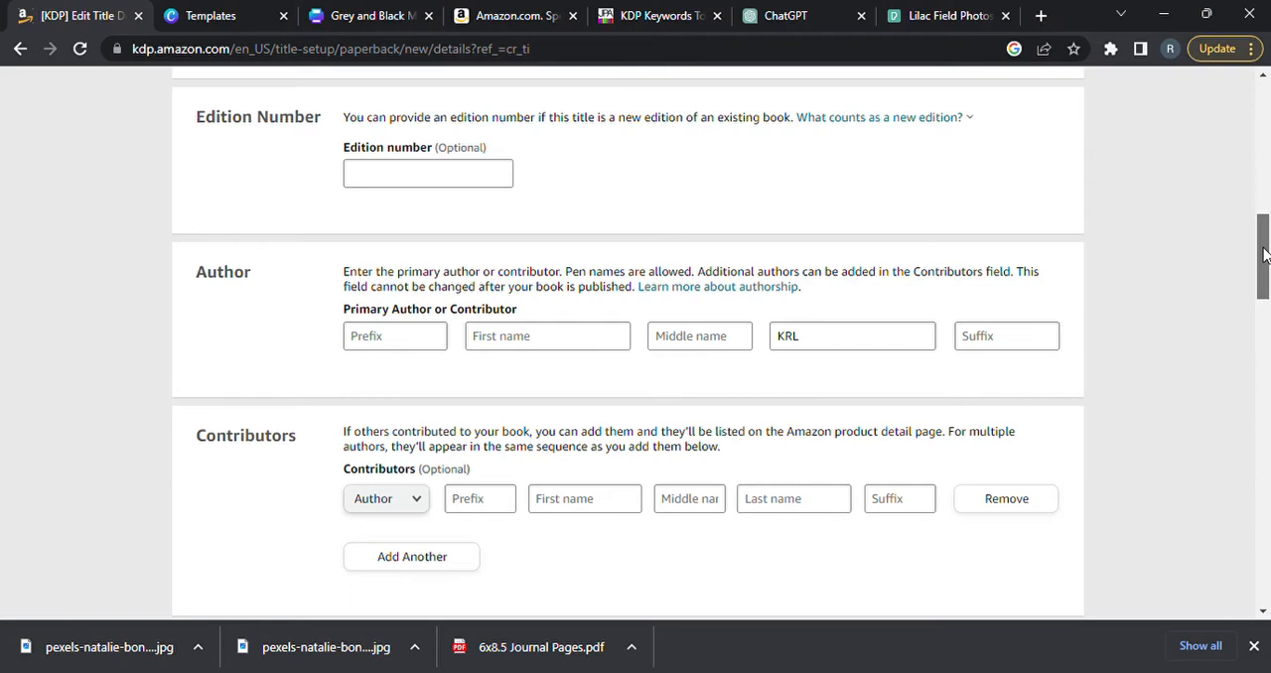
# Go to the book description, switch to ChatGPT and write "please write for me a short description for a daily writing journal".
pyautogui.moveTo(1265, 256); pyautogui.dragTo(1264, 328)
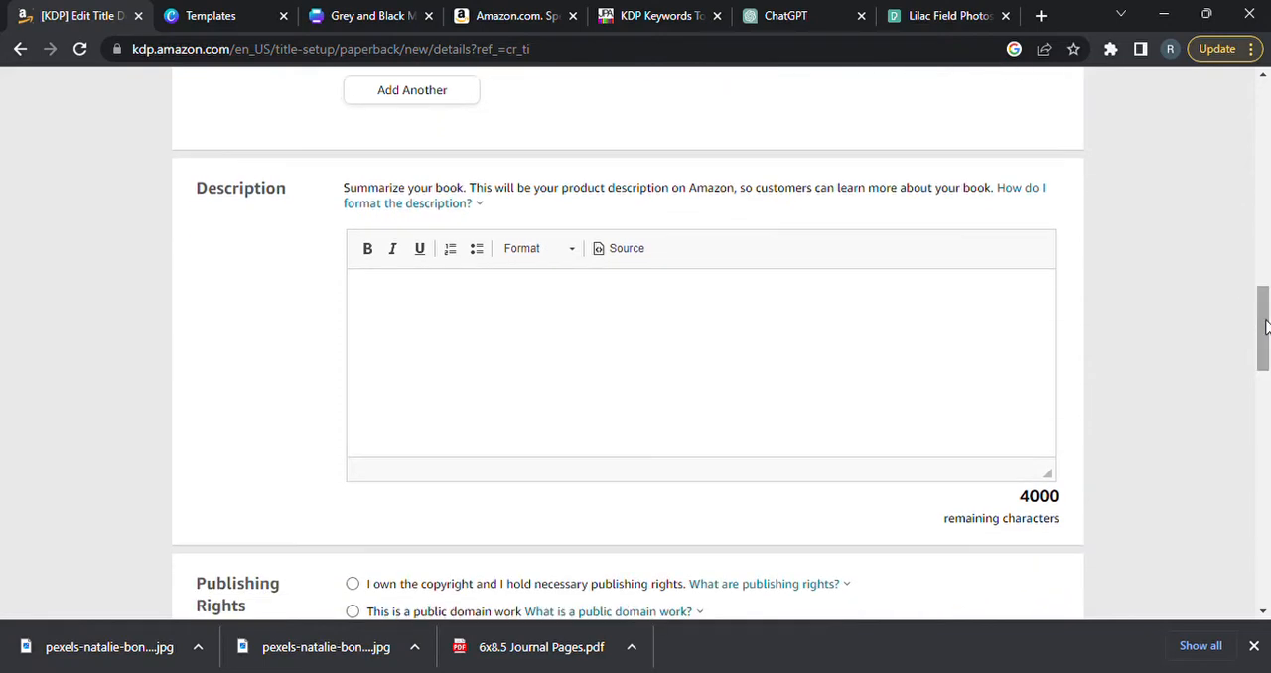
pyautogui.click(641, 326)
pyautogui.click(765, 21)
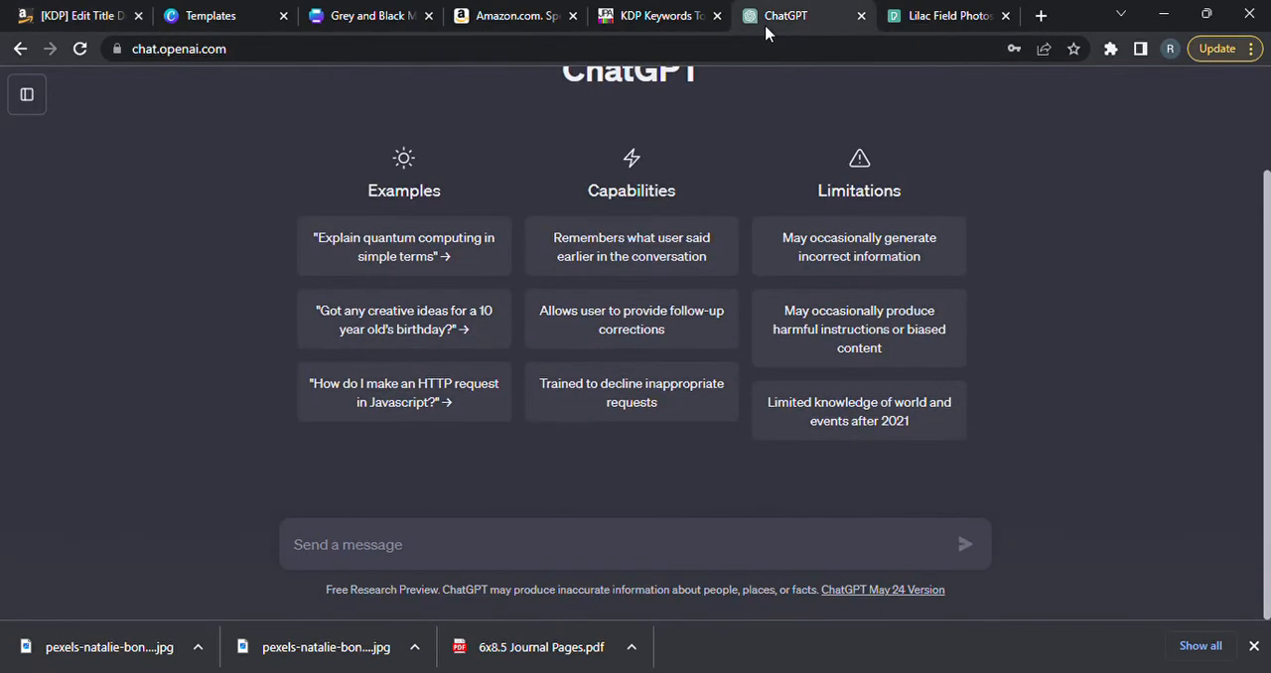
pyautogui.click(396, 547)
pyautogui.write('please')
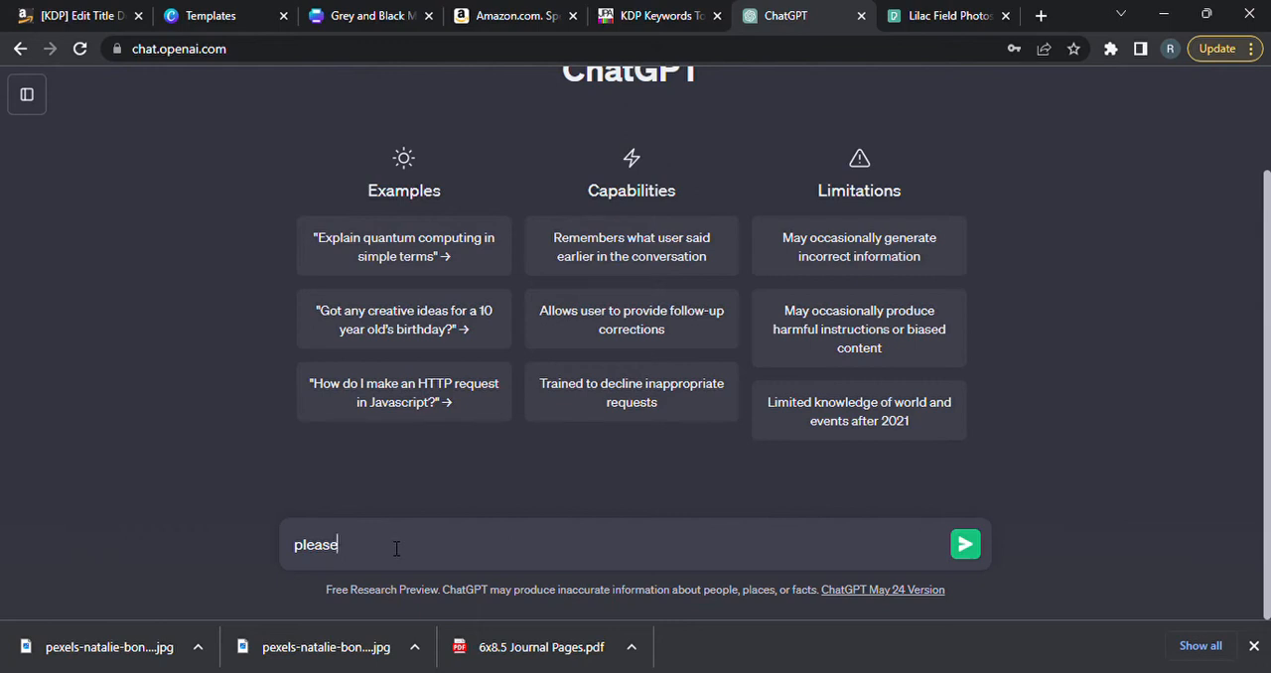
pyautogui.write('write for me a short descript')
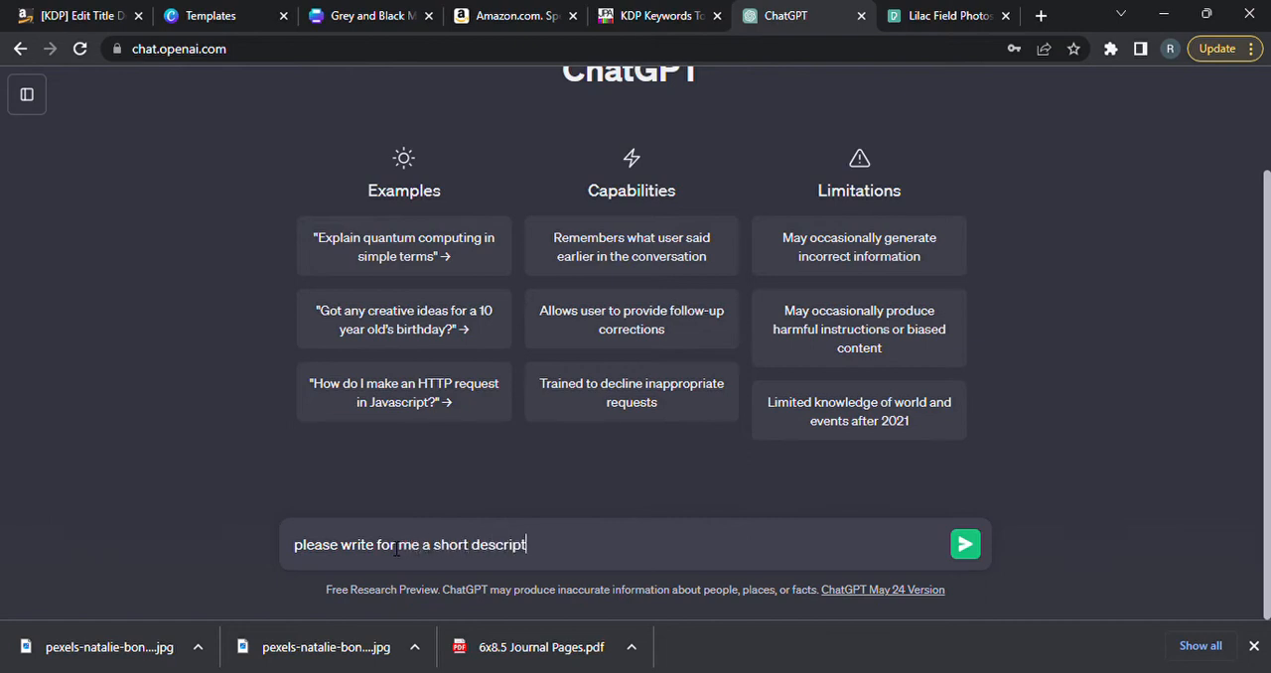
pyautogui.write('ion for a dil')
pyautogui.press('BackSpace')
pyautogui.press('BackSpace')
pyautogui.write('aily writing ')
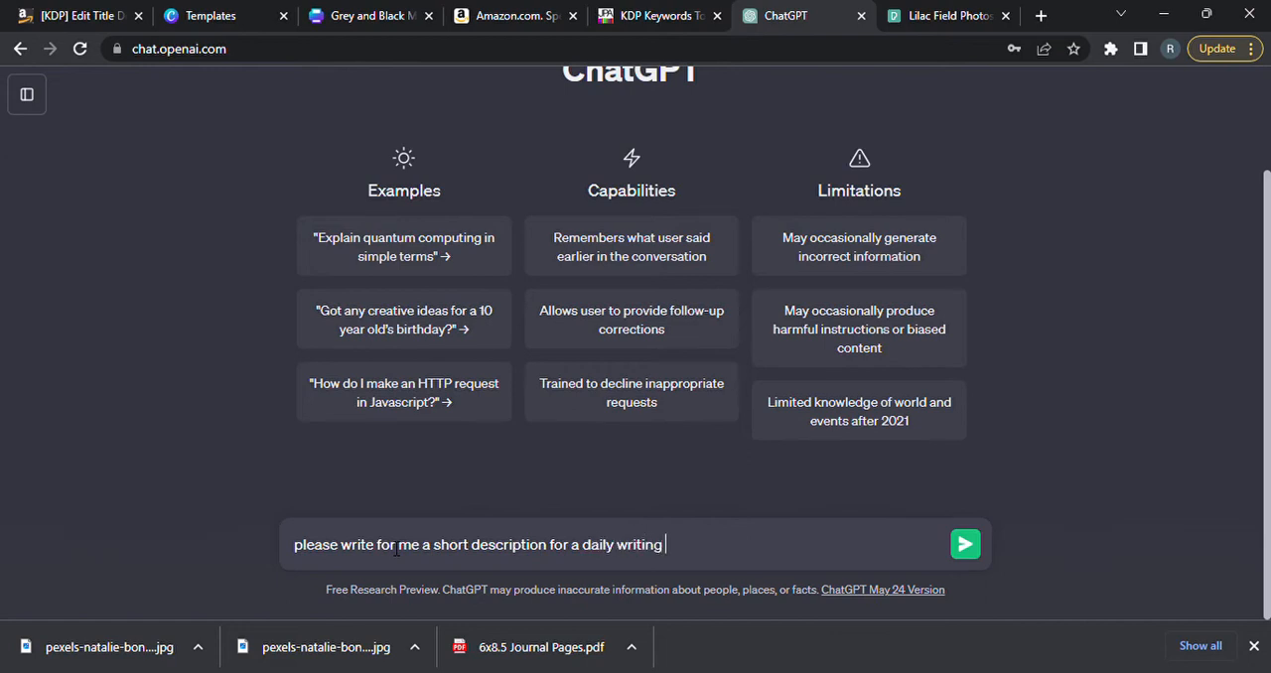
pyautogui.write('journal, 90 days, ')
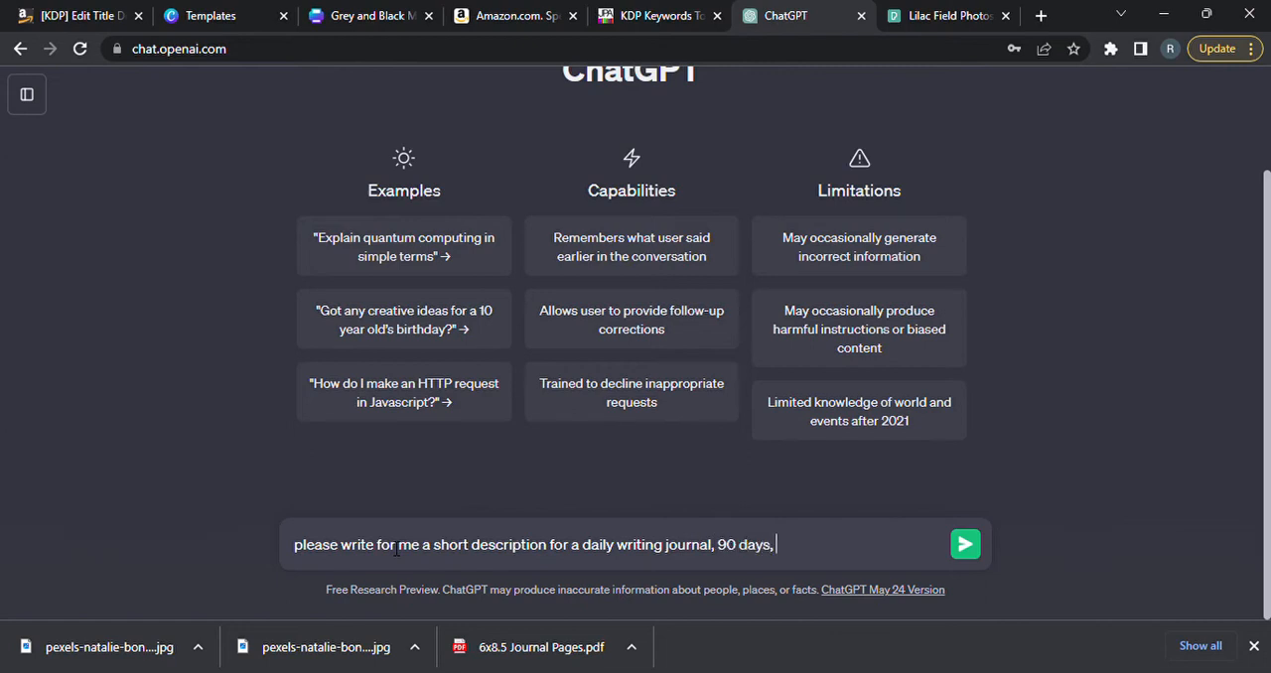
pyautogui.write('personal thoughts and')
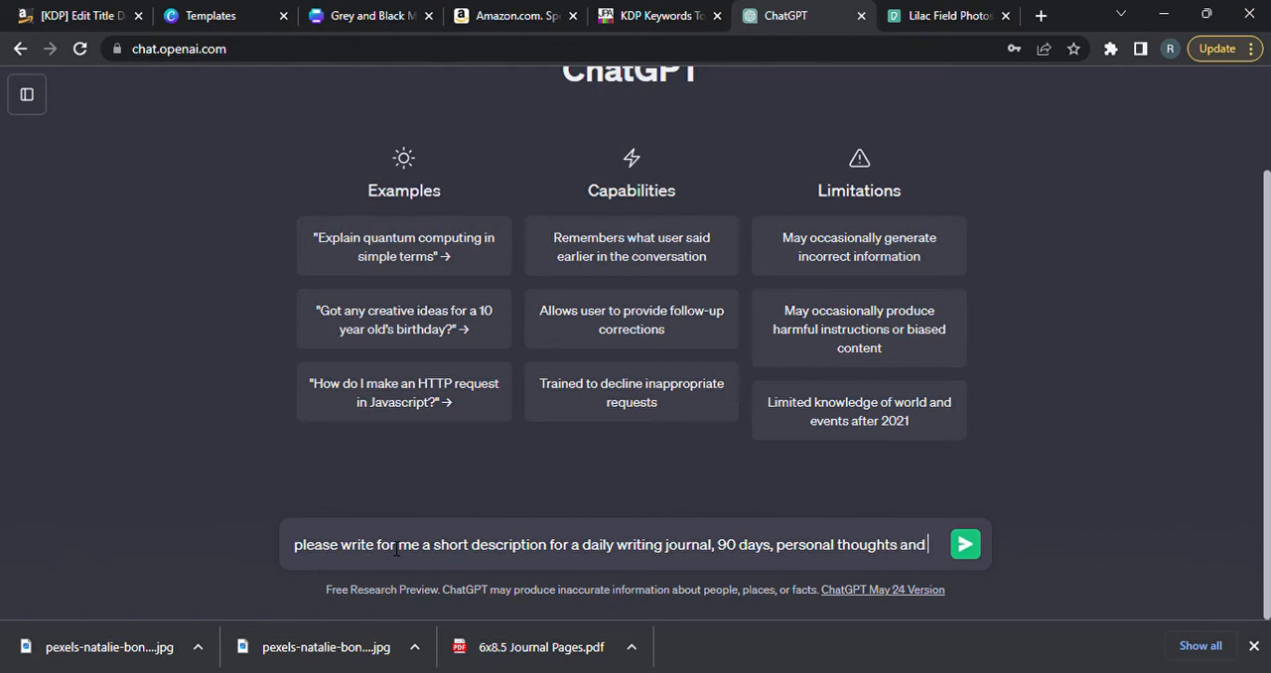
pyautogui.write(' moments to ')
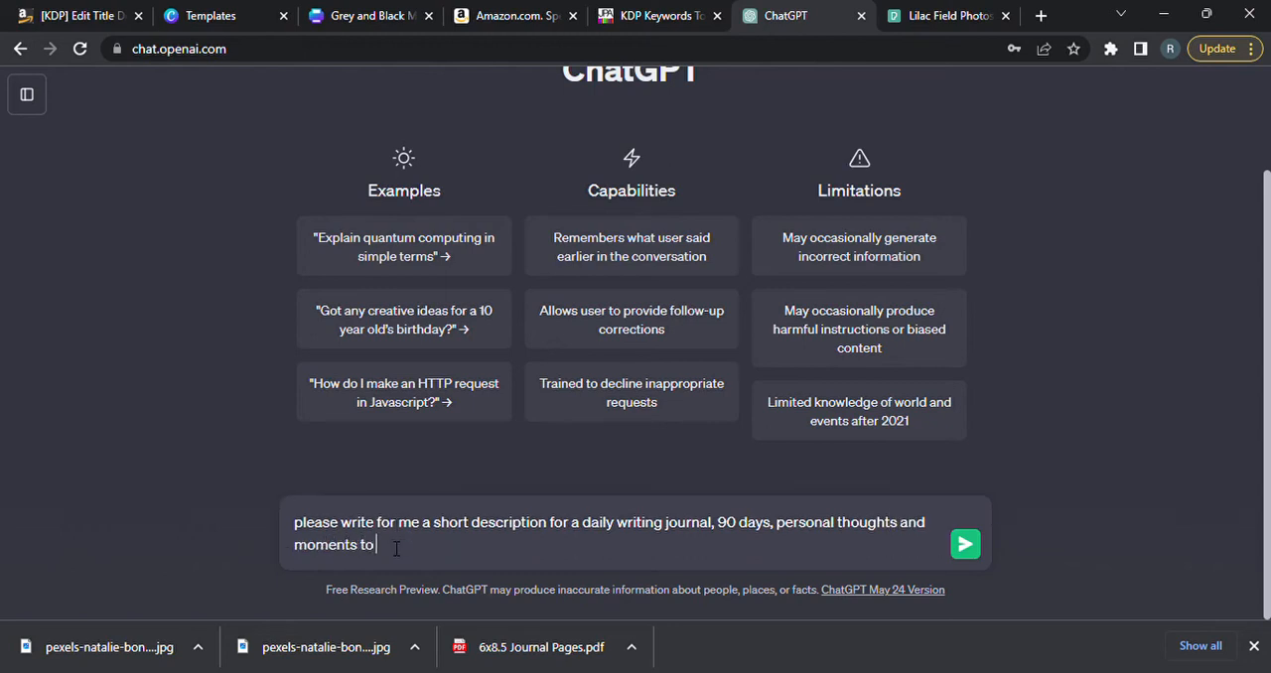
pyautogui.write('remember')
# Extend the prompt with ", 90 days, personal thoughts and moments to remember" and send it.
pyautogui.press('Return')
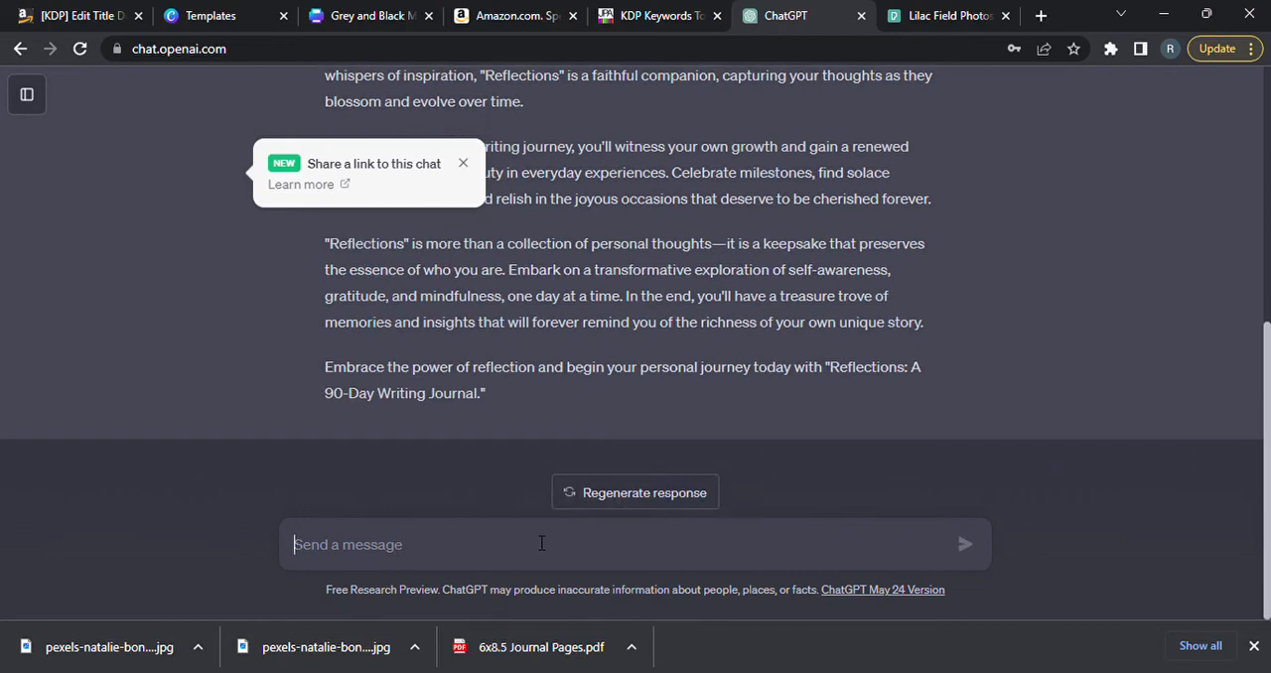
# Ask ChatGPT "please shorten the above description to 2 paragraphs".
pyautogui.write('please ')
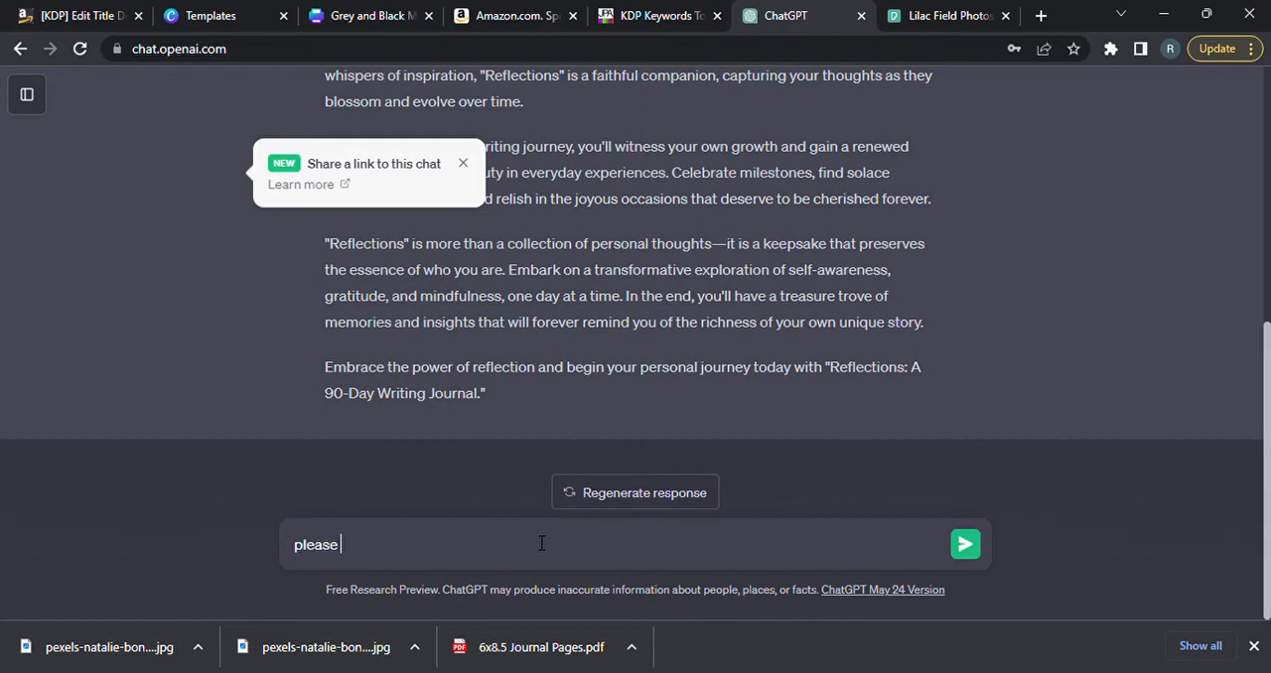
pyautogui.write('shorten the above description to 2 paragraphs')
pyautogui.press('Return')
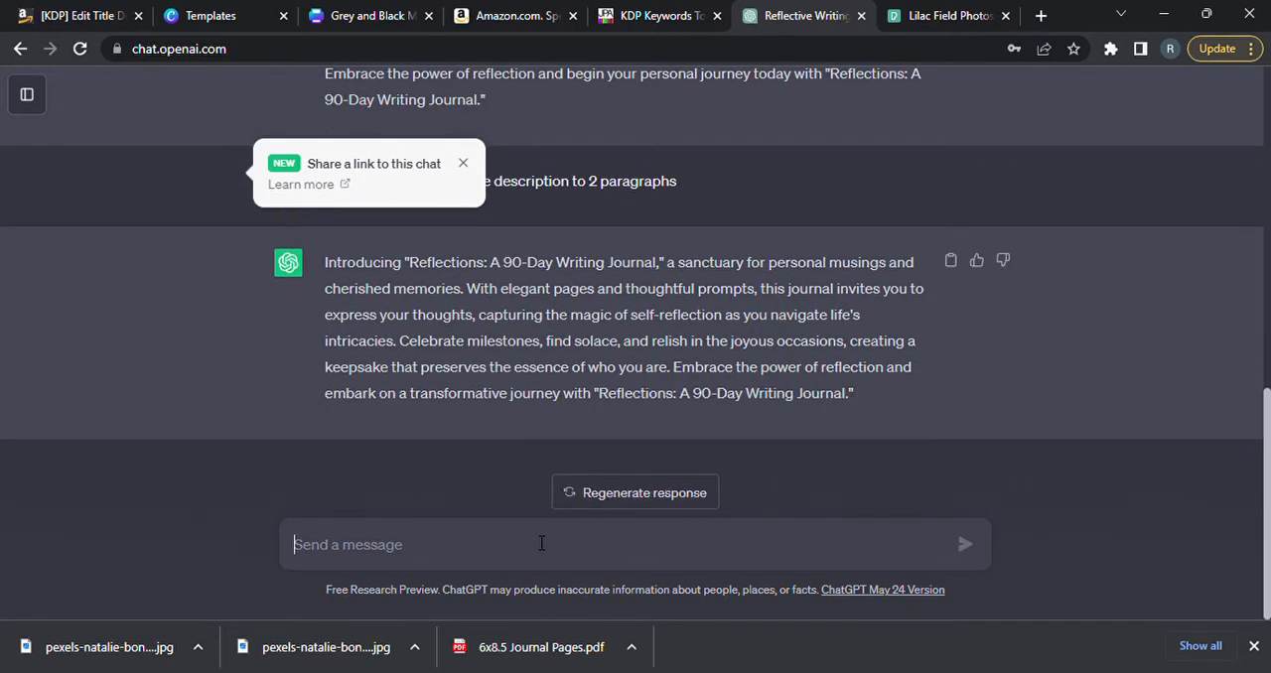
# Copy the whole shortened description from ChatGPT and paste it into the paperback's description on the KDP page.
pyautogui.moveTo(1268, 426); pyautogui.dragTo(1269, 387)
pyautogui.scroll(-1, 1269, 386)
pyautogui.moveTo(863, 402); pyautogui.dragTo(404, 277)
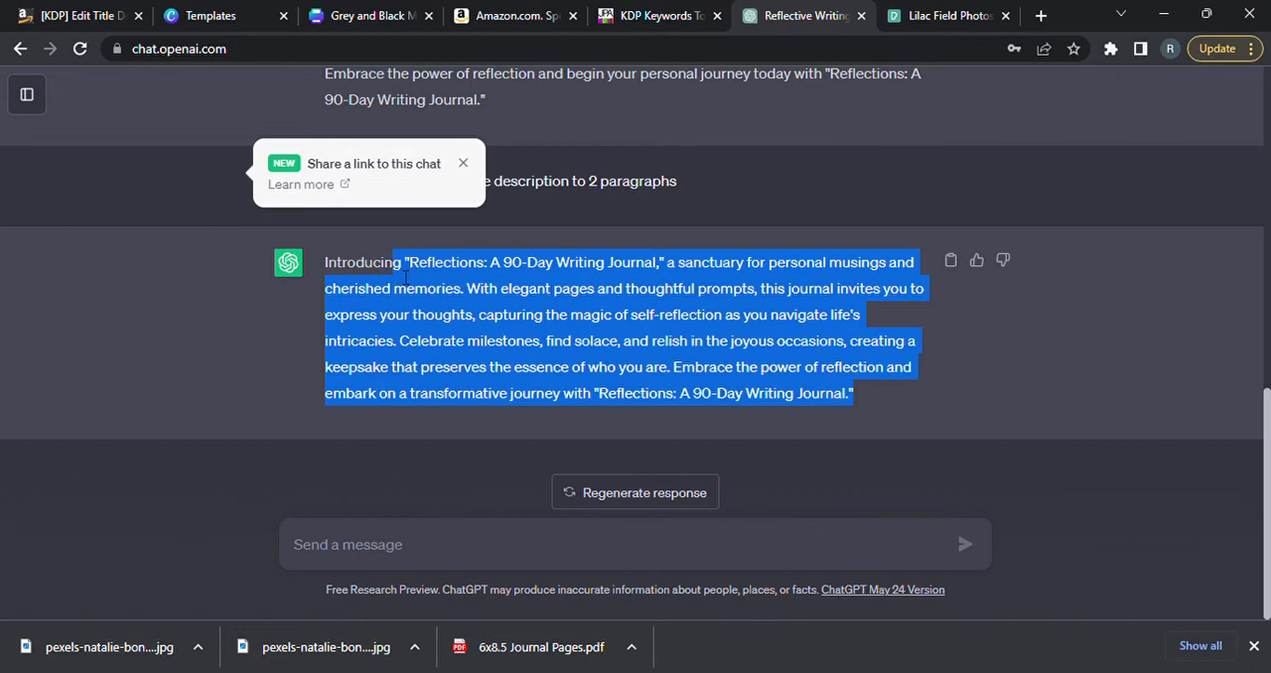
pyautogui.moveTo(404, 277); pyautogui.dragTo(324, 274)
pyautogui.hotkey('ctrl', 'c')
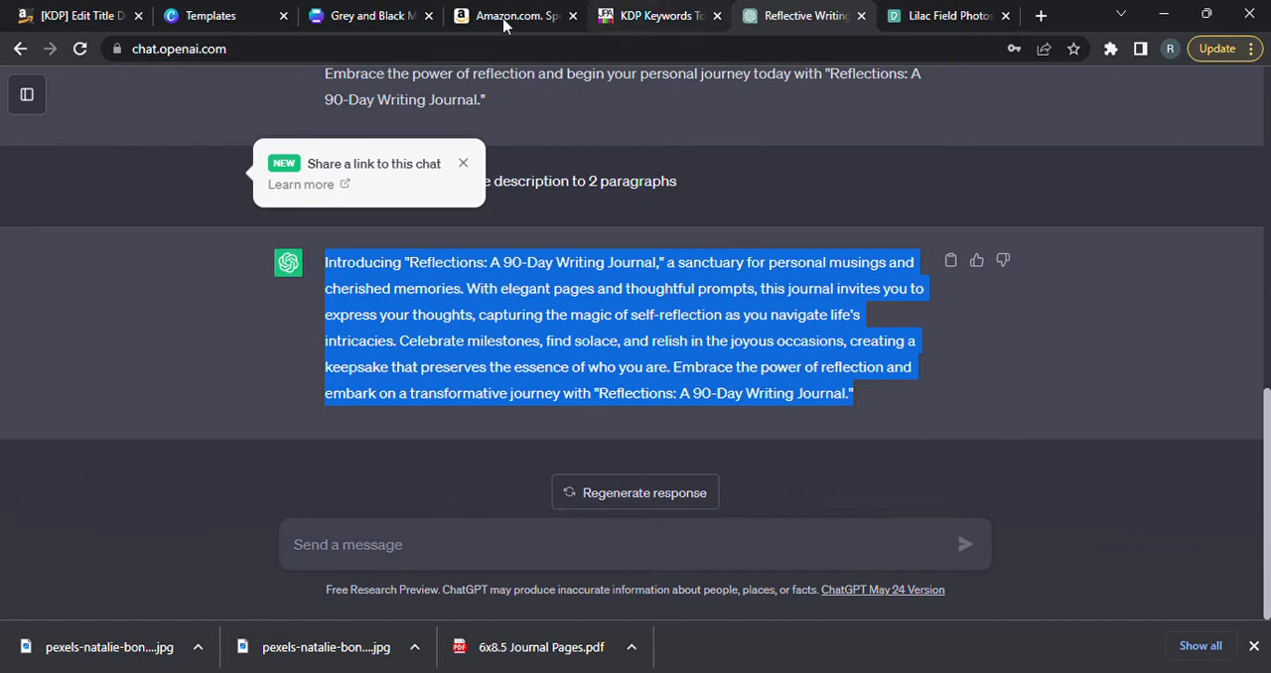
pyautogui.click(80, 15)
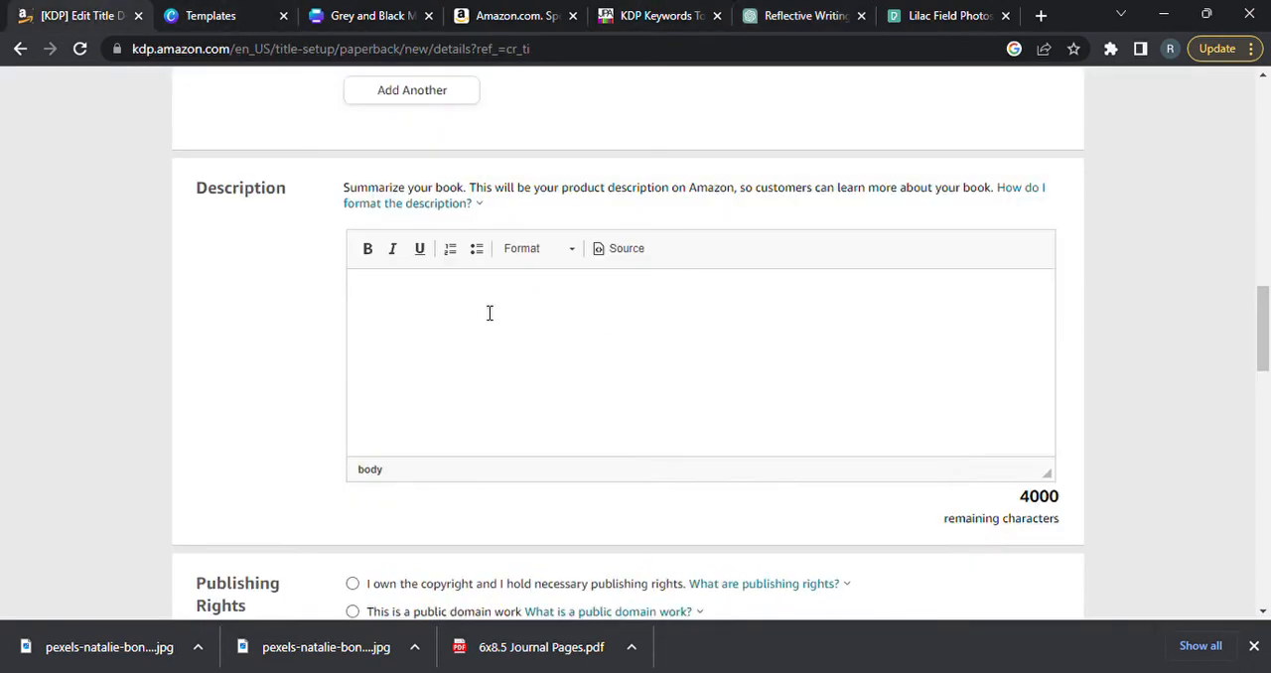
pyautogui.hotkey('ctrl', 'v')
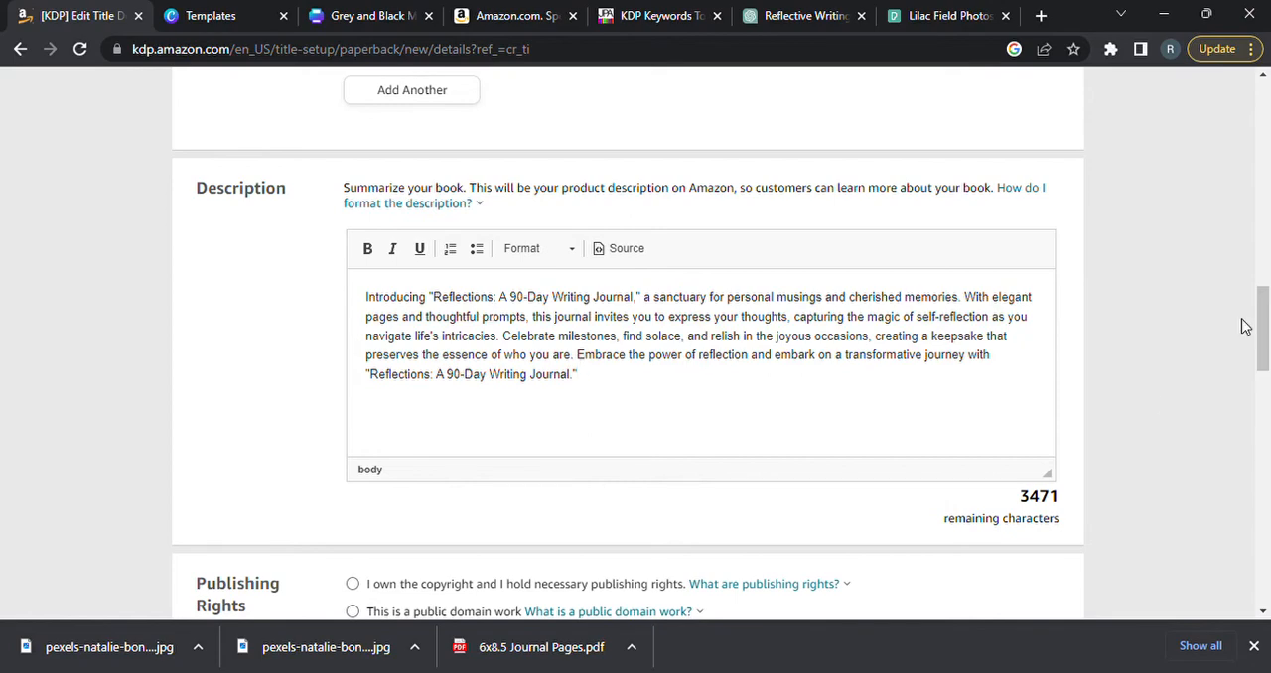
# Replace the book title with "Reflections: A 90 Day Writing Journal".
pyautogui.moveTo(1261, 328); pyautogui.dragTo(1255, 132)
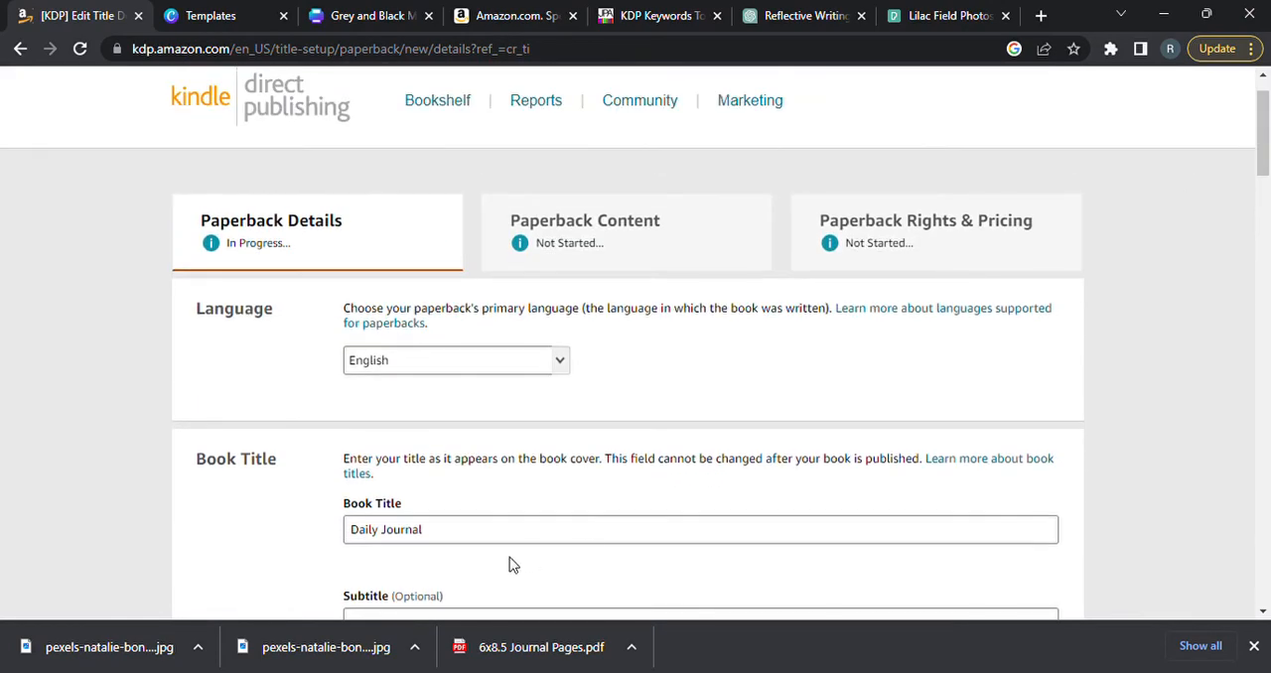
pyautogui.moveTo(423, 531); pyautogui.dragTo(354, 533)
pyautogui.write('Reflections')
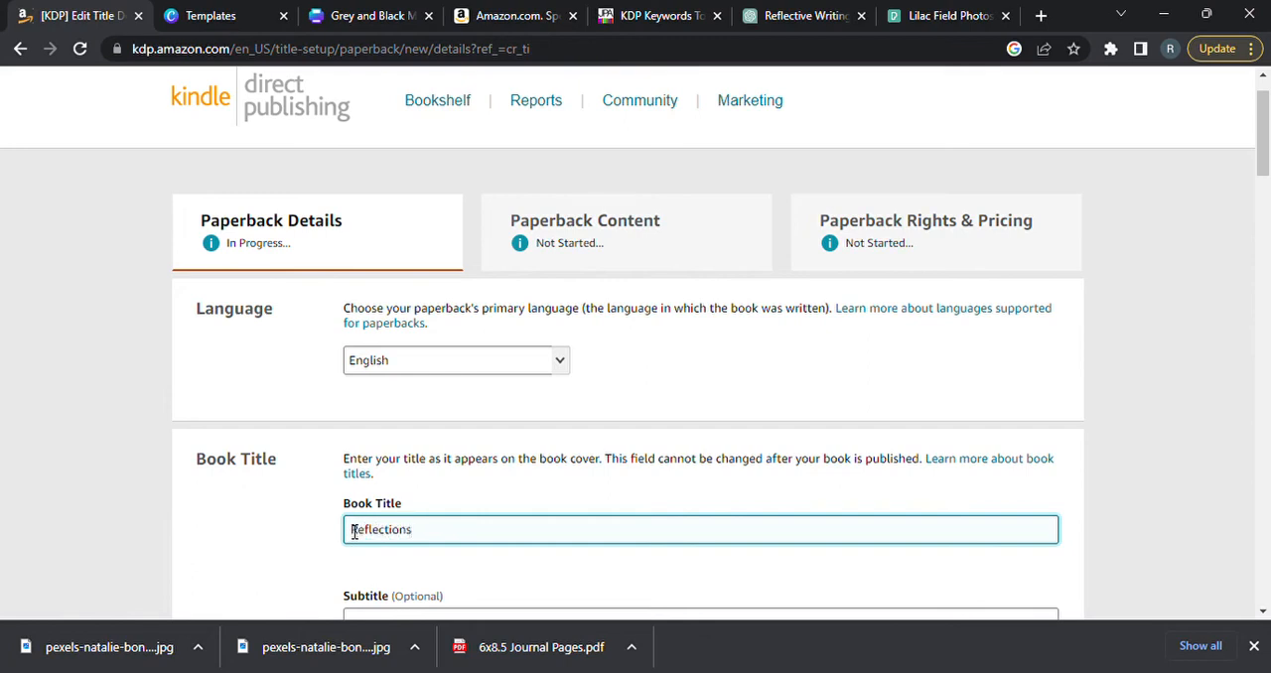
pyautogui.write(' a 90 day')
pyautogui.press('BackSpace')
pyautogui.press('BackSpace')
pyautogui.press('BackSpace')
pyautogui.press('BackSpace')
pyautogui.press('BackSpace')
pyautogui.press('BackSpace')
pyautogui.press('BackSpace')
pyautogui.press('BackSpace')
pyautogui.press('BackSpace')
pyautogui.write('A Day 90')
pyautogui.press('BackSpace')
pyautogui.press('BackSpace')
pyautogui.press('BackSpace')
pyautogui.press('BackSpace')
pyautogui.press('BackSpace')
pyautogui.press('BackSpace')
pyautogui.write('90 Day Writing ')
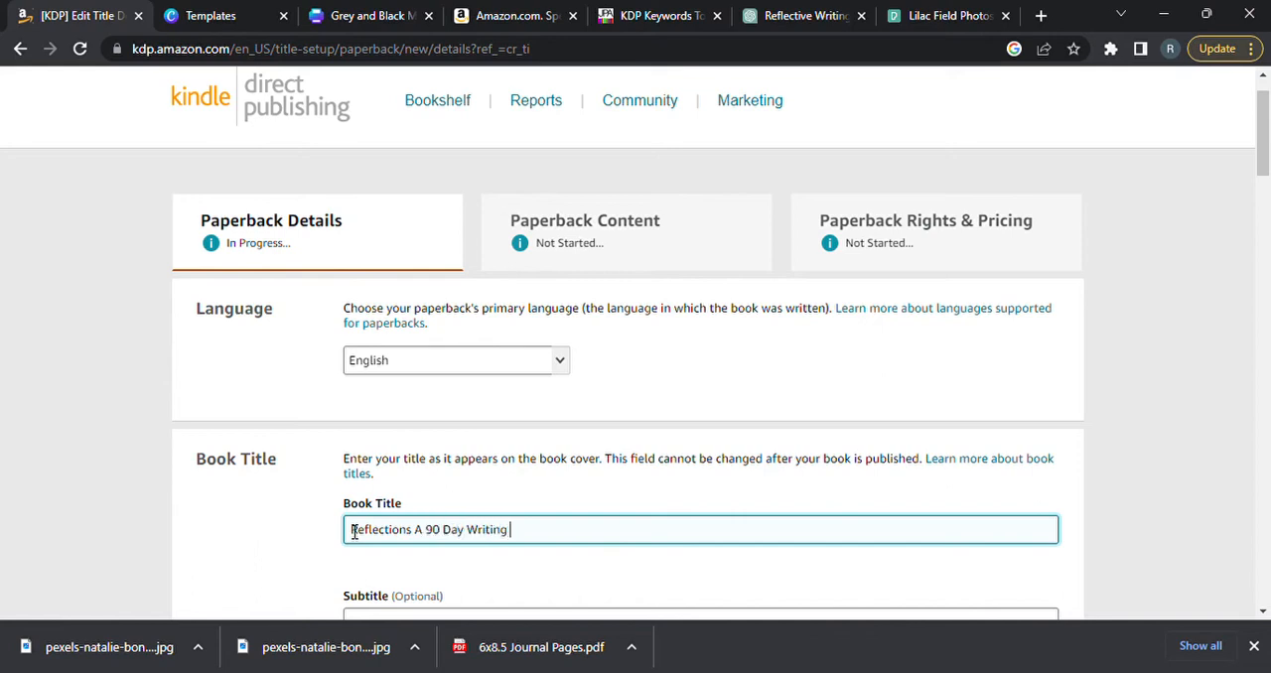
pyautogui.write('Journal')
pyautogui.click(416, 532)
pyautogui.write(':')
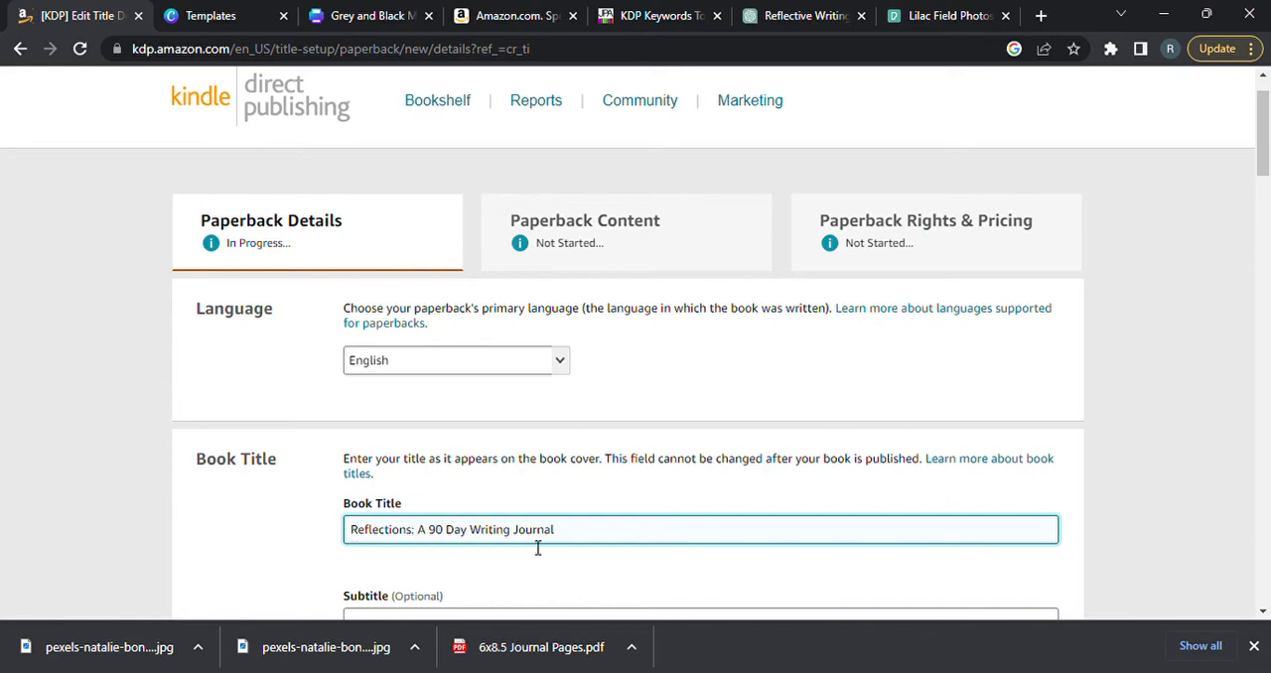
# Compare the title with the pasted description and hyphenate "90-Day" in the book title to match.
pyautogui.moveTo(1267, 137); pyautogui.dragTo(1267, 316)
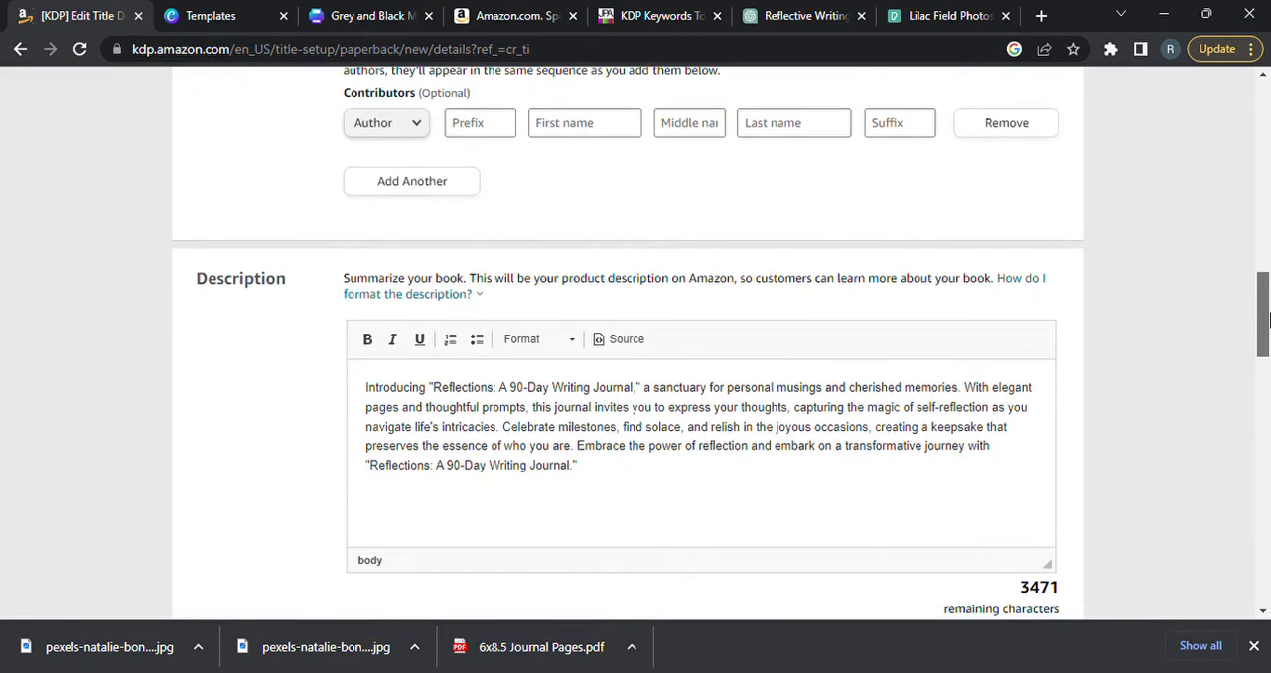
pyautogui.moveTo(1267, 318); pyautogui.dragTo(1262, 189)
pyautogui.click(452, 203)
pyautogui.press('BackSpace')
pyautogui.write('-Day Writing Journal')
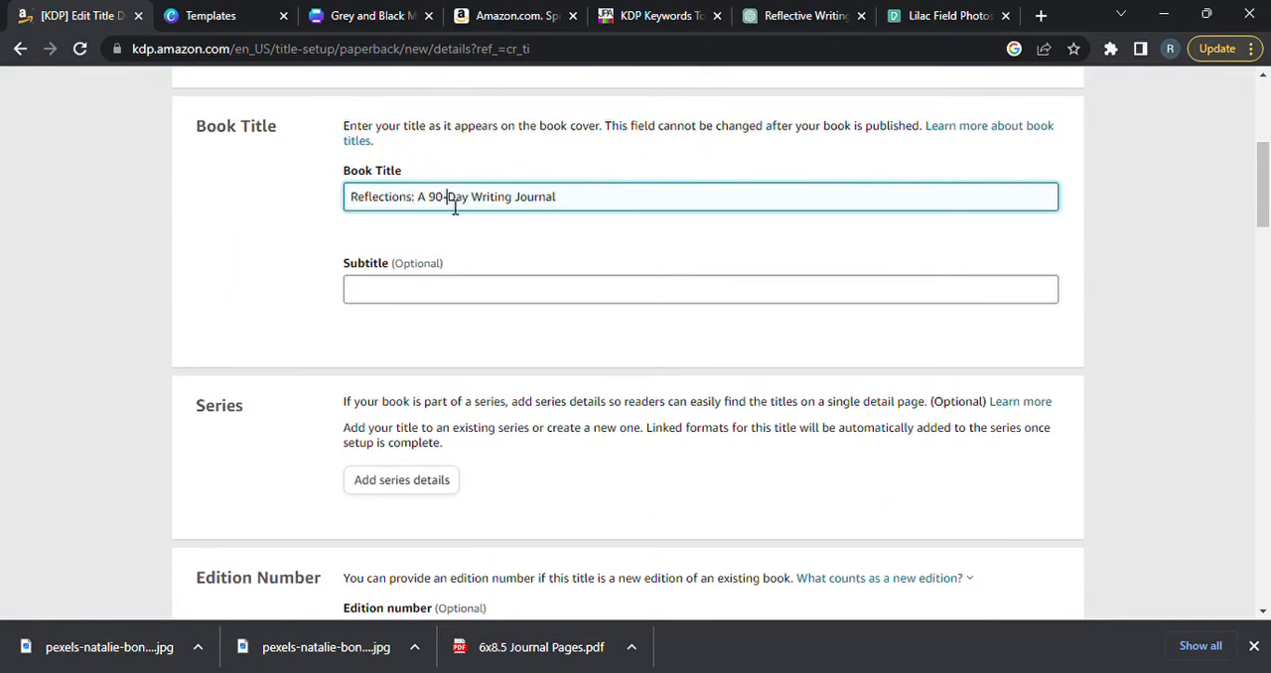
# Declare ownership of the copyright and necessary publishing rights, and answer No to adult-only content.
pyautogui.moveTo(1264, 203); pyautogui.dragTo(1264, 382)
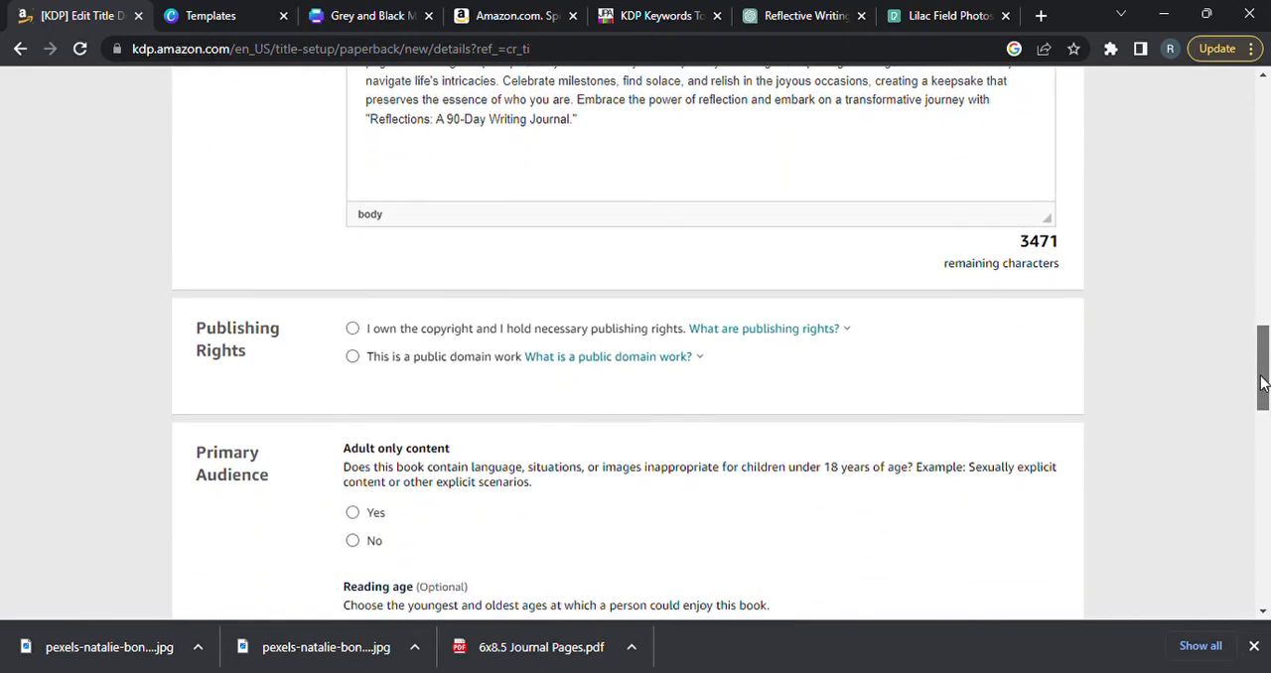
pyautogui.click(352, 331)
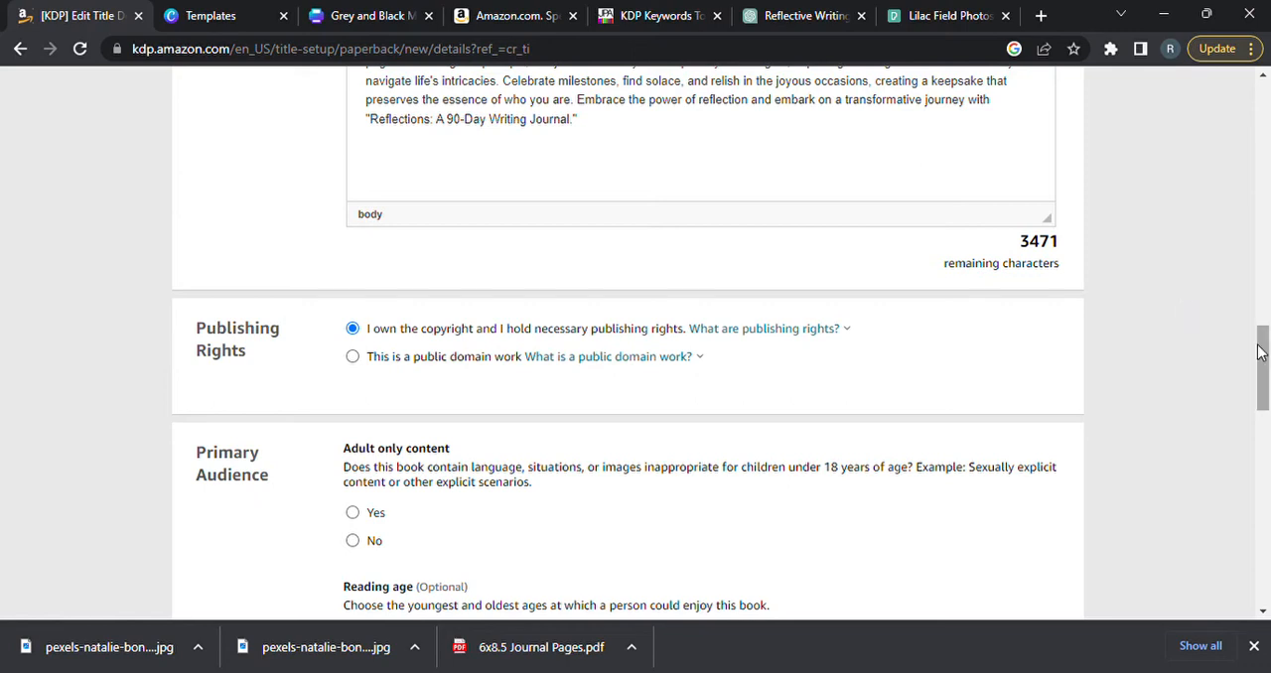
pyautogui.moveTo(1264, 356); pyautogui.dragTo(1263, 383)
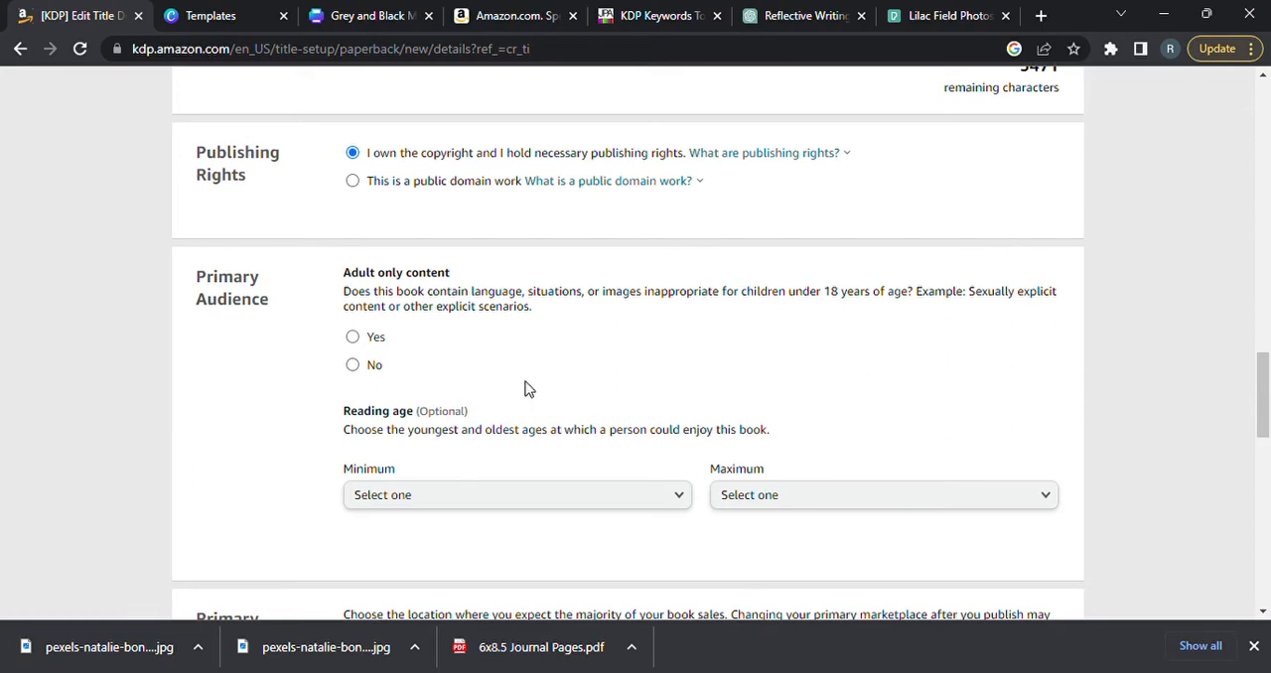
pyautogui.click(353, 365)
# Leave the reading age unset and the marketplace on Amazon.com, and choose Non-Classifiable as the book's category.
pyautogui.moveTo(1265, 394); pyautogui.dragTo(1264, 430)
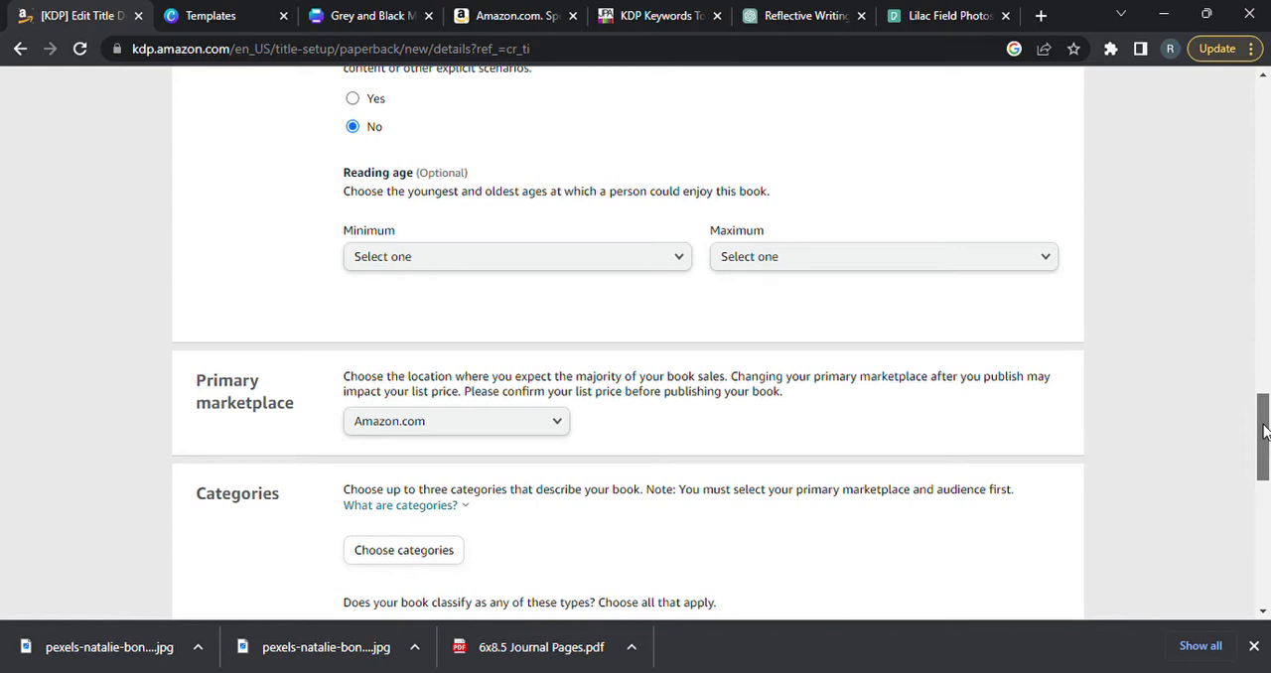
pyautogui.moveTo(1263, 430); pyautogui.dragTo(1263, 456)
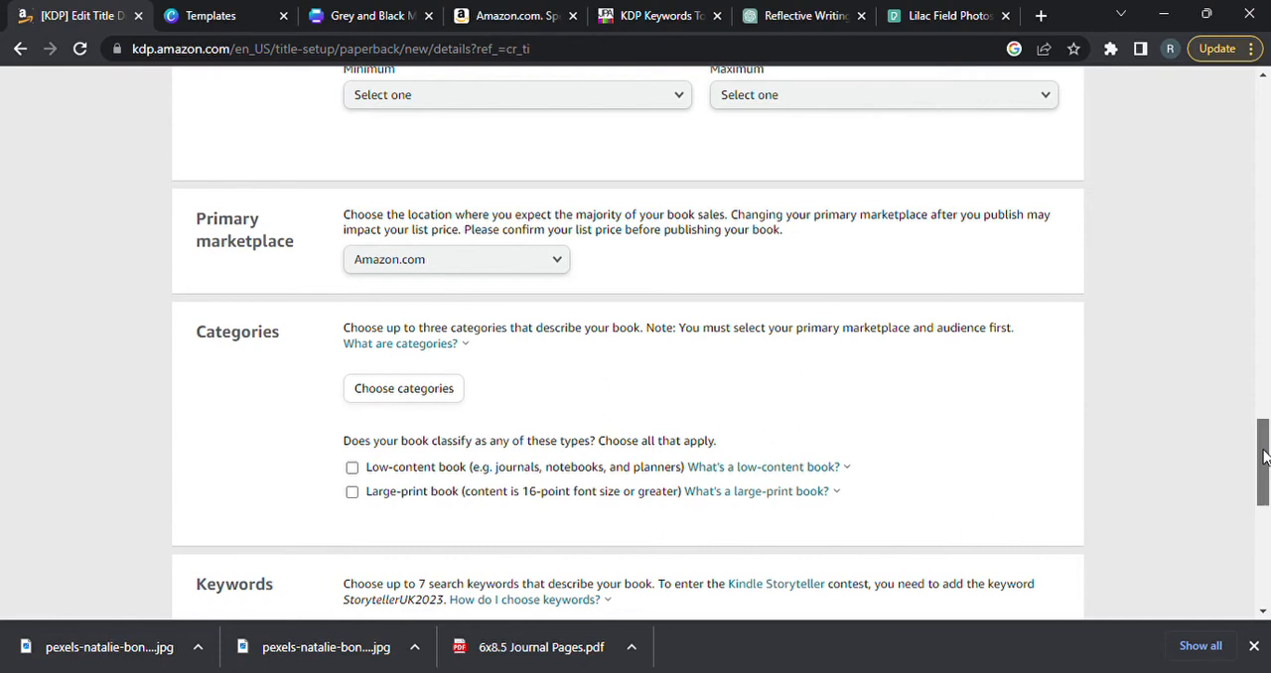
pyautogui.scroll(-2, 1265, 456)
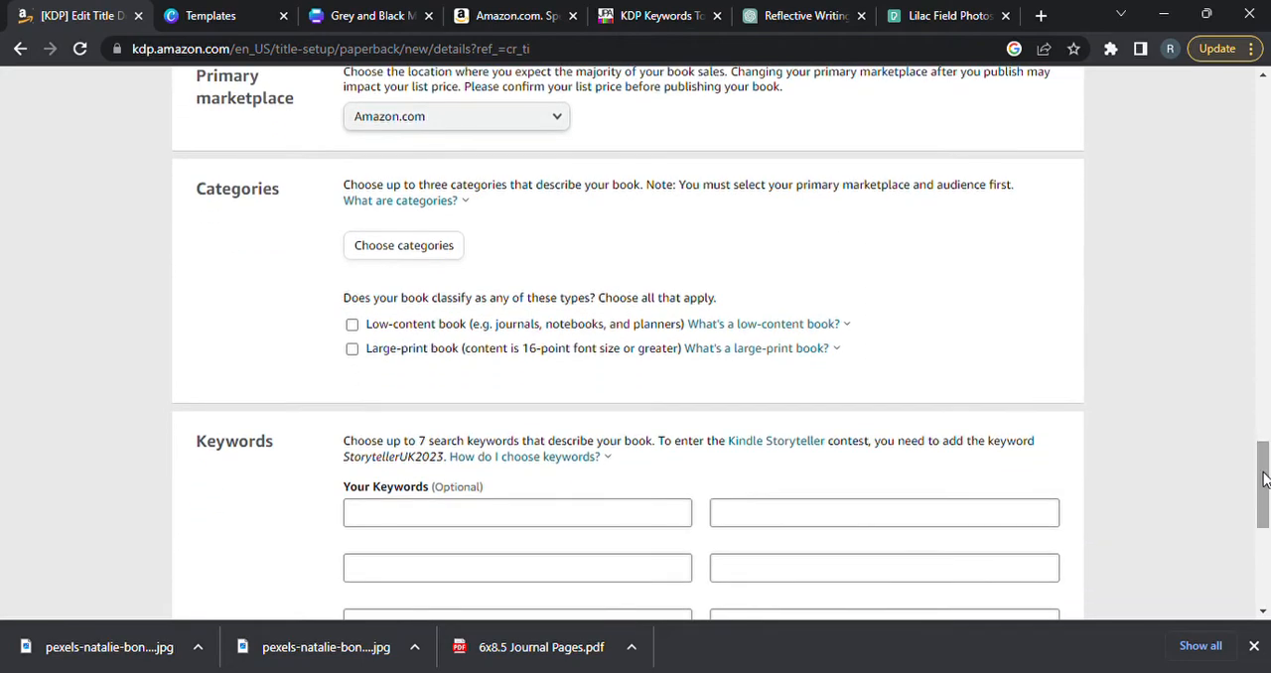
pyautogui.click(428, 245)
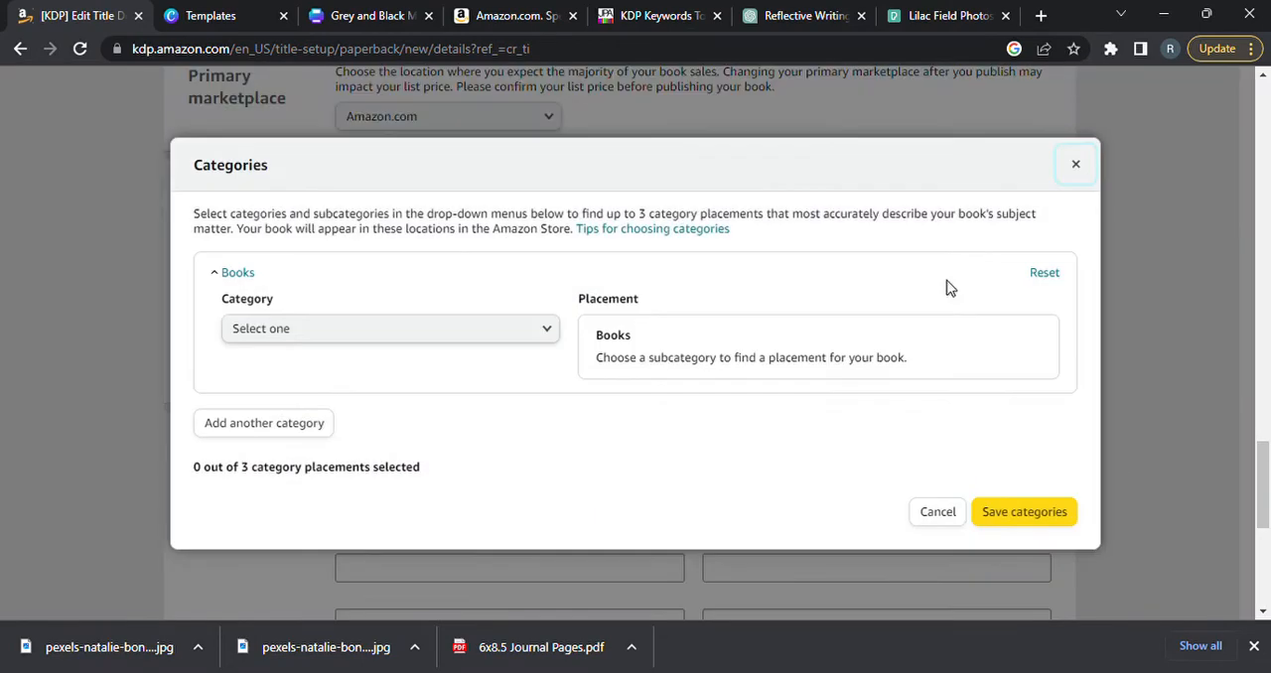
pyautogui.click(548, 329)
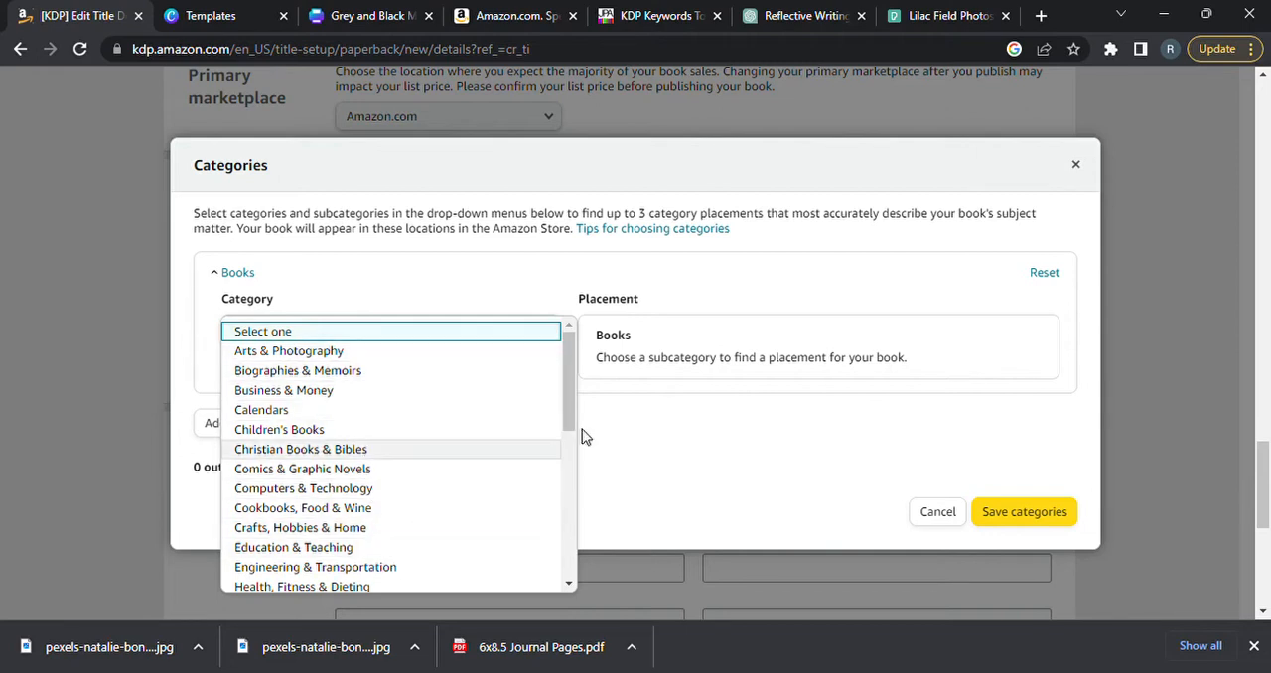
pyautogui.moveTo(574, 398)
pyautogui.mouseDown()
pyautogui.moveTo(570, 563)
pyautogui.moveTo(577, 384)
pyautogui.mouseUp()
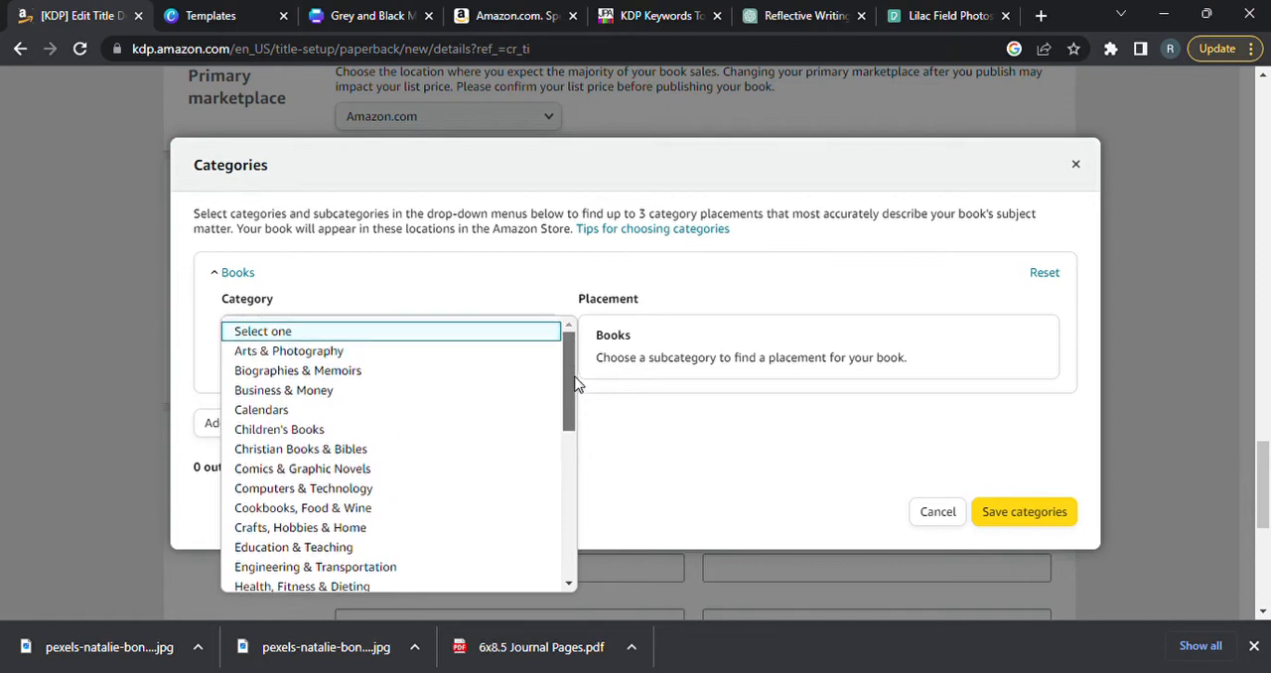
pyautogui.moveTo(577, 385); pyautogui.dragTo(563, 540)
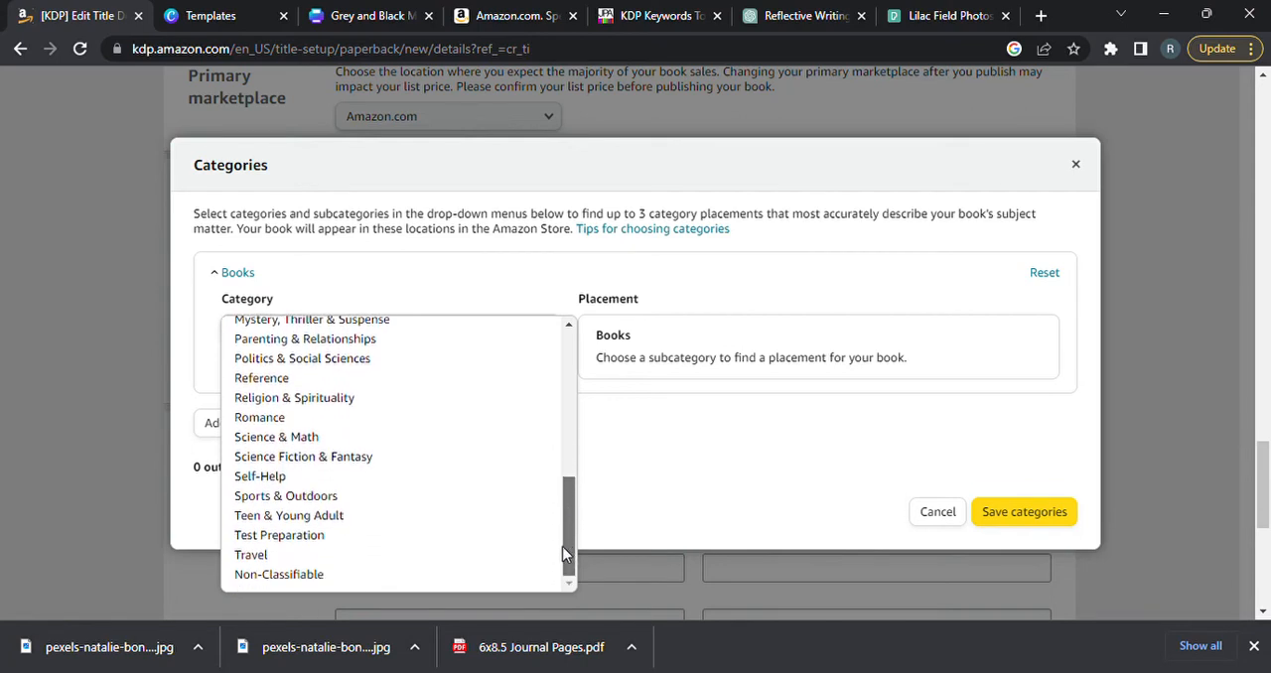
pyautogui.moveTo(563, 554); pyautogui.dragTo(564, 386)
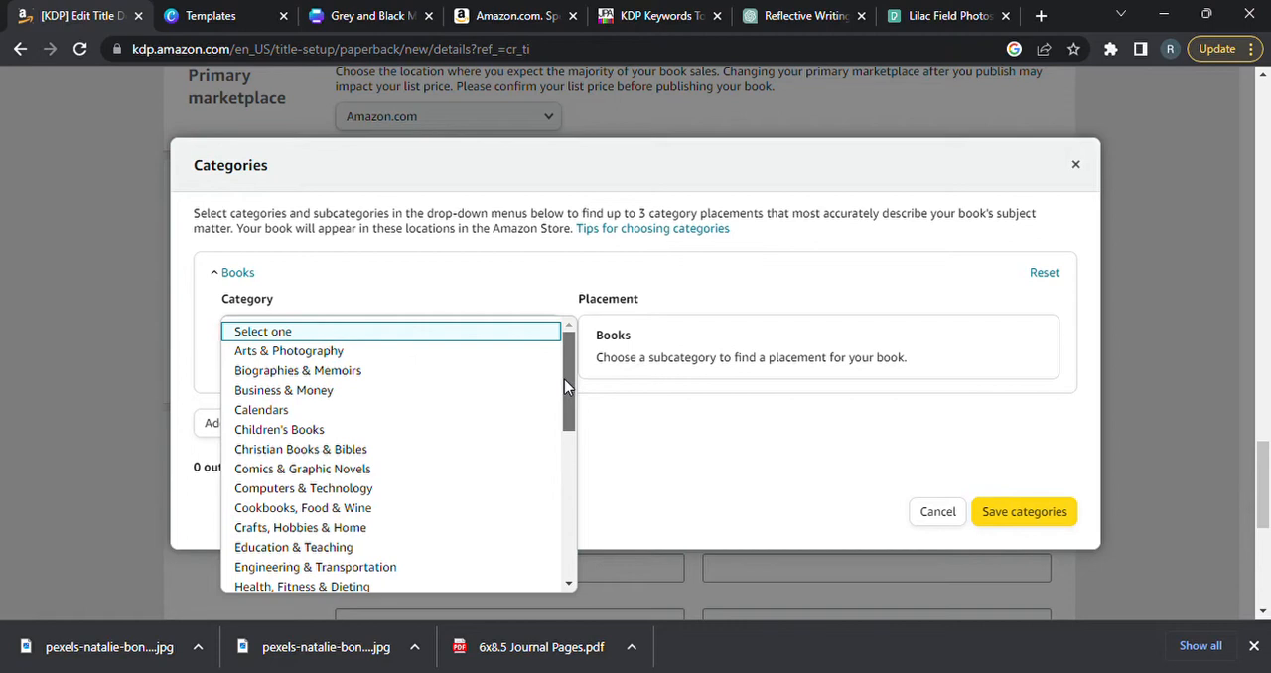
pyautogui.moveTo(564, 386); pyautogui.dragTo(571, 590)
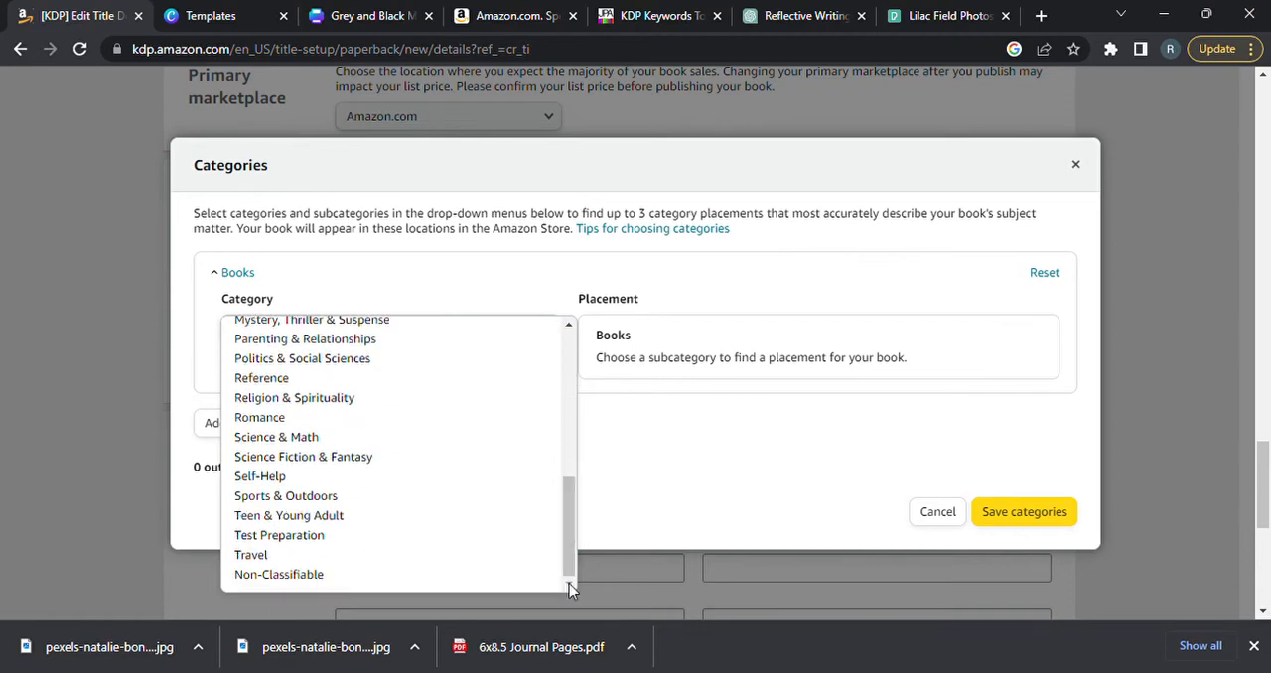
pyautogui.click(311, 581)
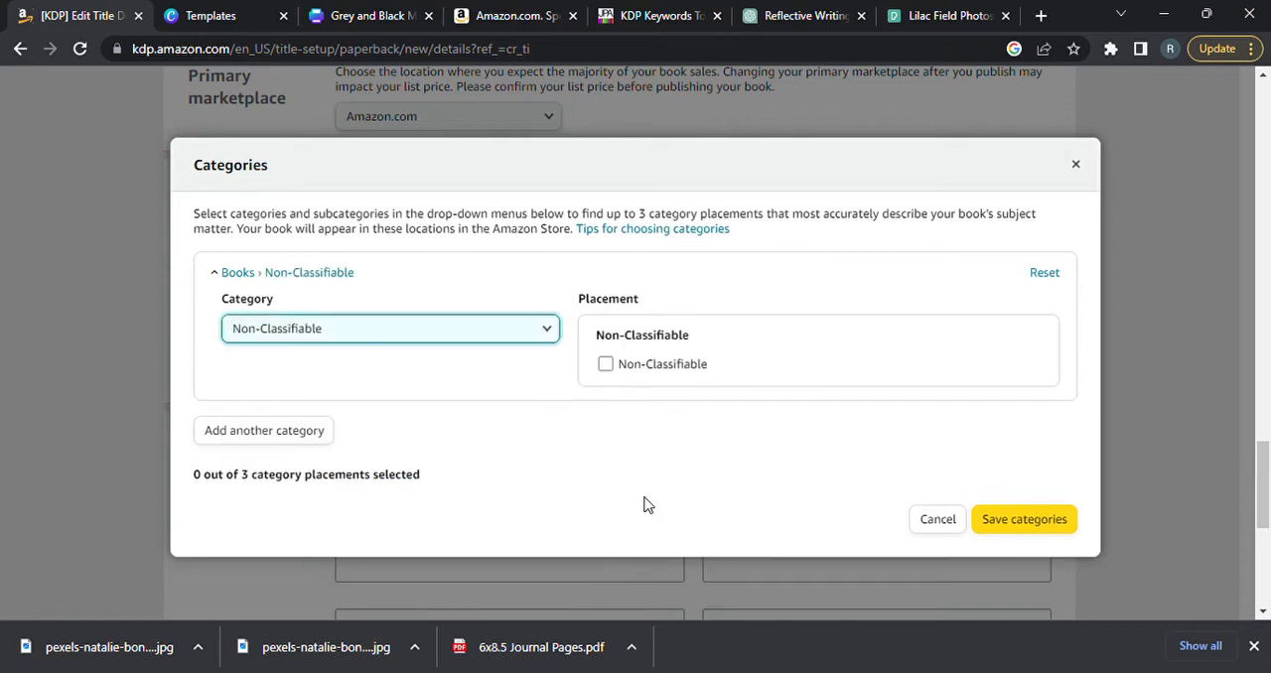
# Change the book's category to Children's Books with the History subcategory.
pyautogui.click(557, 339)
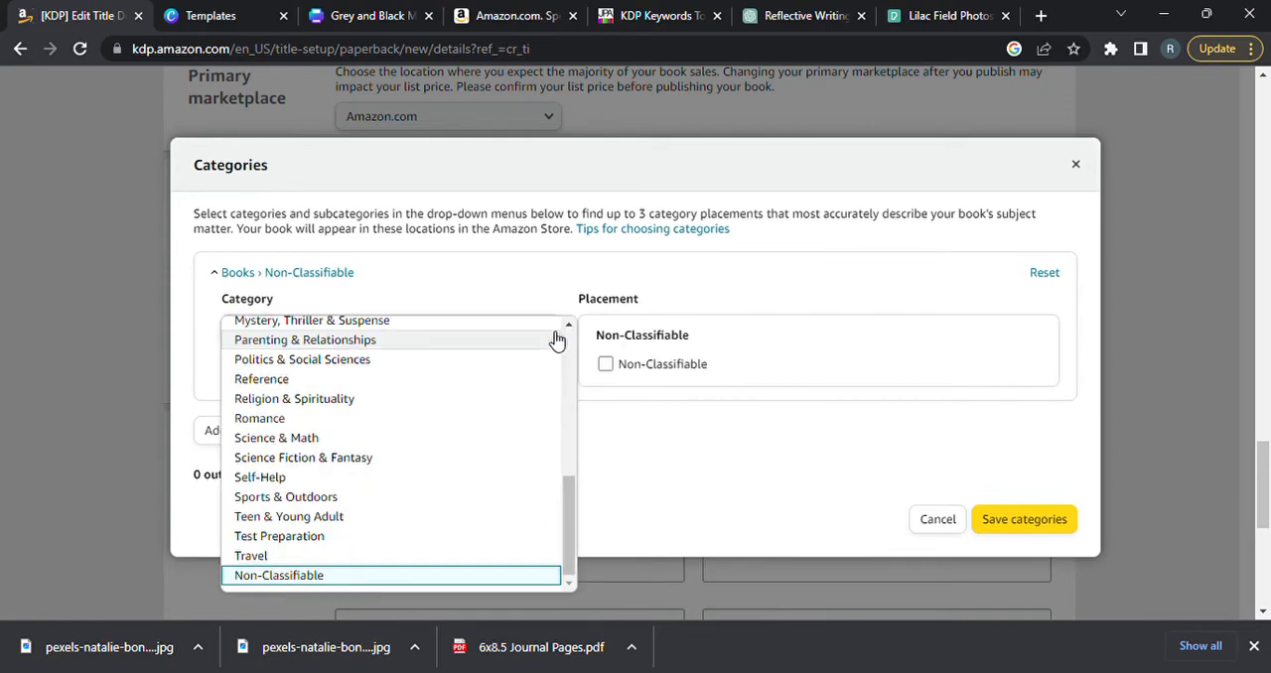
pyautogui.moveTo(569, 525); pyautogui.dragTo(583, 432)
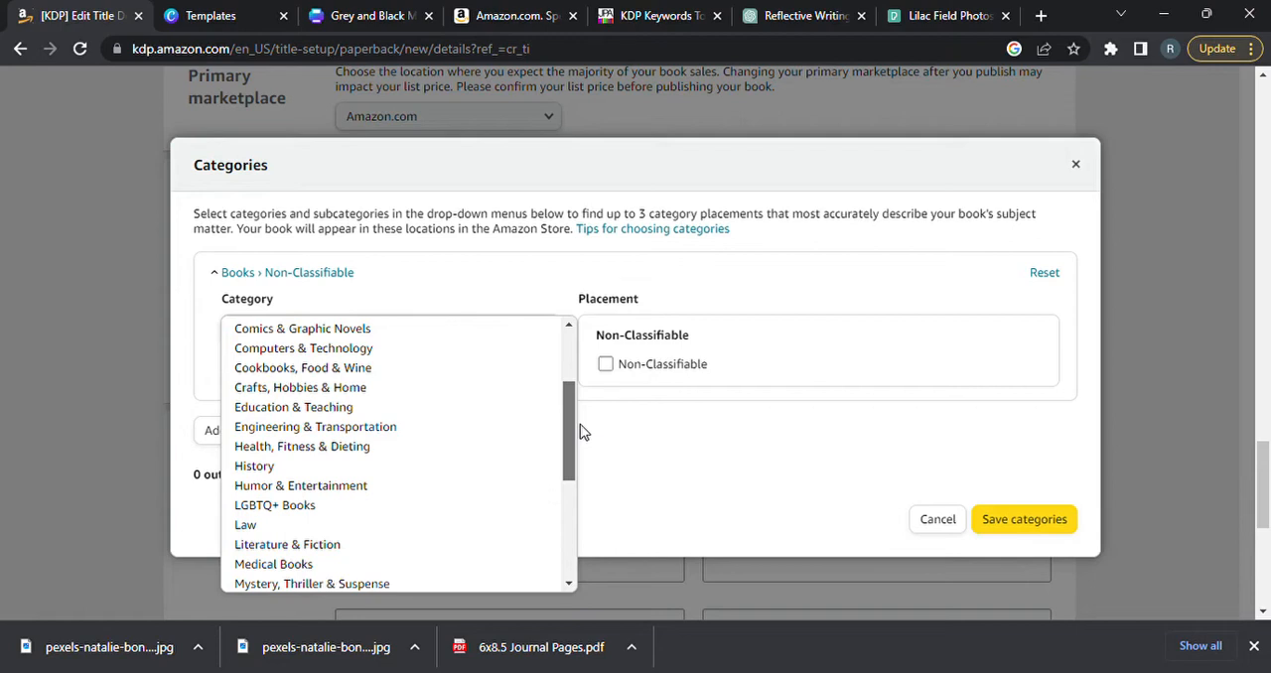
pyautogui.moveTo(583, 432); pyautogui.dragTo(583, 413)
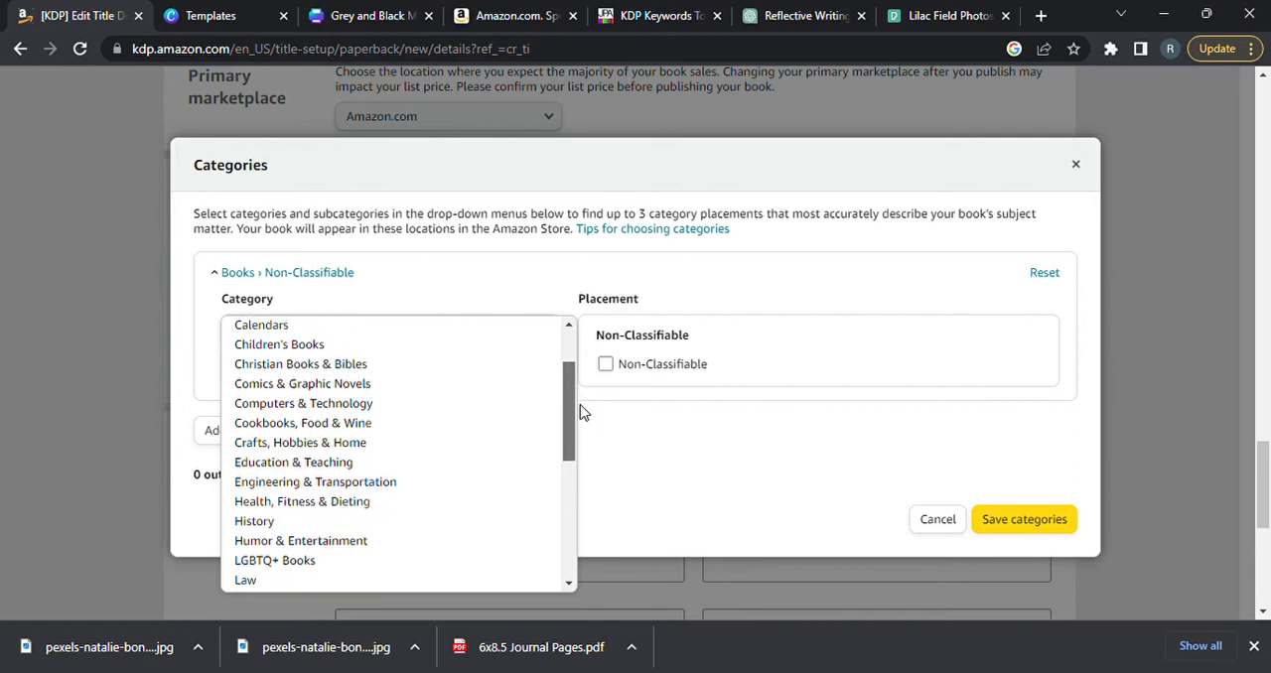
pyautogui.click(442, 345)
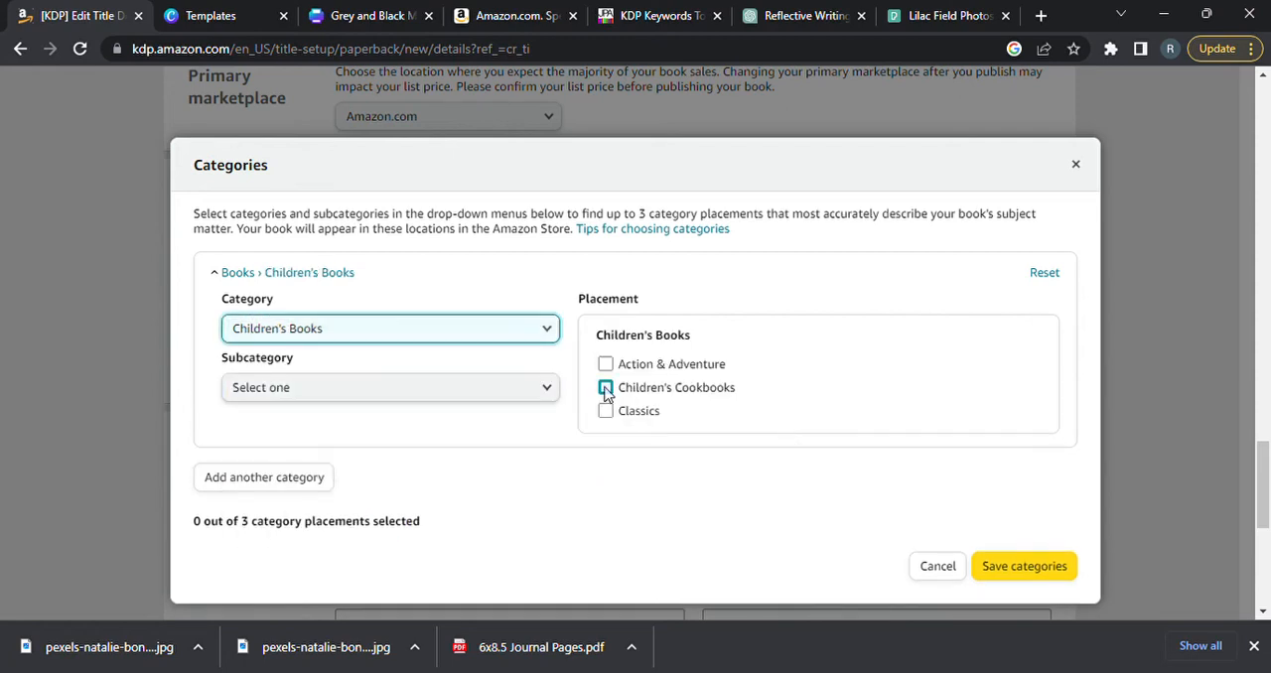
pyautogui.click(545, 390)
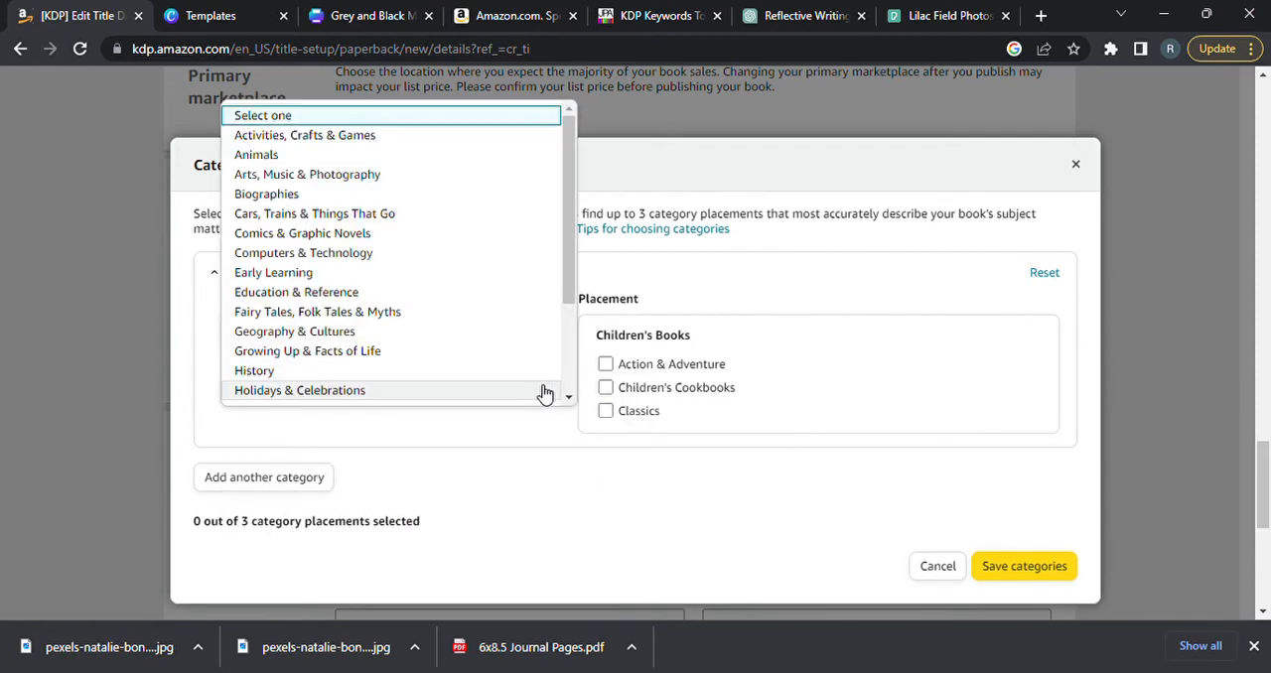
pyautogui.click(417, 371)
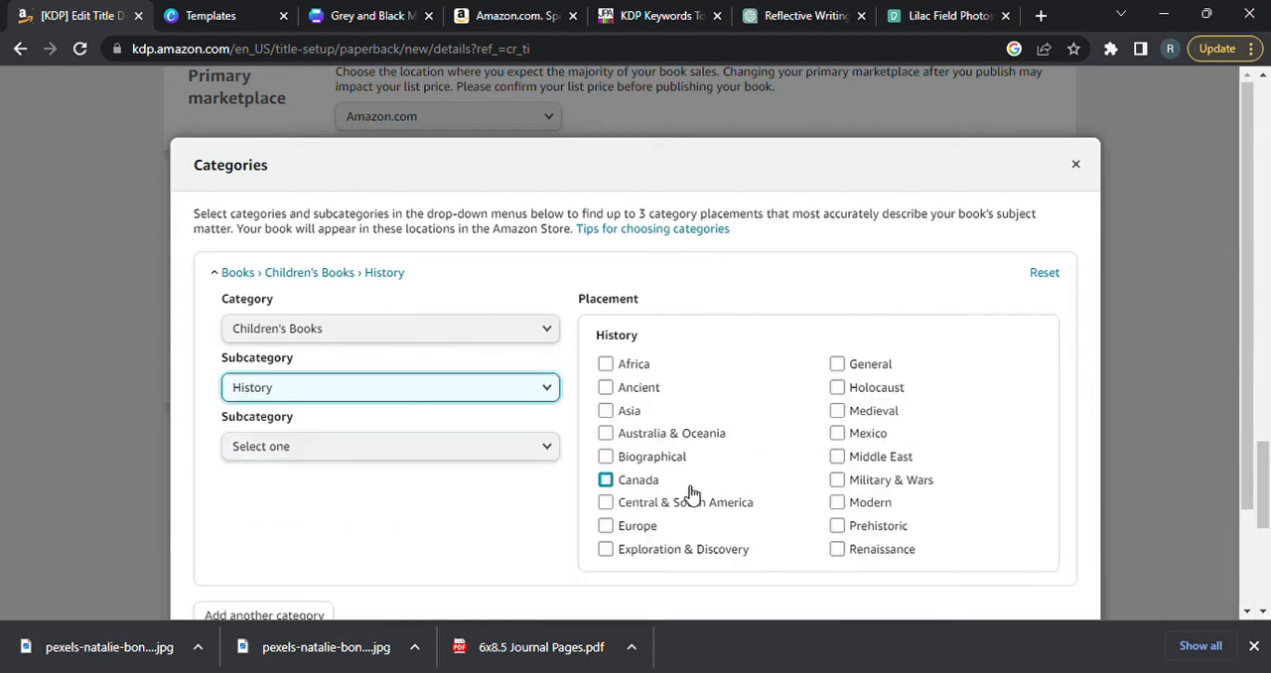
# Clear the History subcategory and set the book's category back to Non-Classifiable.
pyautogui.click(552, 448)
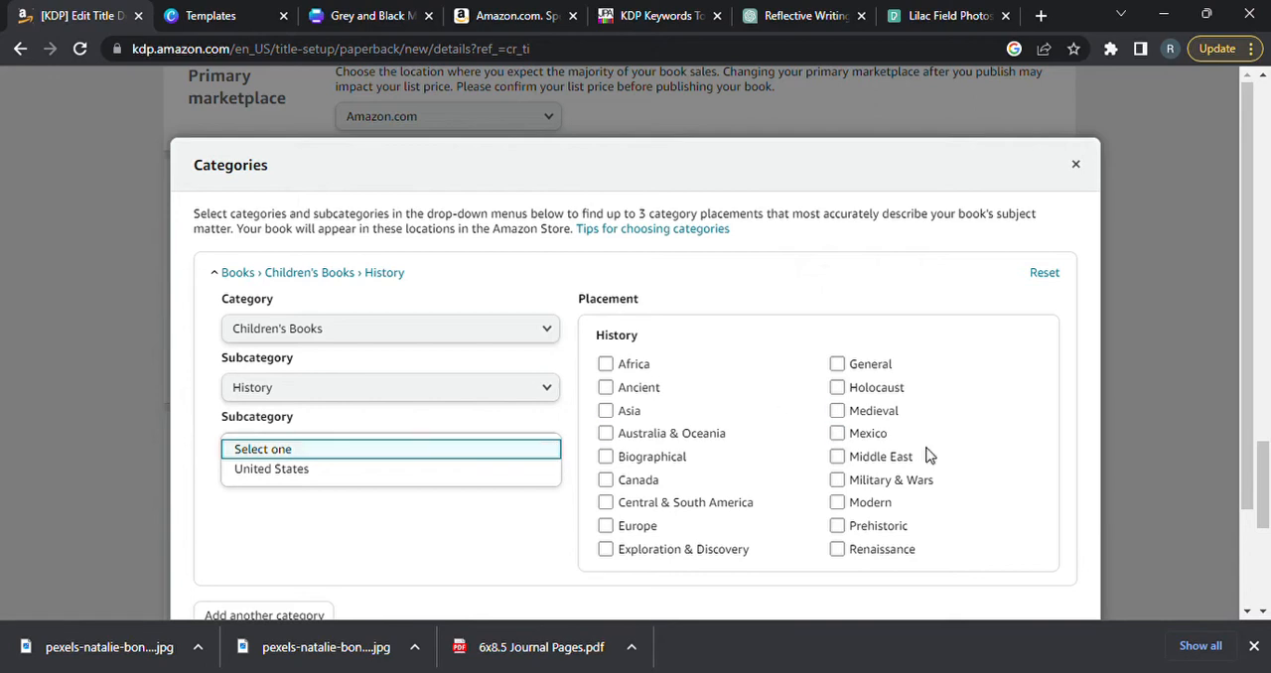
pyautogui.click(548, 391)
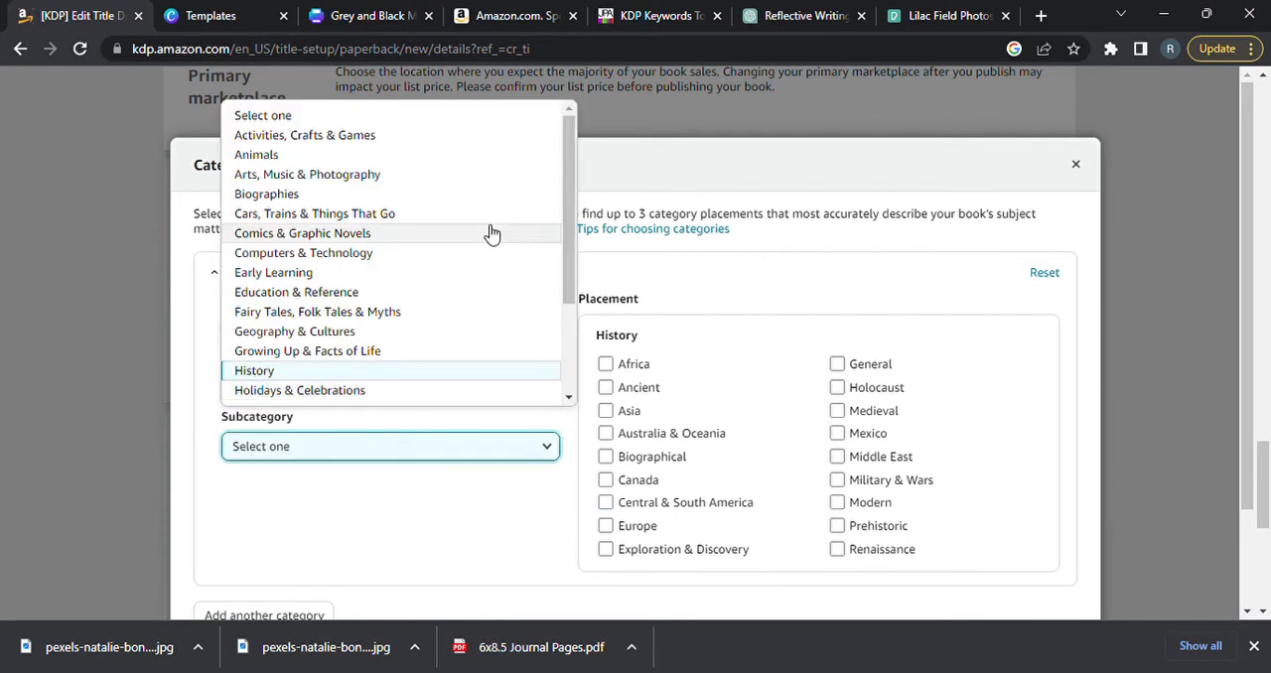
pyautogui.click(440, 118)
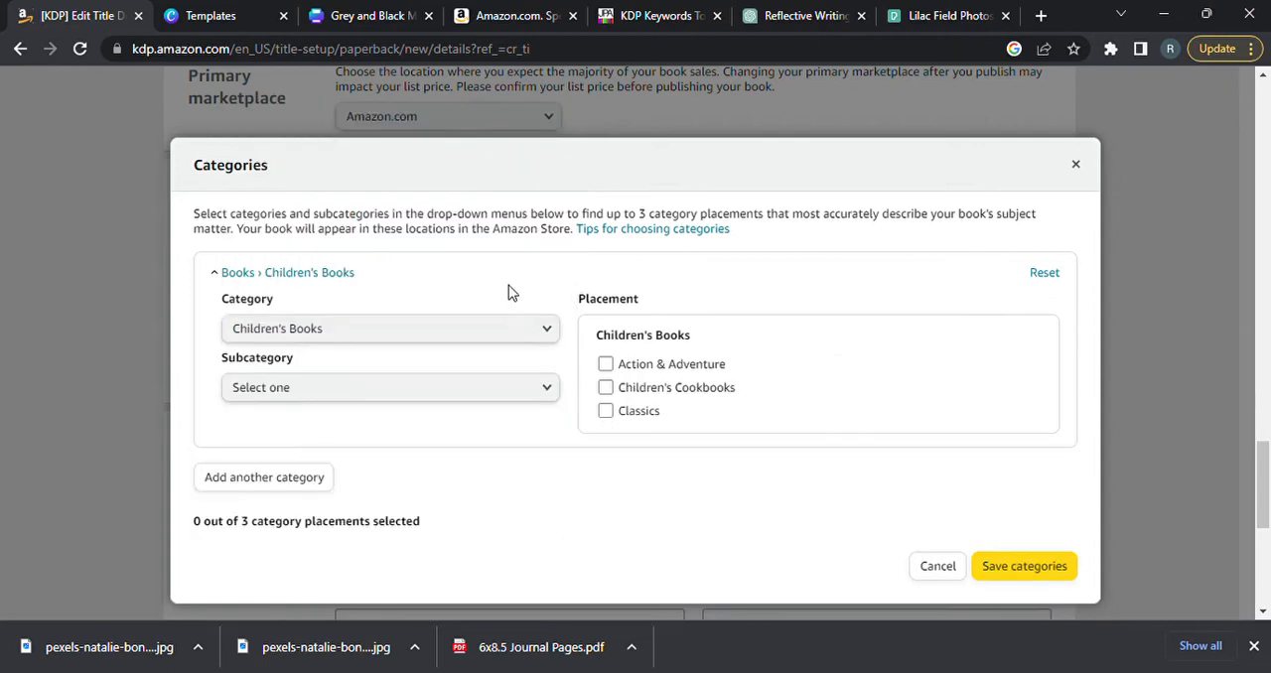
pyautogui.click(548, 332)
pyautogui.moveTo(576, 357); pyautogui.dragTo(567, 585)
pyautogui.click(448, 583)
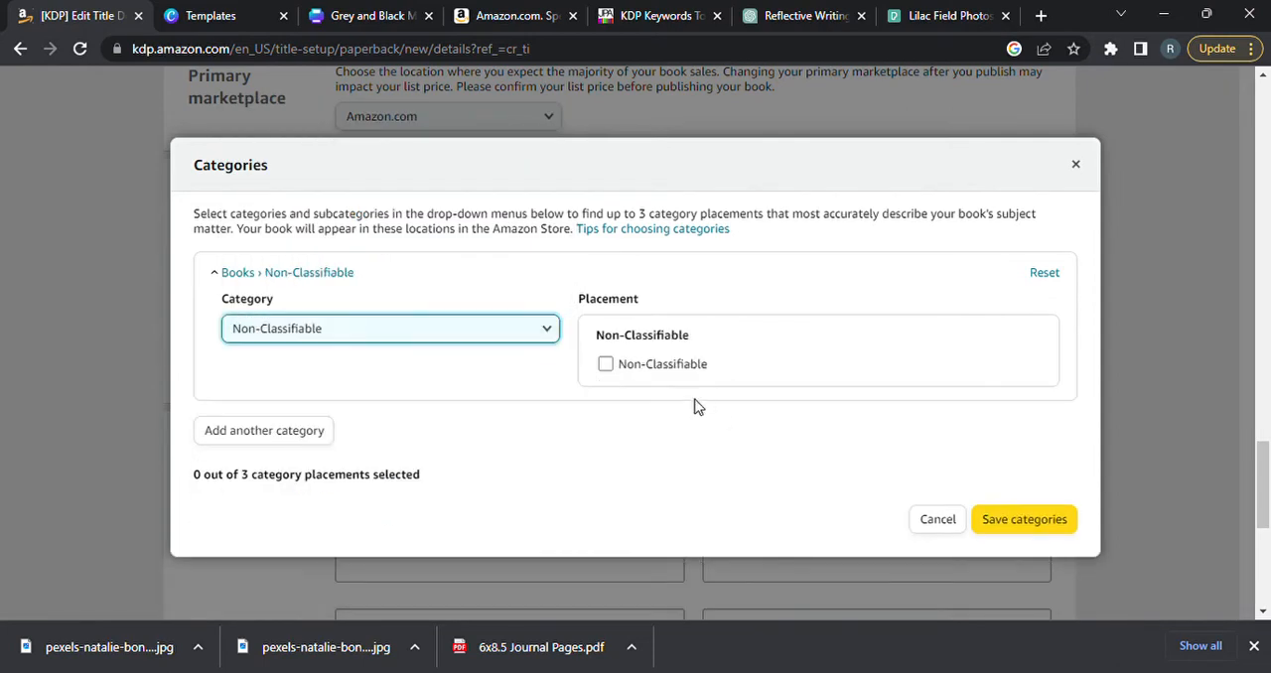
# Select the Non-Classifiable placement, save the categories, and mark the title as a low-content book.
pyautogui.click(605, 364)
pyautogui.click(1038, 544)
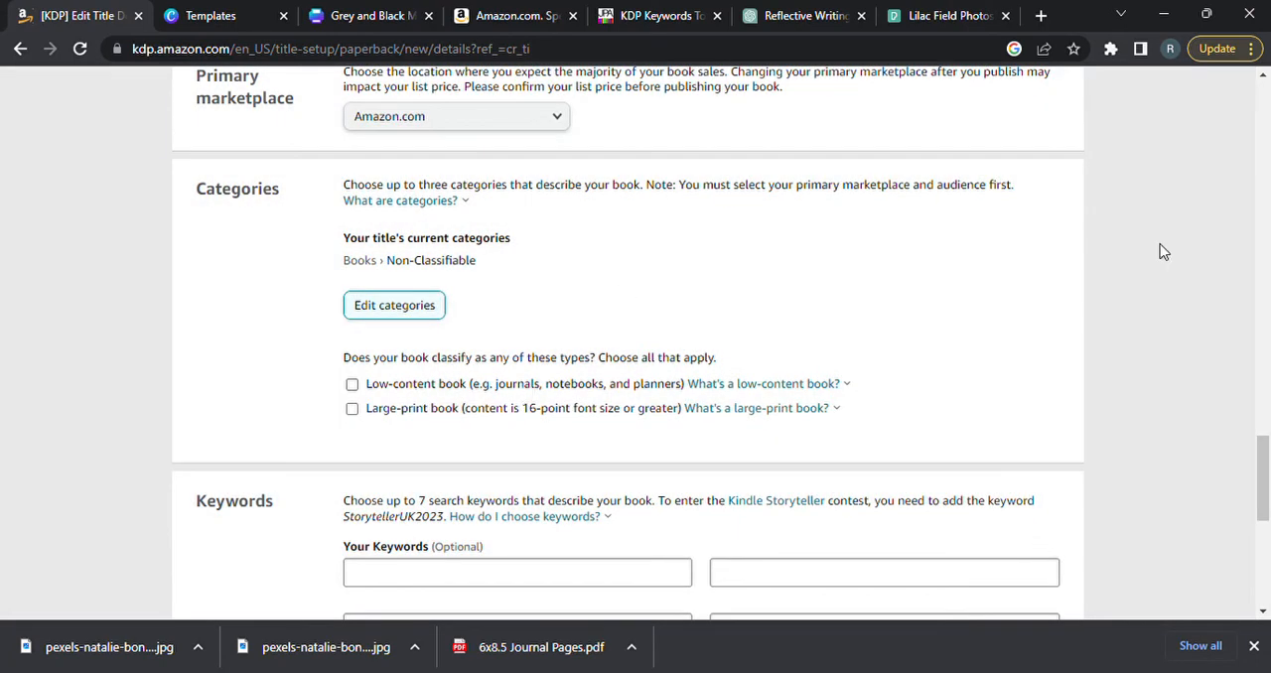
pyautogui.click(354, 385)
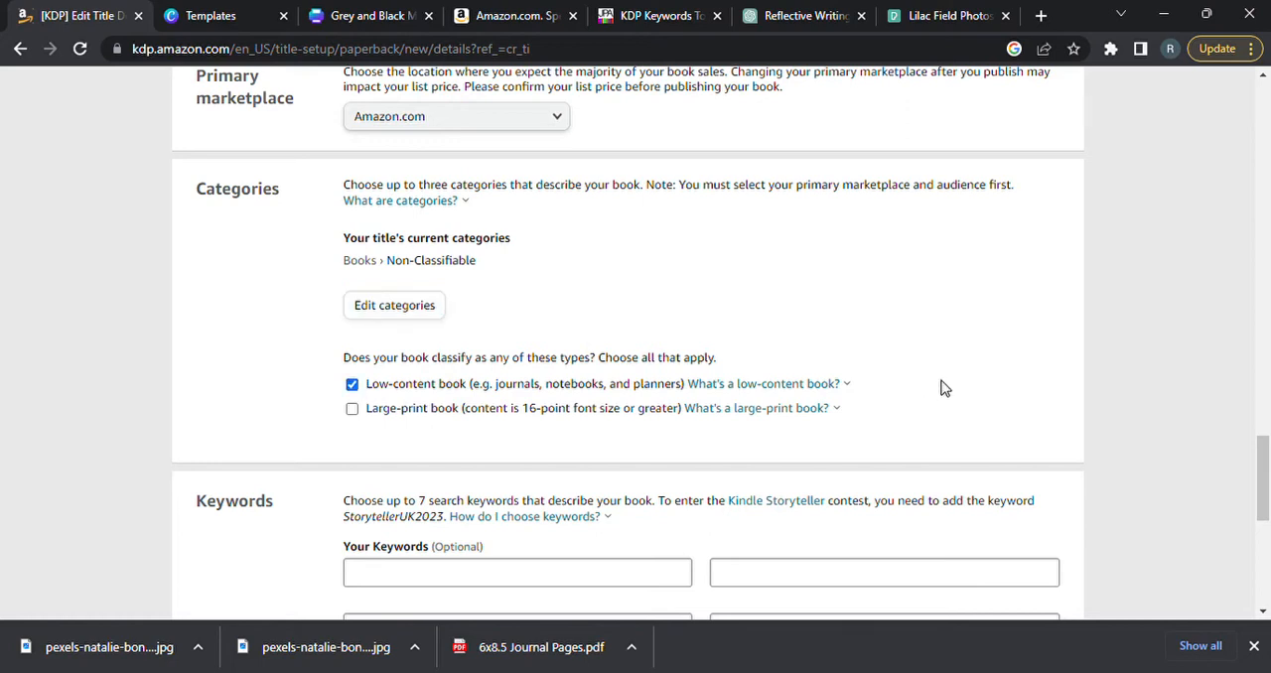
pyautogui.click(810, 385)
# Read the article on Amazon KDP keywords for its advice on choosing multi-word keywords for a book.
pyautogui.moveTo(1265, 467); pyautogui.dragTo(1267, 520)
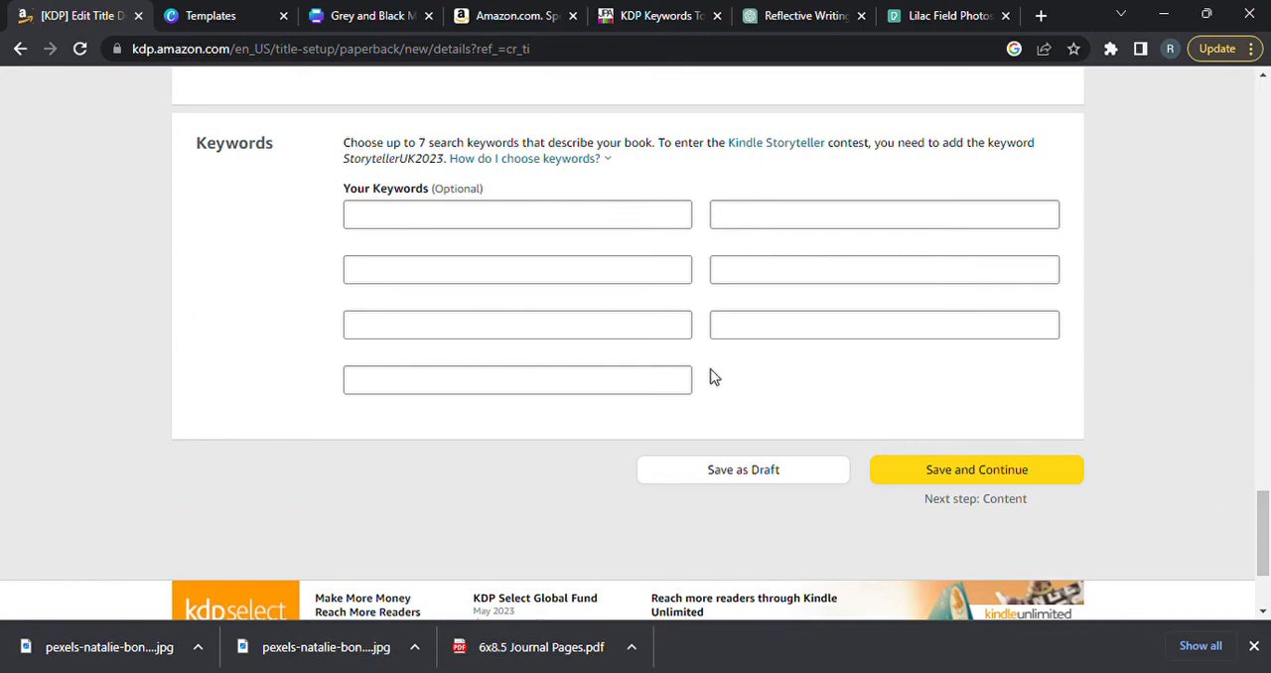
pyautogui.click(640, 27)
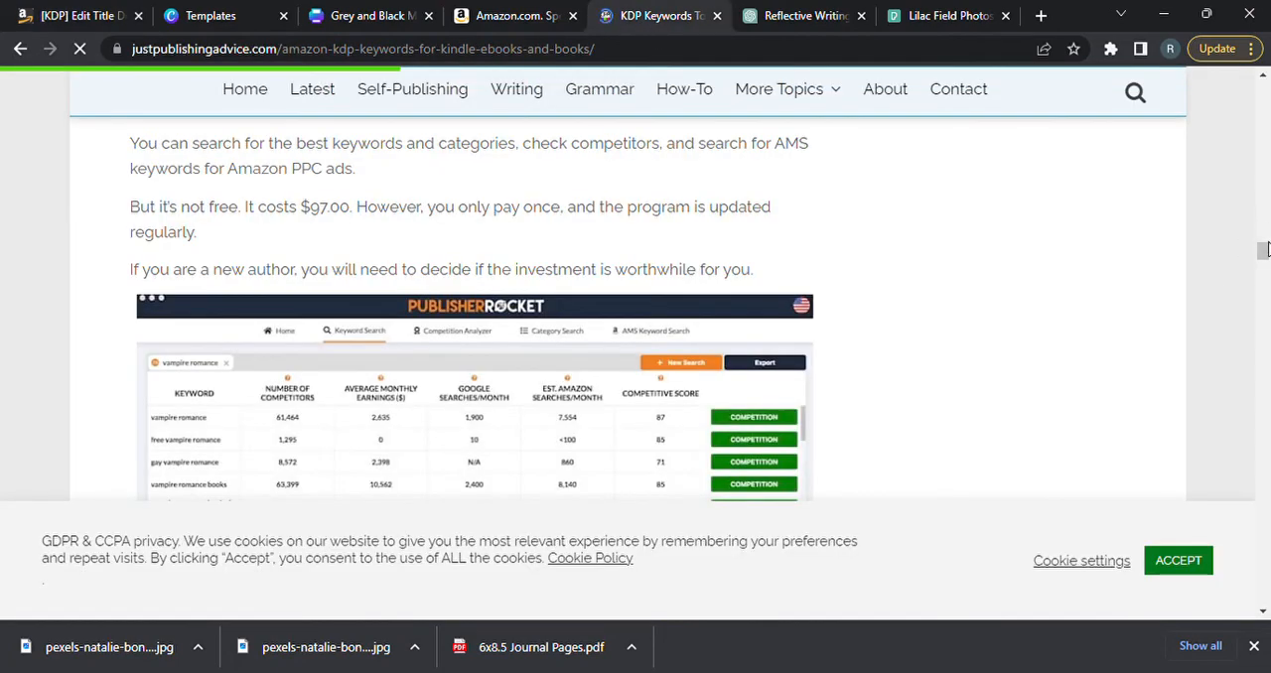
pyautogui.scroll(-3, 1265, 257)
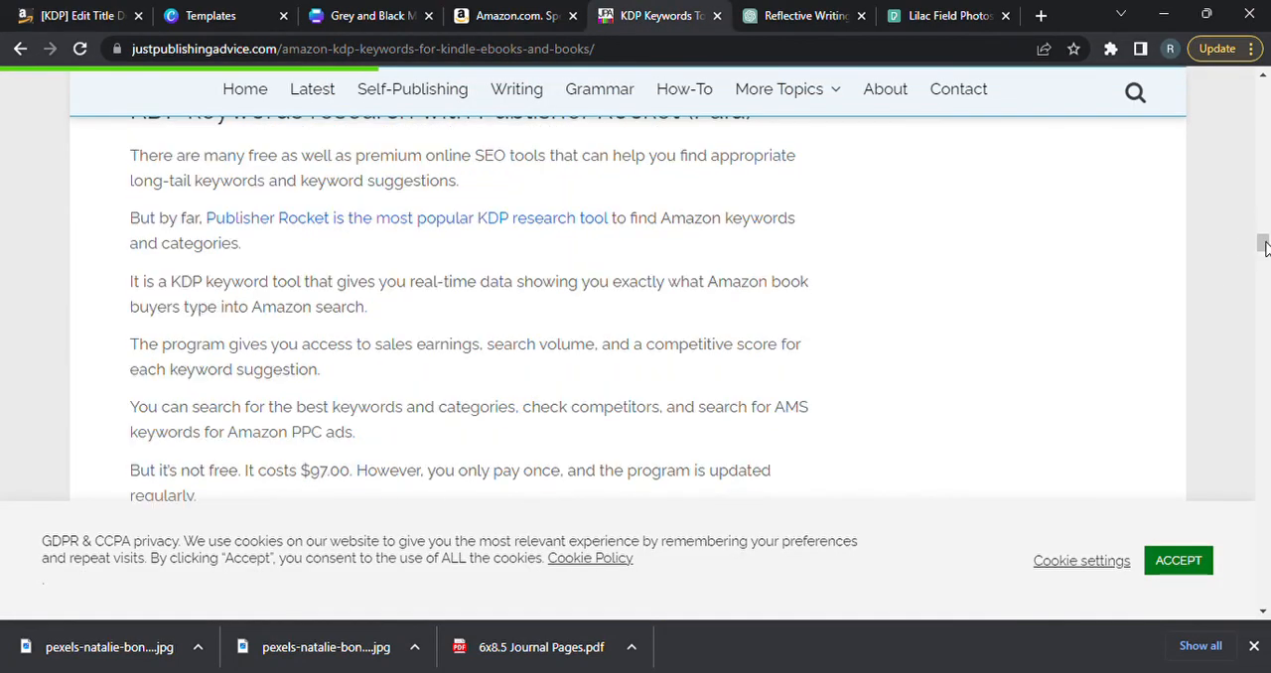
pyautogui.moveTo(1265, 244); pyautogui.dragTo(1263, 220)
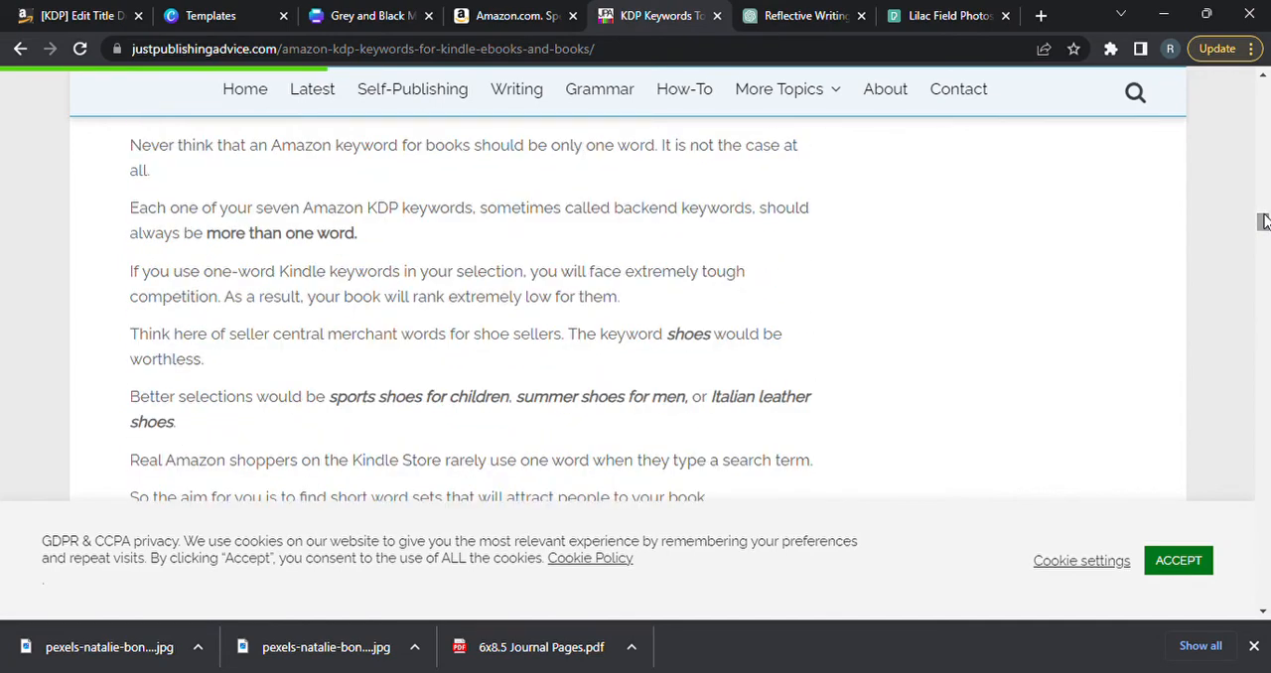
pyautogui.click(497, 18)
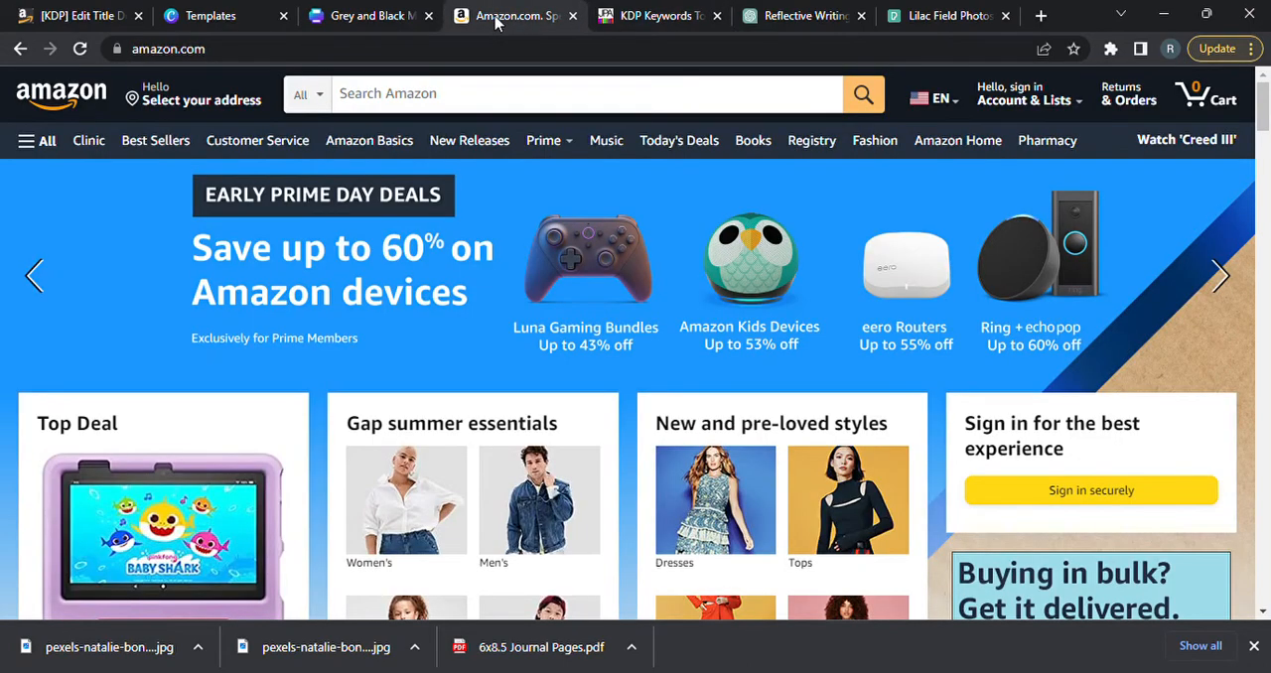
pyautogui.click(629, 22)
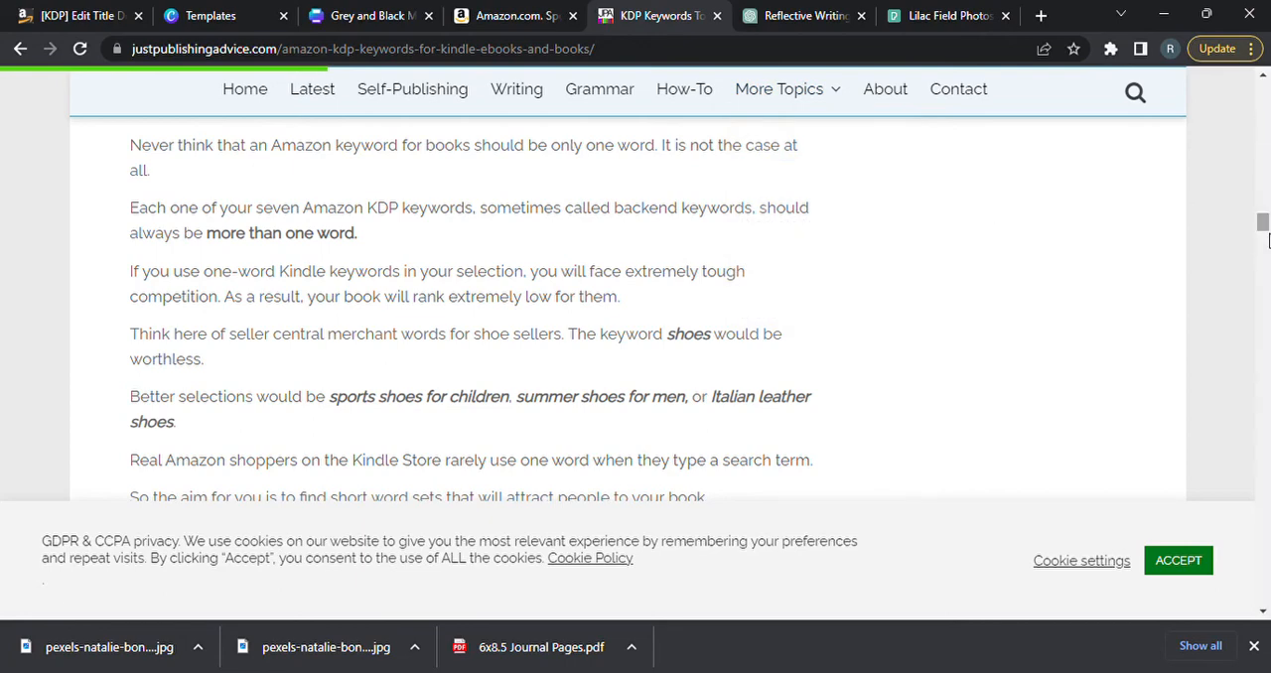
pyautogui.moveTo(1266, 238); pyautogui.dragTo(1264, 225)
pyautogui.scroll(-1, 1263, 235)
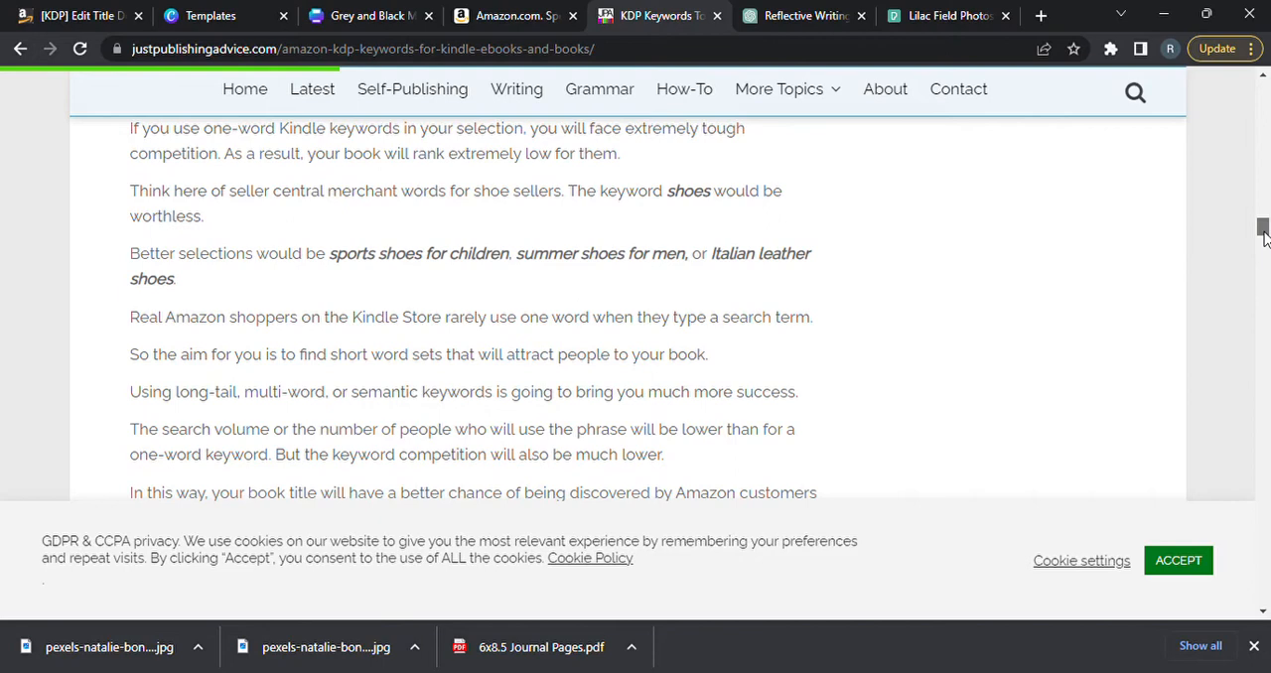
pyautogui.scroll(-1, 1263, 235)
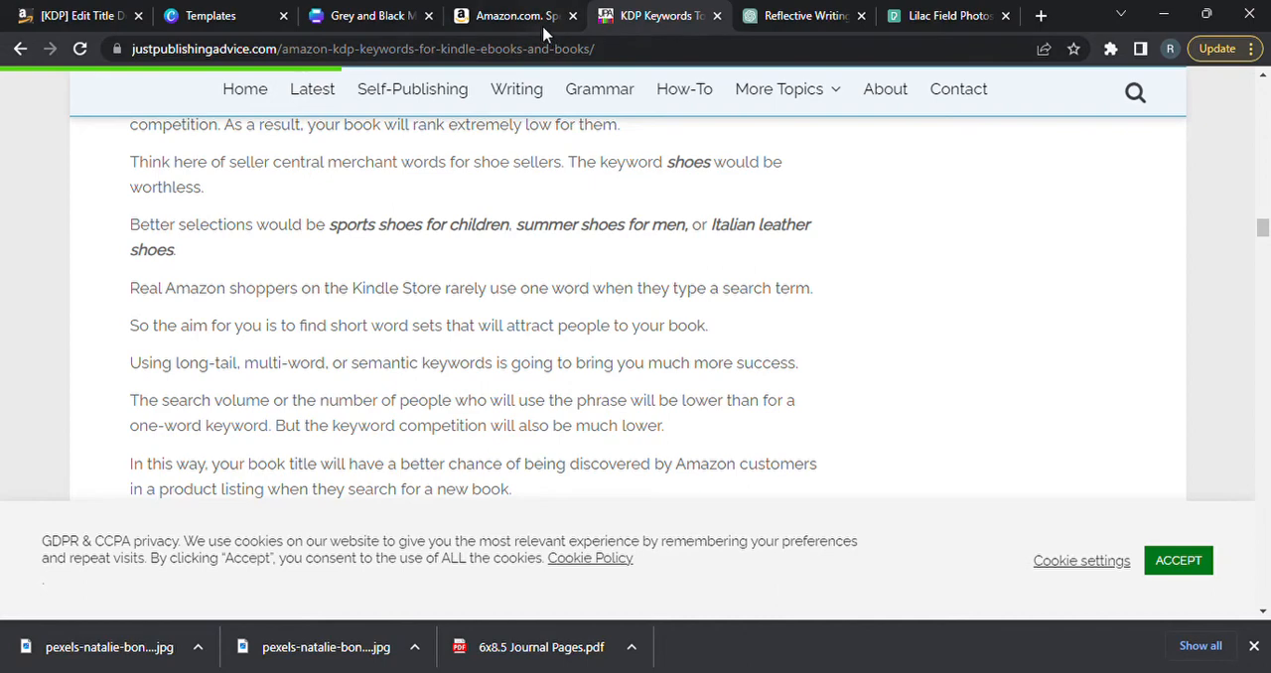
# Back on the KDP title setup page, enter "90 day journal" and "writing book for daily thoughts" as the first two keywords.
pyautogui.click(79, 15)
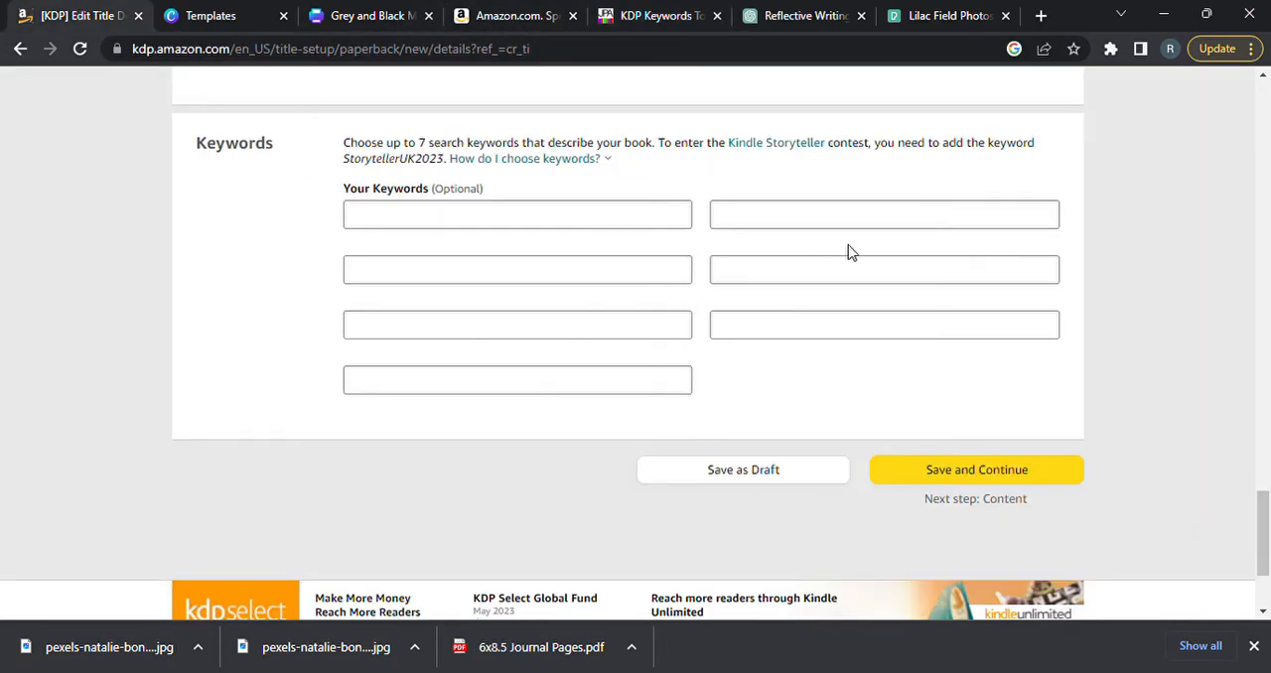
pyautogui.click(473, 215)
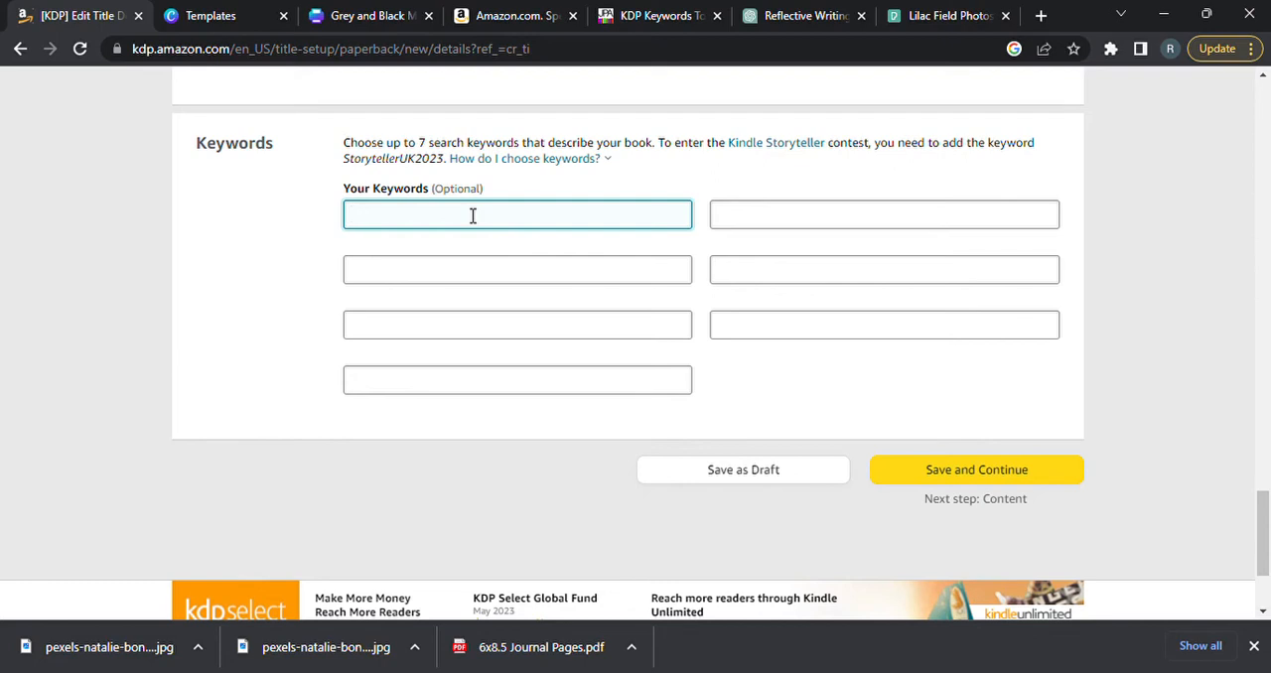
pyautogui.write('90 day journal')
pyautogui.press('Tab')
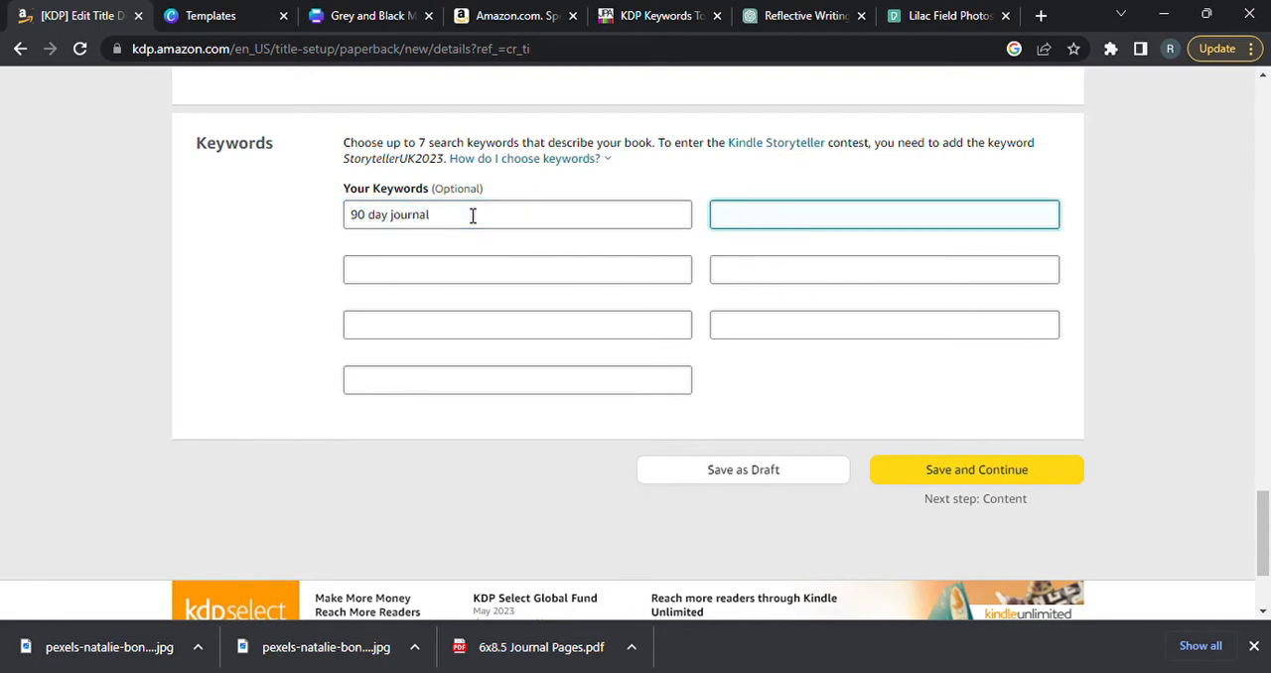
pyautogui.write('writing book for dail')
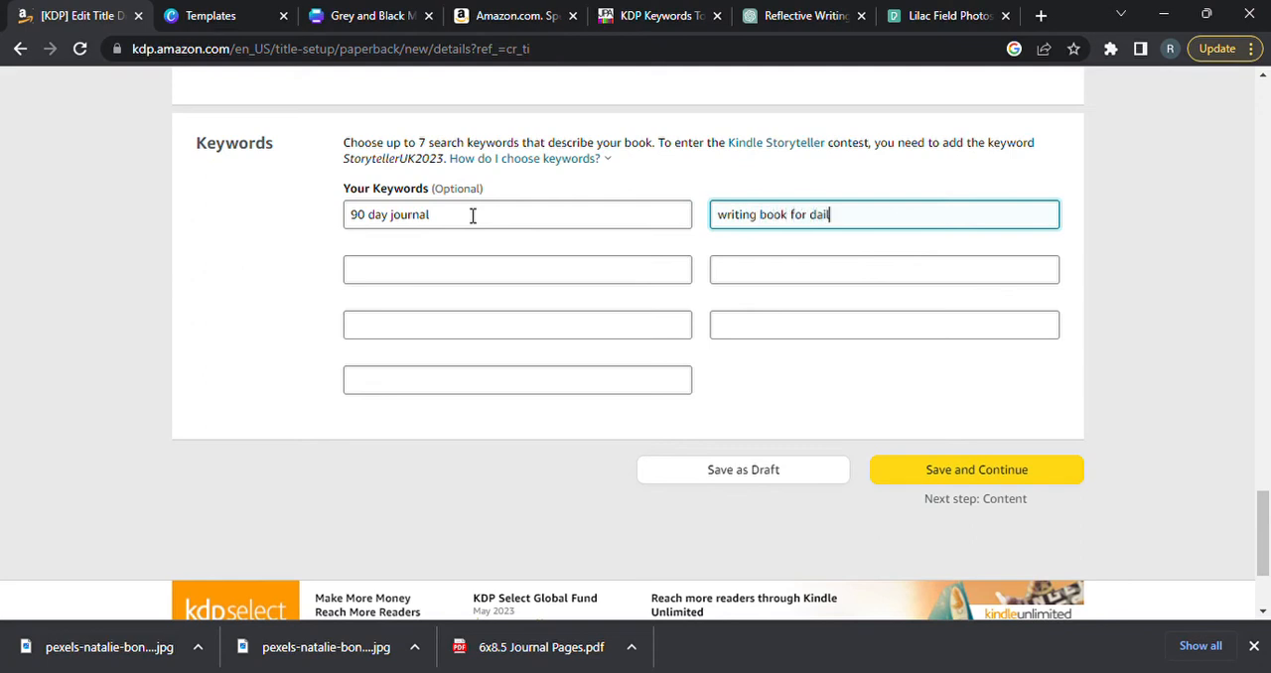
pyautogui.write('y thoughts')
pyautogui.press('Tab')
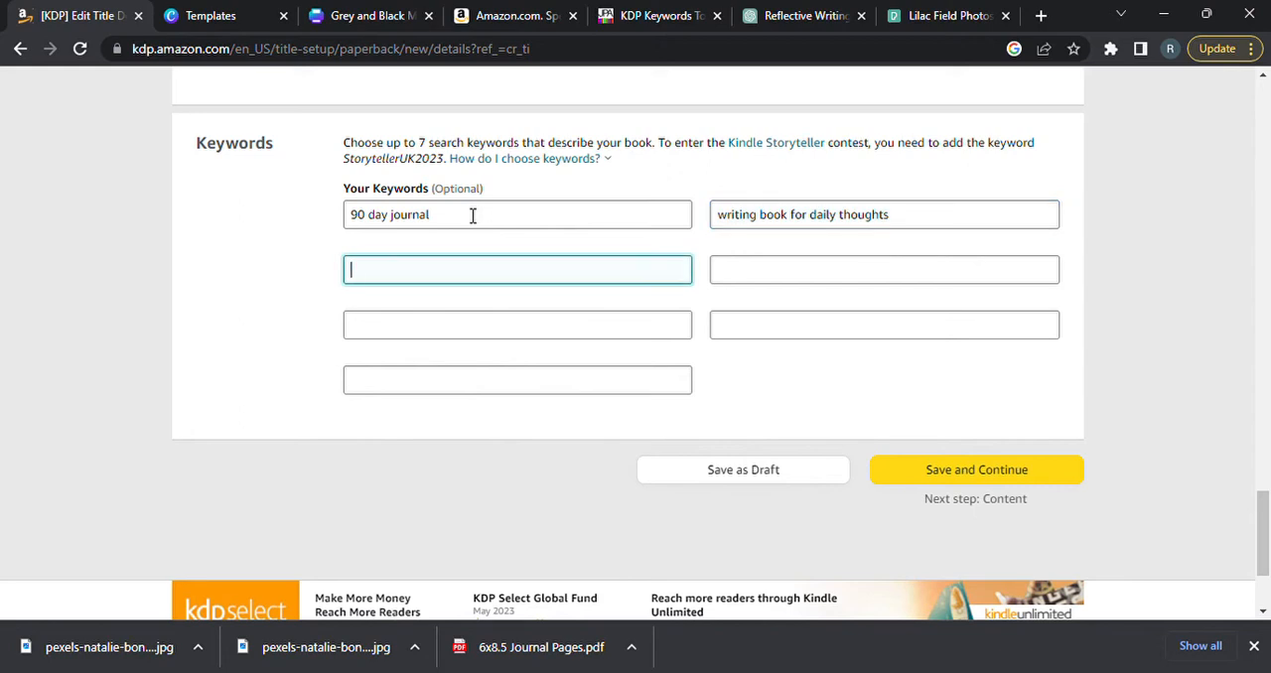
# Enter "notebook for daily entry" and "reflecting your day in a journal" as the third and fourth keywords.
pyautogui.write('notebook for daily entry')
pyautogui.press('Tab')
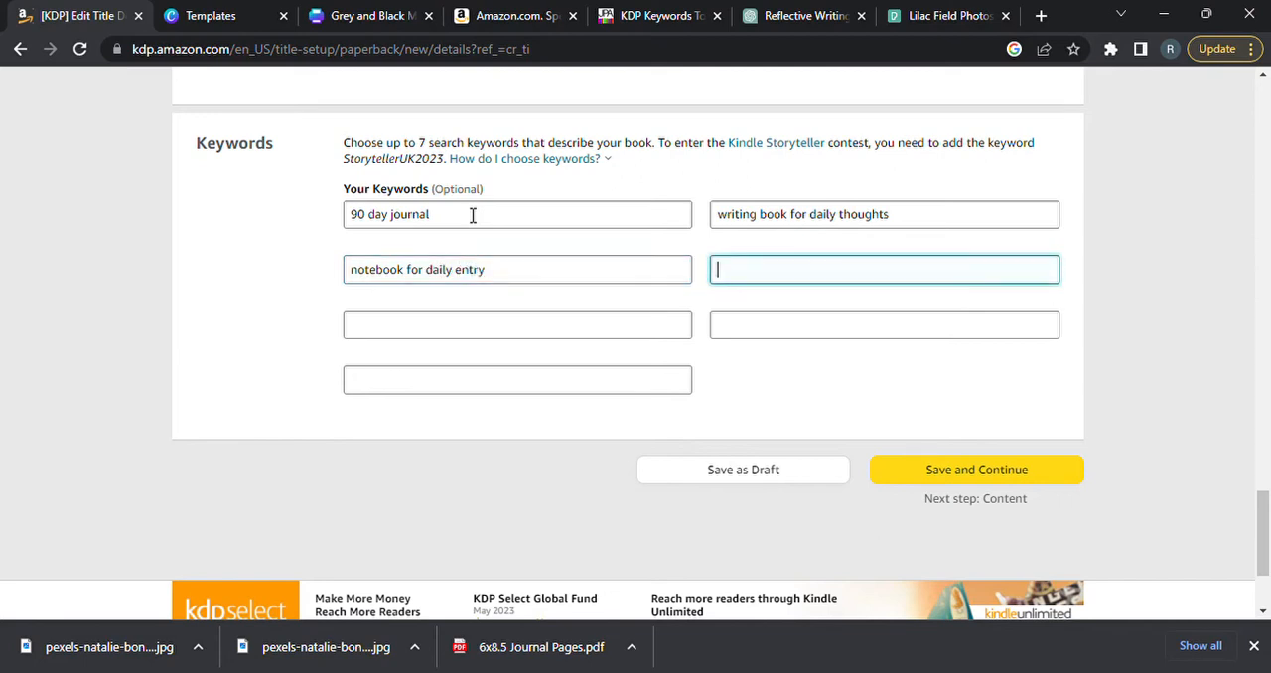
pyautogui.write('reflecting yourr')
pyautogui.press('BackSpace')
pyautogui.write('day in a')
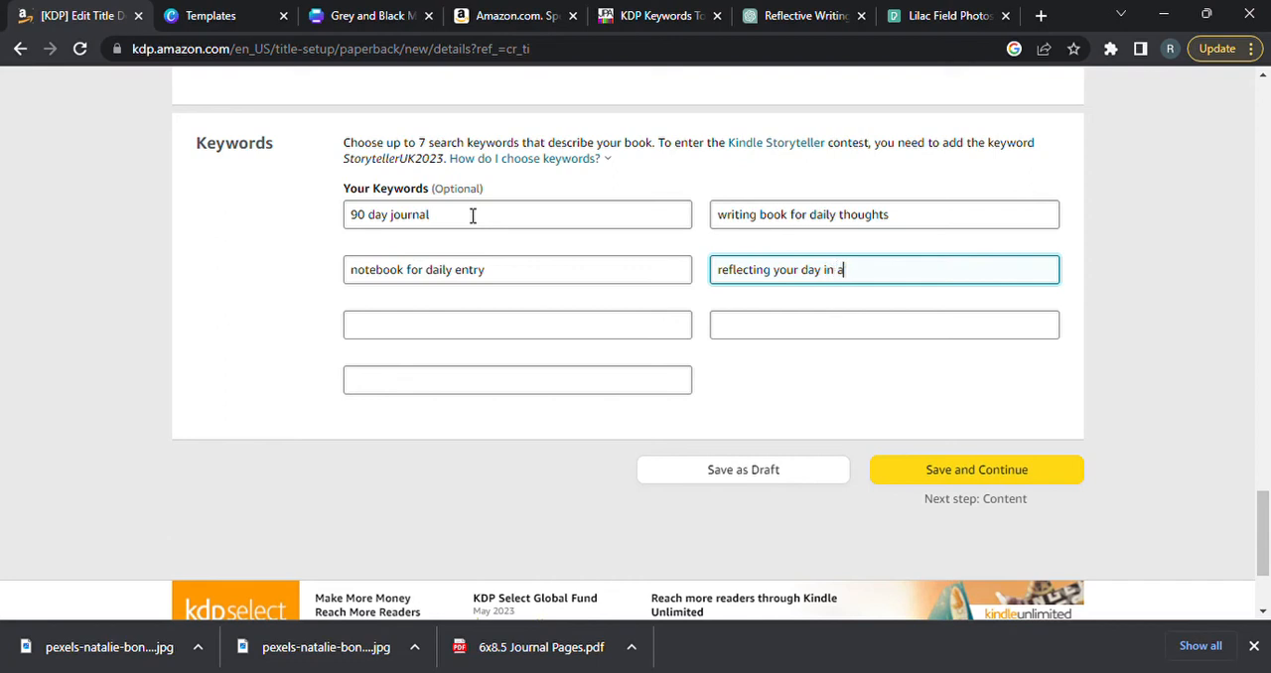
pyautogui.write(' journal')
# Enter "notebook" as the fifth keyword and "journal" as the sixth.
pyautogui.press('Tab')
pyautogui.press('Tab')
pyautogui.write('journal')
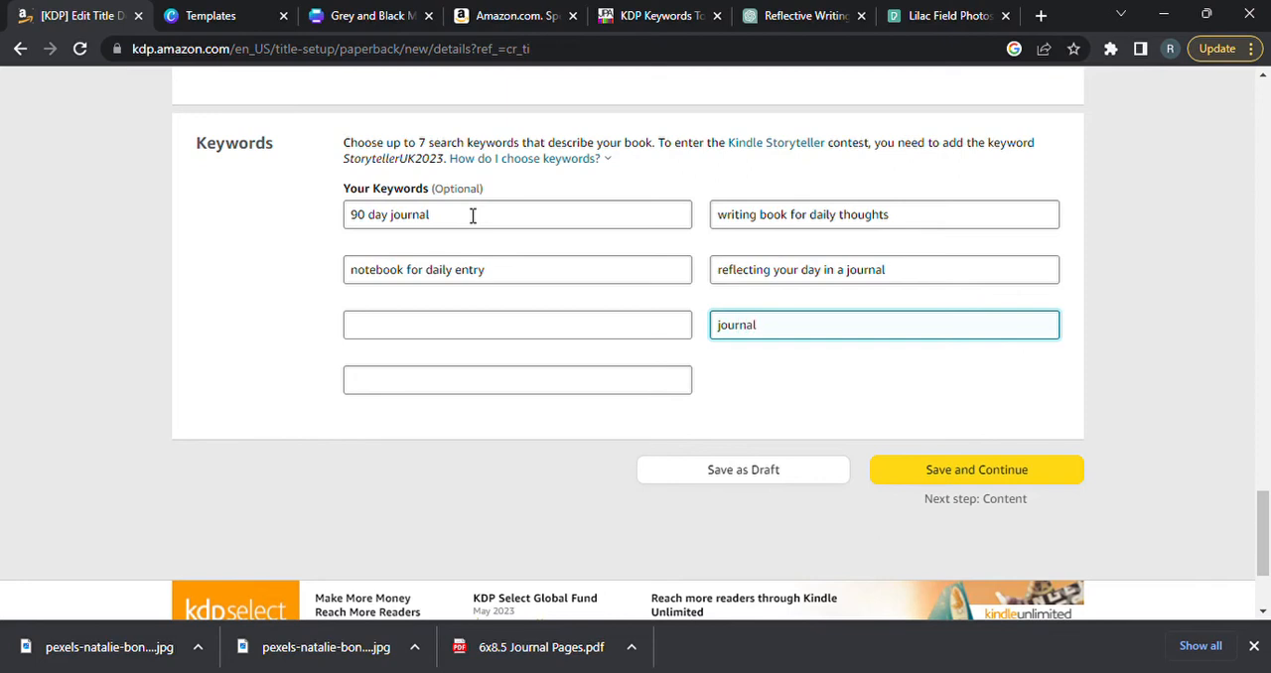
pyautogui.hotkey('shift', 'Tab')
pyautogui.write('notebook')
pyautogui.press('Tab')
# Enter "90 day diary" as the seventh keyword, then save the paperback details and continue to the content page.
pyautogui.write('diary for')
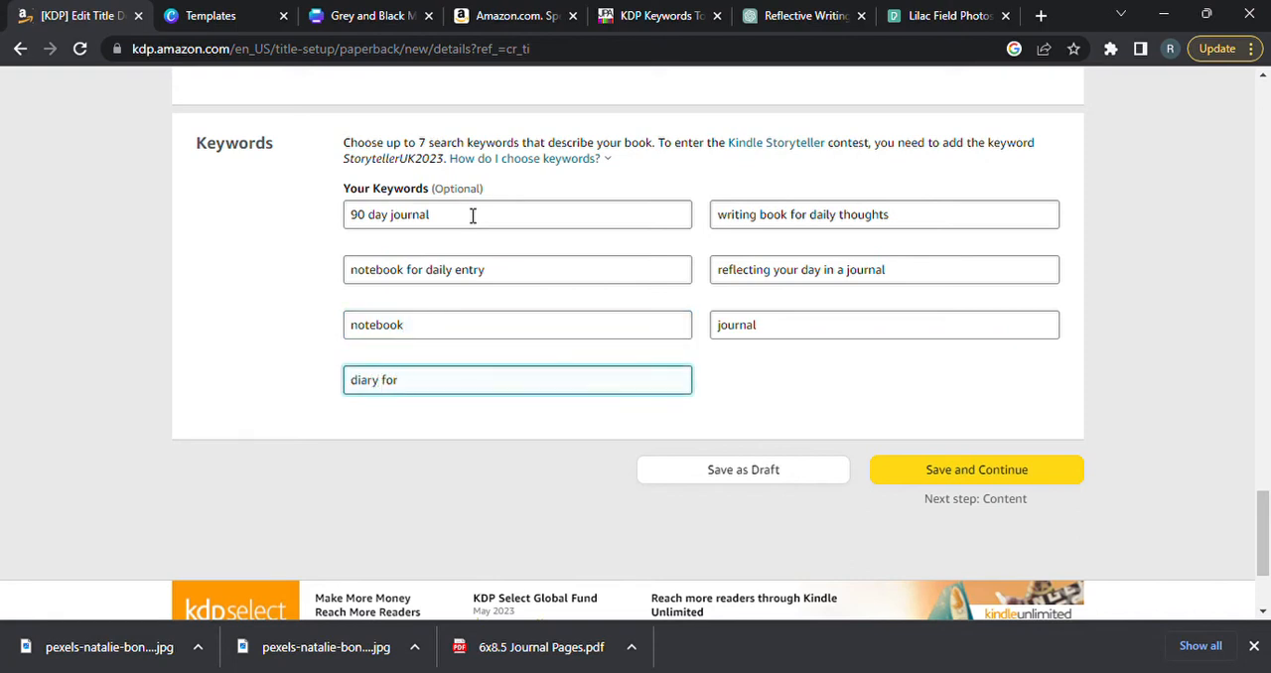
pyautogui.press('BackSpace')
pyautogui.press('BackSpace')
pyautogui.press('BackSpace')
pyautogui.press('BackSpace')
pyautogui.press('BackSpace')
pyautogui.press('BackSpace')
pyautogui.press('BackSpace')
pyautogui.press('BackSpace')
pyautogui.press('BackSpace')
pyautogui.write('90 diary')
pyautogui.press('BackSpace')
pyautogui.press('BackSpace')
pyautogui.press('BackSpace')
pyautogui.press('BackSpace')
pyautogui.press('BackSpace')
pyautogui.press('BackSpace')
pyautogui.write('day diary')
pyautogui.click(962, 471)
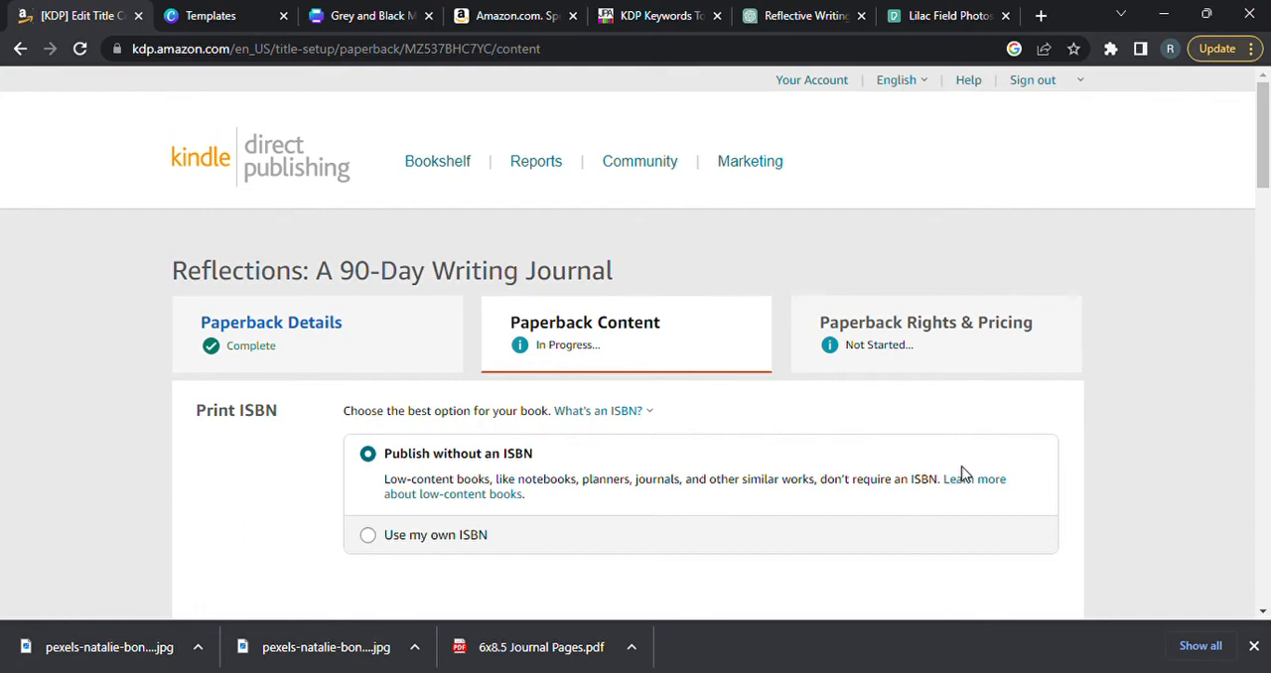
# Review the print ISBN, publication date, and ink and paper type settings, leaving the publication date blank.
pyautogui.moveTo(1263, 149); pyautogui.dragTo(1266, 164)
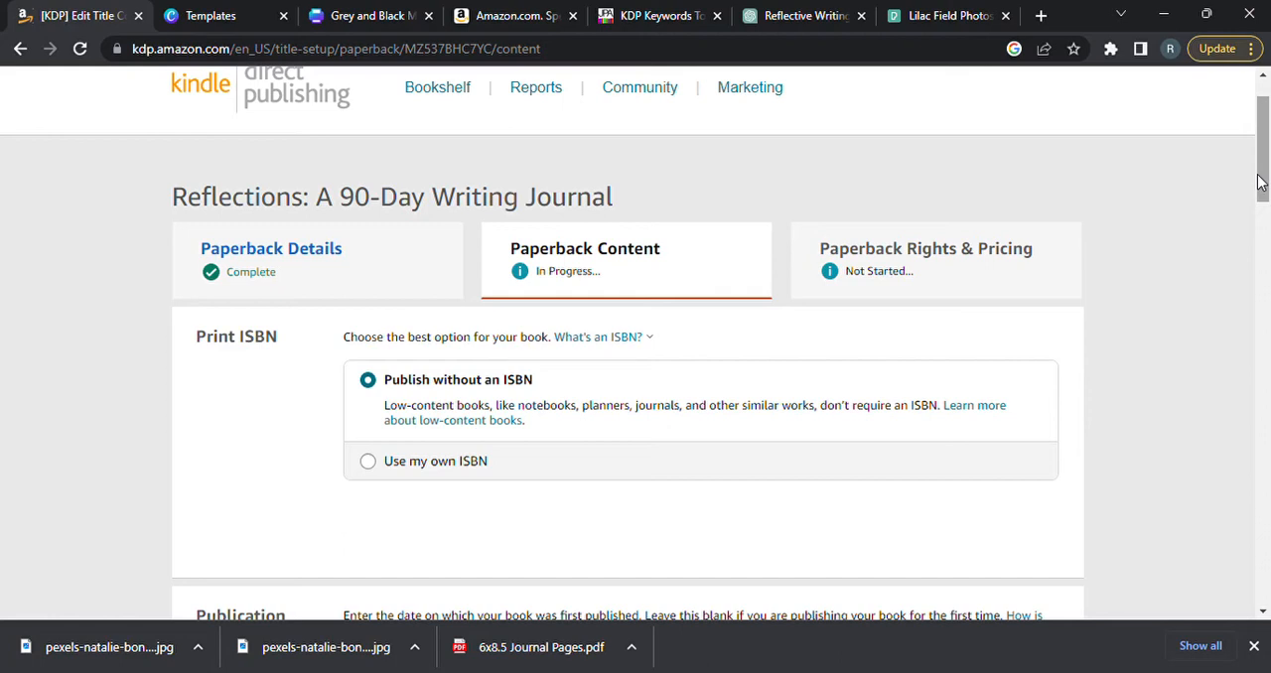
pyautogui.moveTo(1259, 181); pyautogui.dragTo(1265, 224)
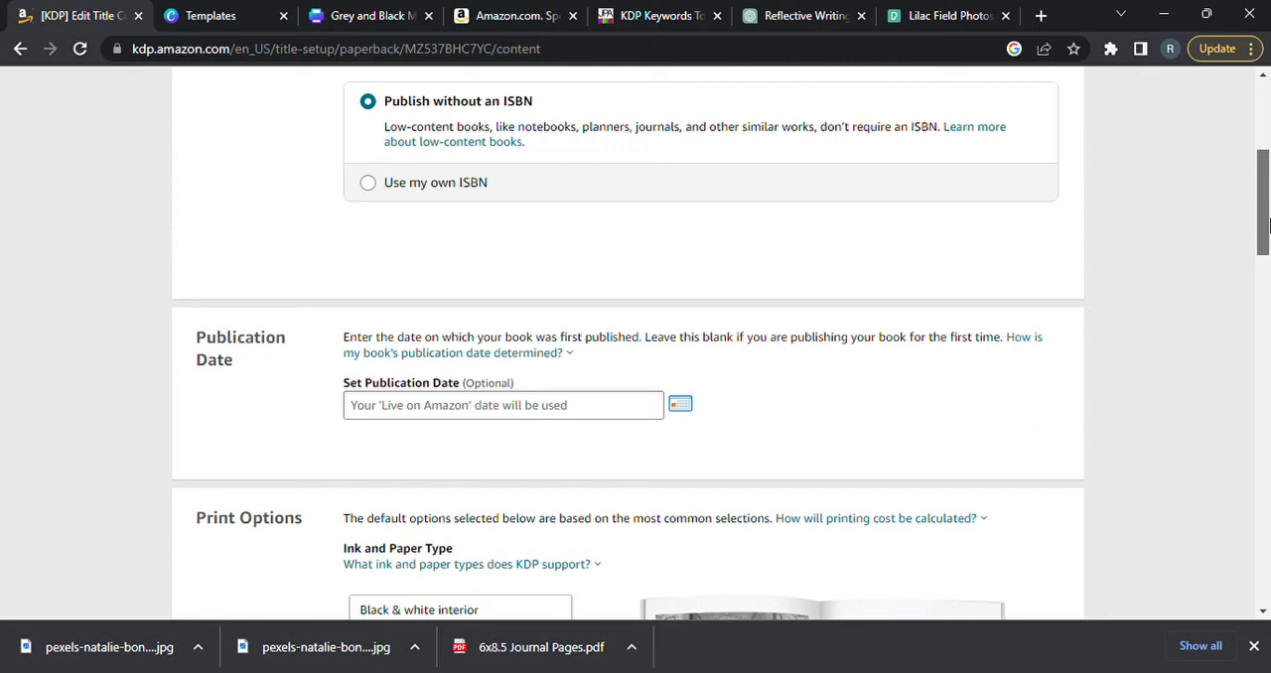
pyautogui.moveTo(1268, 224); pyautogui.dragTo(1268, 232)
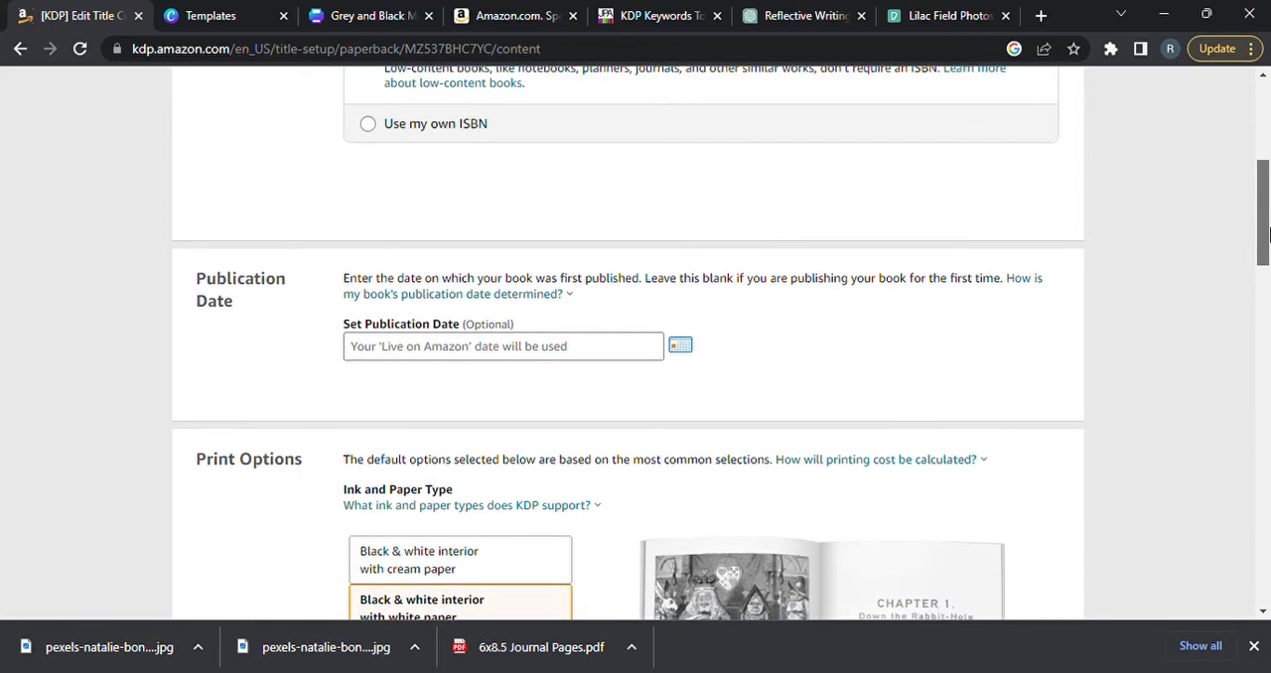
pyautogui.moveTo(1268, 233); pyautogui.dragTo(1268, 293)
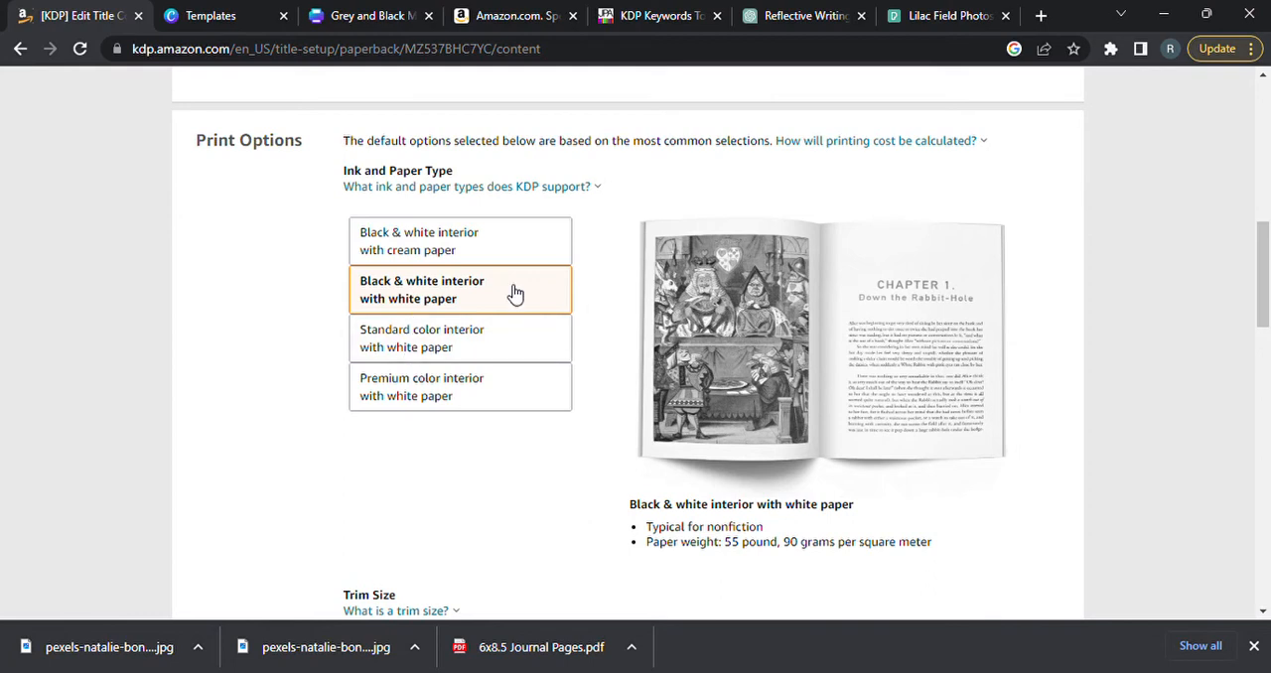
# Set the ink and paper type to black & white interior with cream paper.
pyautogui.click(454, 249)
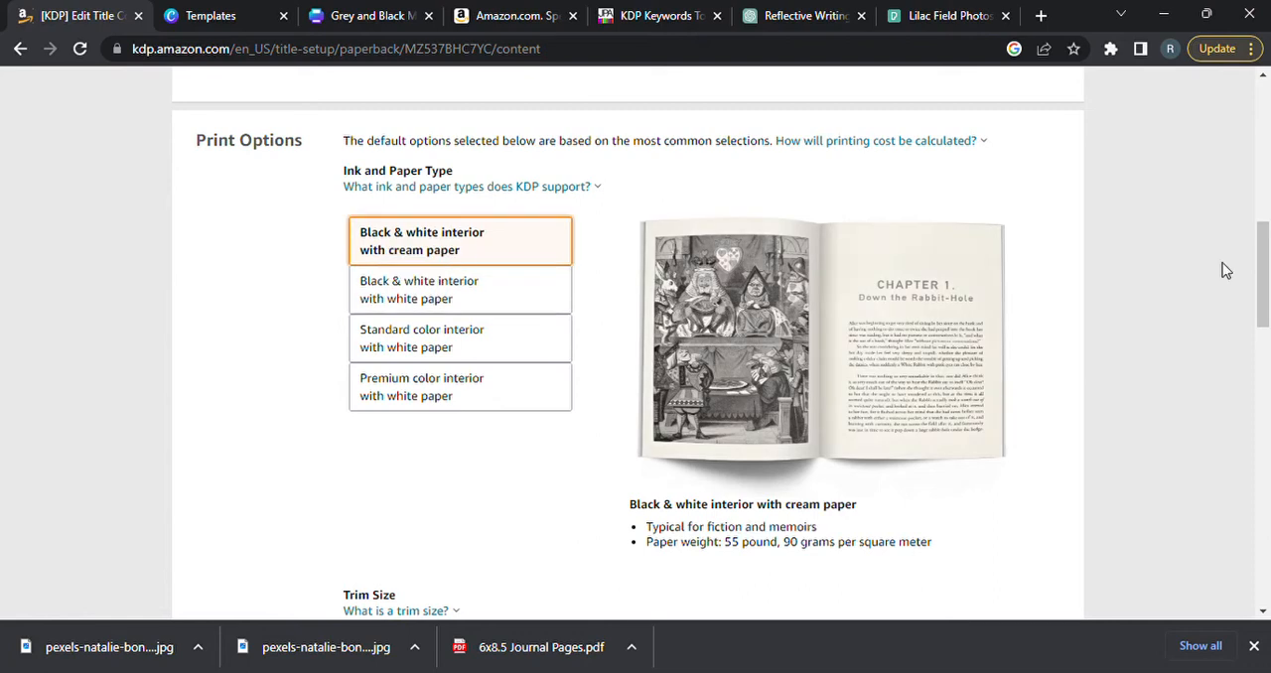
pyautogui.moveTo(1263, 260); pyautogui.dragTo(1266, 331)
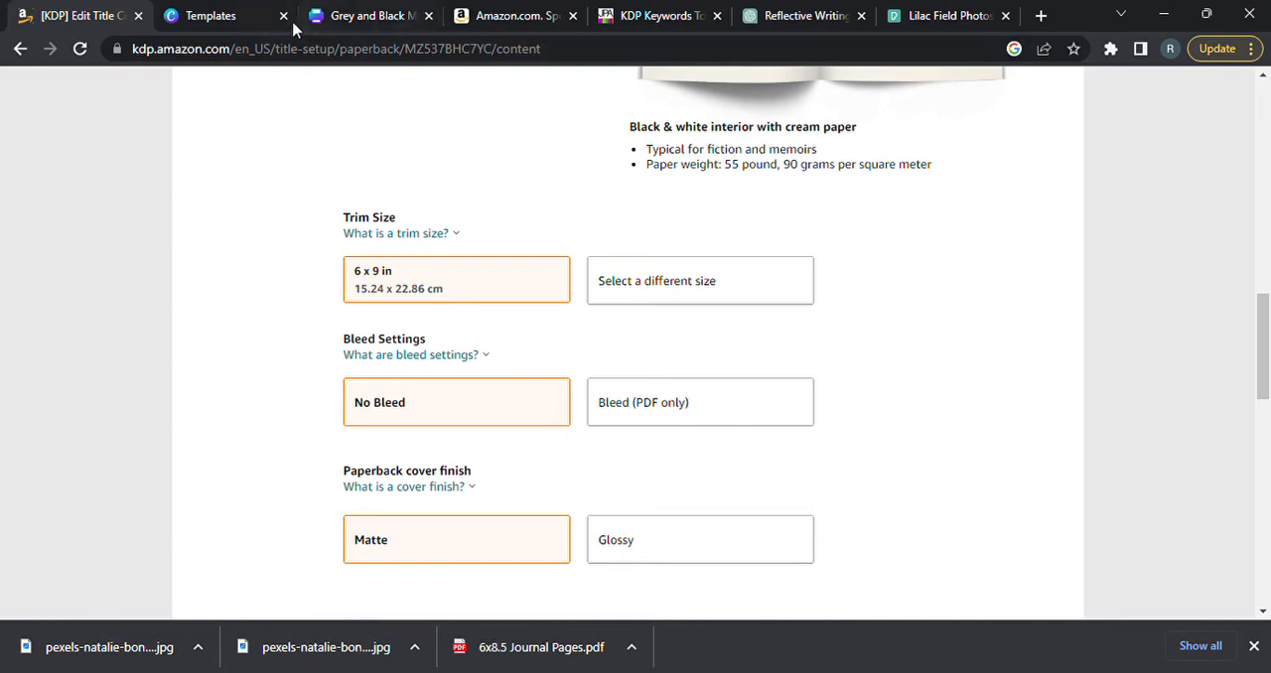
# Switch to Canva and check the page sizes of the recent journal designs, close the open cover designs, and return to KDP.
pyautogui.click(230, 16)
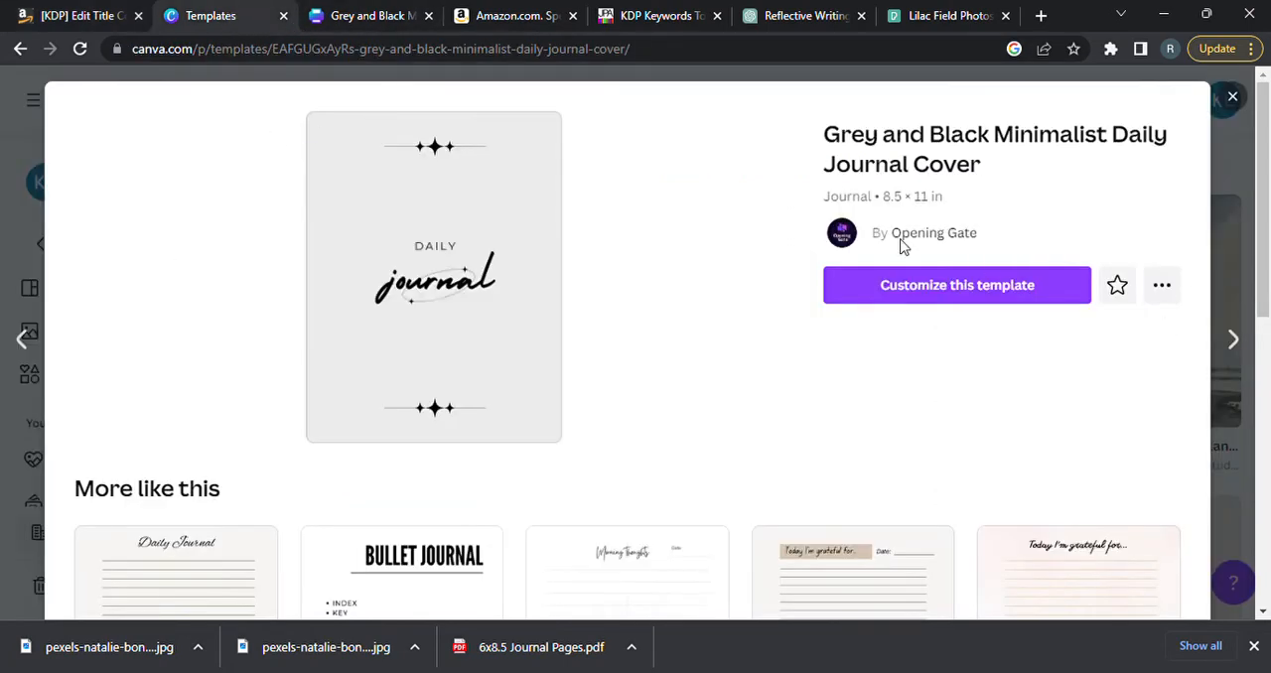
pyautogui.click(1235, 180)
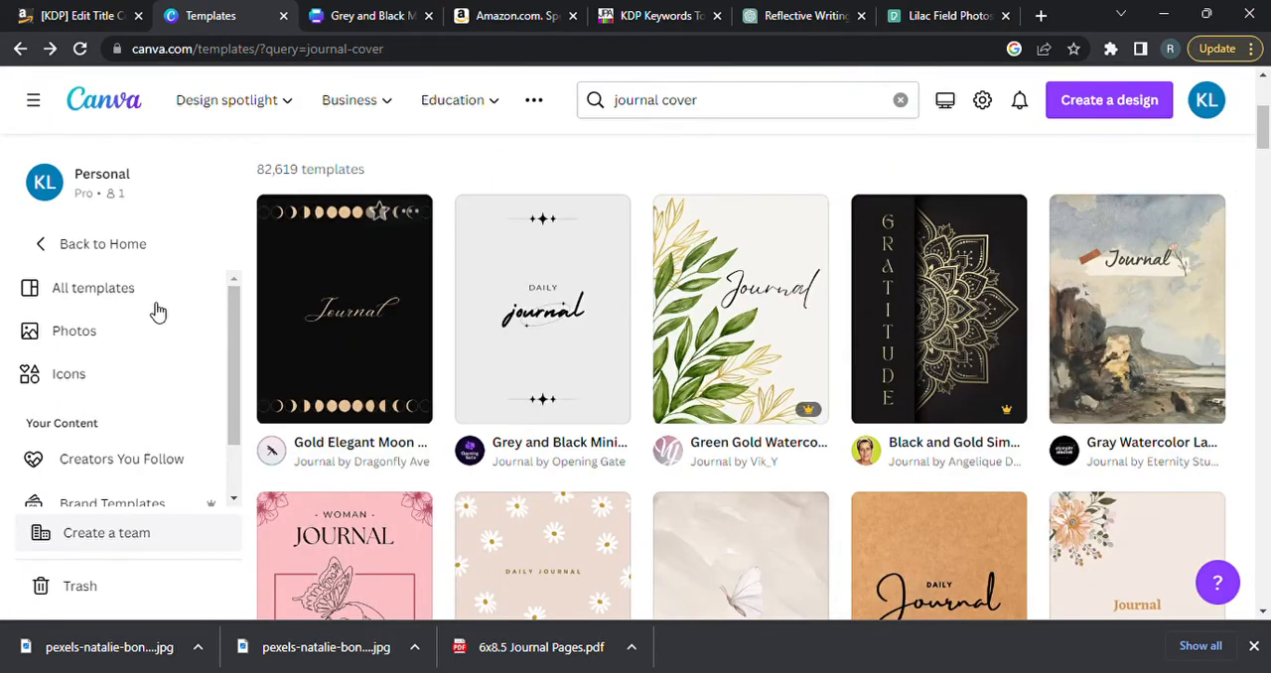
pyautogui.click(97, 246)
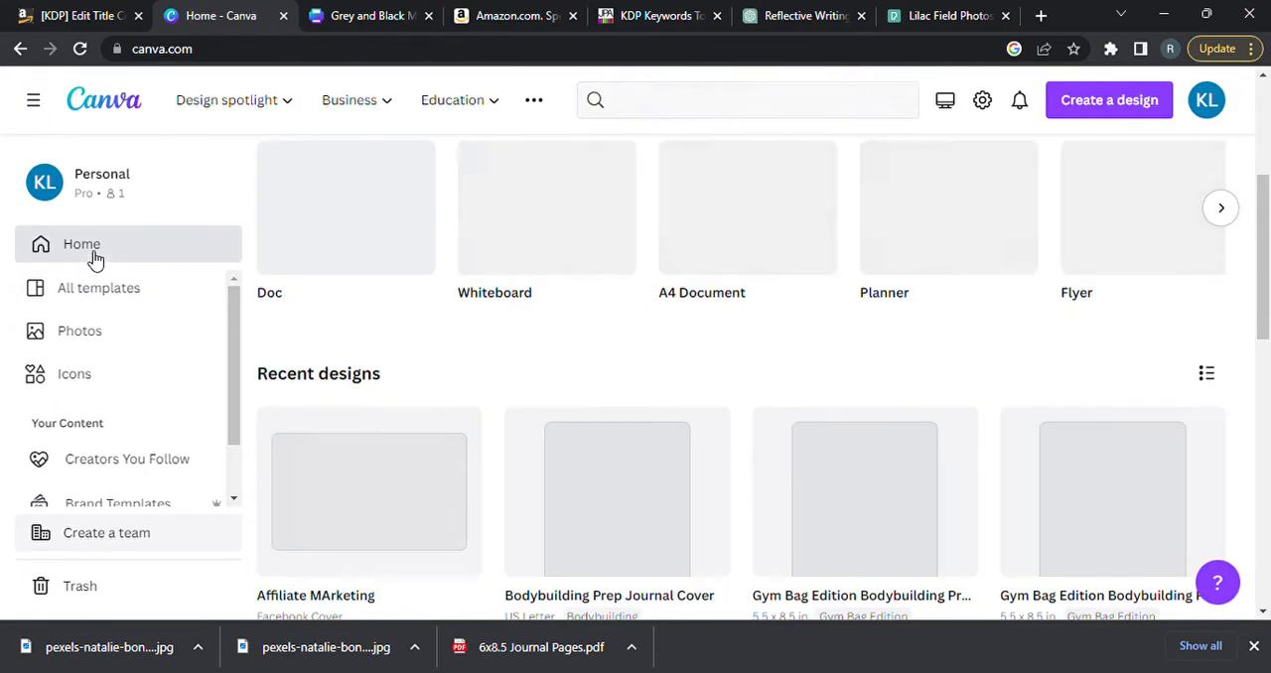
pyautogui.click(97, 292)
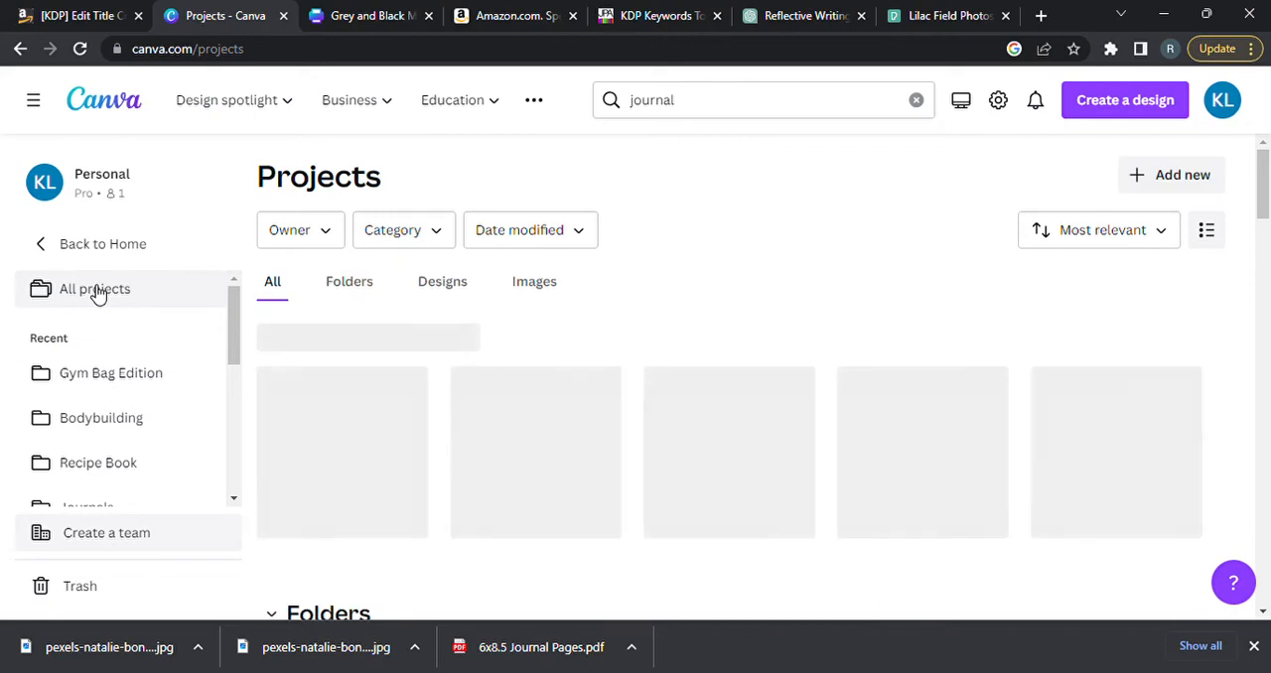
pyautogui.click(360, 477)
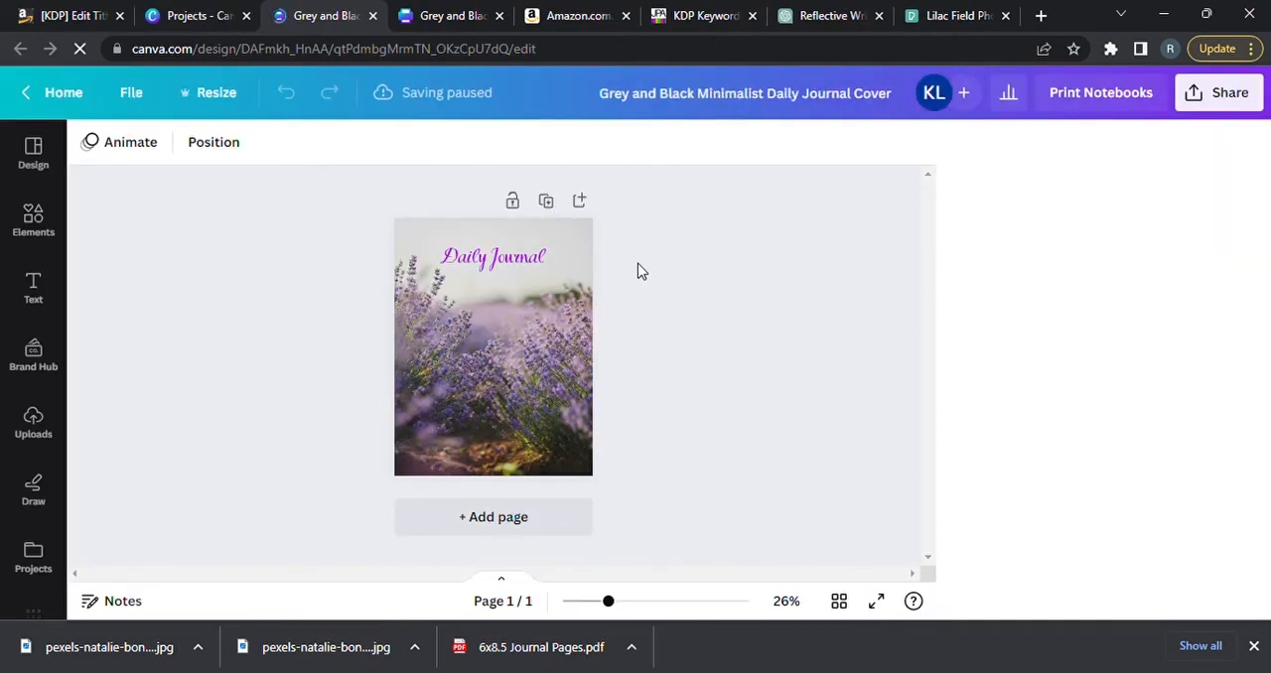
pyautogui.click(501, 16)
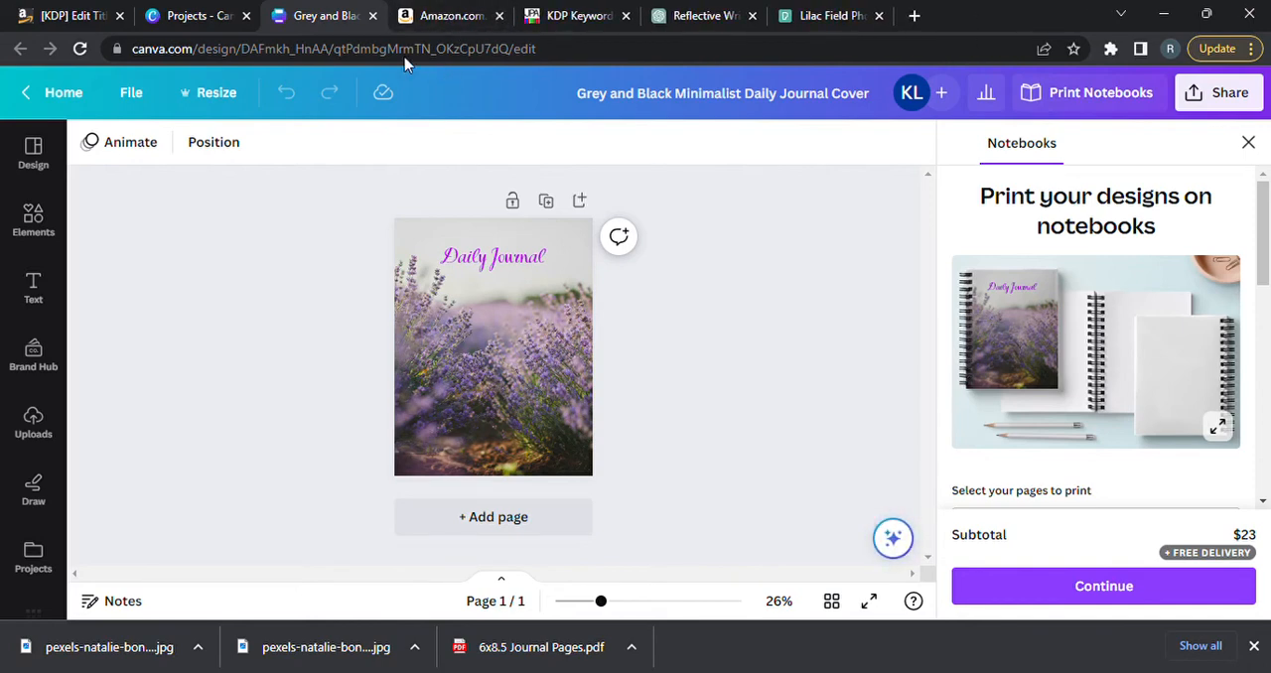
pyautogui.click(372, 16)
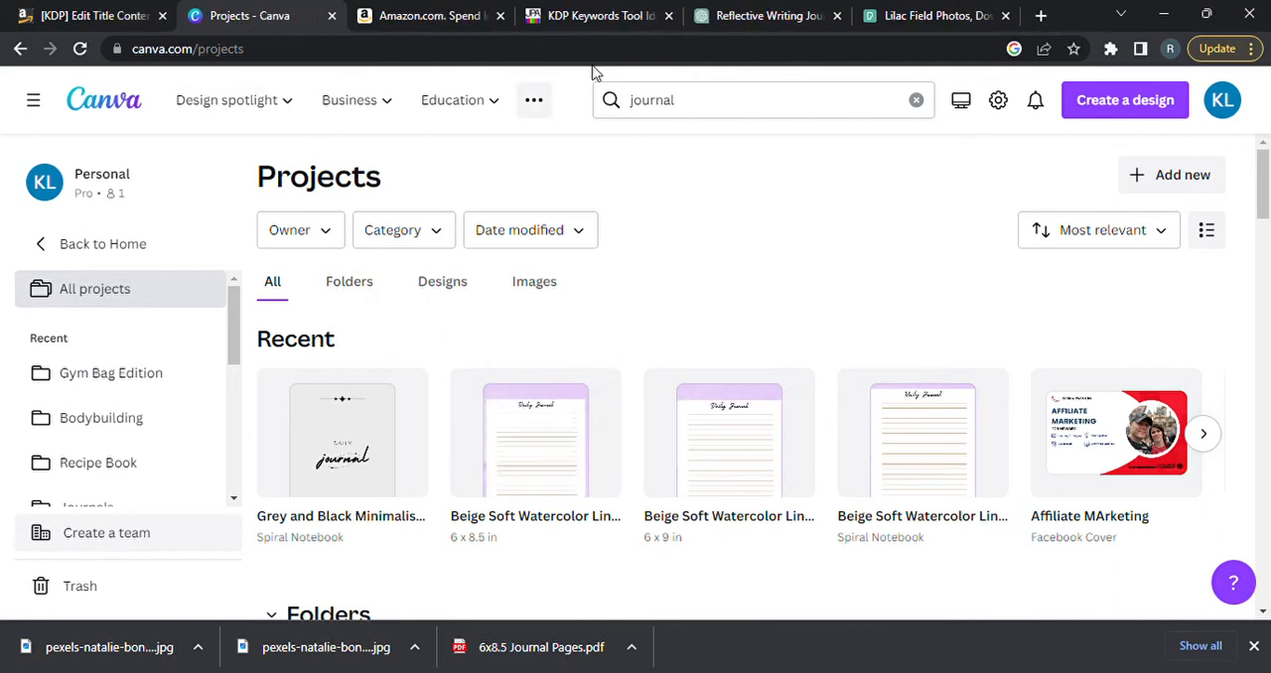
pyautogui.click(111, 16)
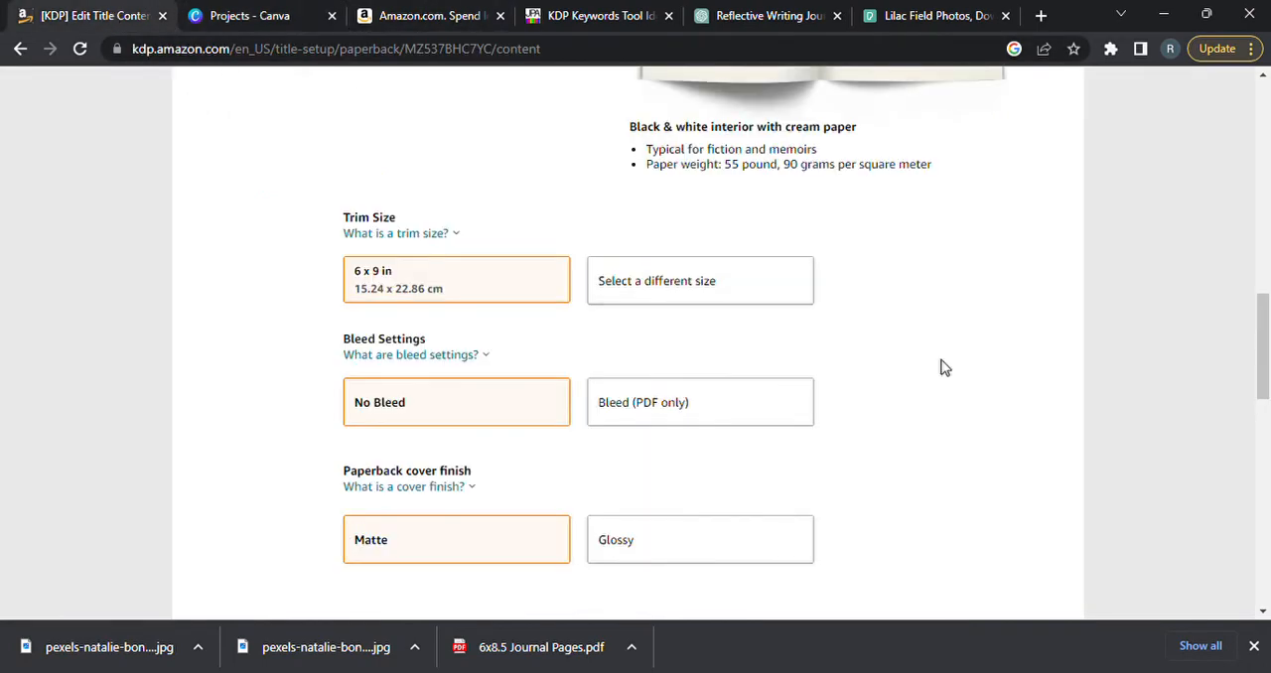
# Set the trim size to 5.5 x 8.5 in and the bleed setting to Bleed (PDF only).
pyautogui.click(668, 281)
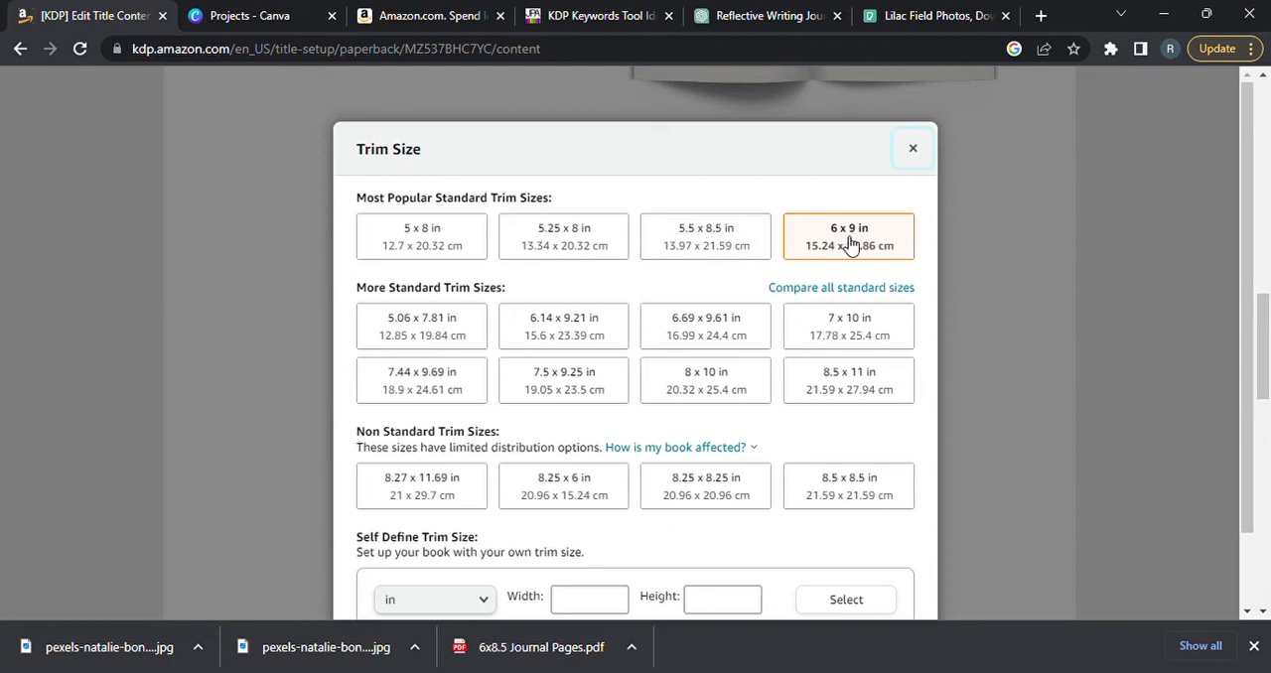
pyautogui.click(715, 248)
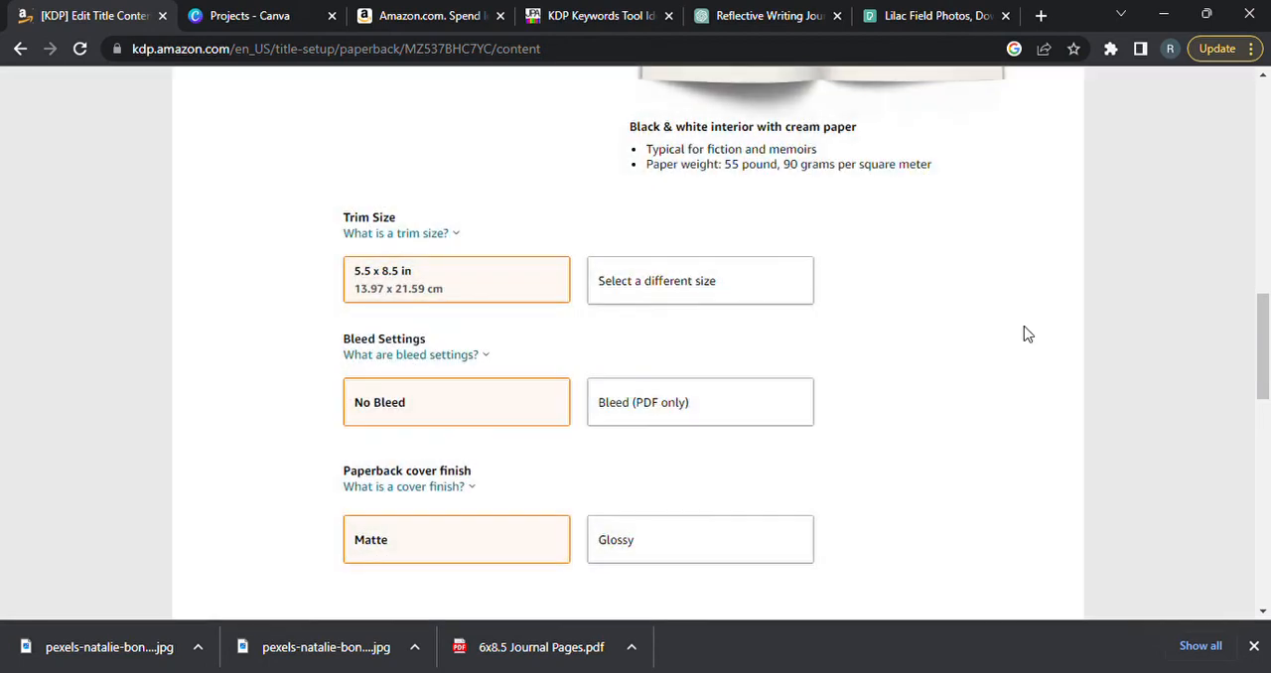
pyautogui.click(684, 414)
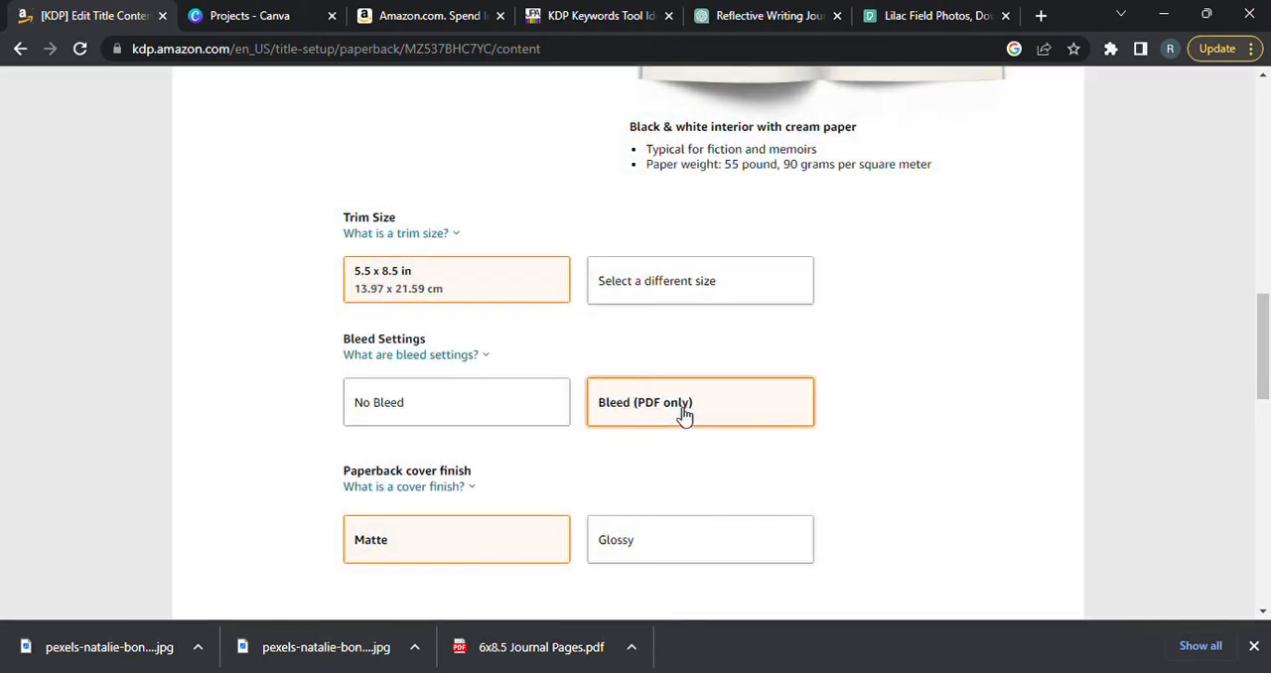
pyautogui.click(474, 357)
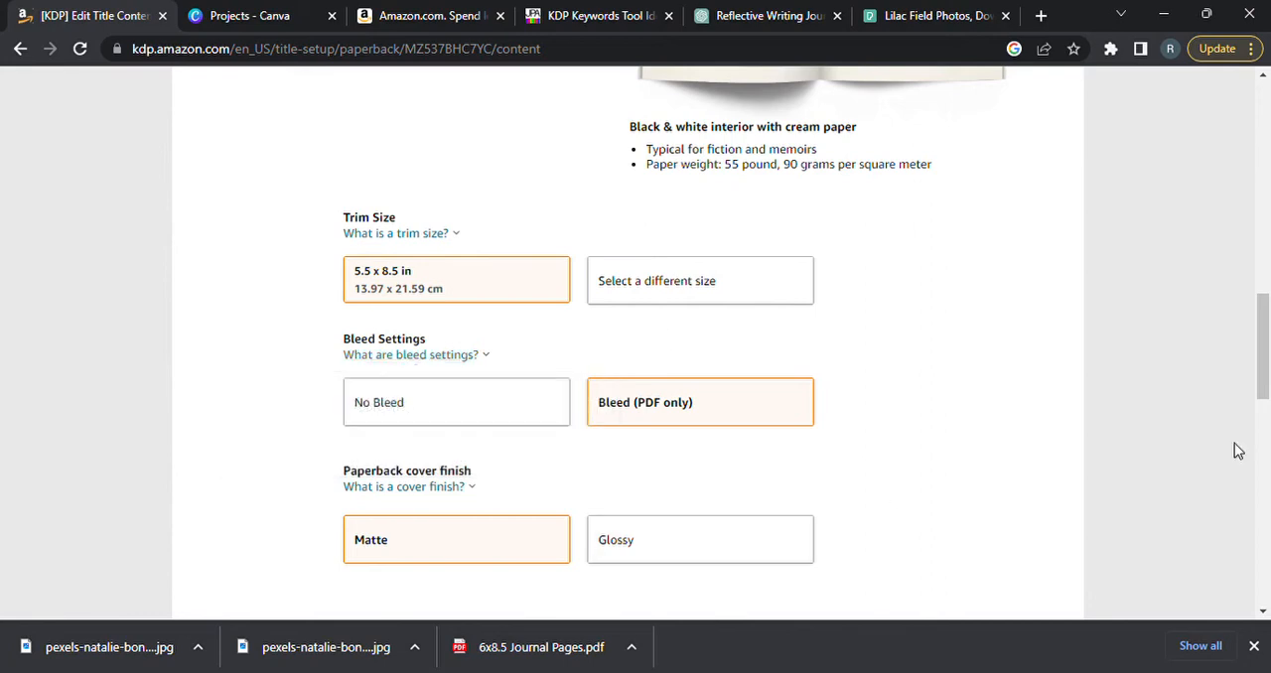
# Try the Glossy paperback cover finish and switch back to Matte.
pyautogui.moveTo(1262, 368); pyautogui.dragTo(1263, 396)
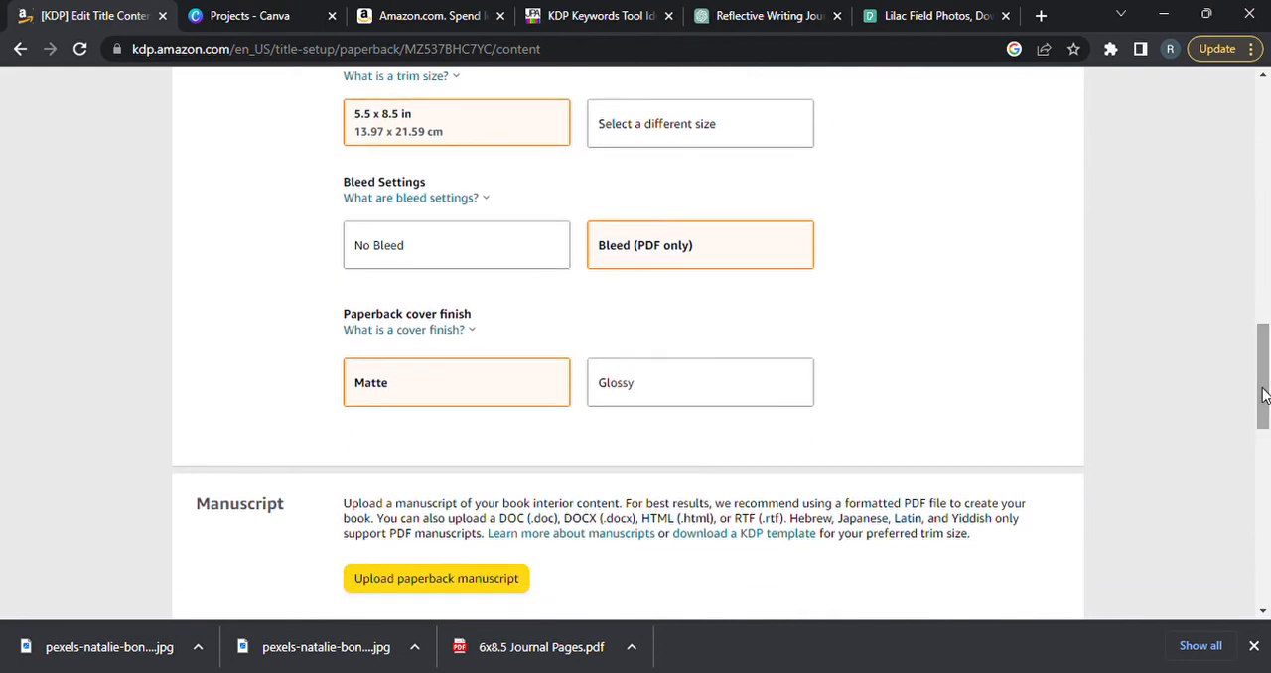
pyautogui.click(664, 400)
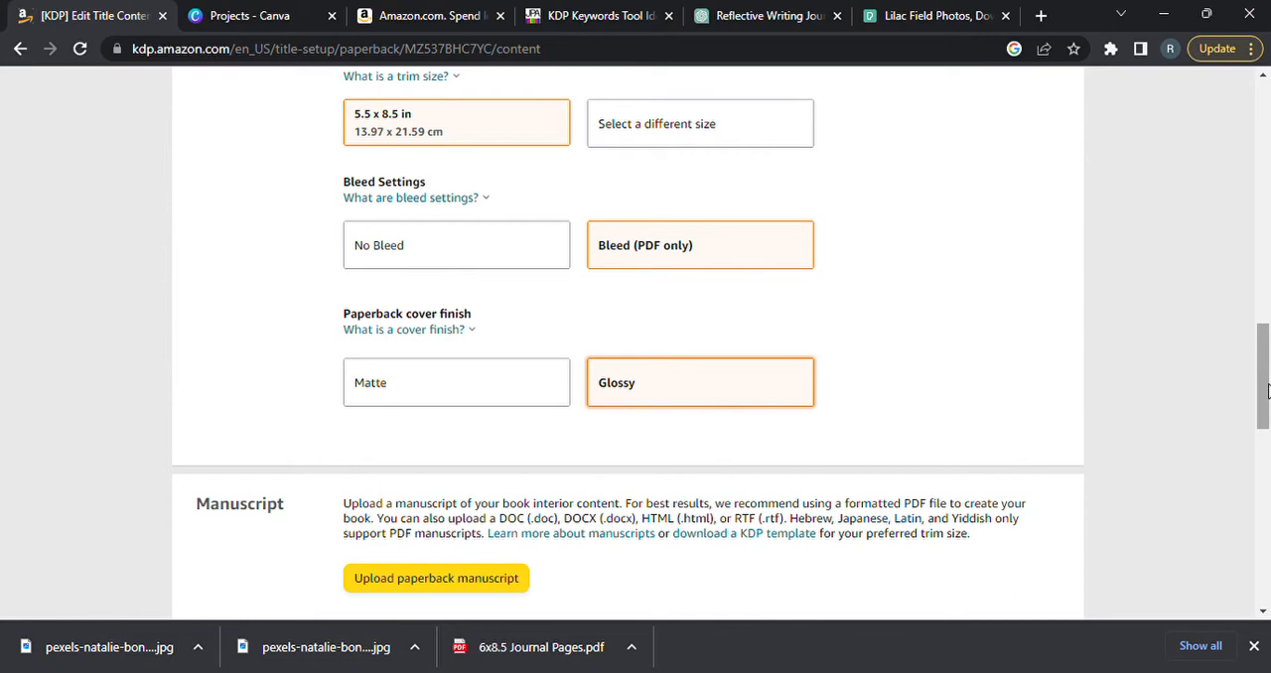
pyautogui.click(497, 390)
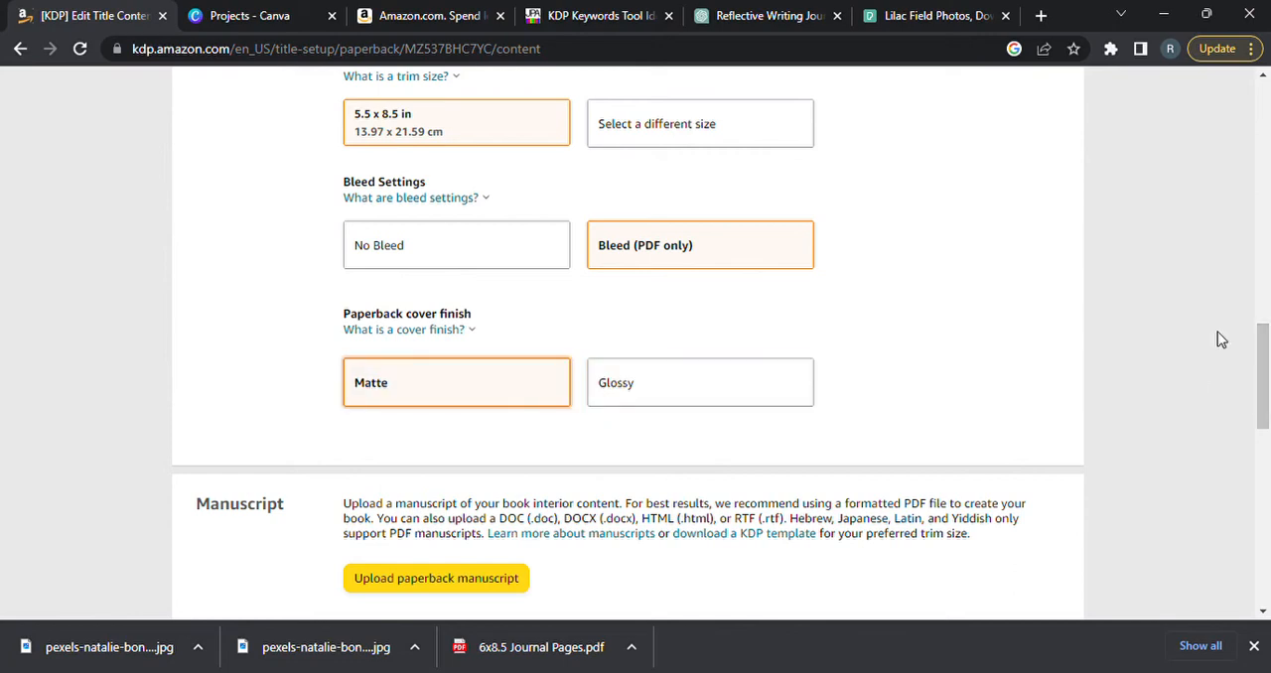
# Upload "6x8.5 Journal Pages.pdf" as the paperback manuscript.
pyautogui.scroll(-3, 1268, 352)
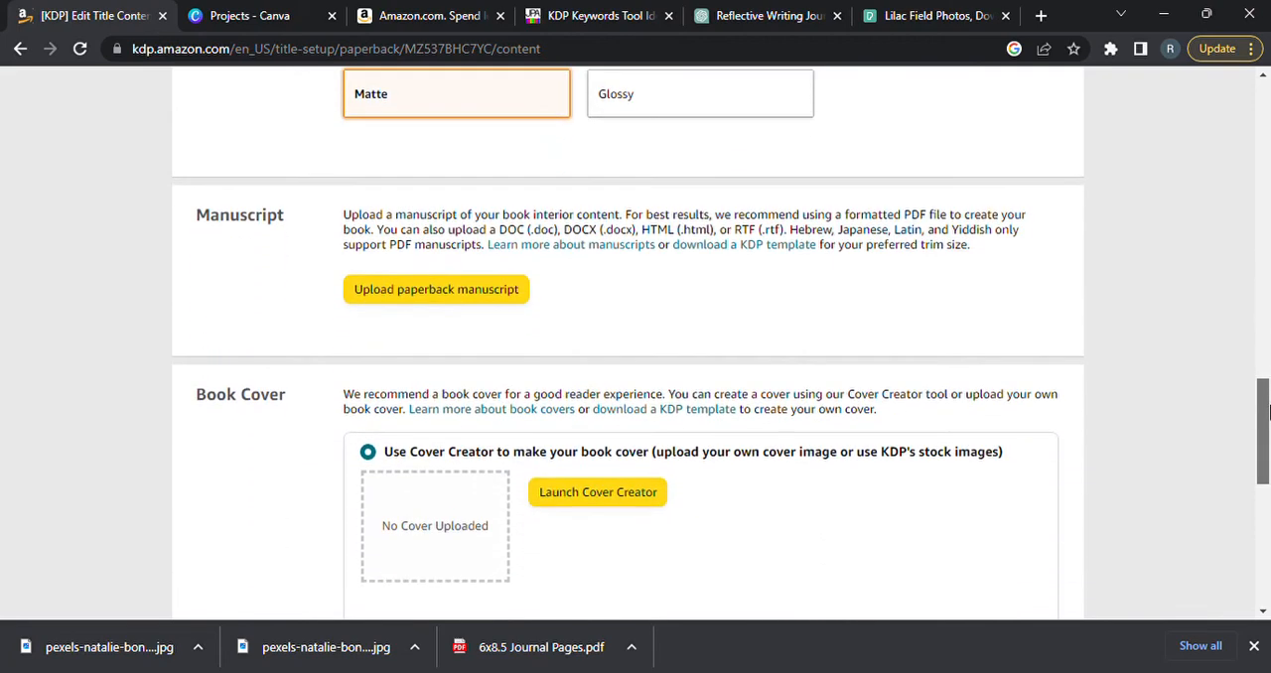
pyautogui.click(460, 301)
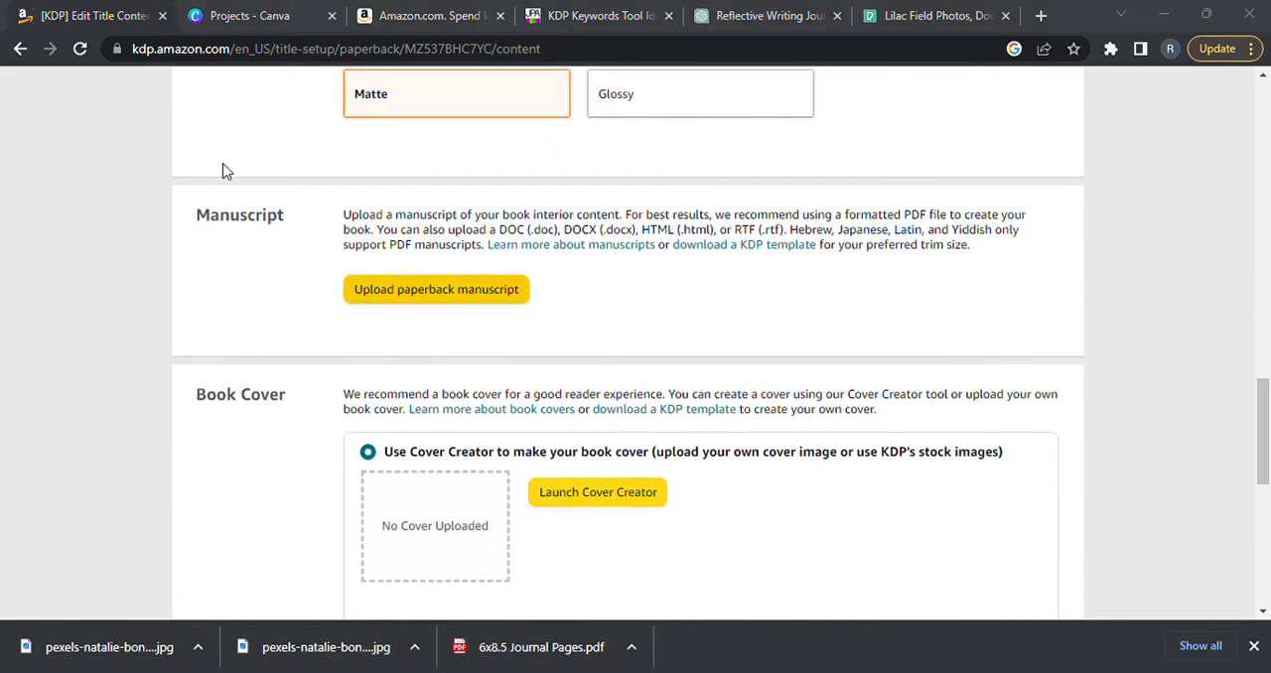
pyautogui.click(493, 415)
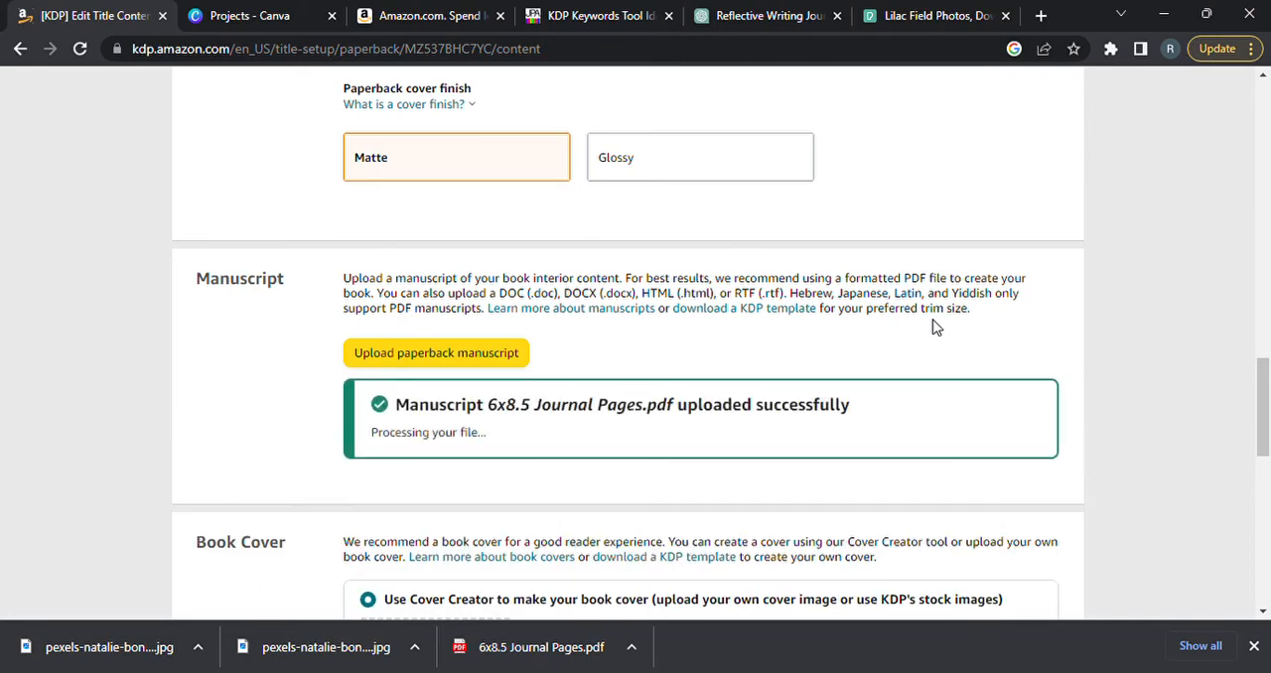
# Launch Cover Creator and upload the lavender "Daily Journal" cover image from the computer.
pyautogui.moveTo(1257, 401); pyautogui.dragTo(1265, 467)
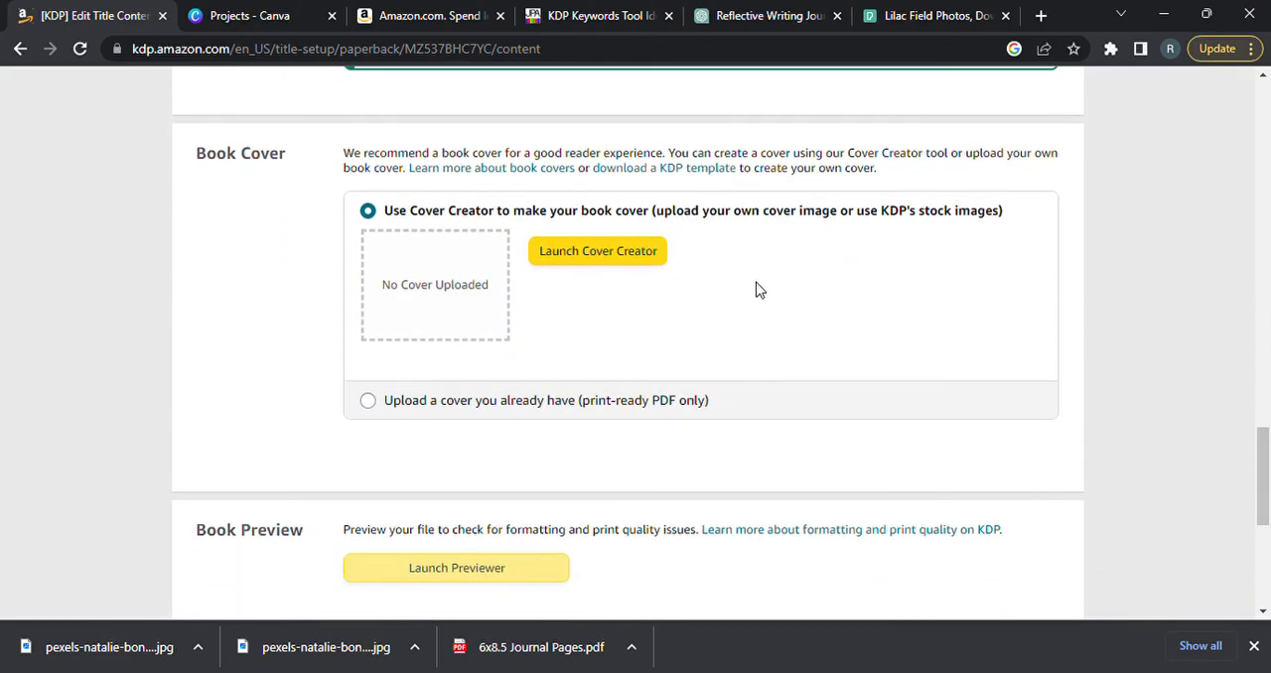
pyautogui.click(602, 247)
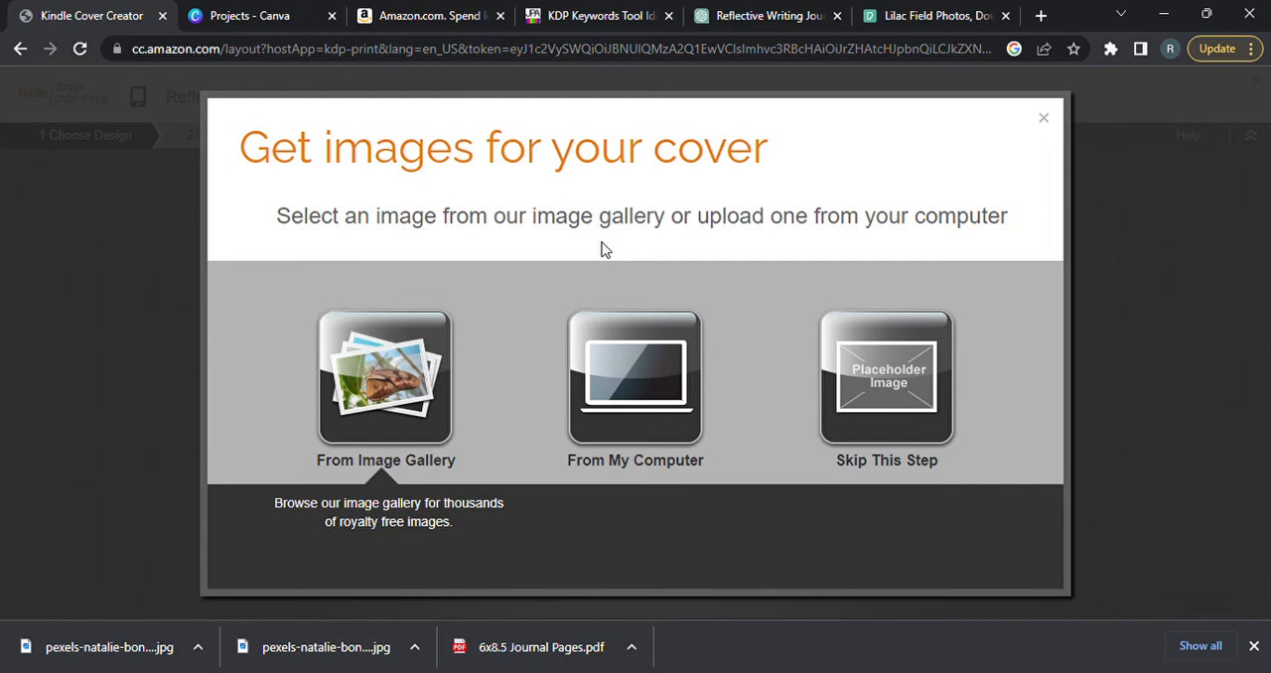
pyautogui.click(643, 378)
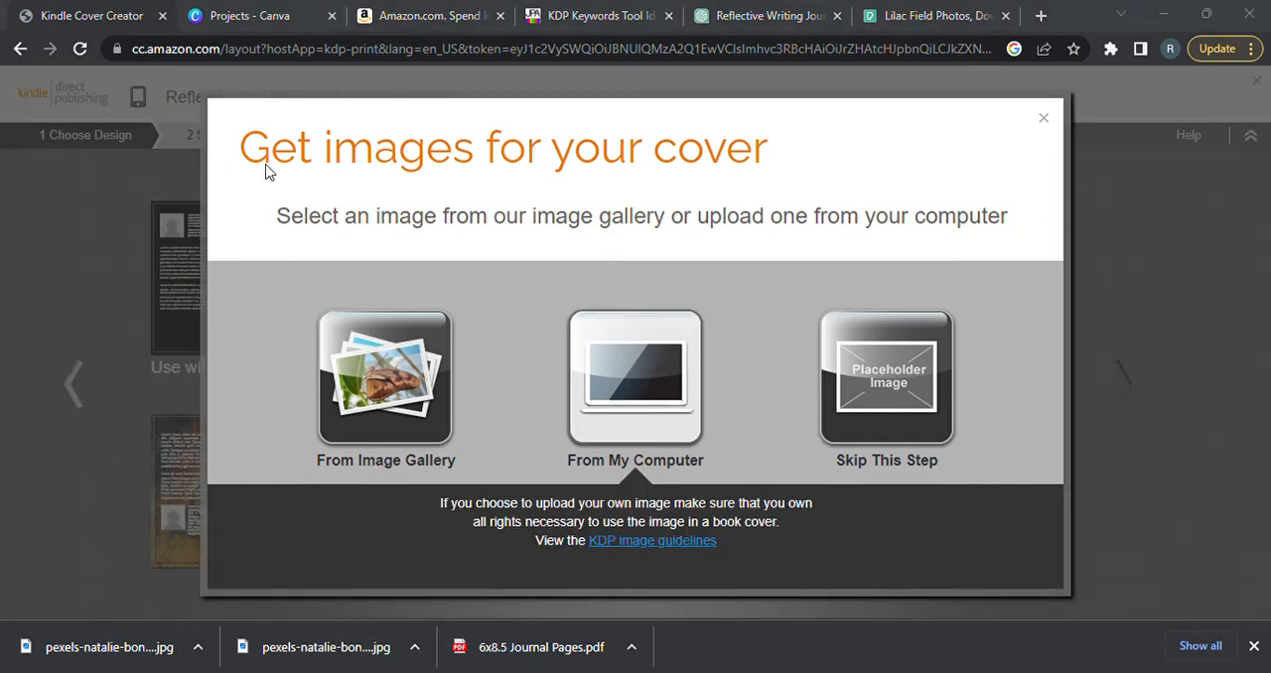
pyautogui.click(473, 425)
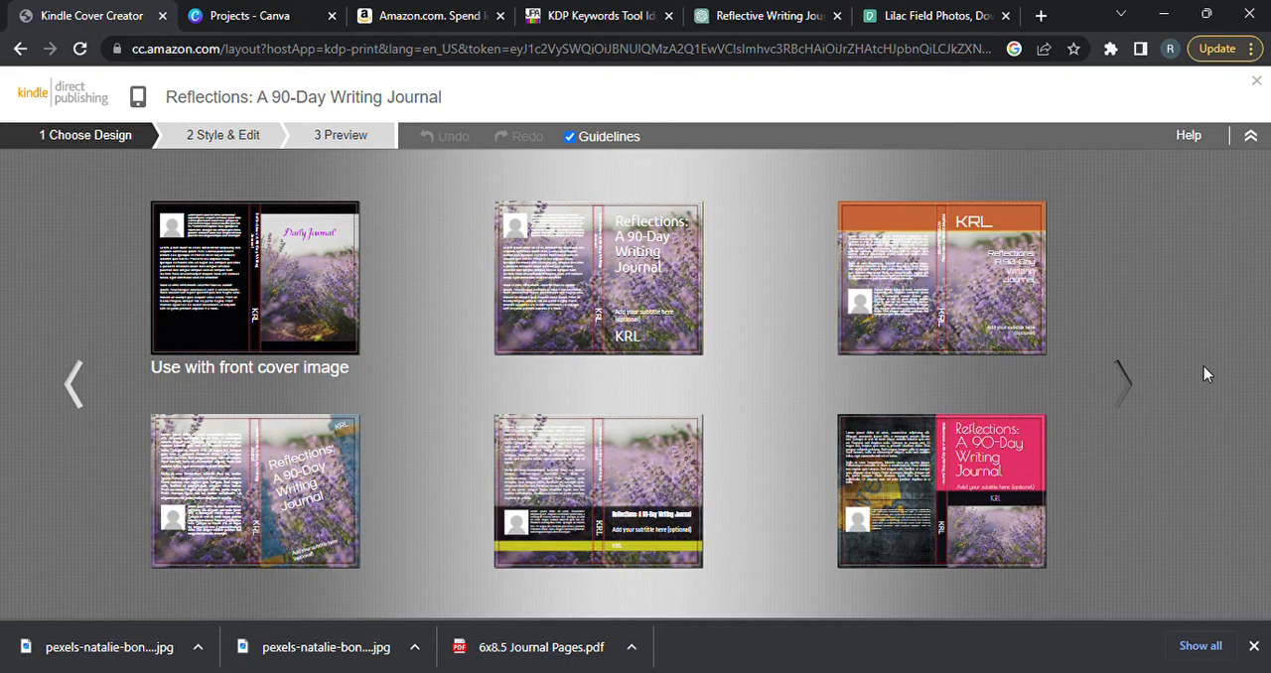
# Browse the cover designs and choose the one with the lavender photo across both covers and a plain white title.
pyautogui.click(1129, 378)
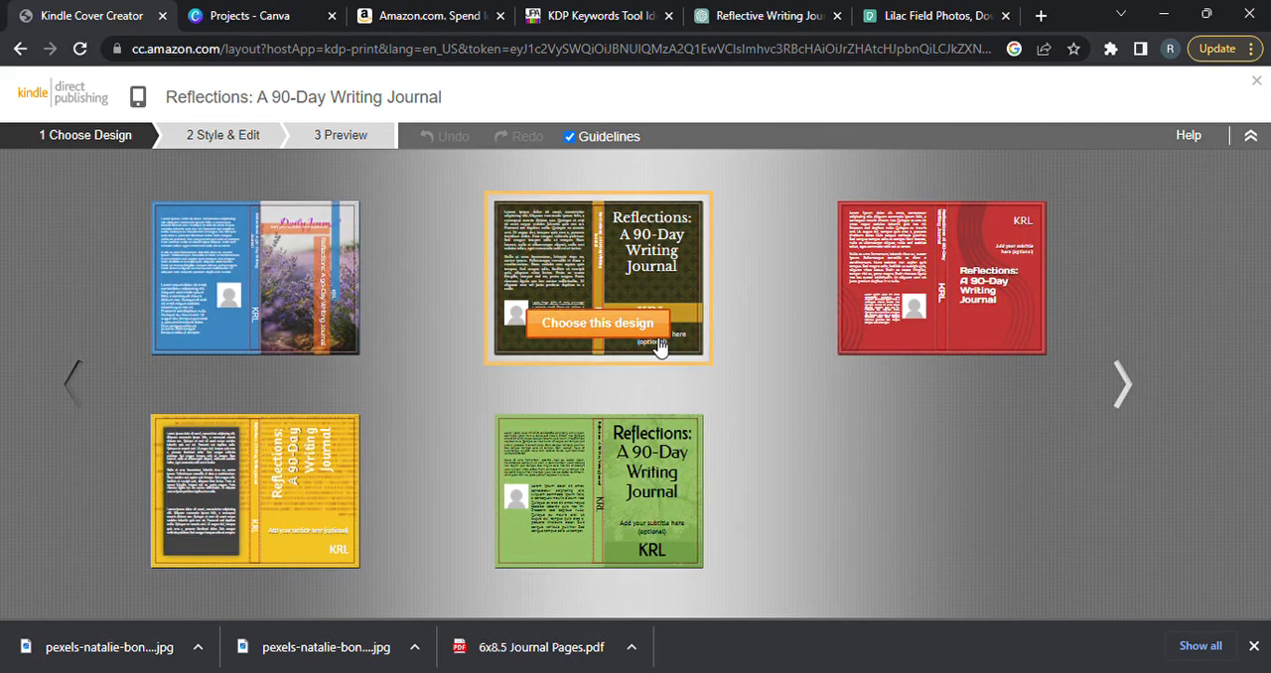
pyautogui.moveTo(286, 359)
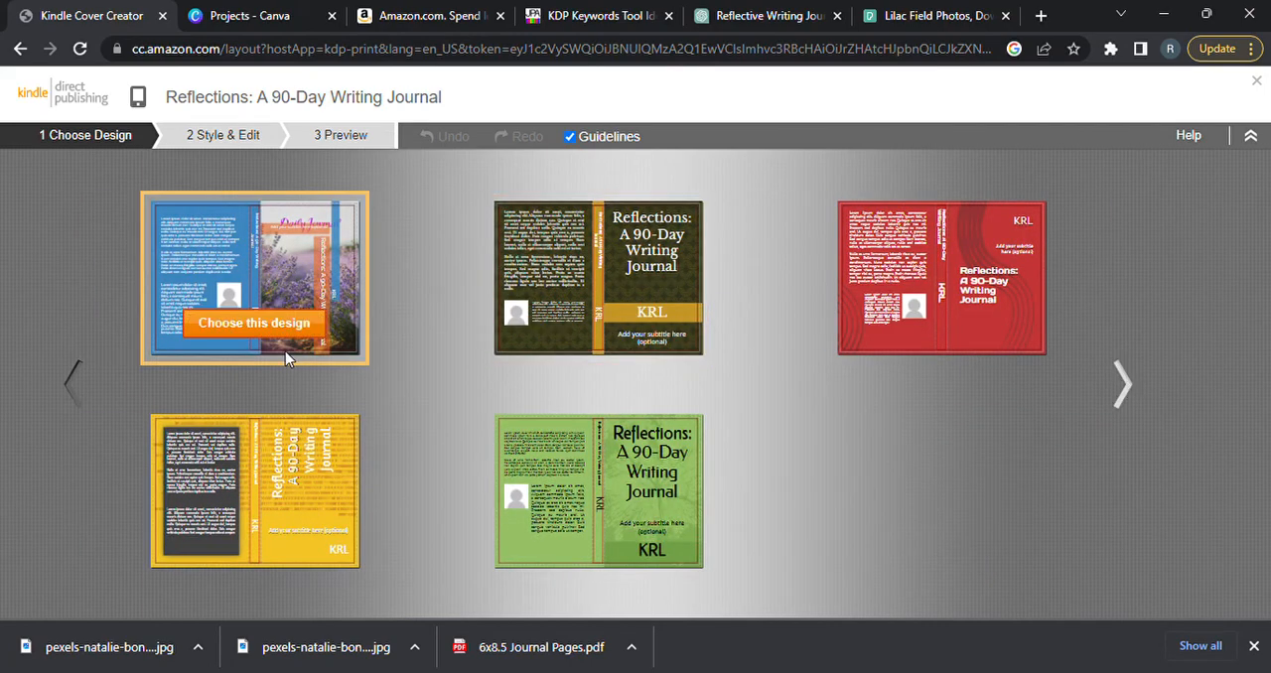
pyautogui.click(78, 377)
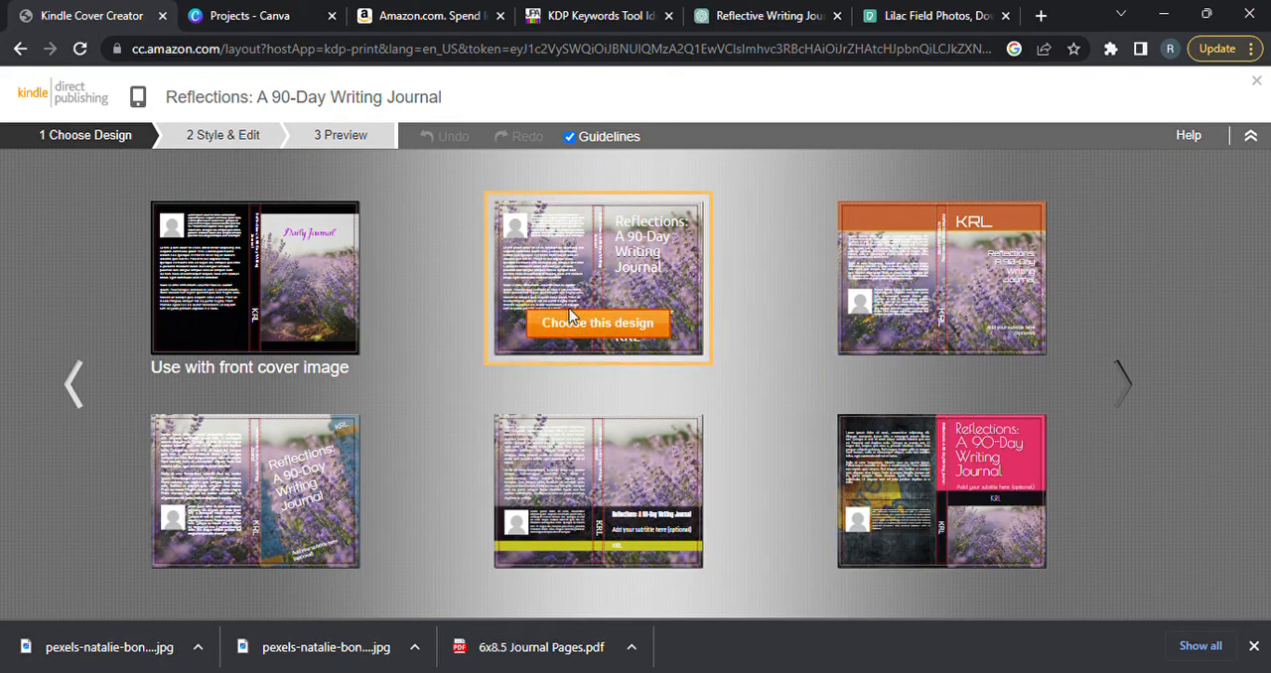
pyautogui.click(596, 323)
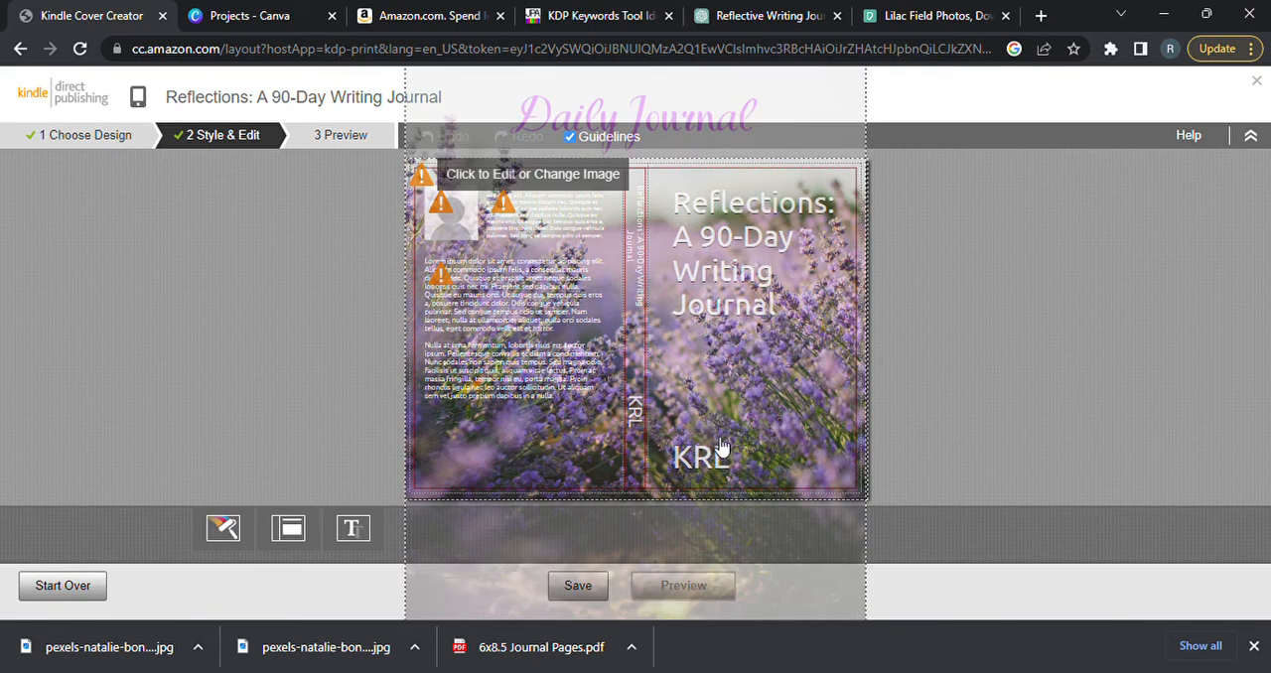
# Delete the author name from the front cover.
pyautogui.click(744, 463)
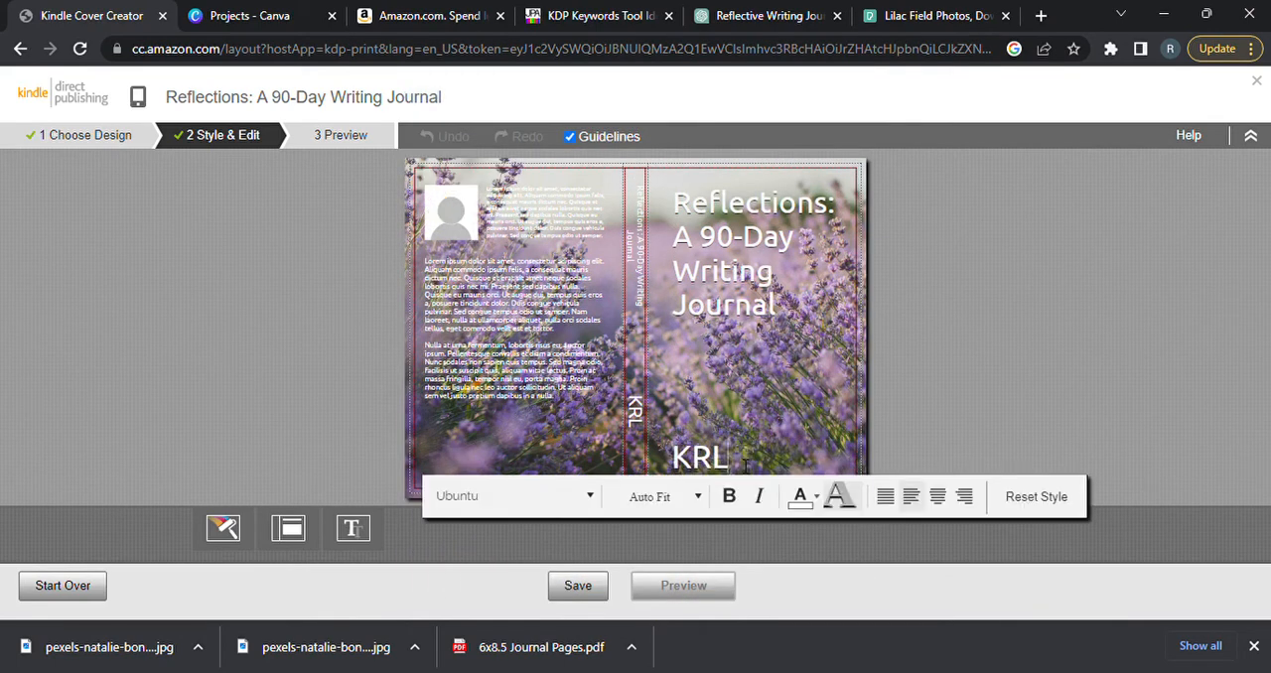
pyautogui.press('BackSpace')
pyautogui.press('BackSpace')
pyautogui.press('BackSpace')
pyautogui.click(988, 351)
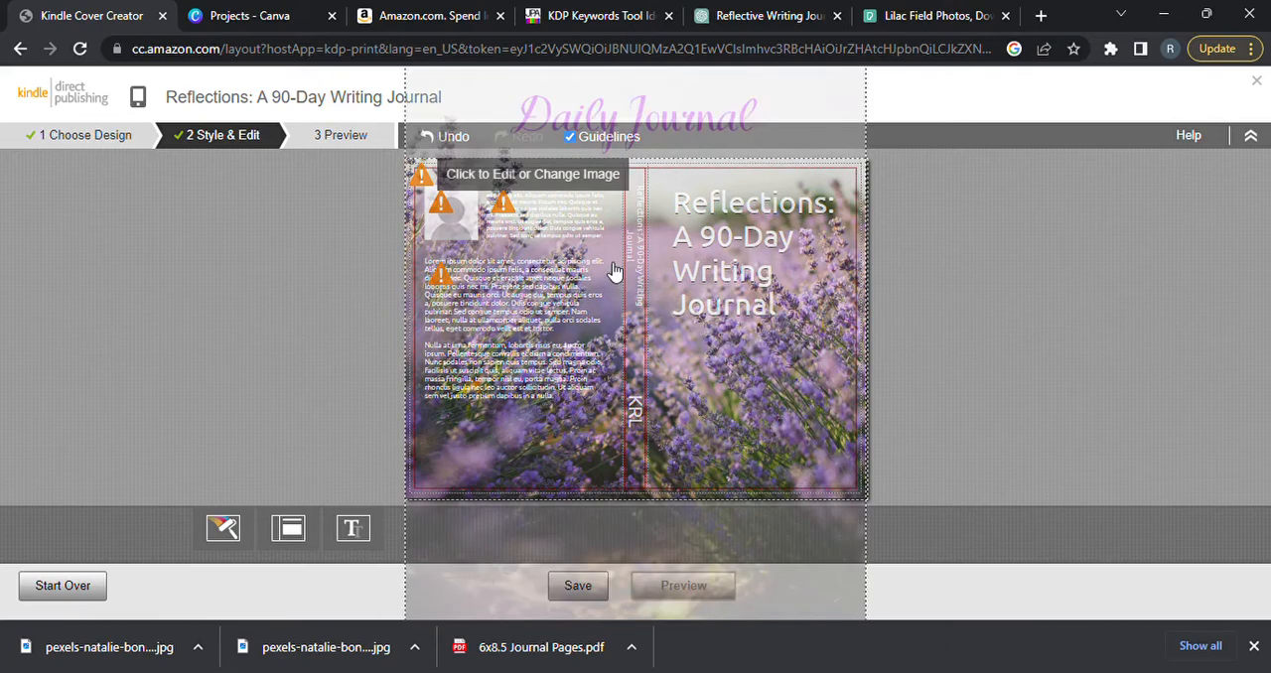
# Clear the placeholder author biography beside the author photo on the back cover.
pyautogui.click(556, 220)
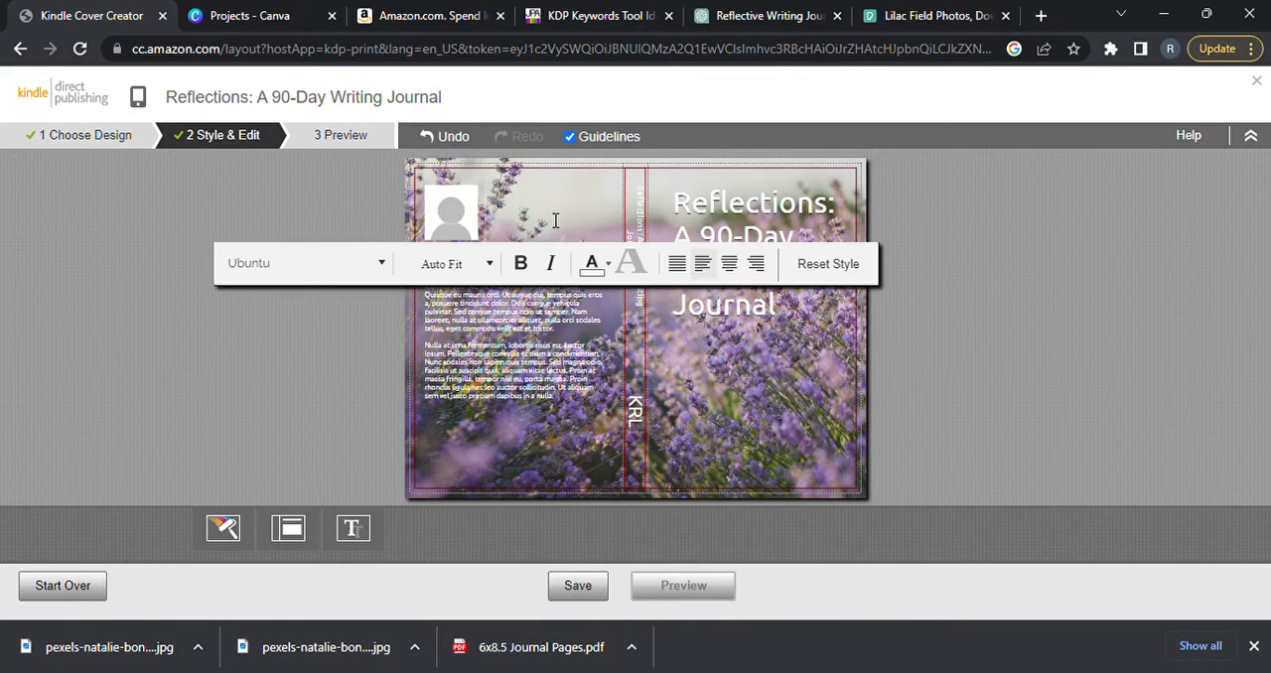
pyautogui.click(436, 207)
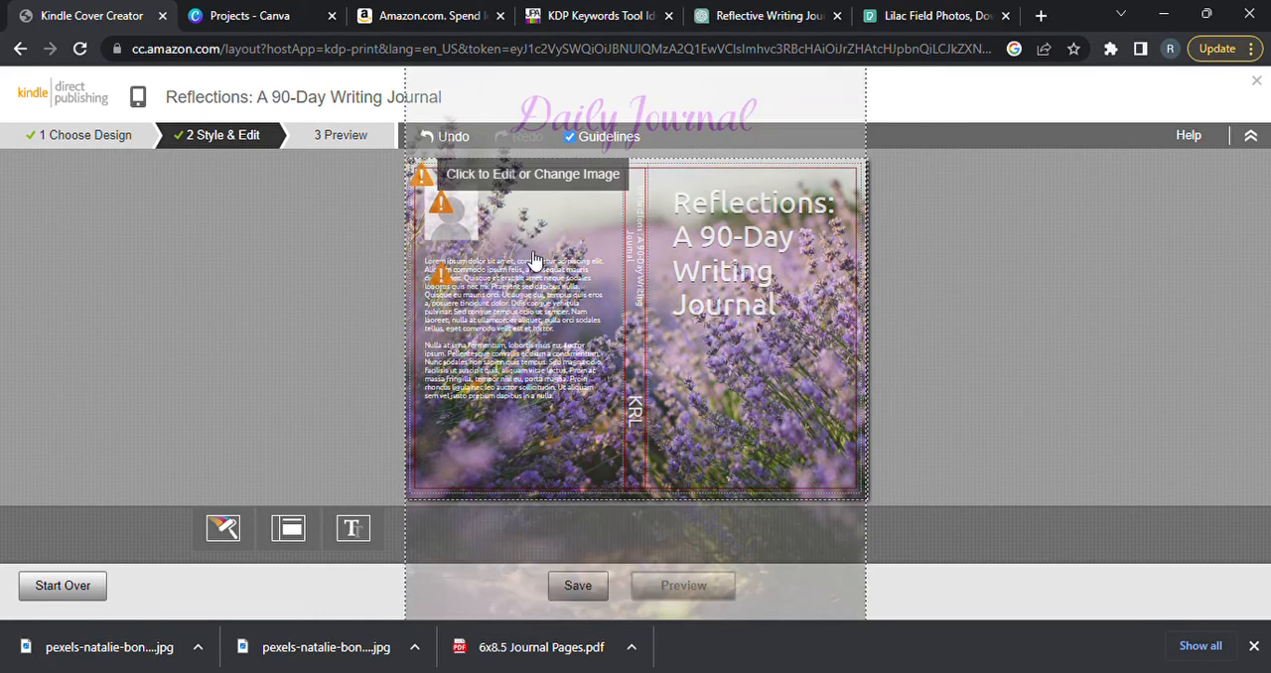
pyautogui.click(475, 240)
pyautogui.click(775, 399)
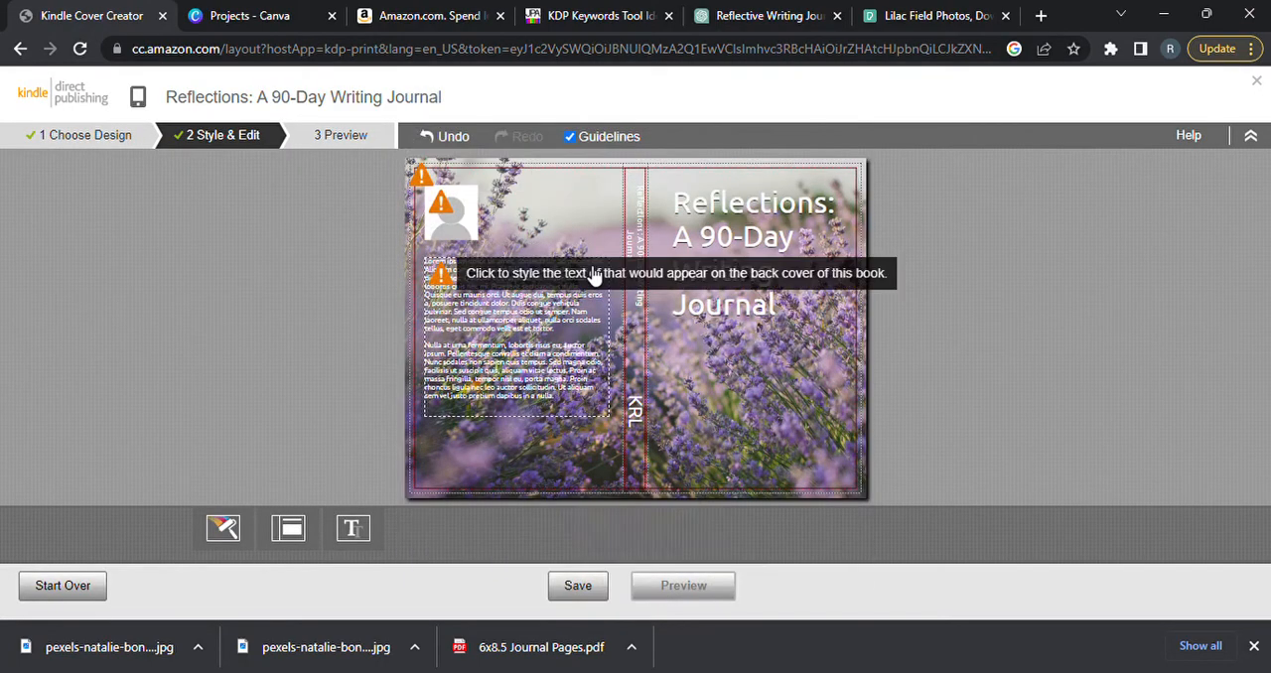
# Replace the placeholder back-cover text with the ChatGPT journal description beginning "Introducing 'Reflections: A 90-Day Writing Journal'".
pyautogui.click(587, 313)
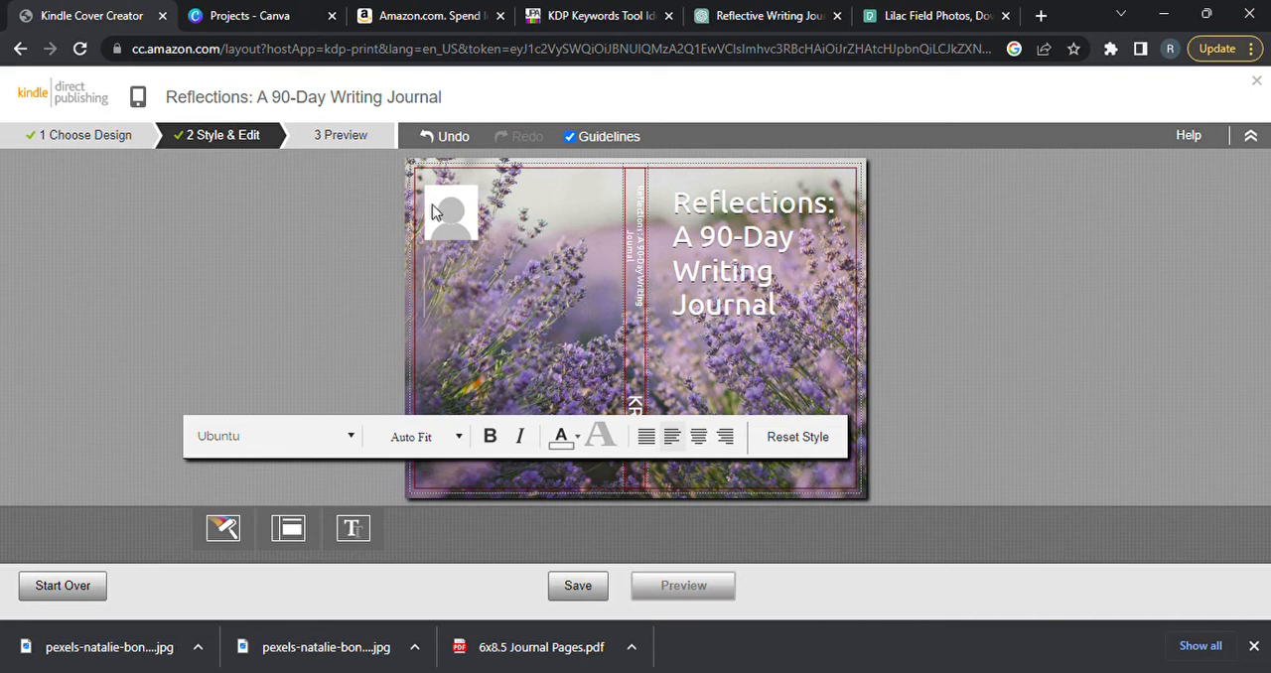
pyautogui.click(757, 20)
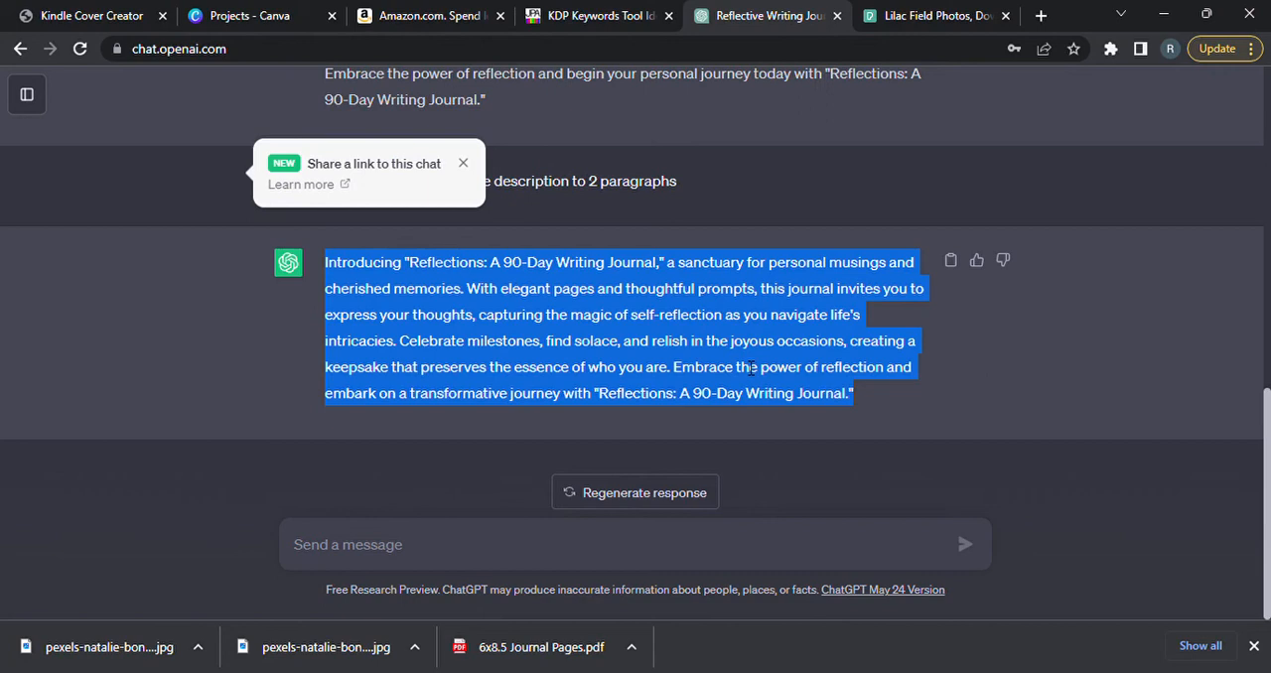
pyautogui.click(100, 21)
pyautogui.write('Introducing "Reflections: A 90-Day Writing Journal," a sanctuary for personal musings and cherished memories. With elegant pages and thoughtful prompts, this journal invites you to express your thoughts, capturing the magic of self-reflection as you navigate life\'s intricacies. Celebrate milestones, find solace, and relish in the joyous occasions, creating a keepsake that preserves the essence of who you are. Embrace the power of reflection and embark on a transformative journey with "Reflections: A 90-Day Writing Journal."')
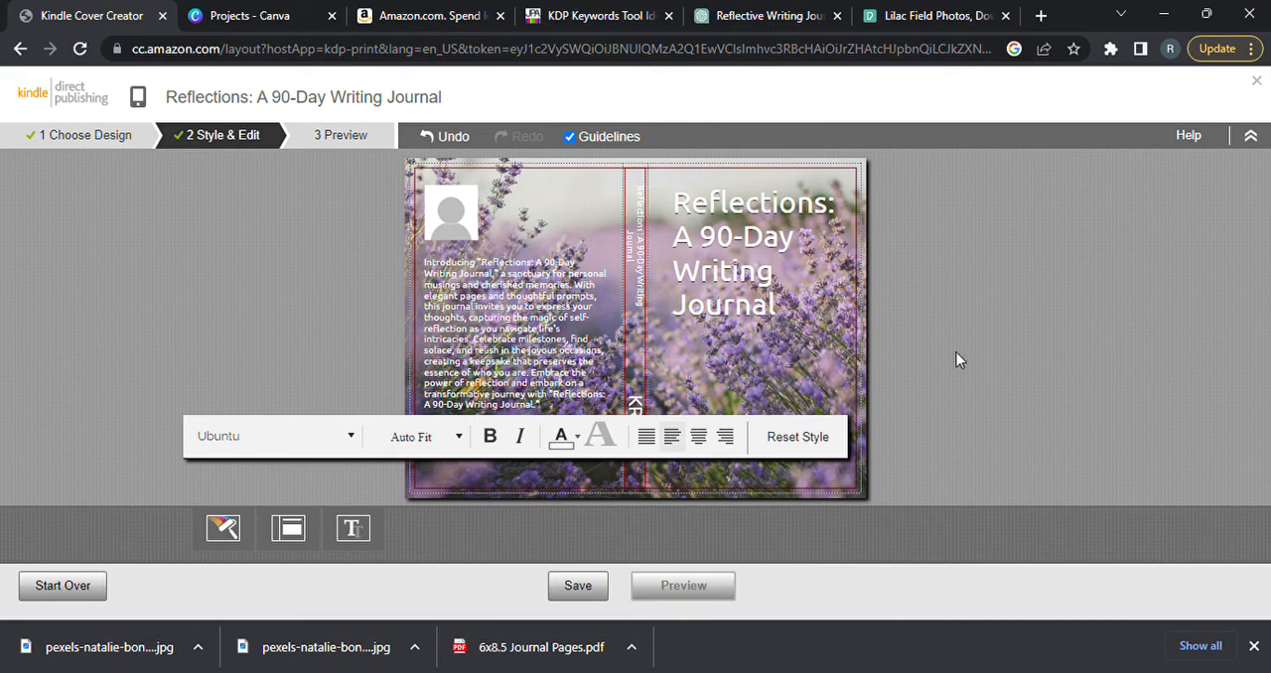
pyautogui.click(1001, 323)
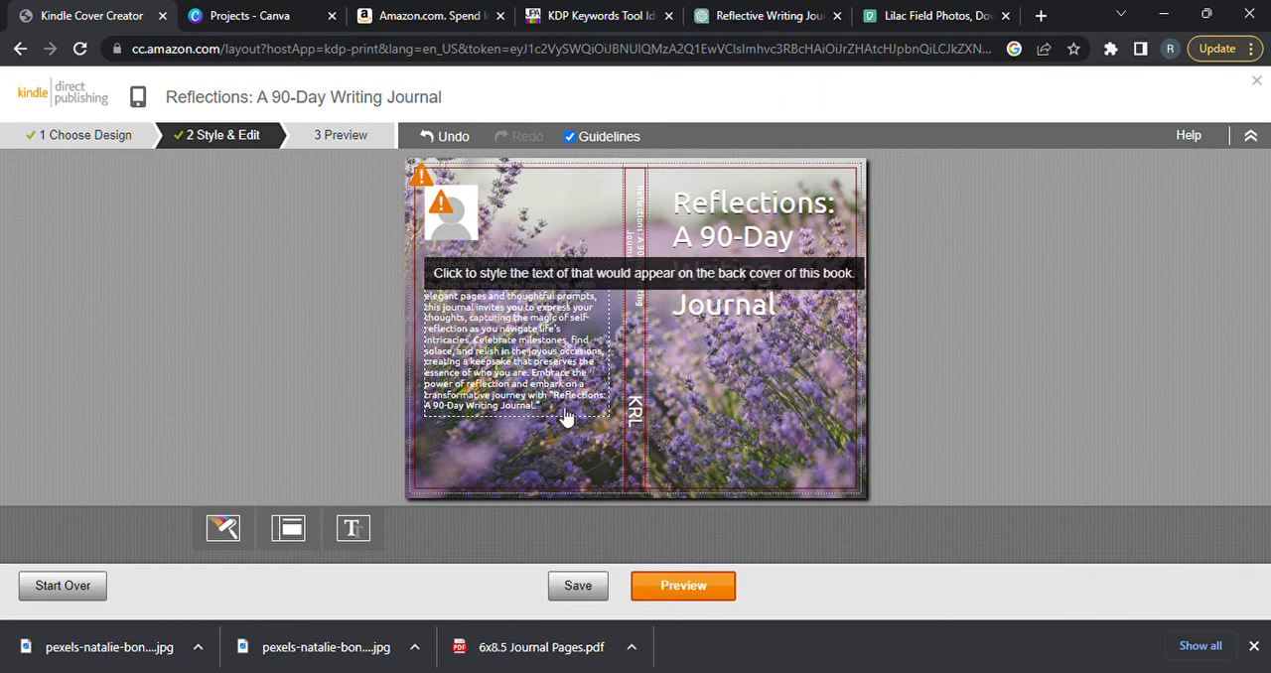
# Try black as the text color of the back-cover description and return it to white.
pyautogui.click(557, 415)
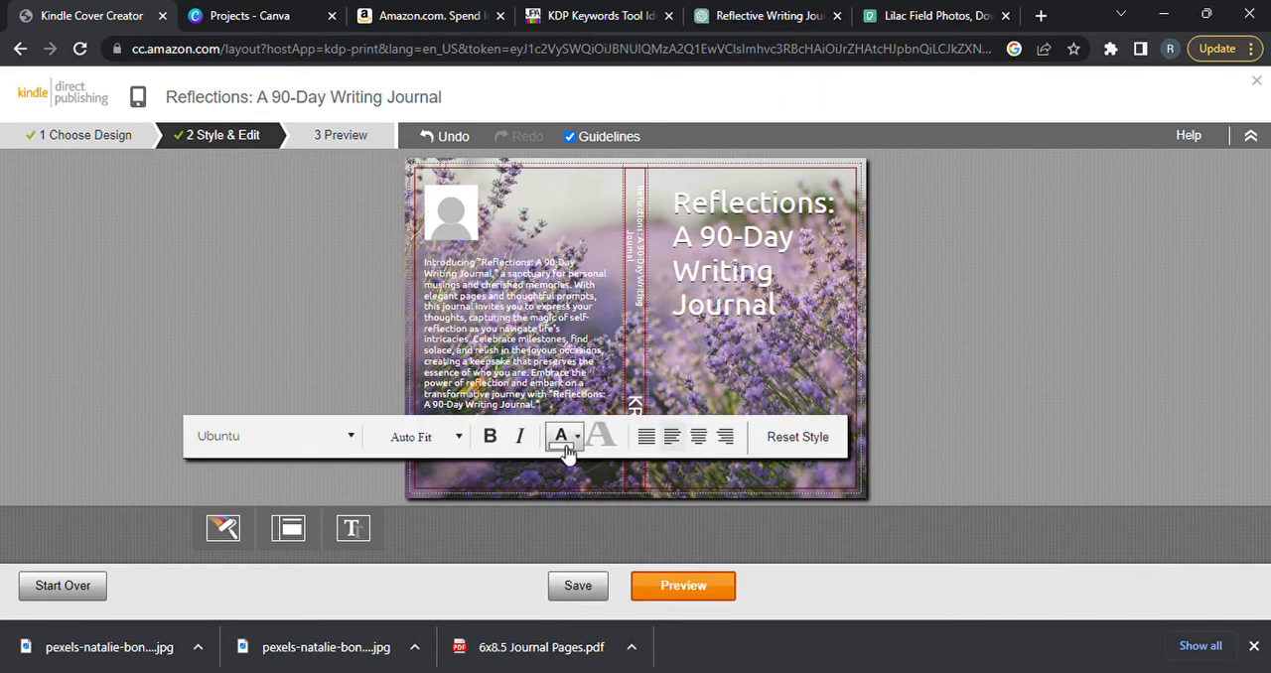
pyautogui.click(565, 442)
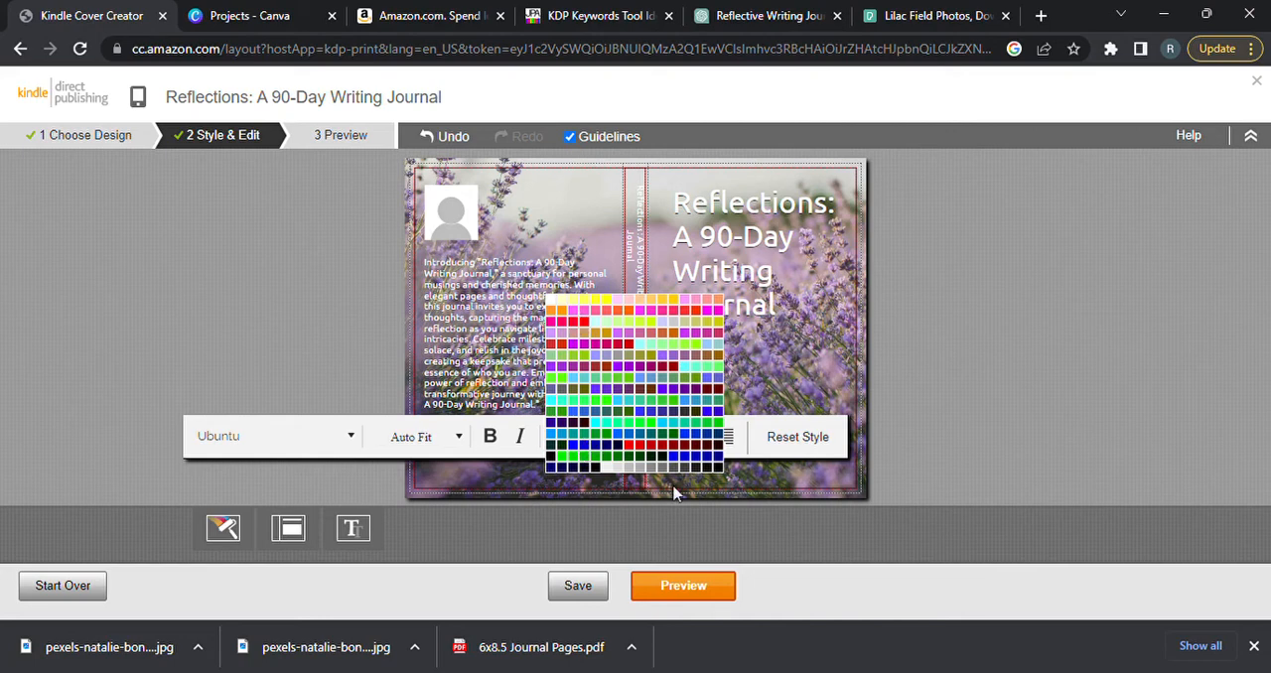
pyautogui.click(721, 471)
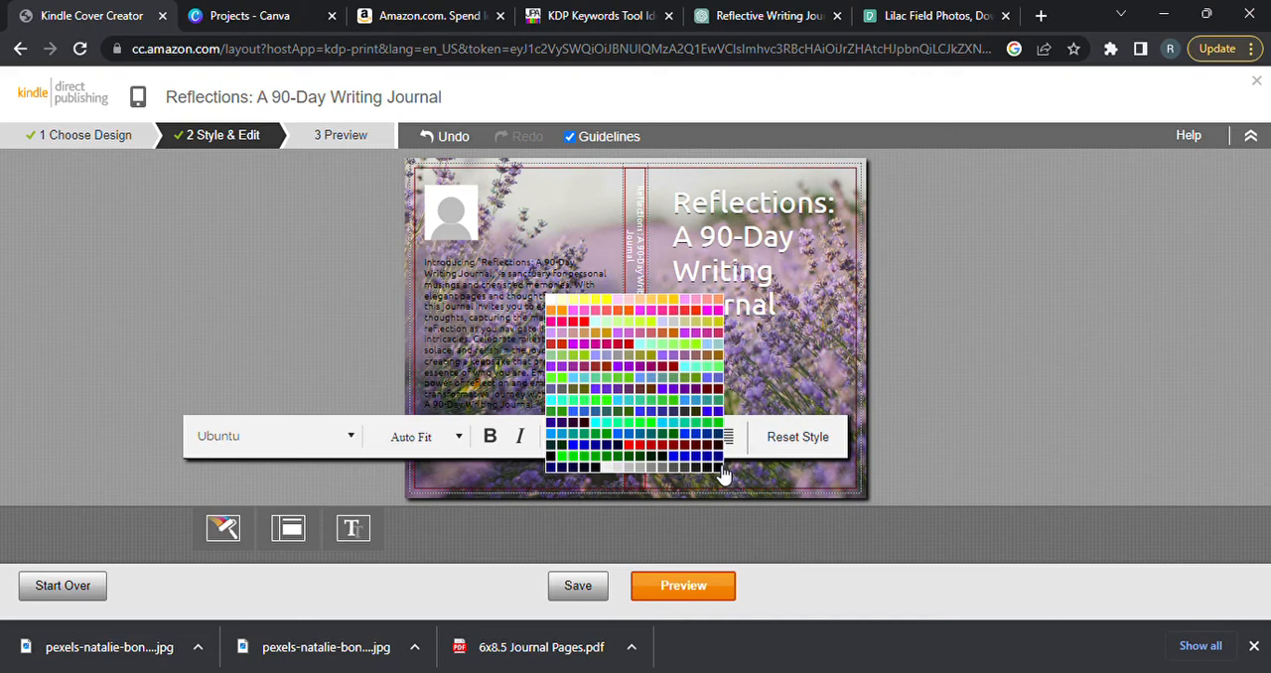
pyautogui.click(612, 470)
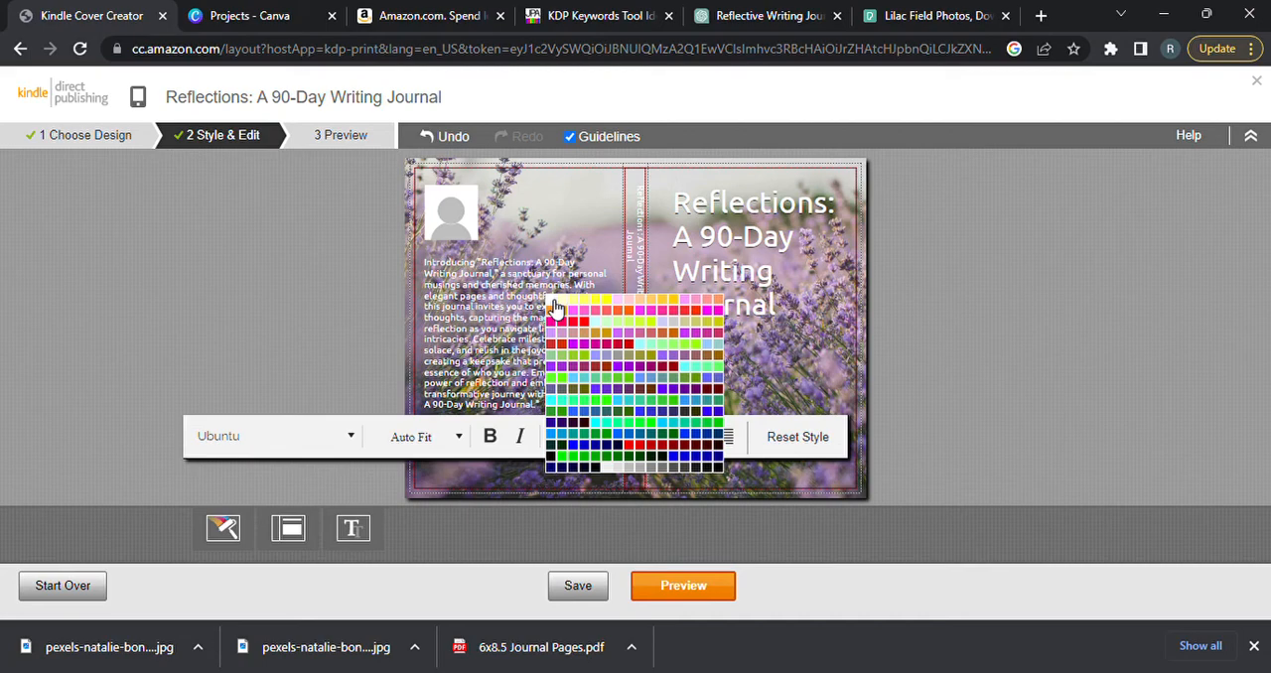
# Try several pink shades on the front-cover title and settle on bright magenta.
pyautogui.click(918, 329)
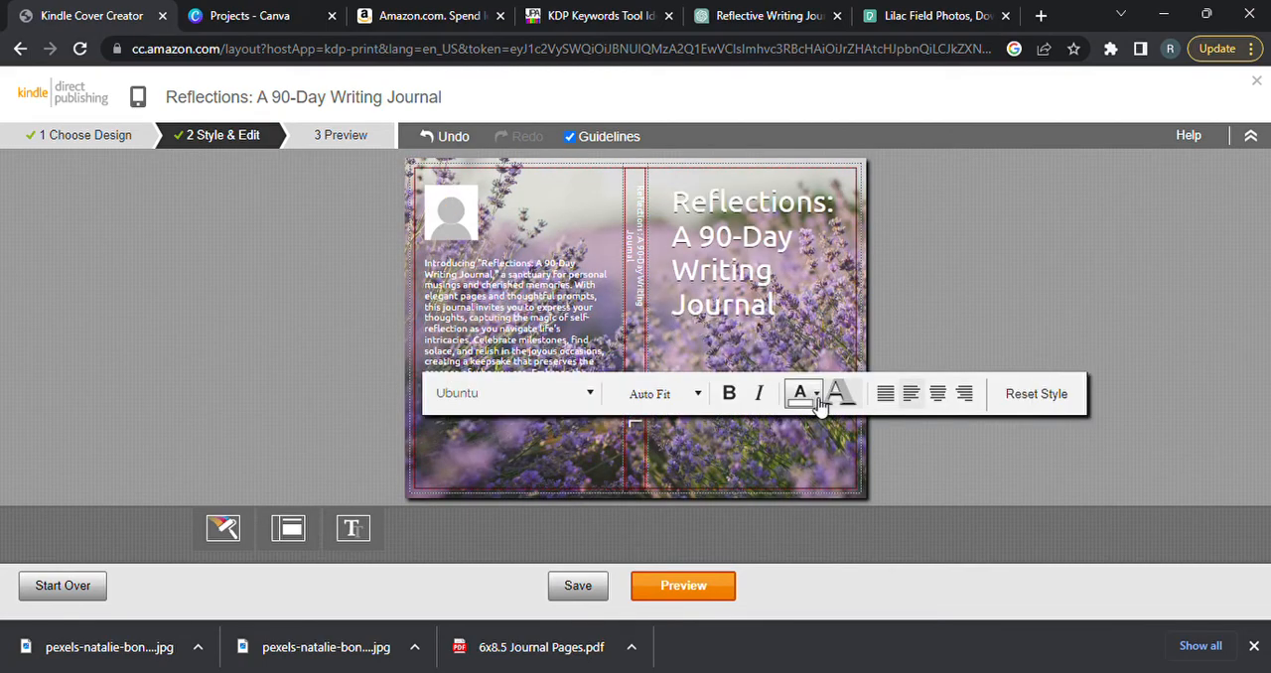
pyautogui.click(816, 397)
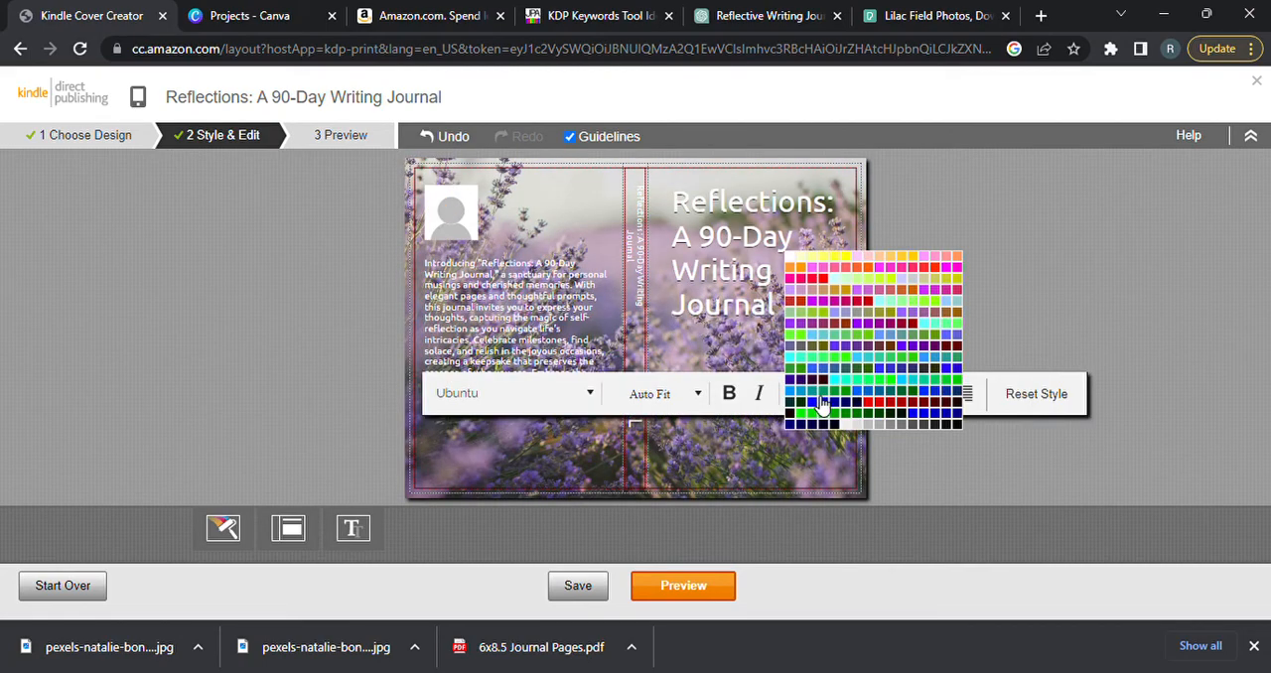
pyautogui.click(960, 268)
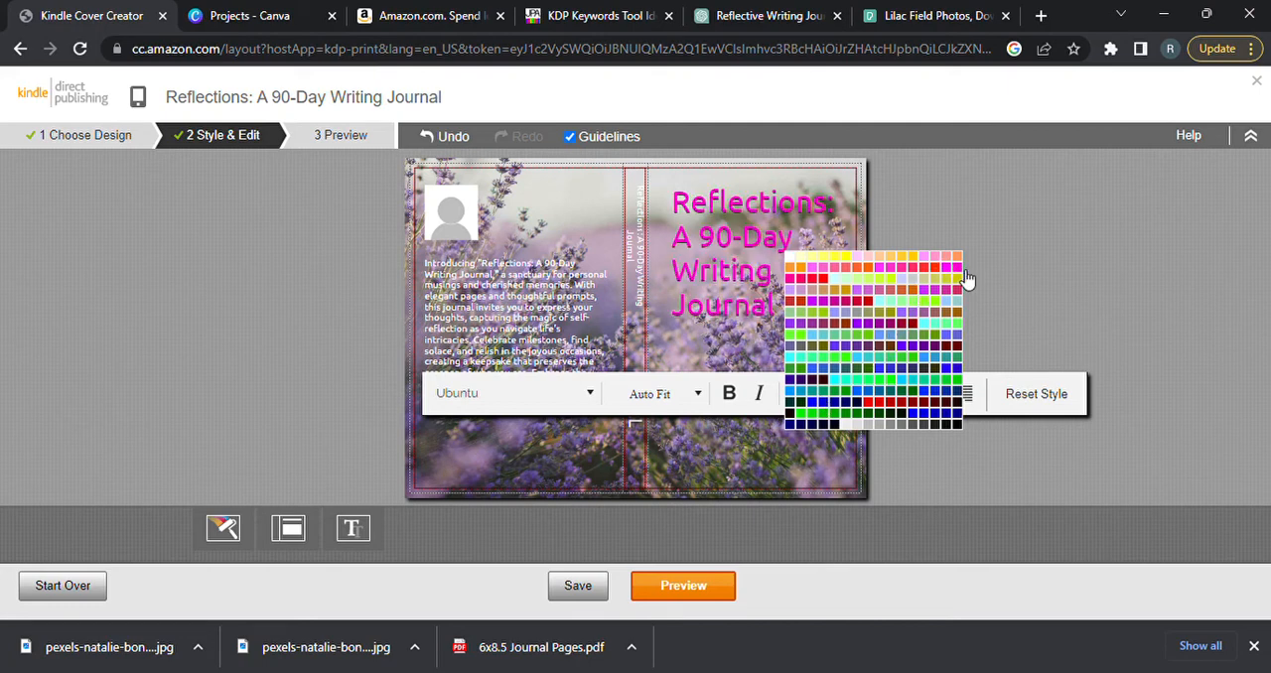
pyautogui.click(816, 273)
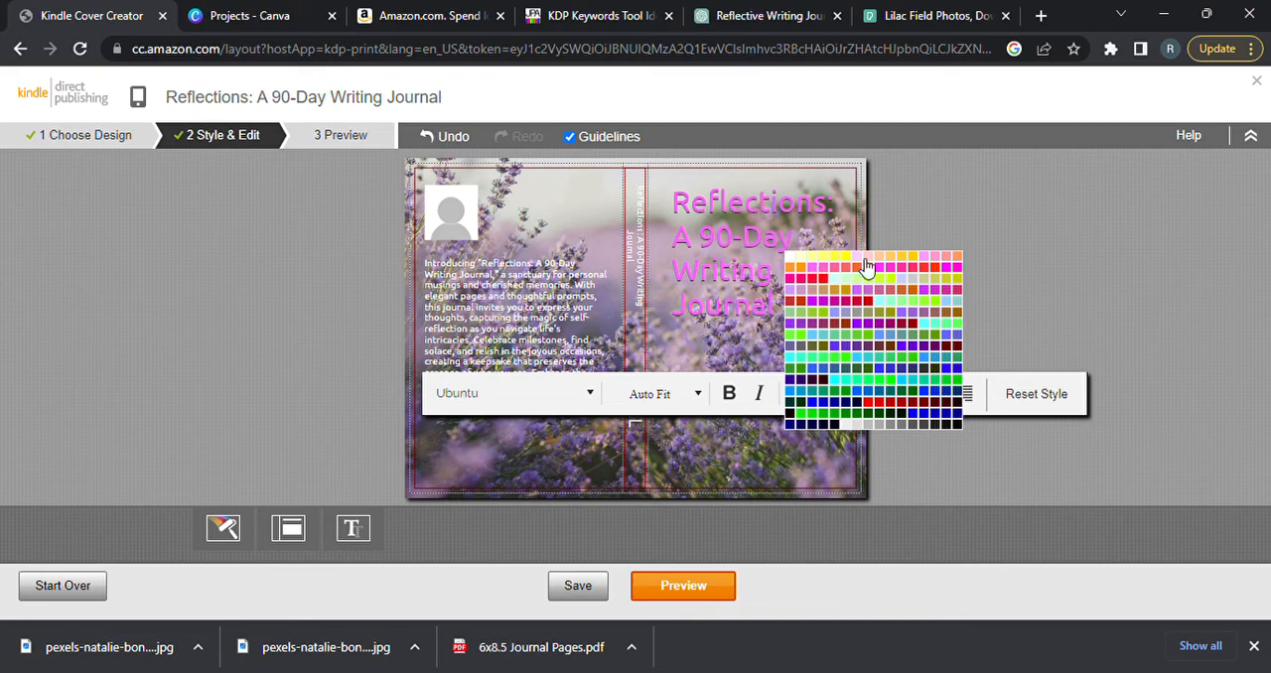
pyautogui.click(959, 270)
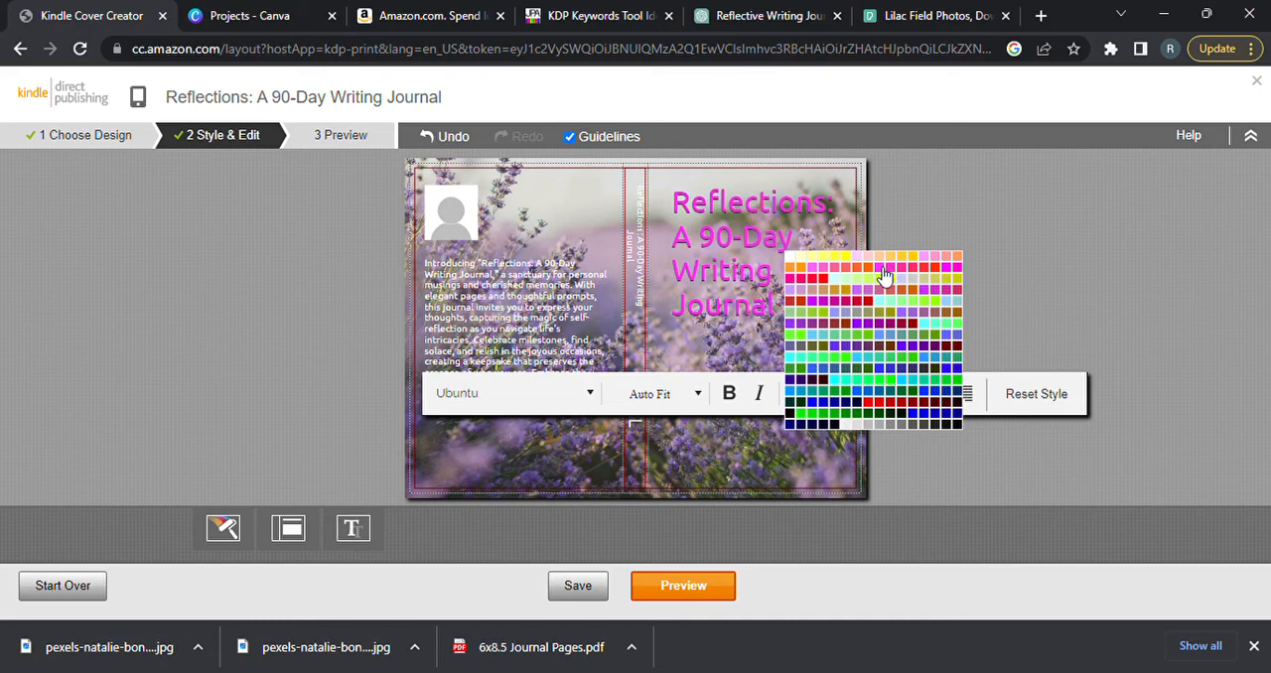
pyautogui.click(1033, 269)
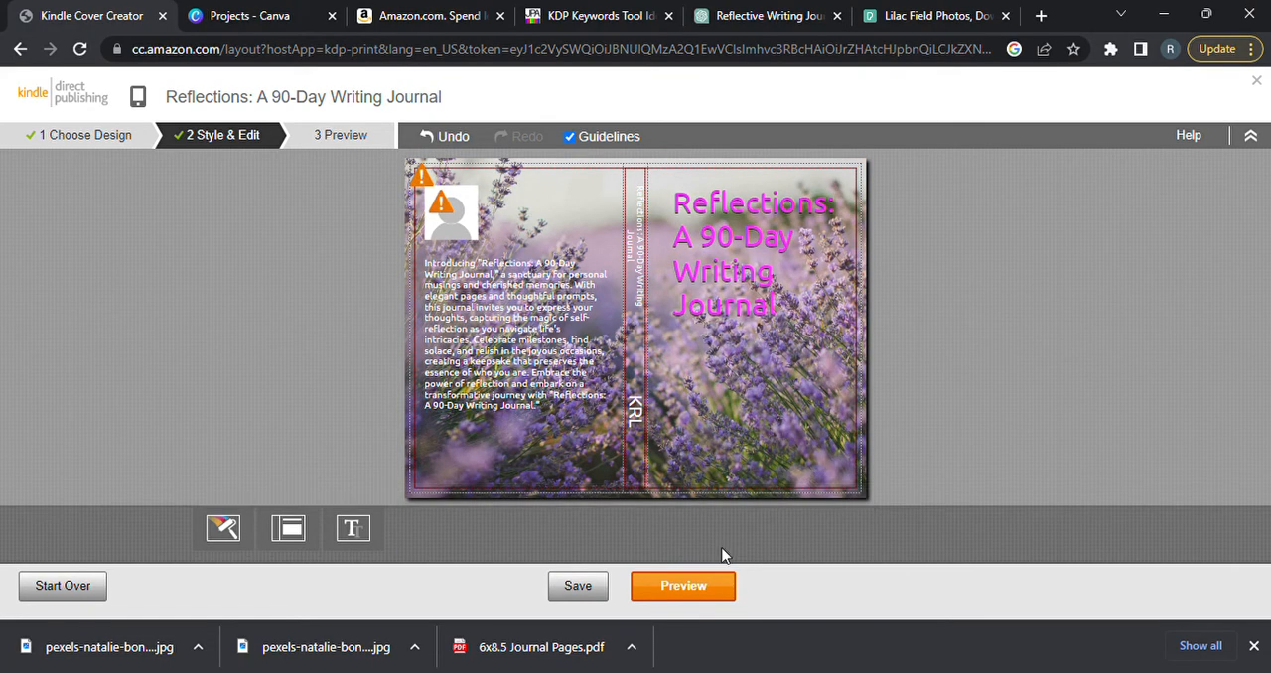
# Preview the full cover and start the cover design over, accepting the reset of layout, color and font choices.
pyautogui.click(699, 587)
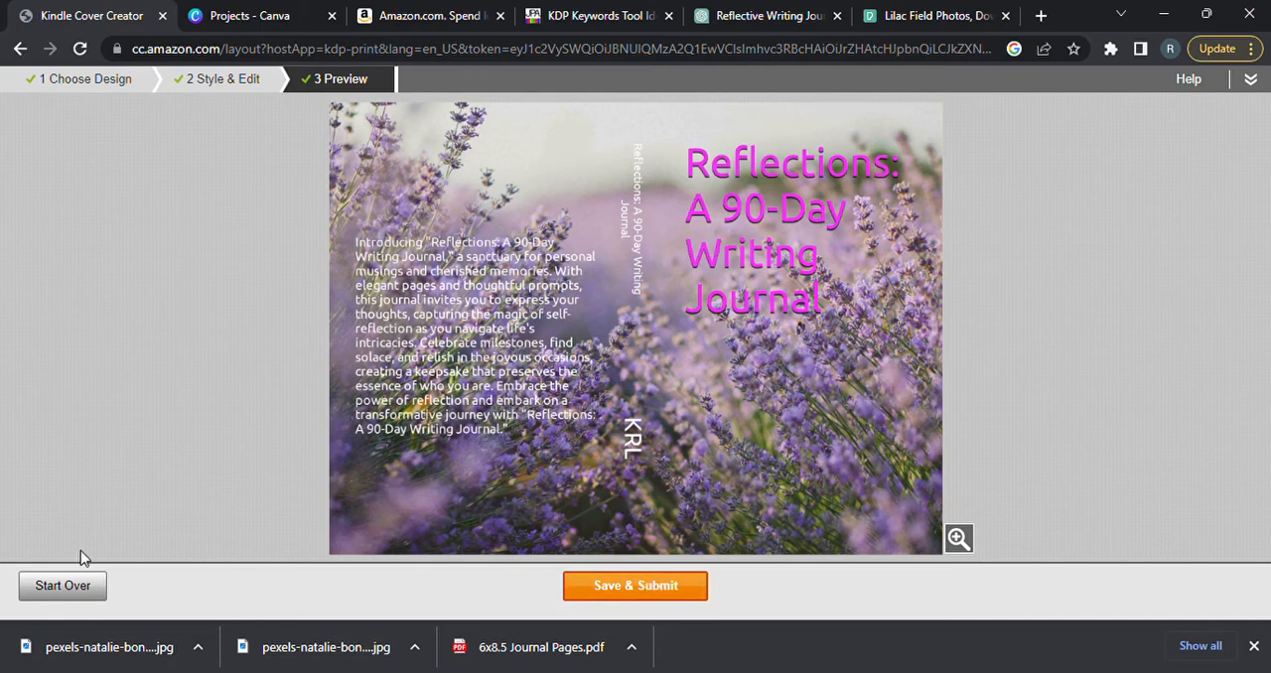
pyautogui.click(69, 586)
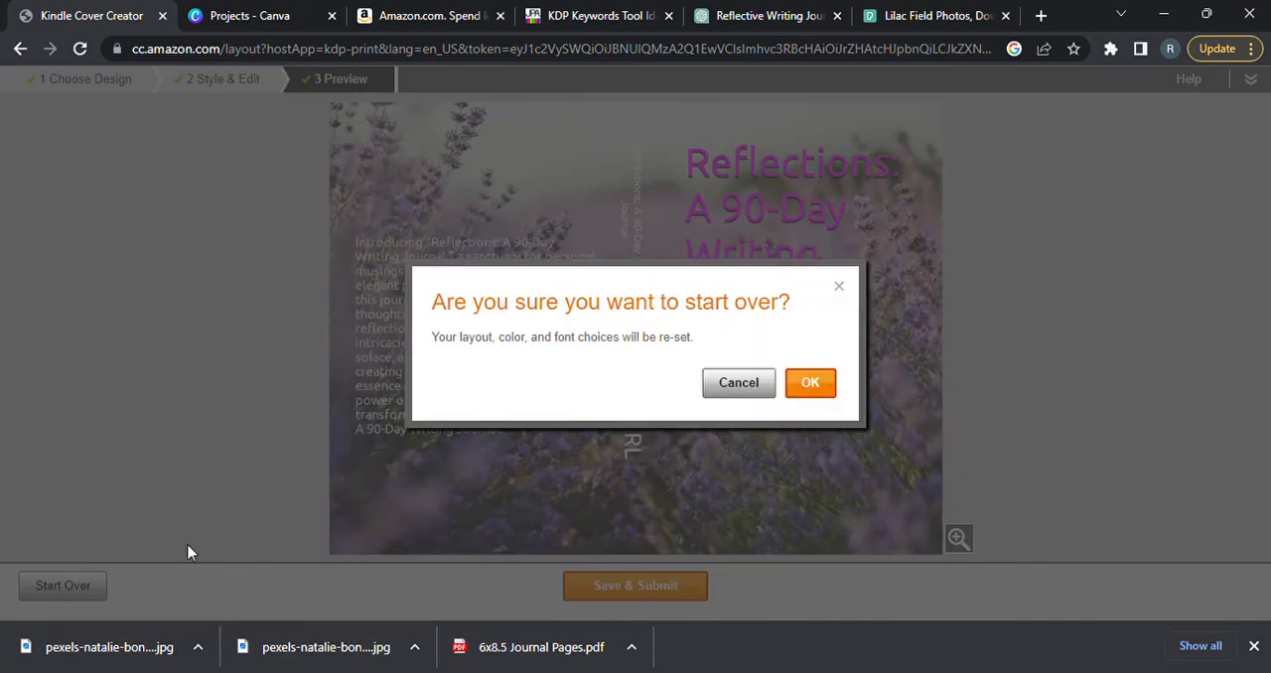
pyautogui.click(811, 384)
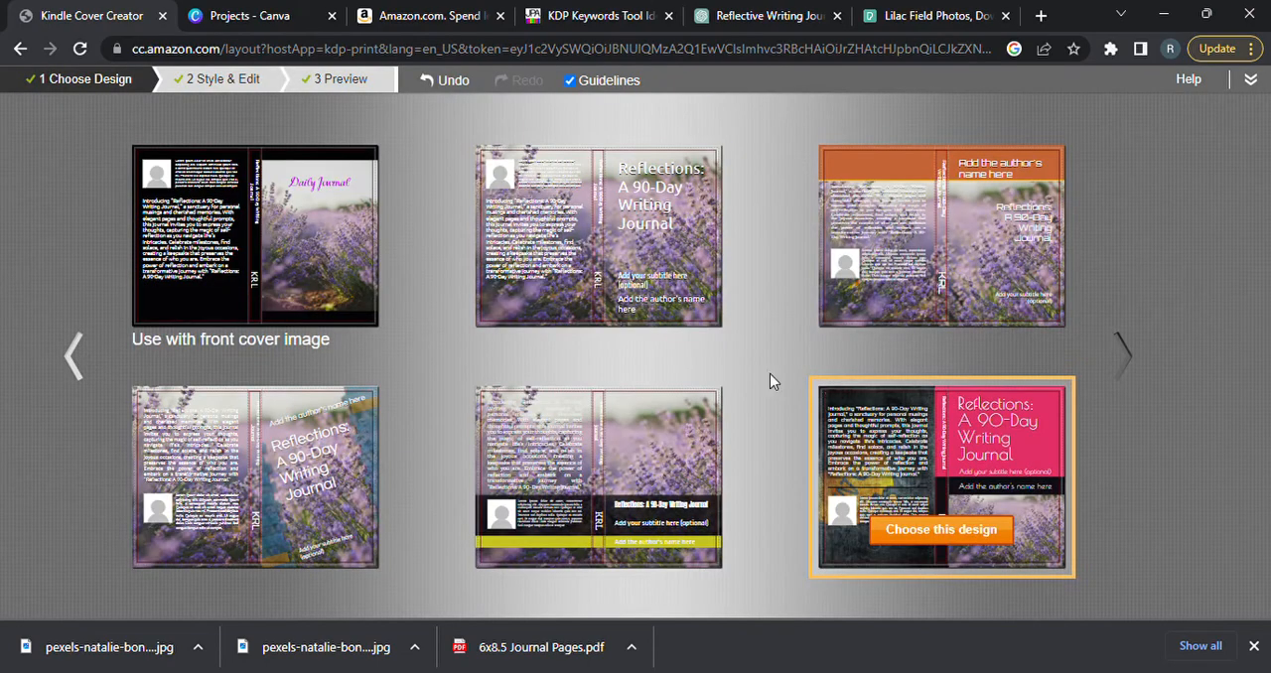
# Try the black design with the "Daily Journal" front image, and go back to choose the full lavender photo design with the plain white title.
pyautogui.click(301, 256)
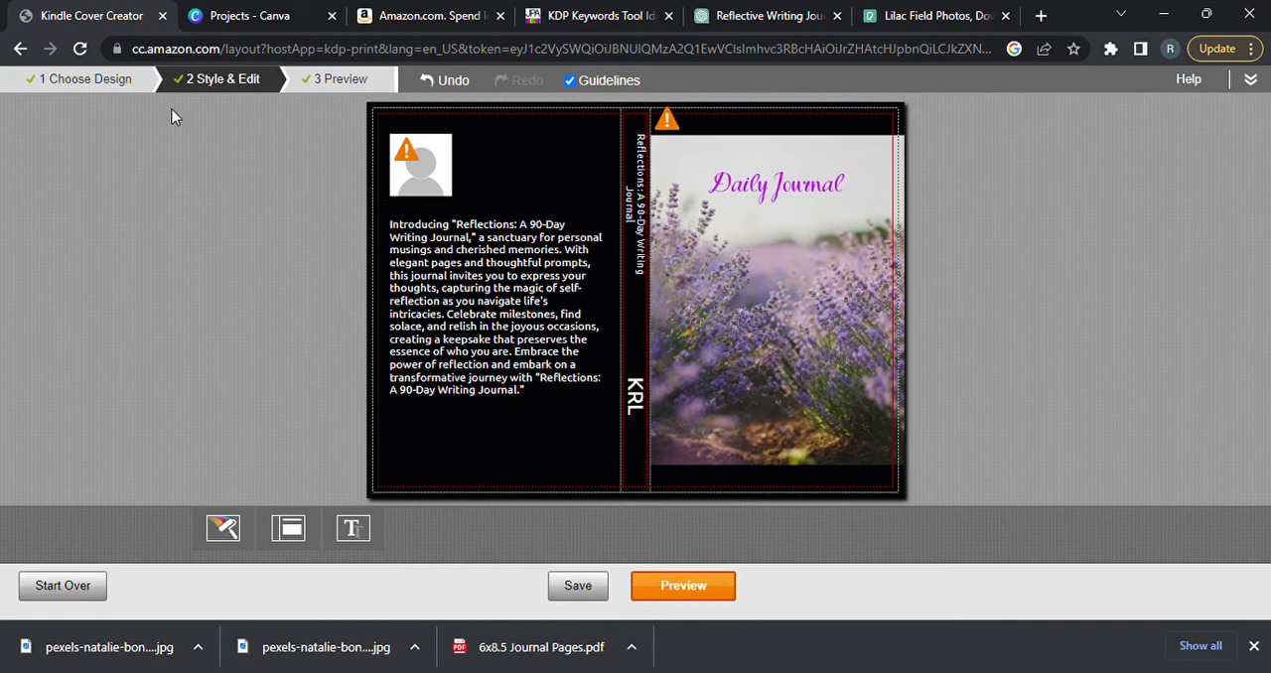
pyautogui.click(127, 89)
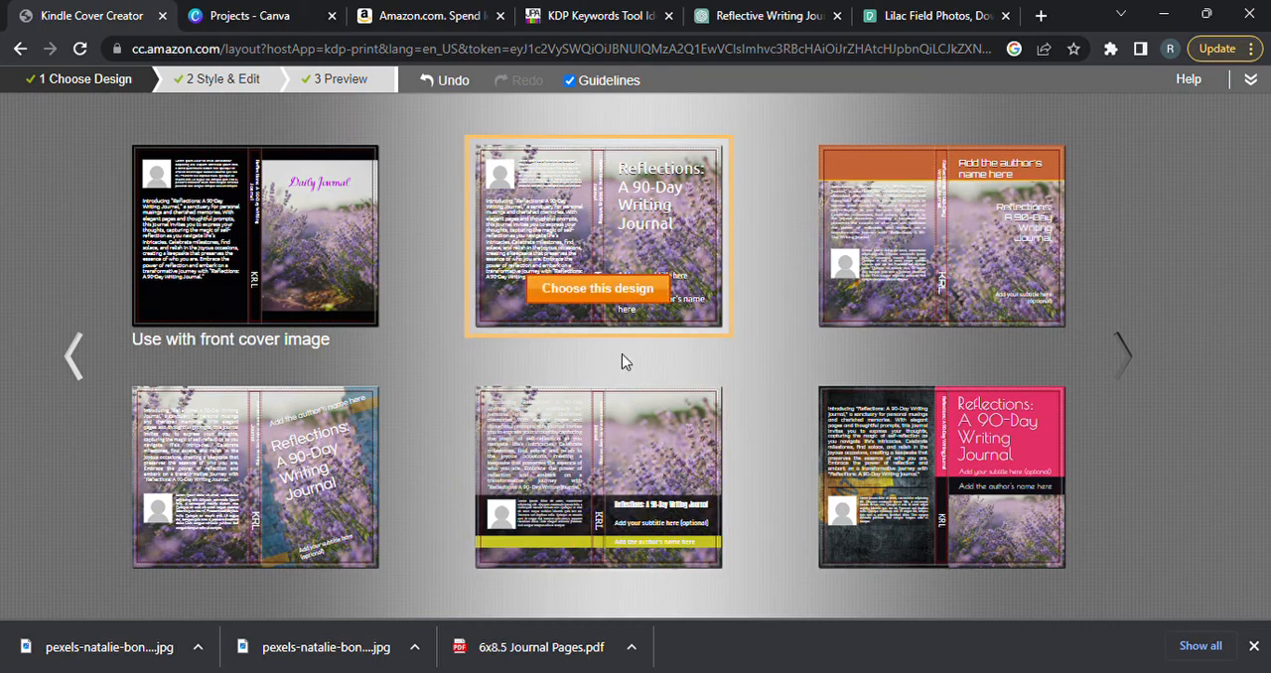
pyautogui.click(690, 258)
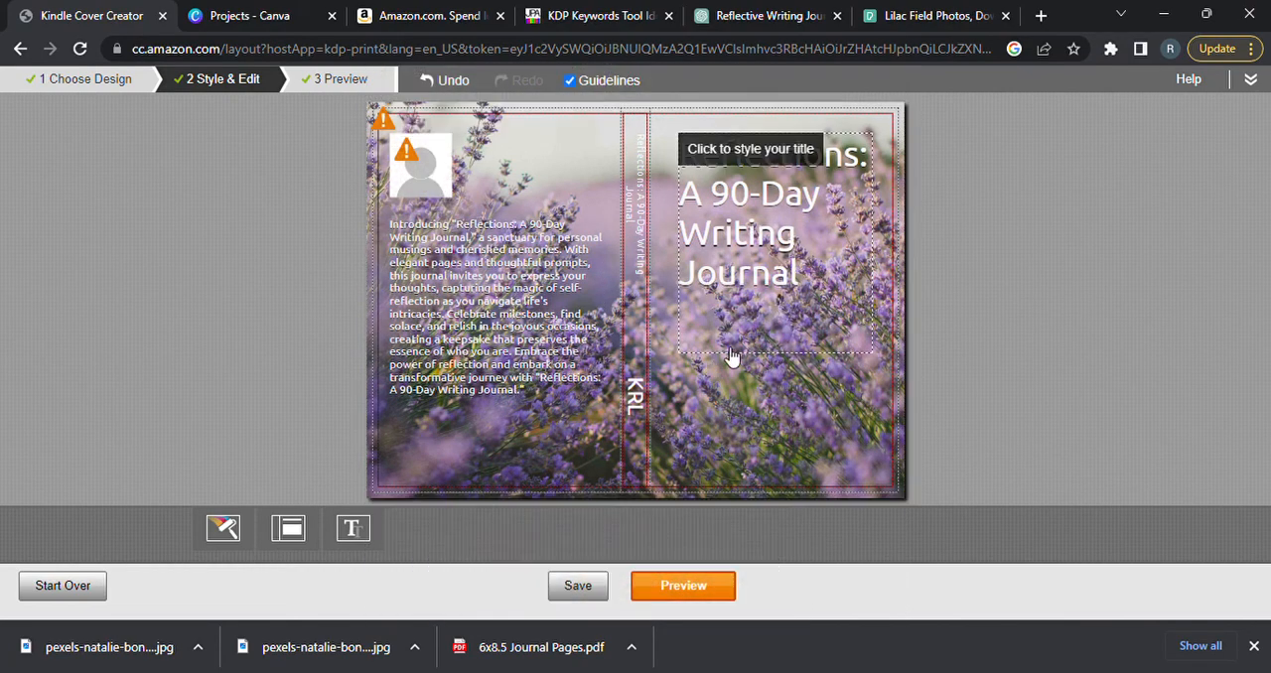
# Set the text color of the front-cover title to bright magenta.
pyautogui.click(758, 270)
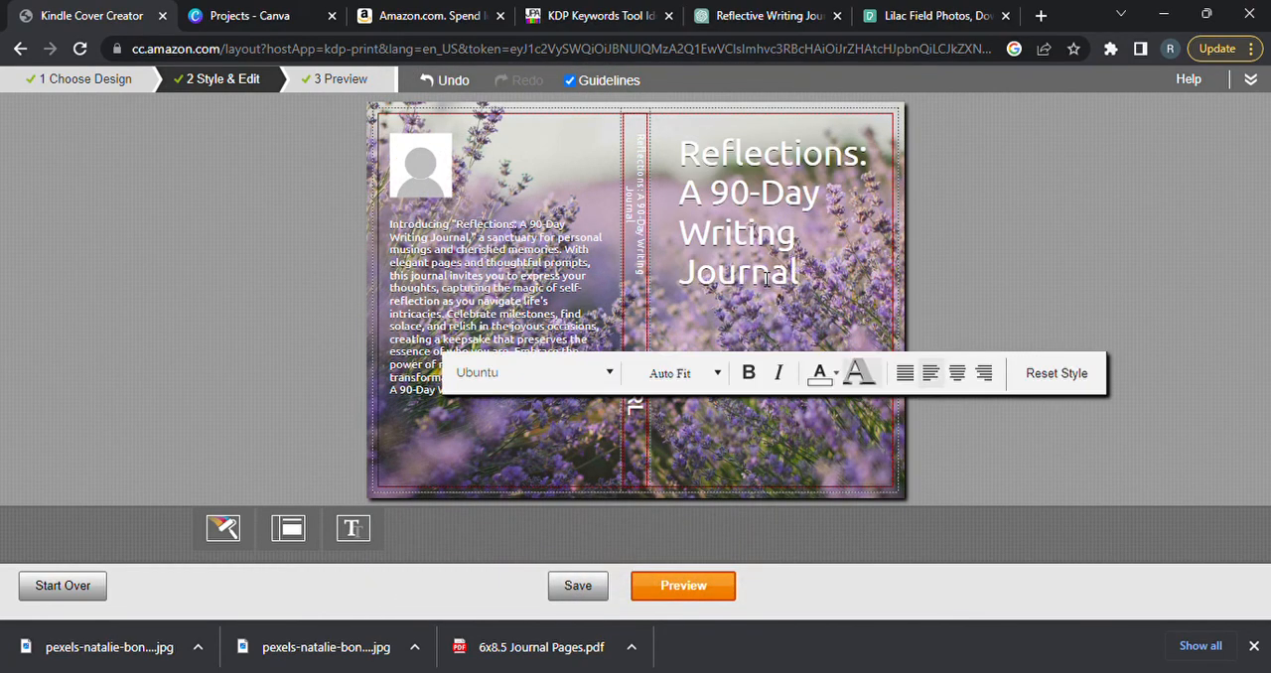
pyautogui.click(841, 382)
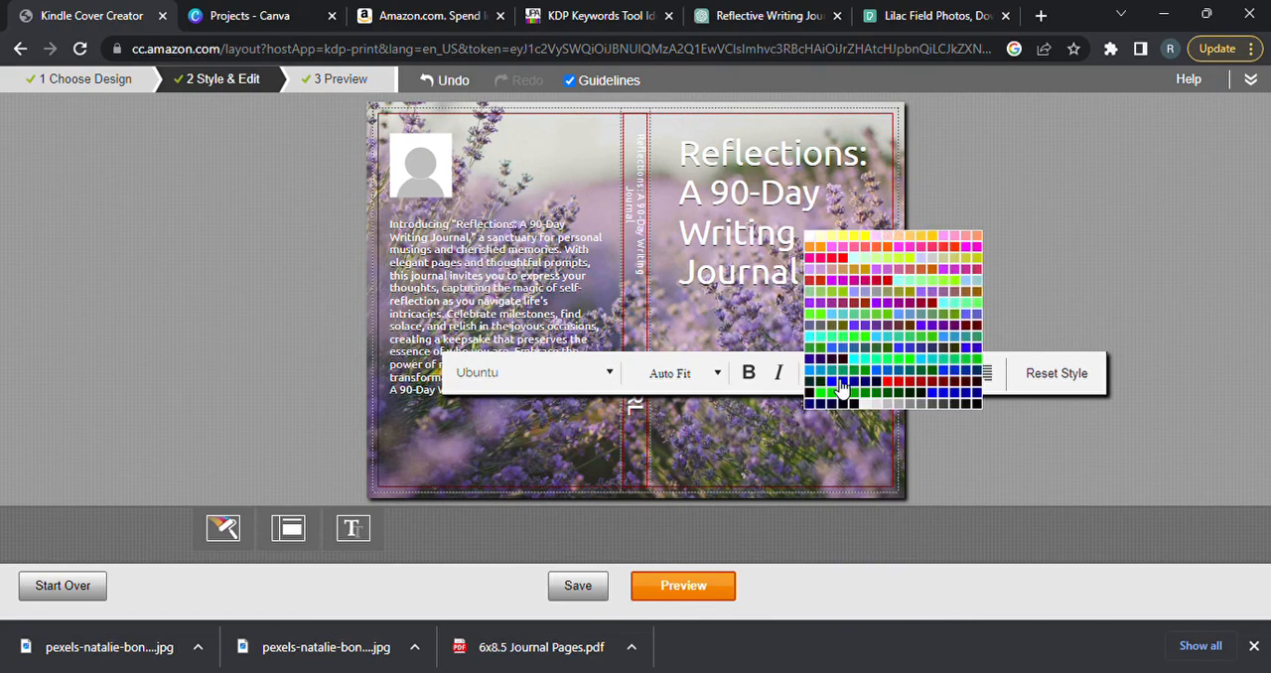
pyautogui.click(907, 260)
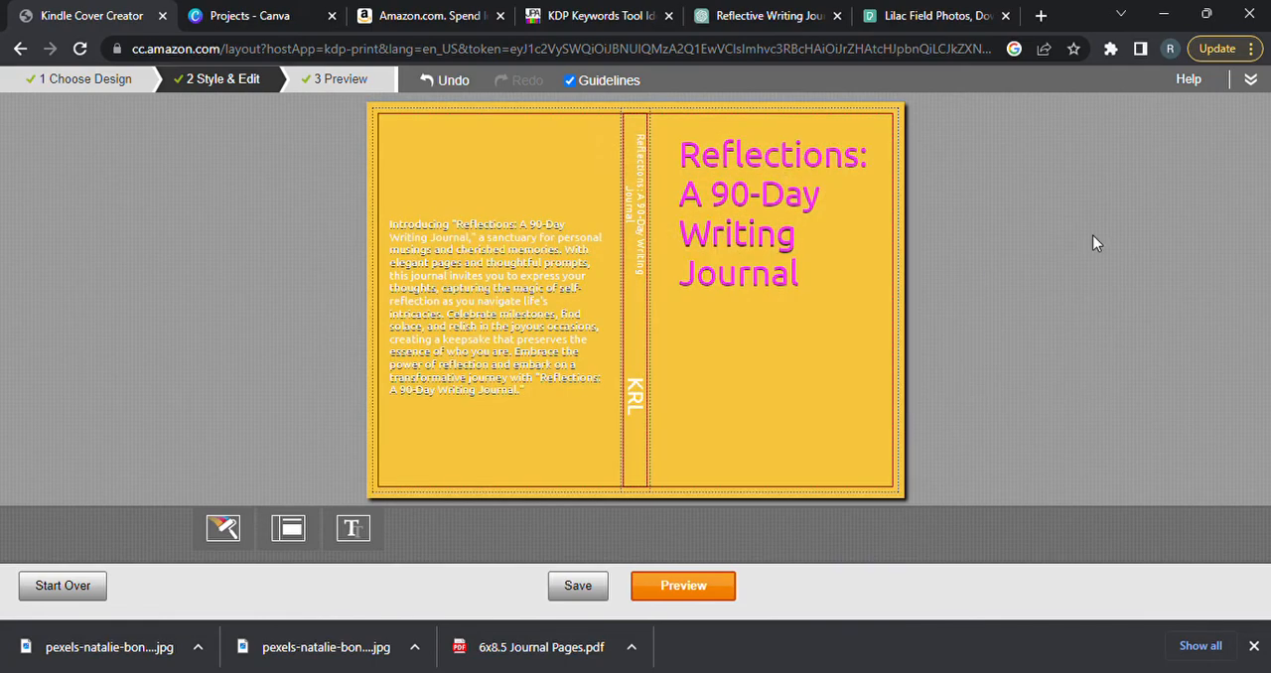
# Preview the finished cover, and save and submit it to the paperback setup.
pyautogui.click(698, 585)
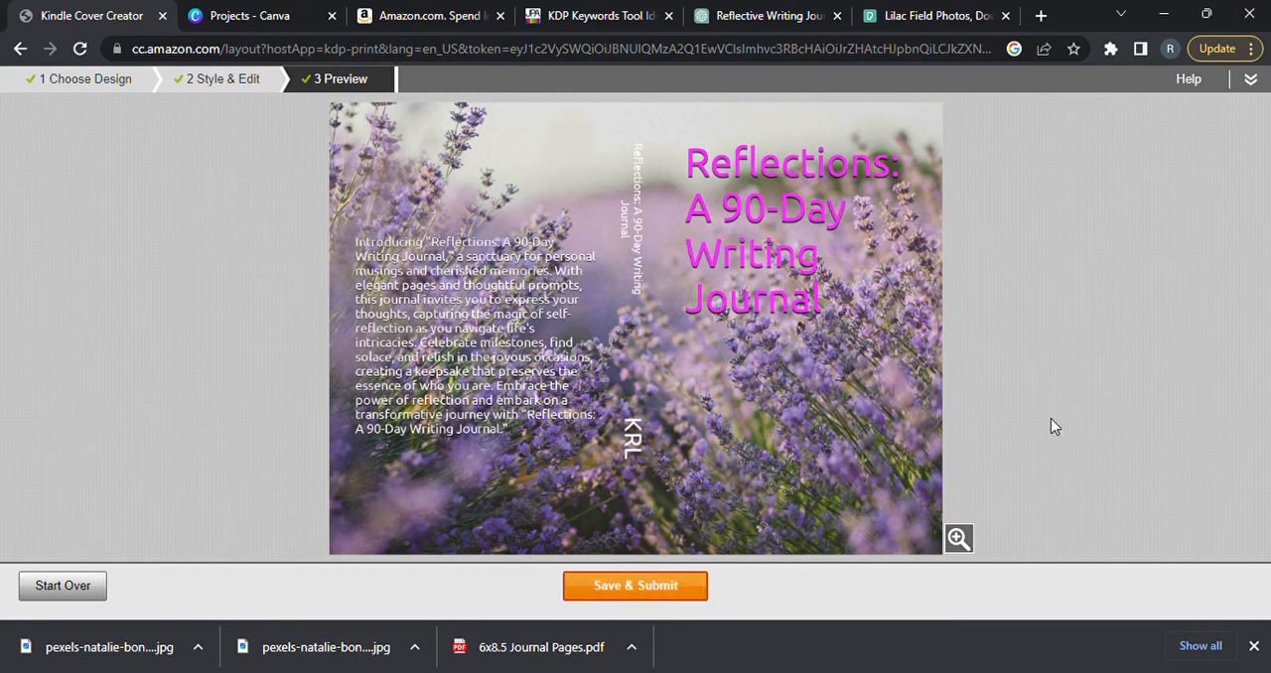
pyautogui.click(651, 588)
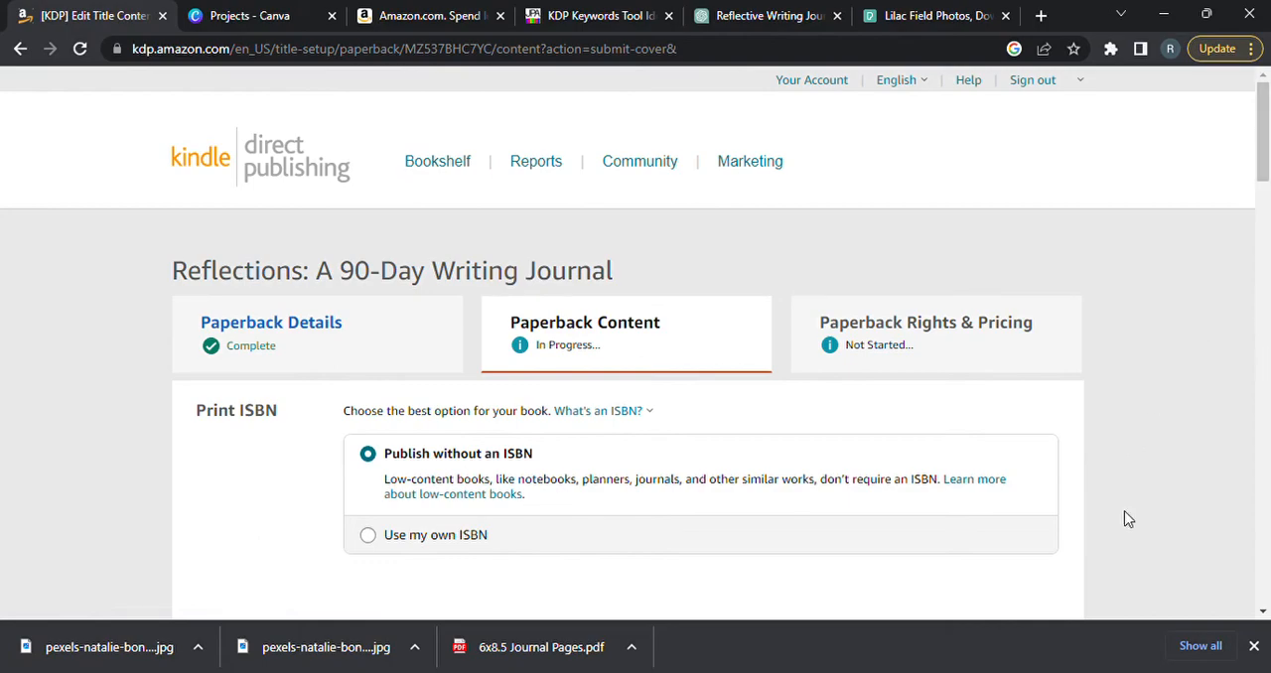
# Launch the print previewer for the book, continuing despite the small browser window.
pyautogui.moveTo(1265, 162); pyautogui.dragTo(1266, 544)
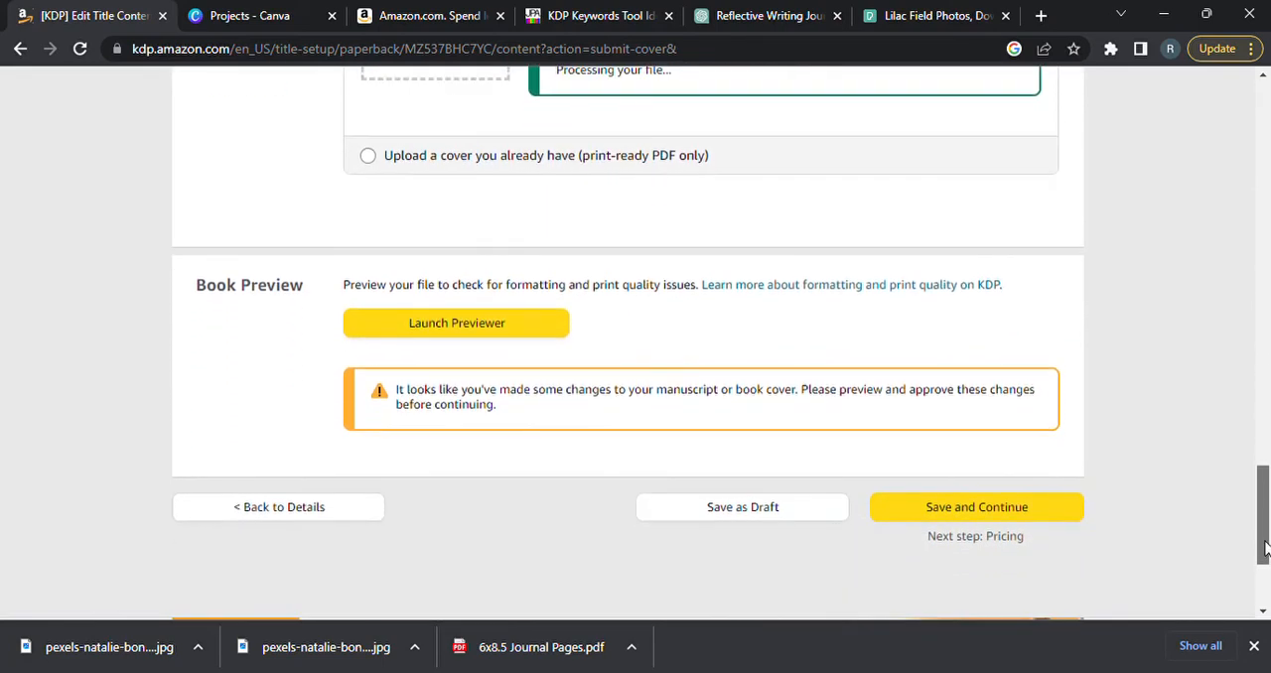
pyautogui.click(498, 333)
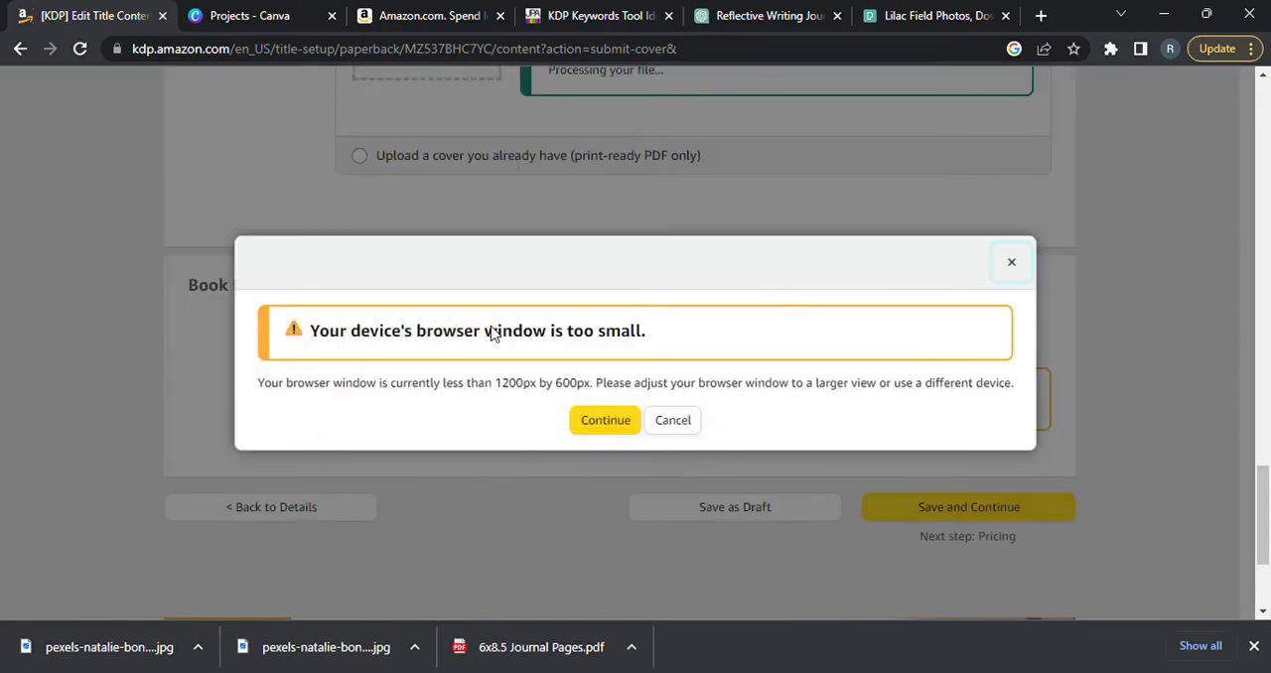
pyautogui.click(607, 426)
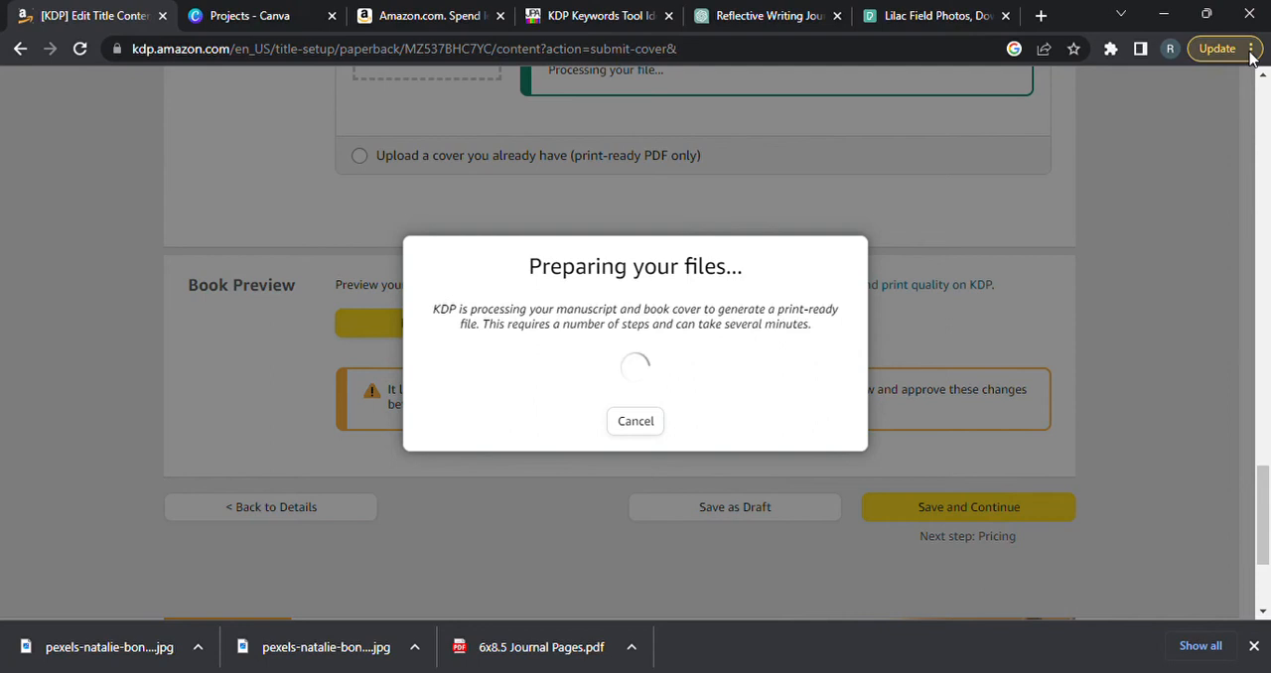
pyautogui.click(1254, 646)
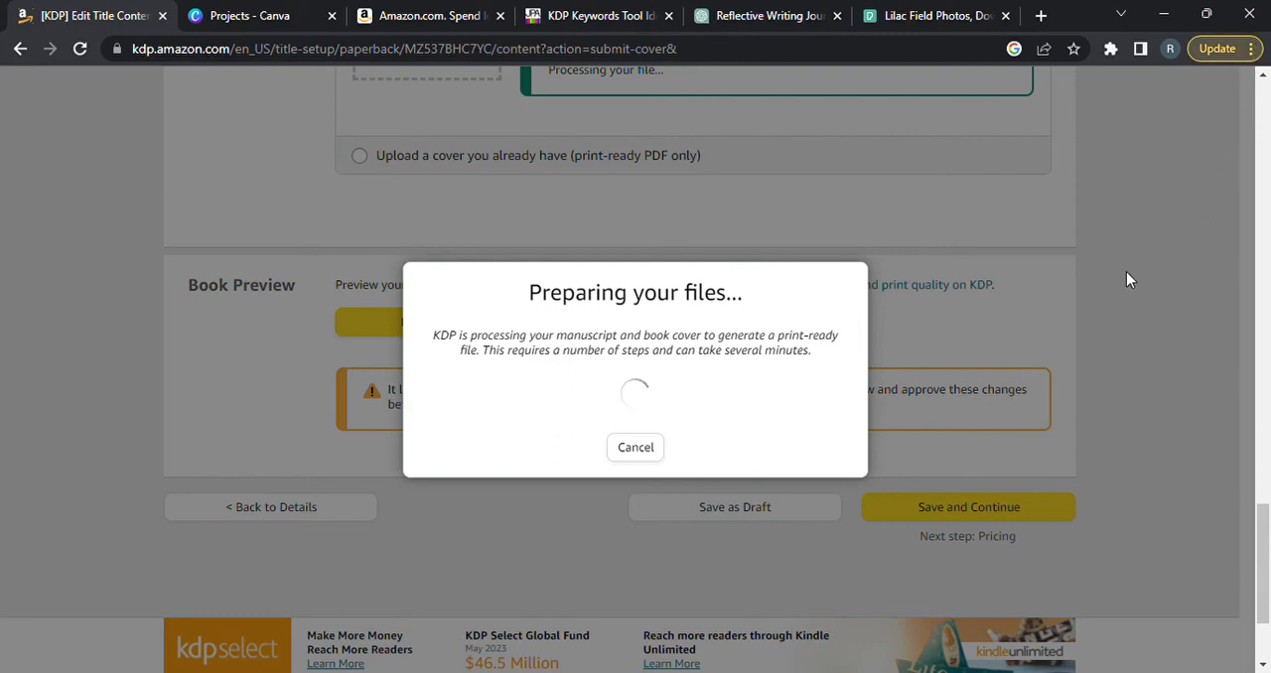
pyautogui.hotkey('ctrl', '-')
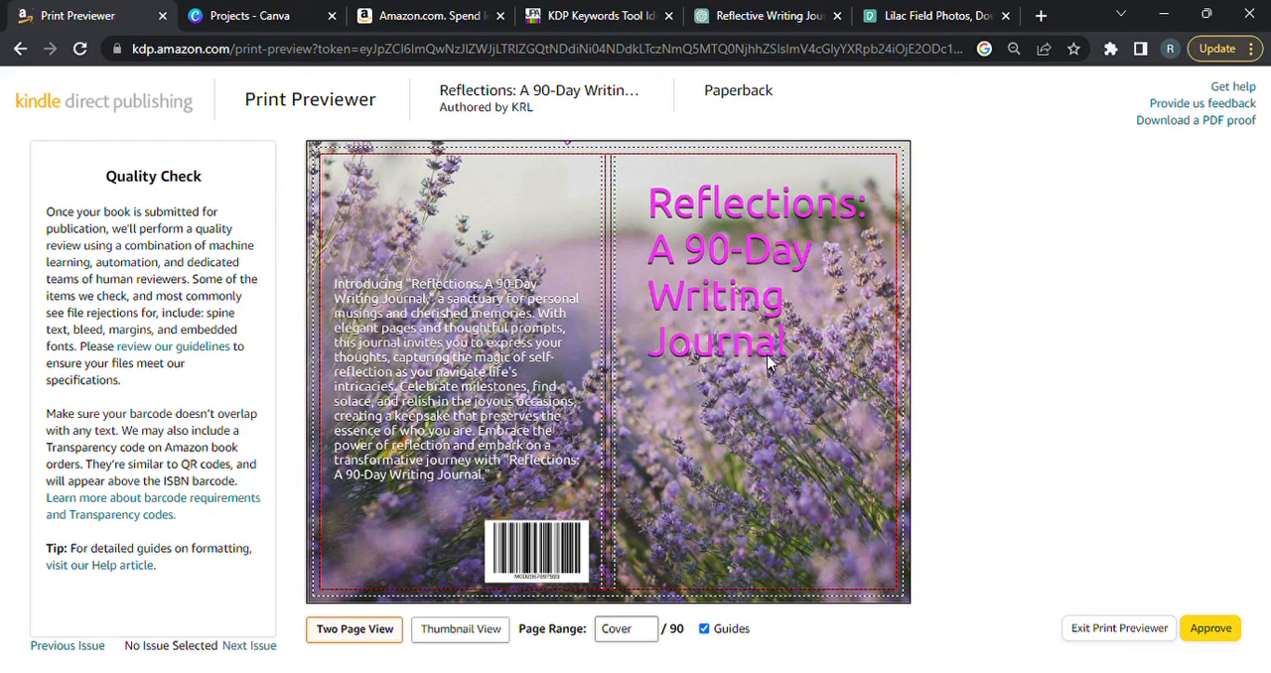
# Approve the print proof and save the paperback content to continue to rights and pricing.
pyautogui.click(1214, 630)
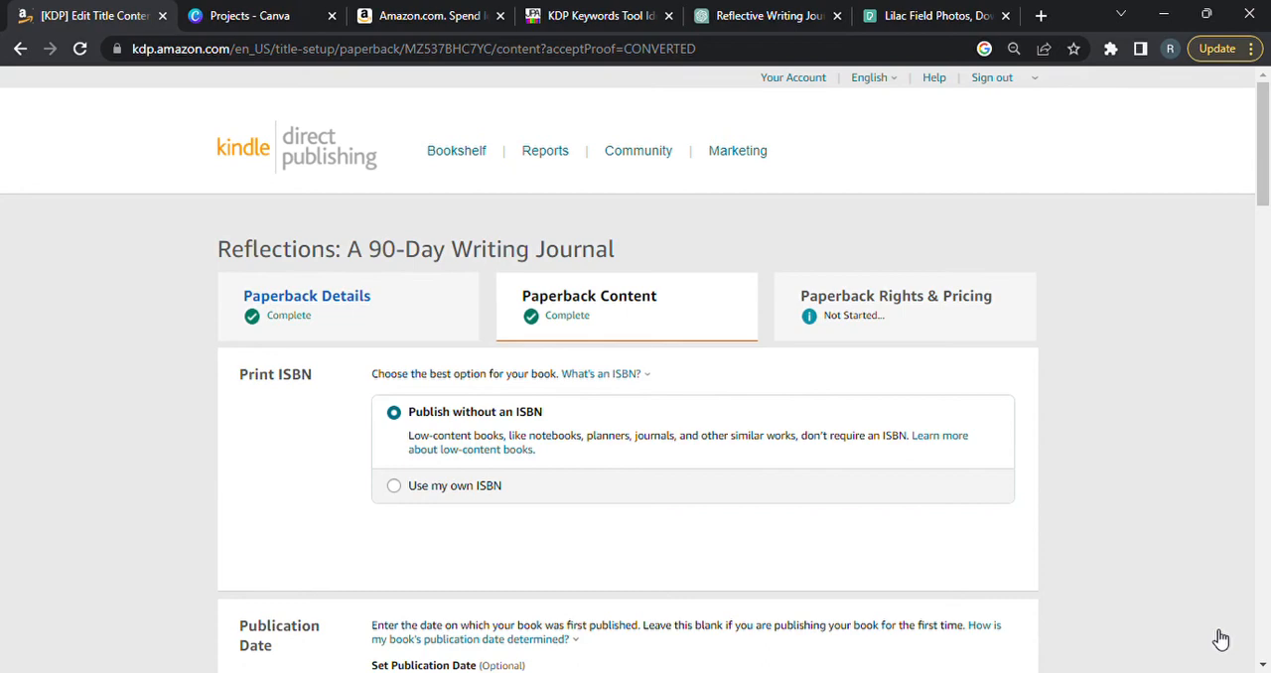
pyautogui.moveTo(1265, 176); pyautogui.dragTo(1253, 610)
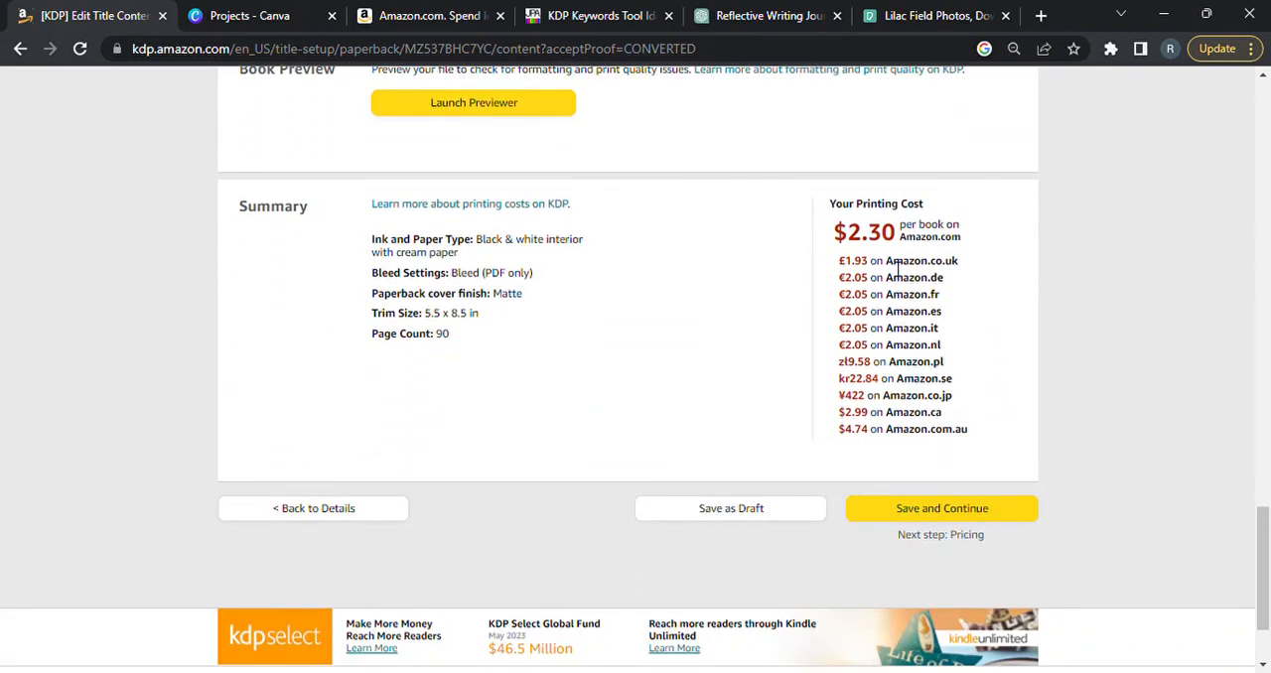
pyautogui.click(956, 510)
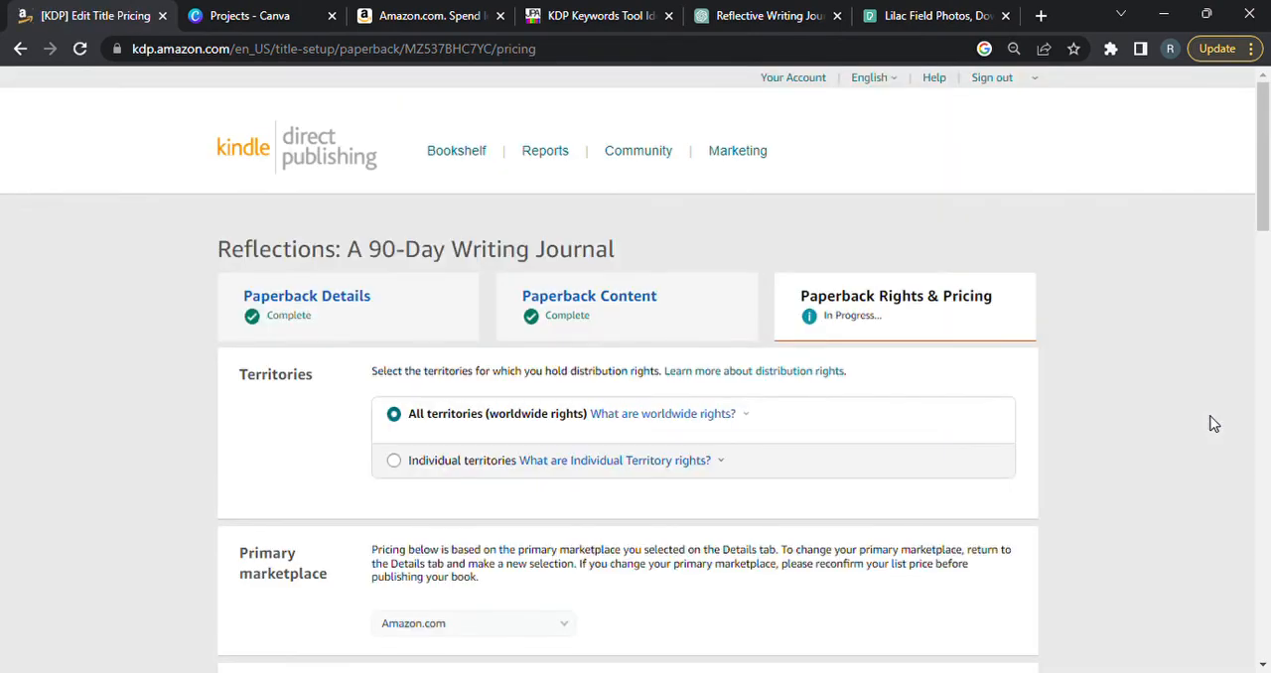
# Open the explanation of Expanded Distribution in the paperback's pricing, royalty and distribution section.
pyautogui.scroll(-3, 1268, 244)
pyautogui.moveTo(1268, 244); pyautogui.dragTo(1268, 300)
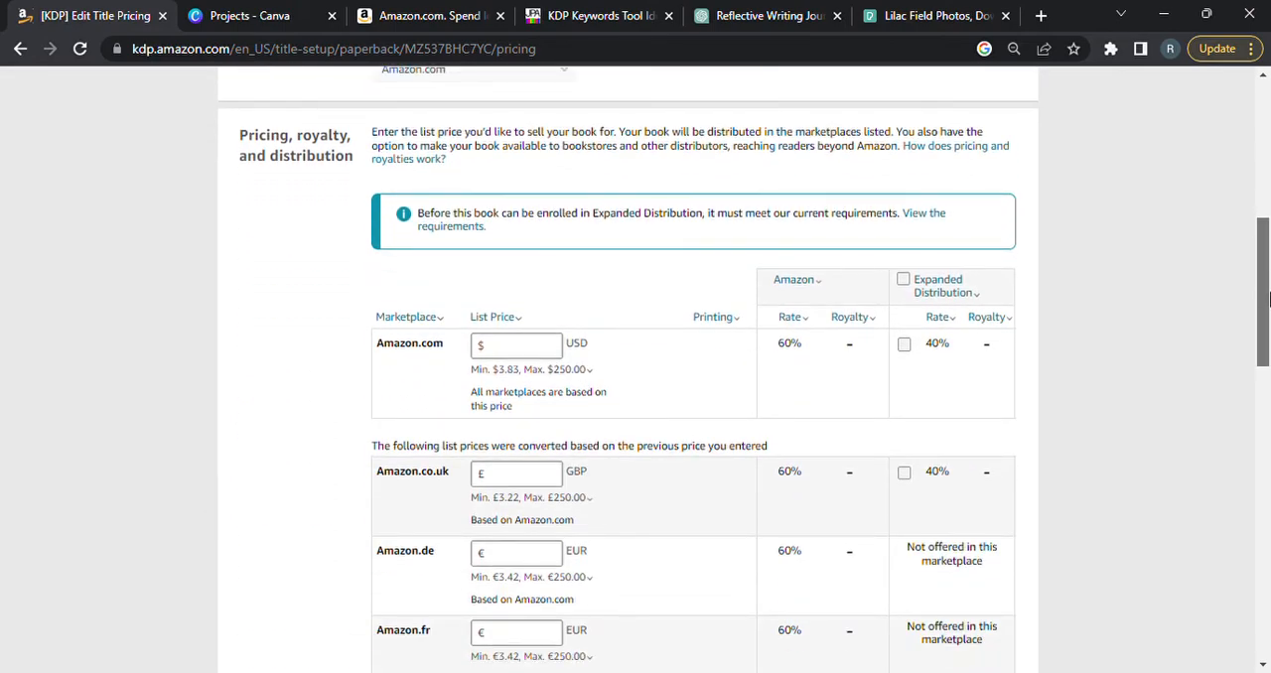
pyautogui.scroll(-1, 1268, 300)
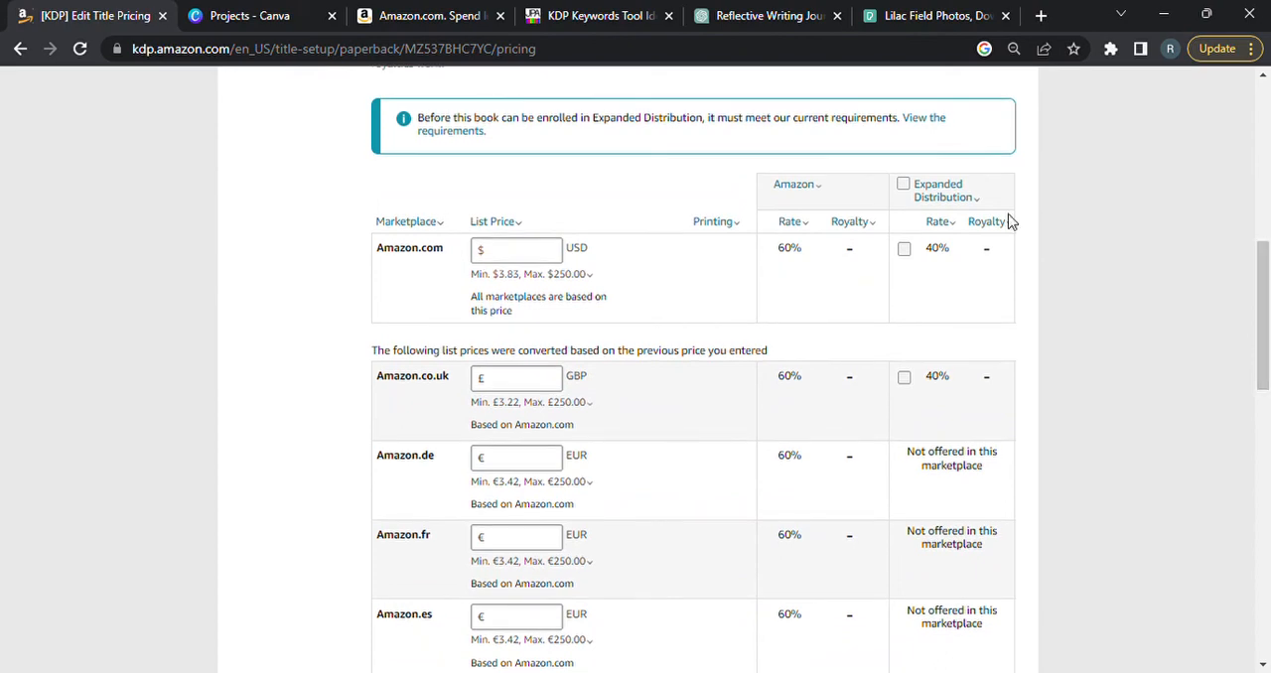
pyautogui.click(970, 204)
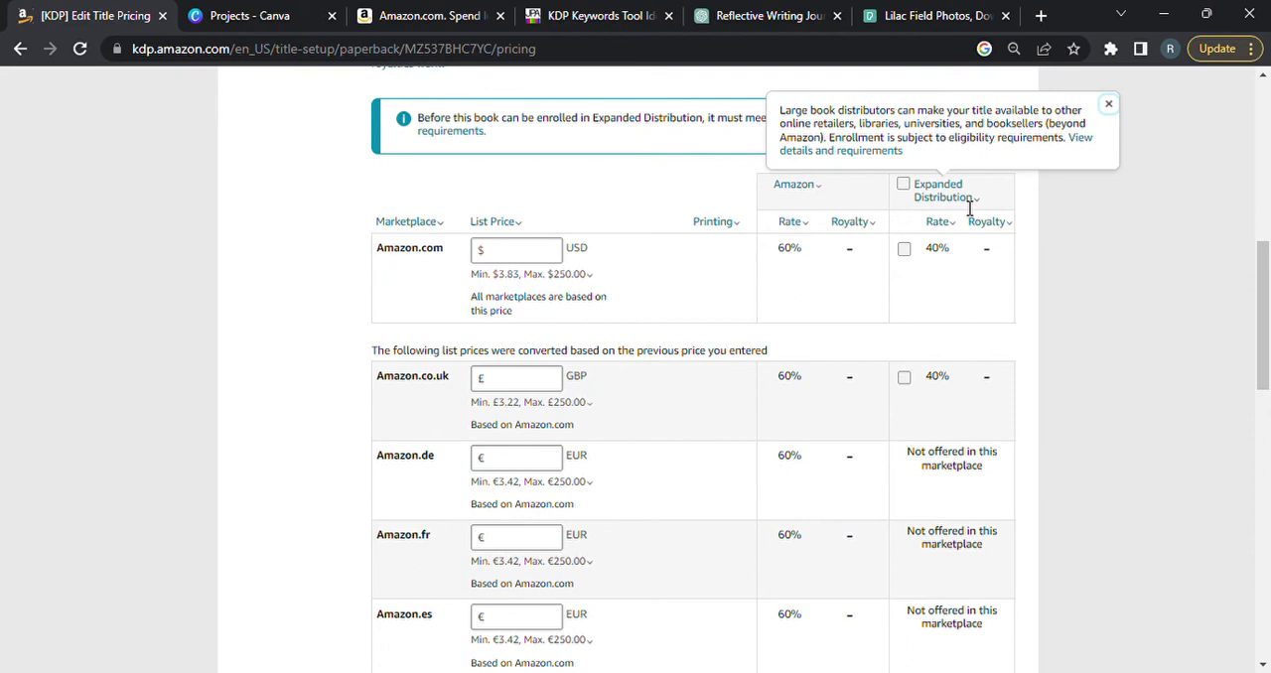
# Set the Amazon.com list price of the paperback to 12.99 USD and apply it as the basis for all other marketplaces.
pyautogui.click(526, 251)
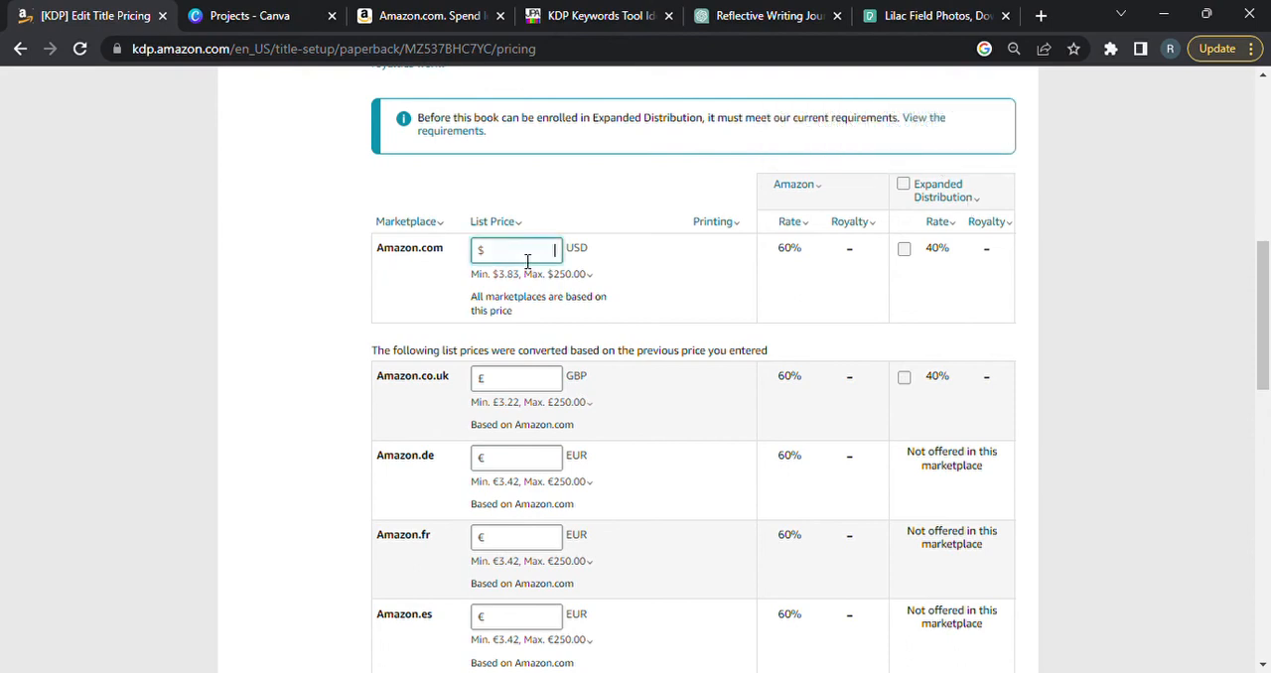
pyautogui.moveTo(1265, 297); pyautogui.dragTo(1258, 244)
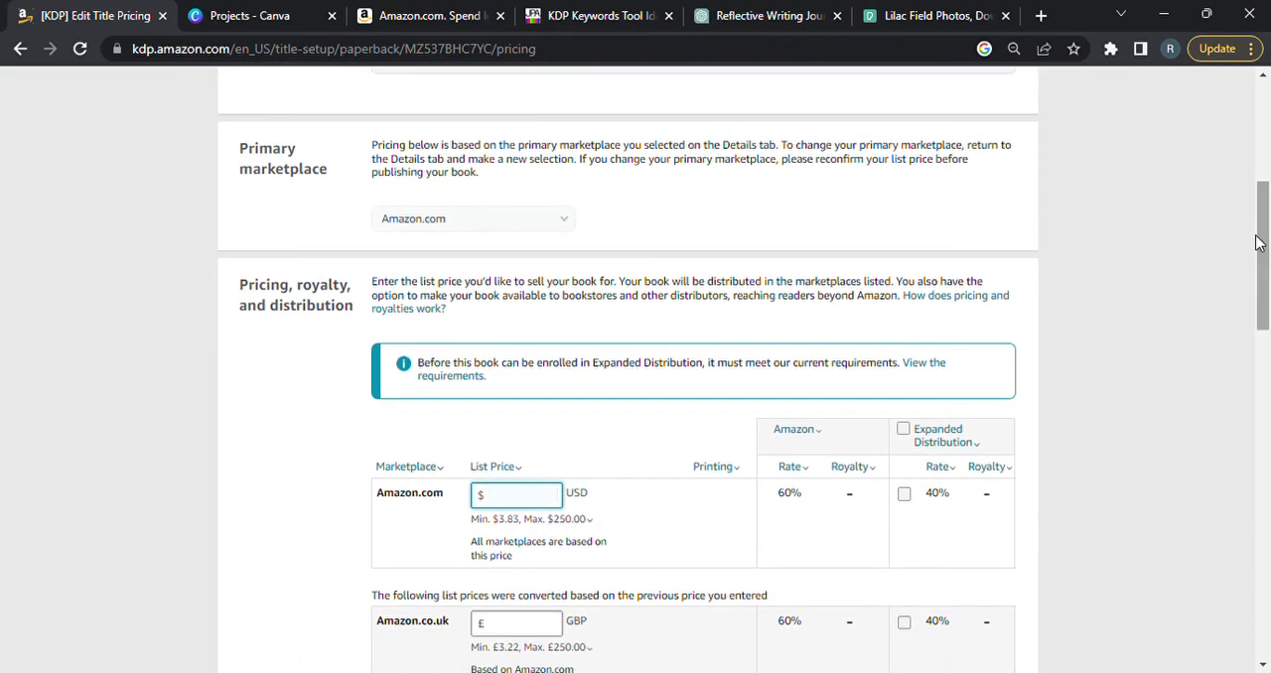
pyautogui.click(566, 219)
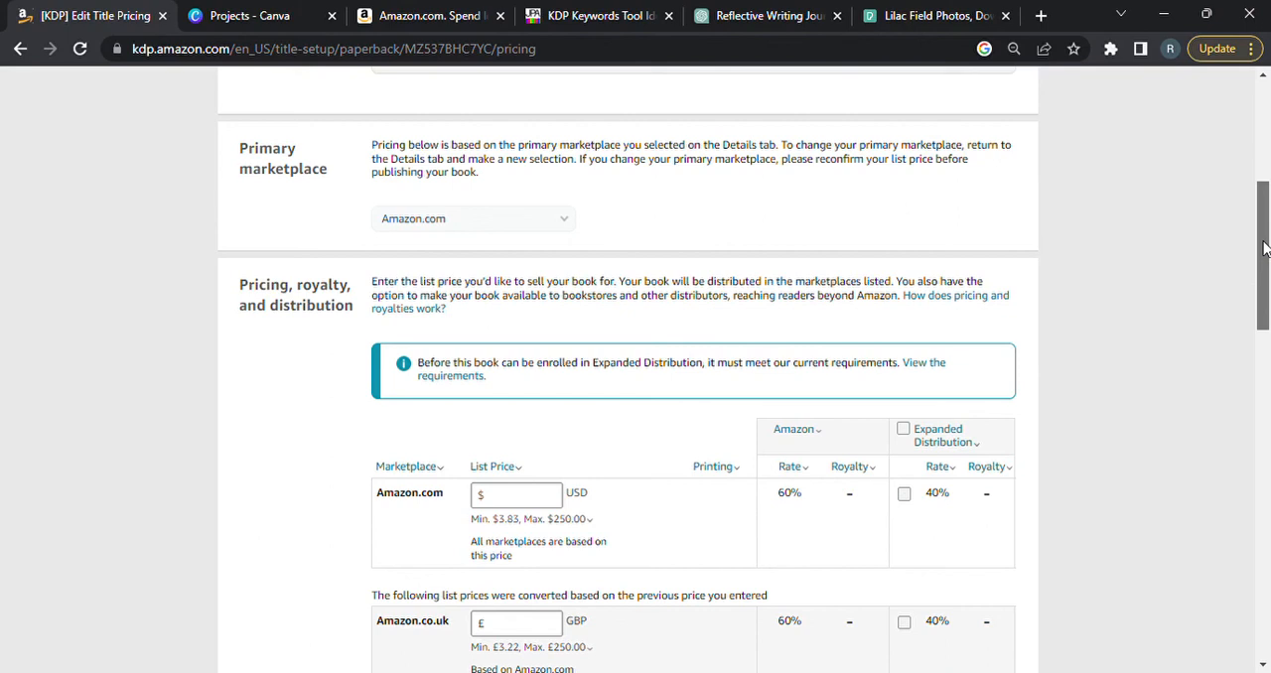
pyautogui.moveTo(1265, 249); pyautogui.dragTo(1264, 272)
pyautogui.click(513, 402)
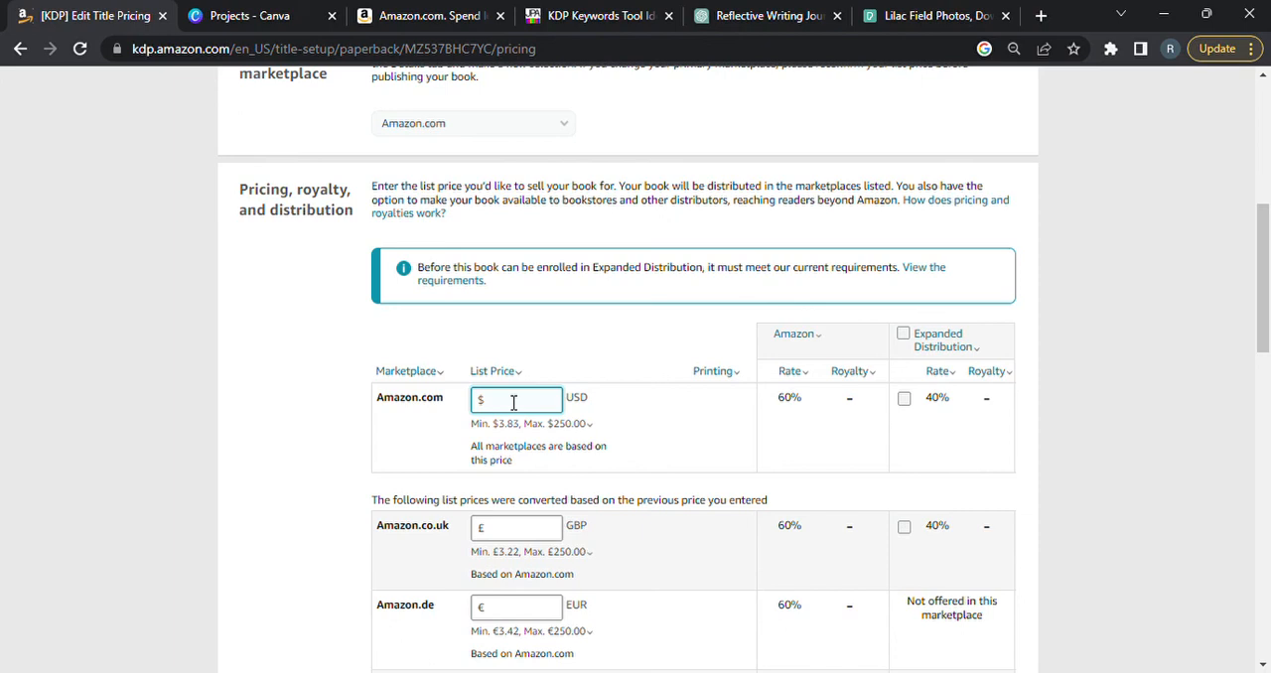
pyautogui.write('12.99')
pyautogui.click(1079, 442)
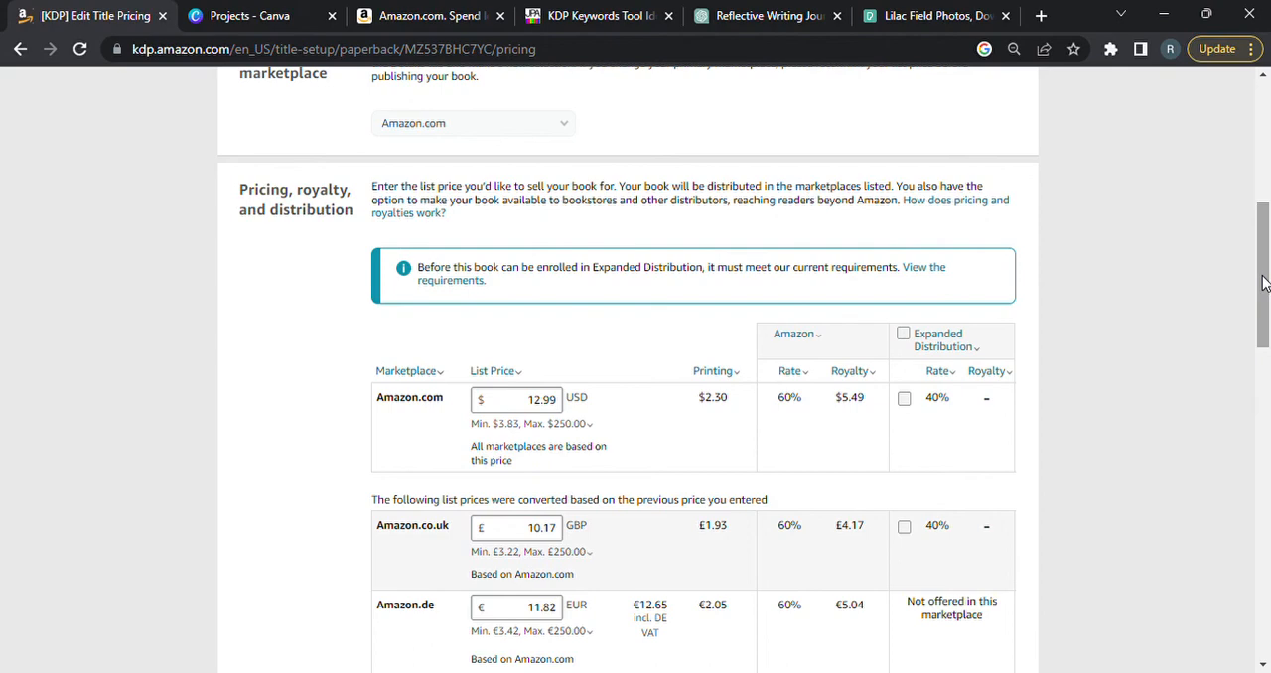
# Publish the paperback book, then dismiss the submission notice and check the title's entry in the Bookshelf.
pyautogui.moveTo(1264, 283); pyautogui.dragTo(1243, 577)
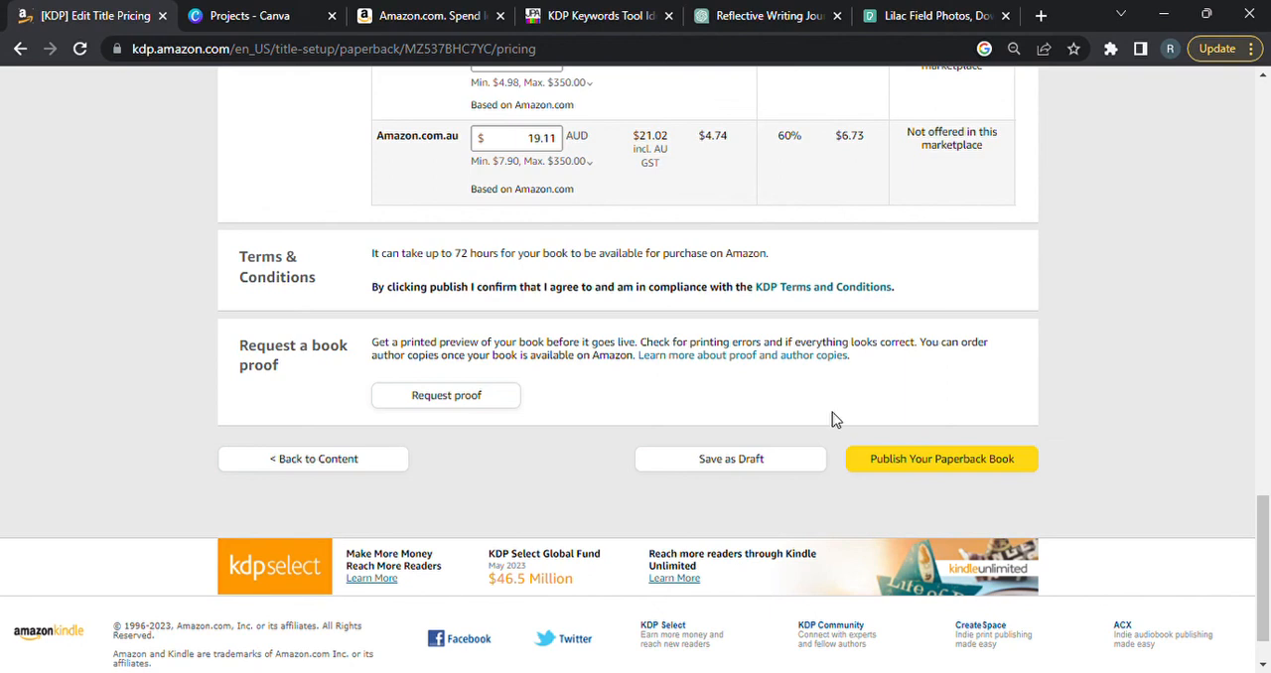
pyautogui.click(926, 467)
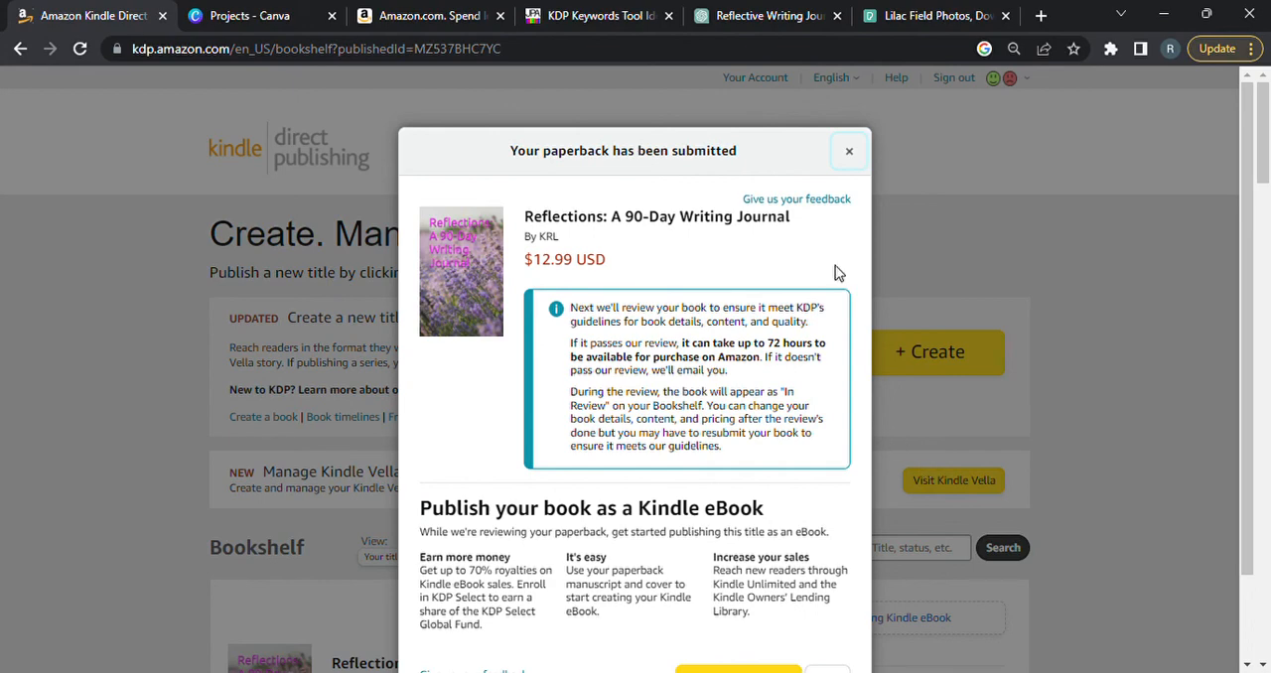
pyautogui.click(849, 154)
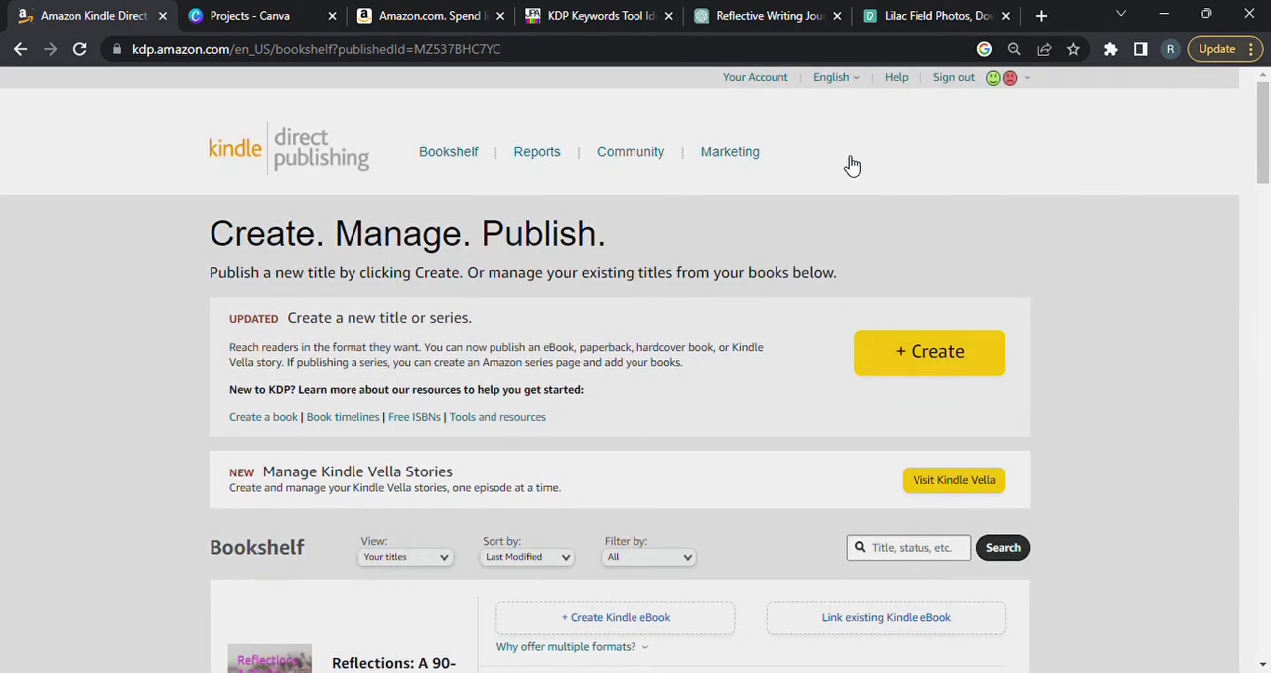
pyautogui.moveTo(1263, 156); pyautogui.dragTo(1265, 223)
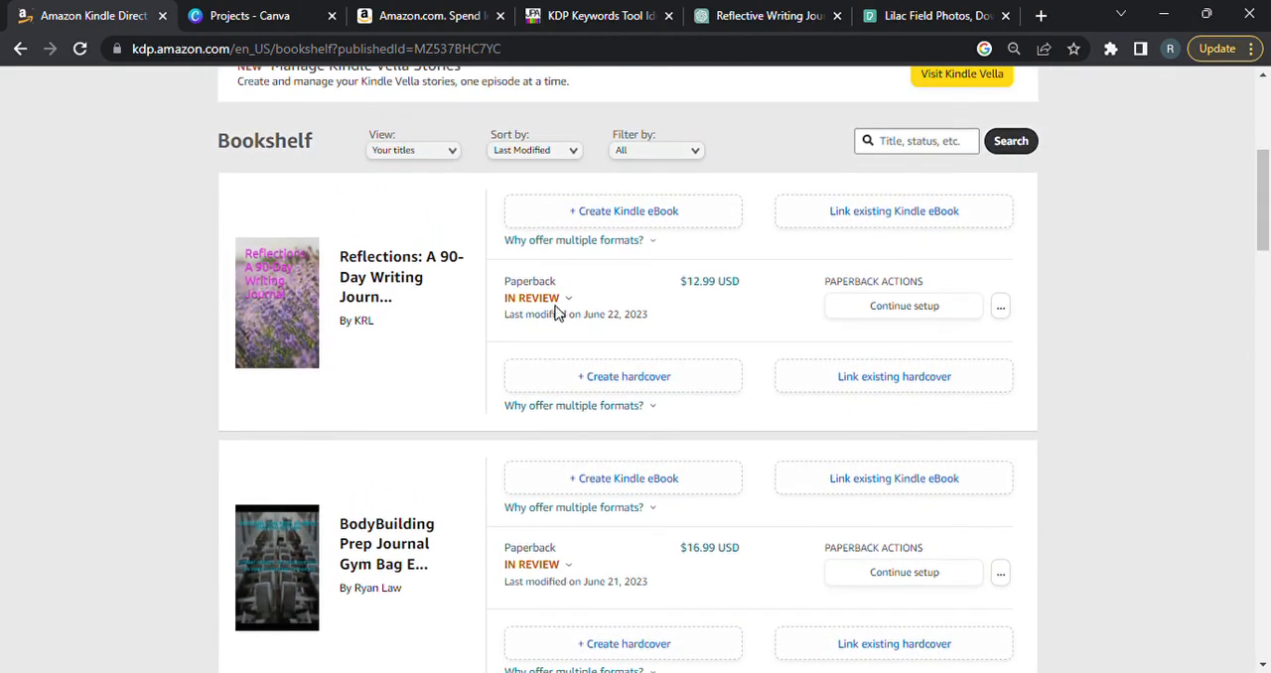